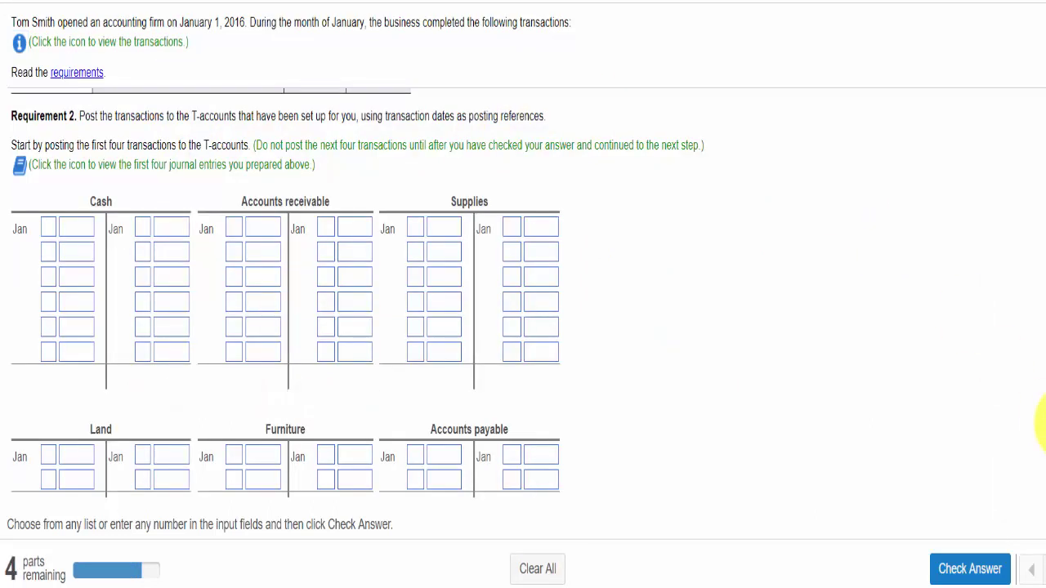
- Review the assignment's requirements and close them
left_click_drag(1043, 416, 1039, 280)
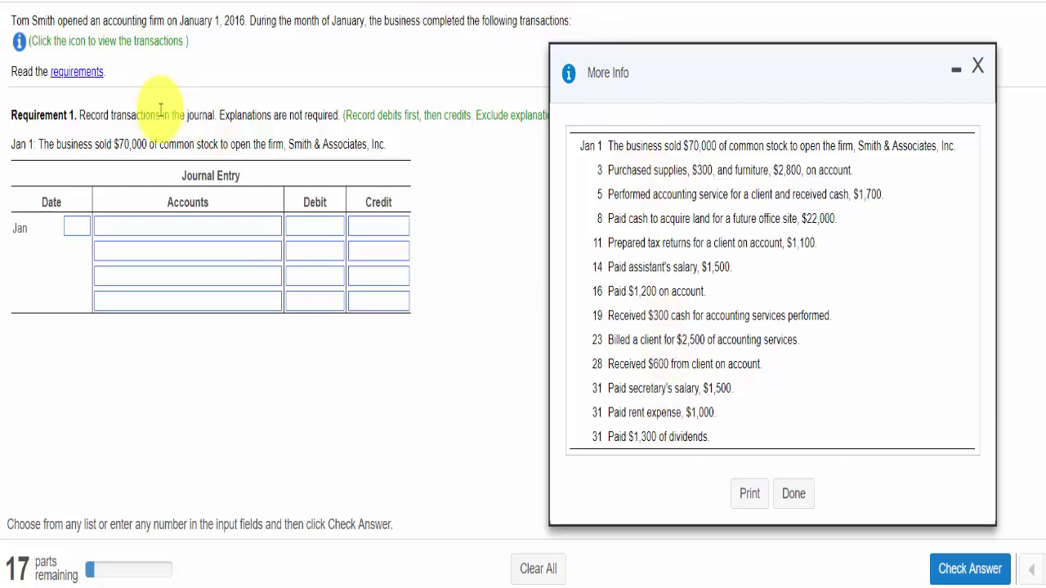
left_click(65, 71)
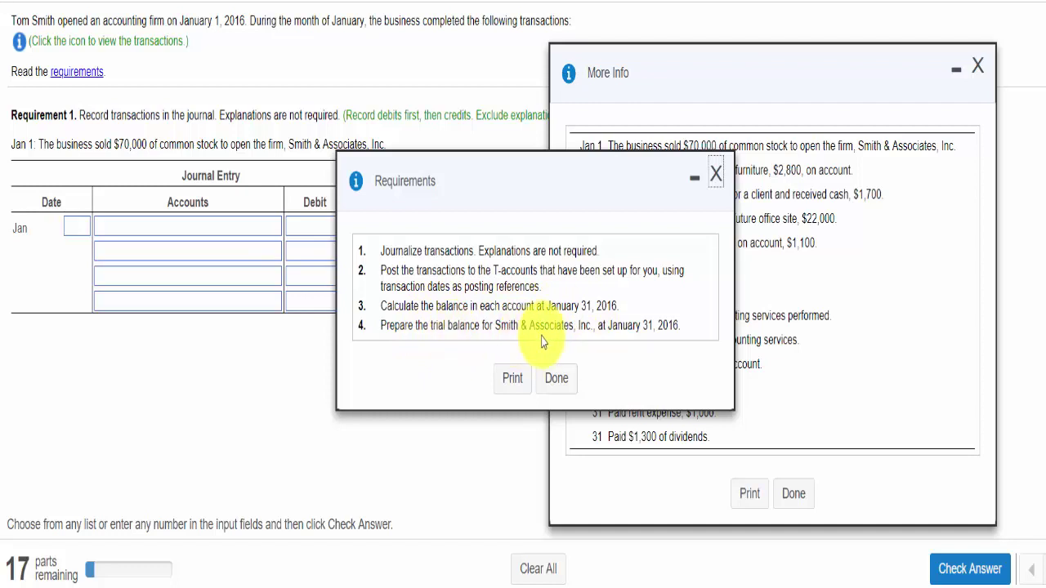
left_click(557, 376)
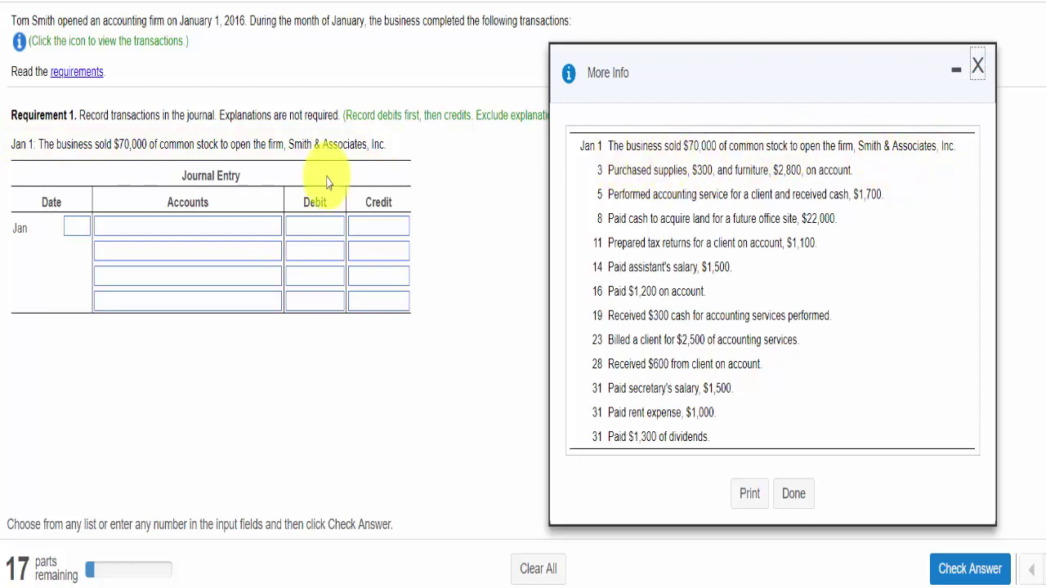
- Date the first journal entry January 1 and debit Cash for 70,000 on its first line
left_click(74, 230)
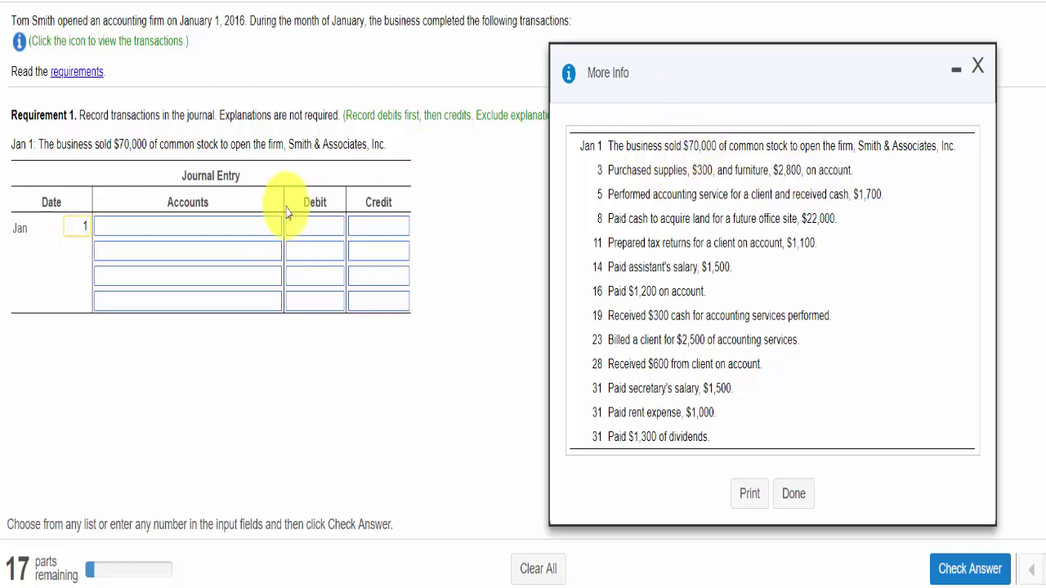
left_click(250, 229)
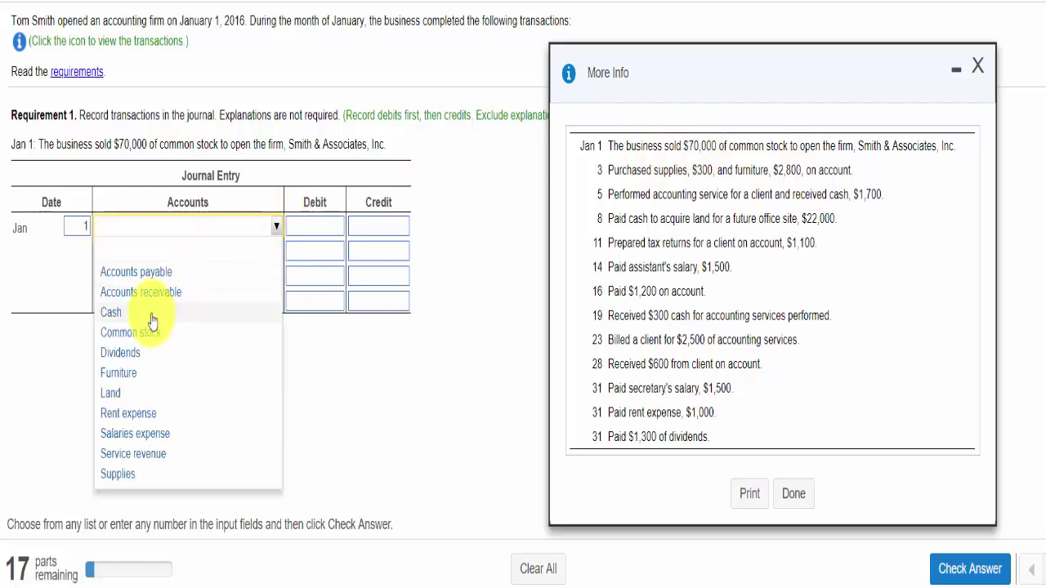
left_click(111, 312)
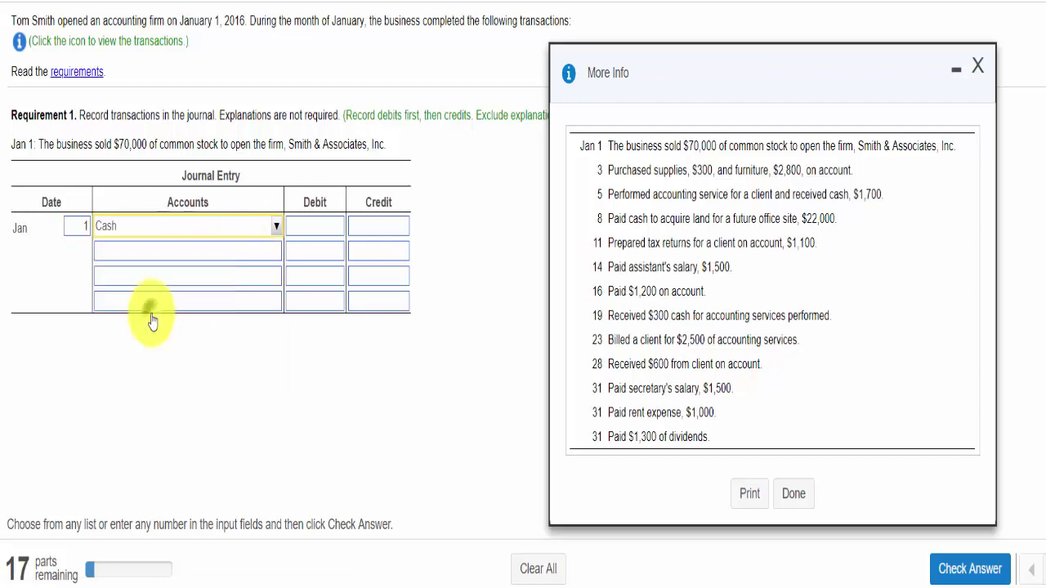
left_click(315, 233)
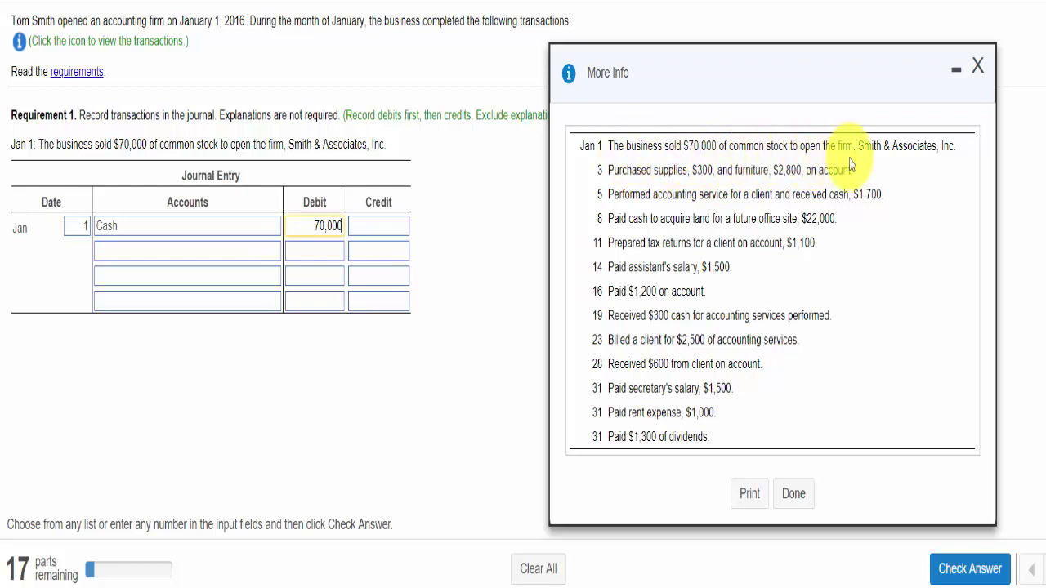
- Credit Common stock for 70,000 on the second line, submit the January 1 entry for checking and continue to the next part
left_click(267, 253)
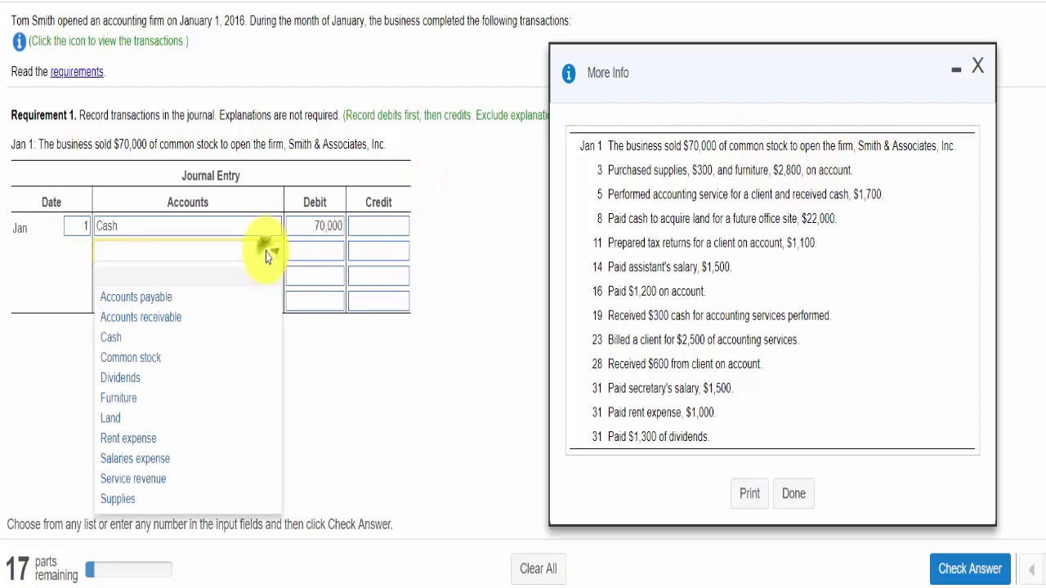
left_click(159, 359)
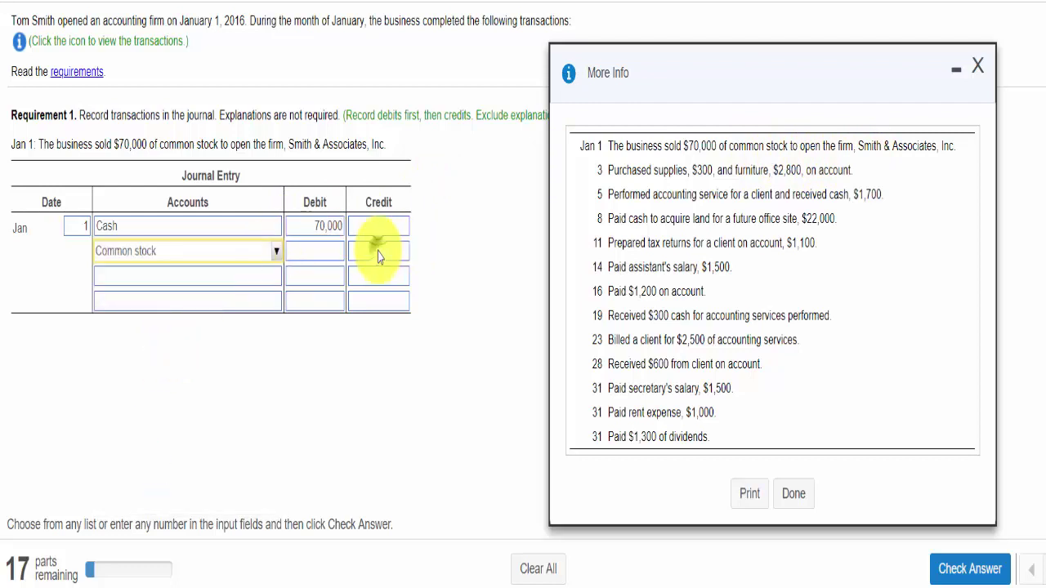
left_click(379, 256)
type("70")
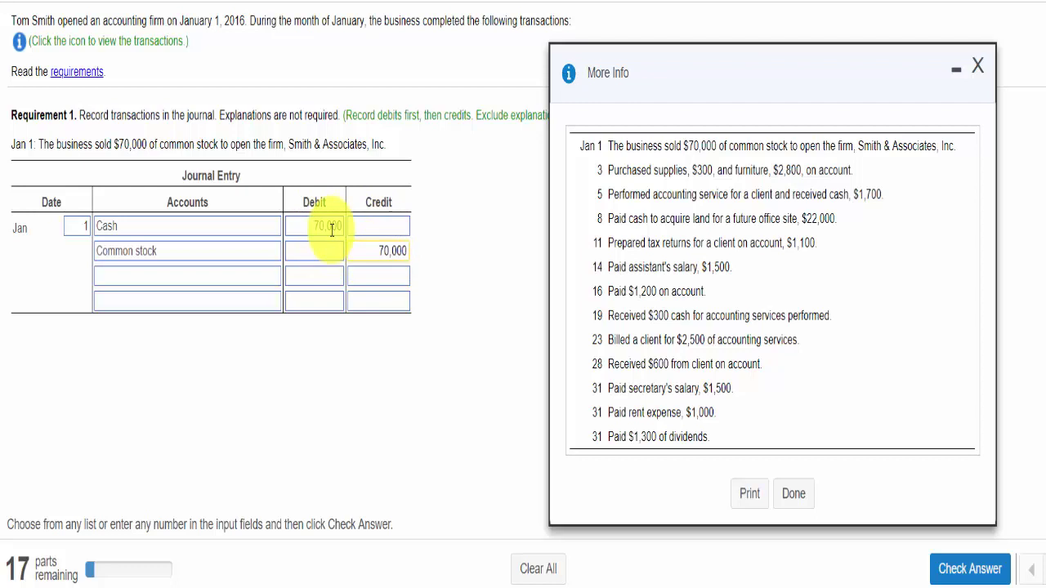
left_click(962, 577)
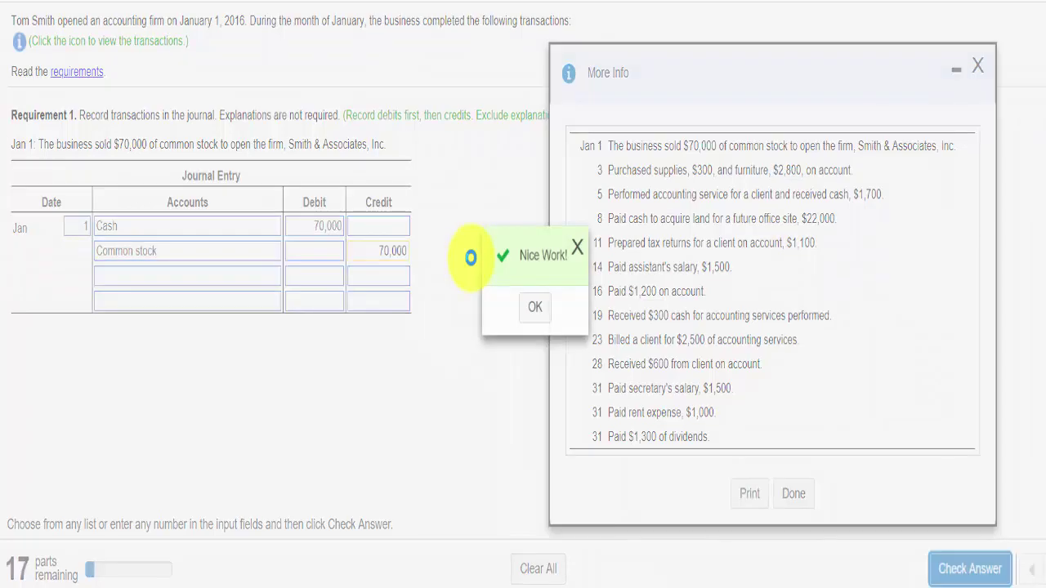
left_click(533, 309)
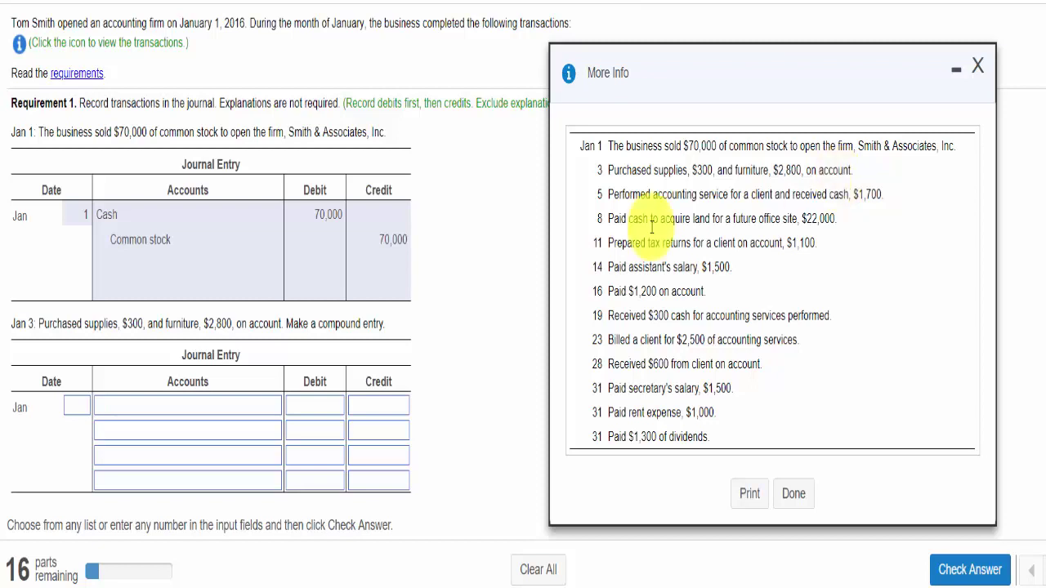
- Date the second journal entry January 3 and debit Supplies for 300 on its first line
left_click(72, 409)
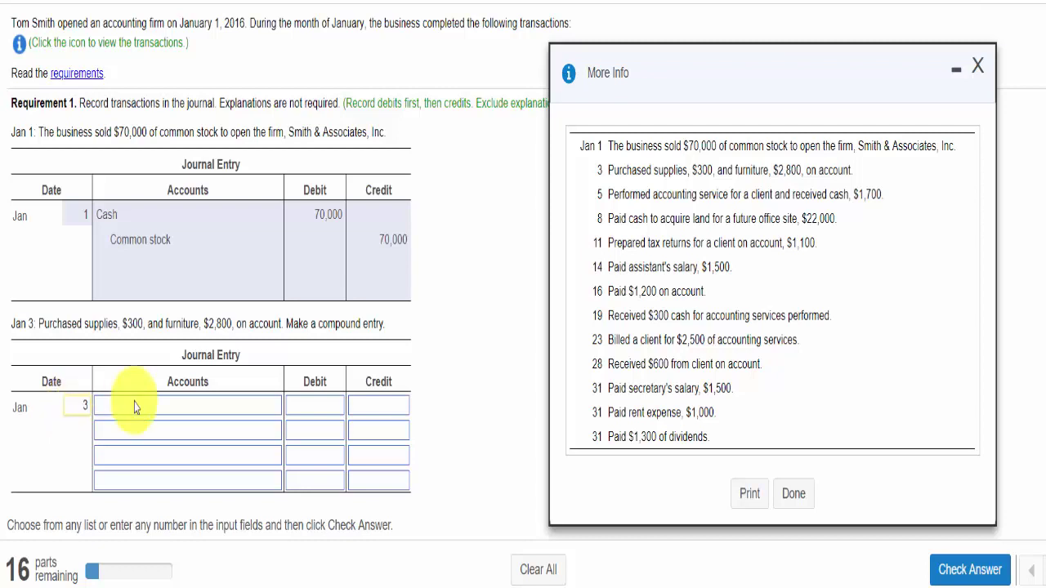
left_click(207, 408)
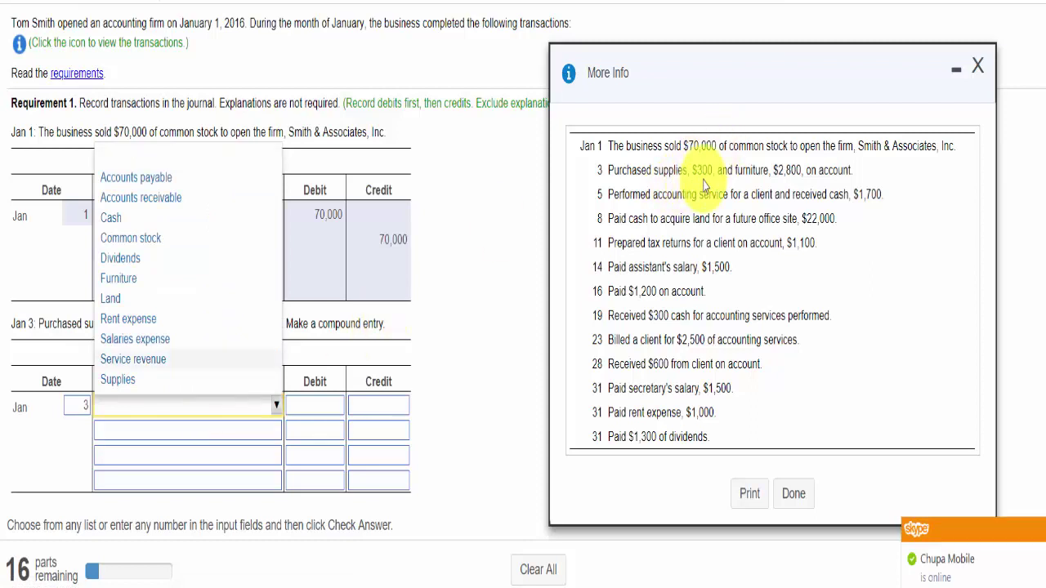
left_click(120, 381)
left_click(315, 413)
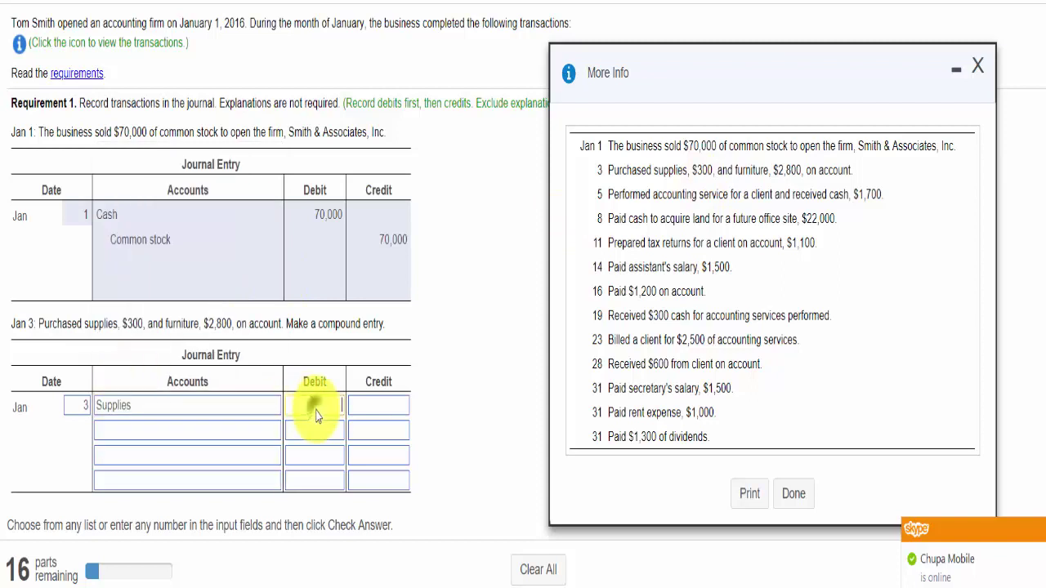
type("300")
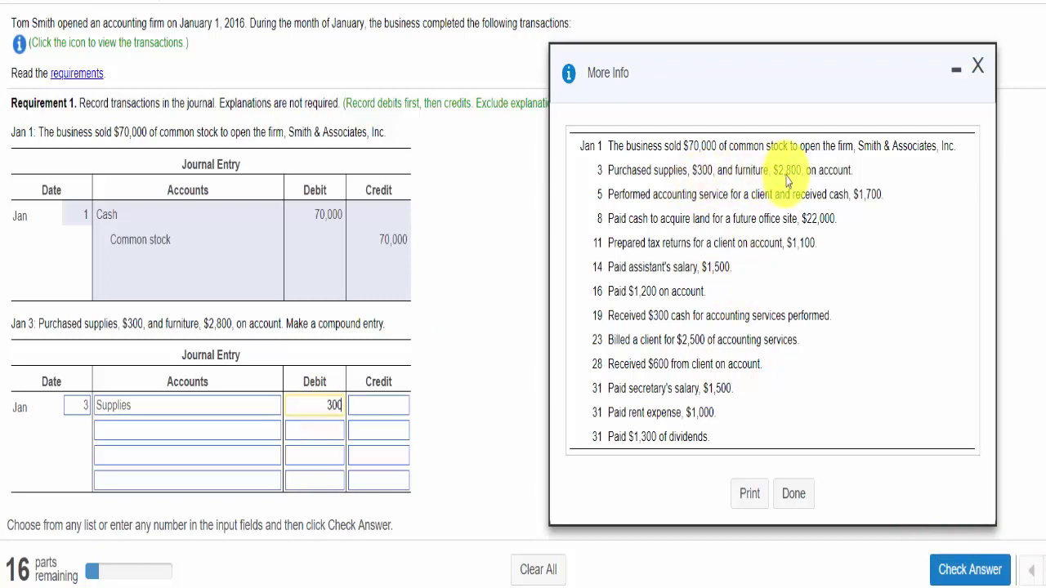
- Debit Furniture for 2800 on the second line of the January 3 entry and choose Accounts payable for the third line
left_click(213, 439)
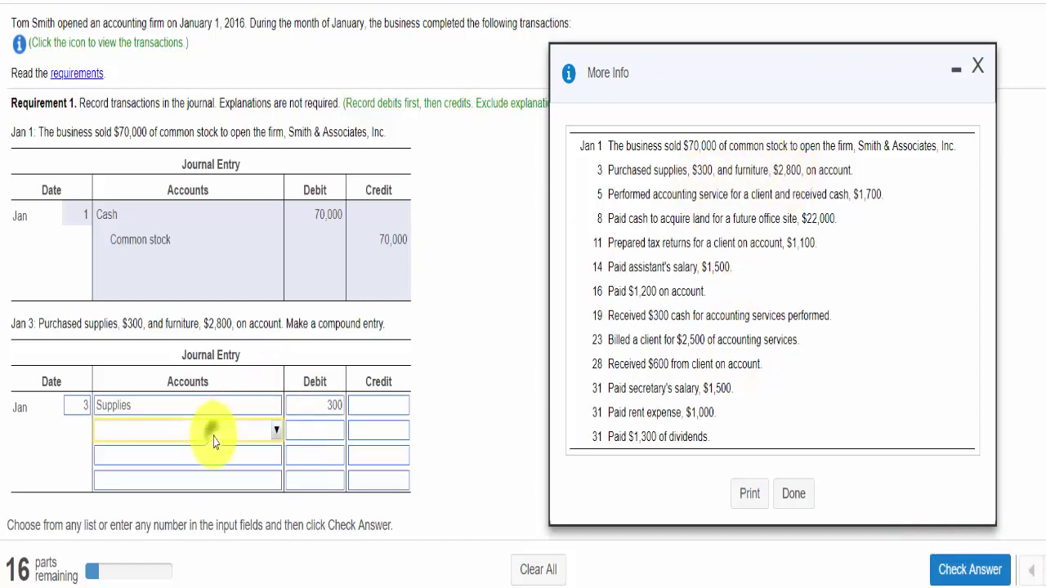
left_click(213, 439)
left_click(144, 306)
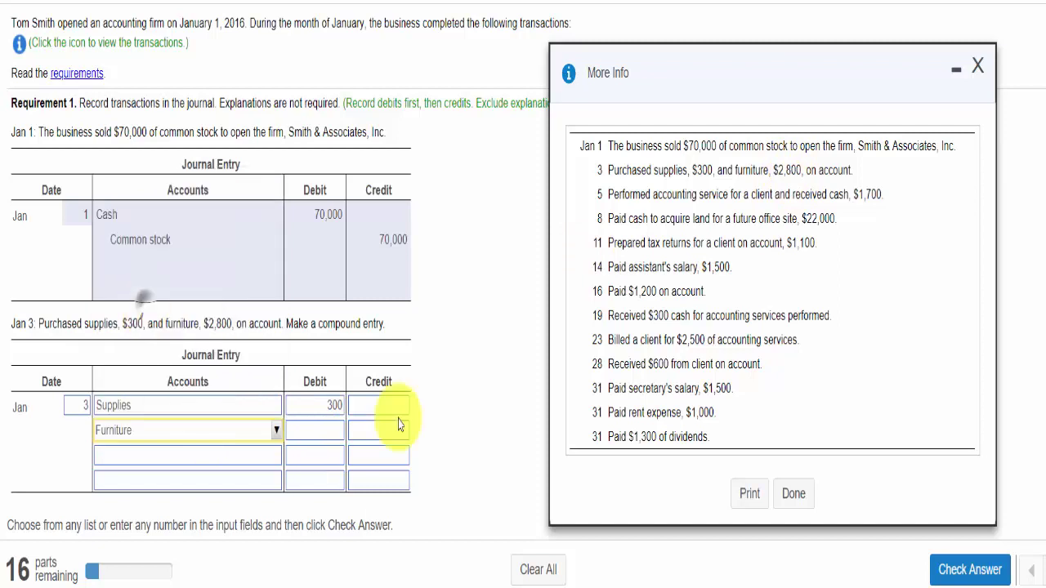
left_click(326, 436)
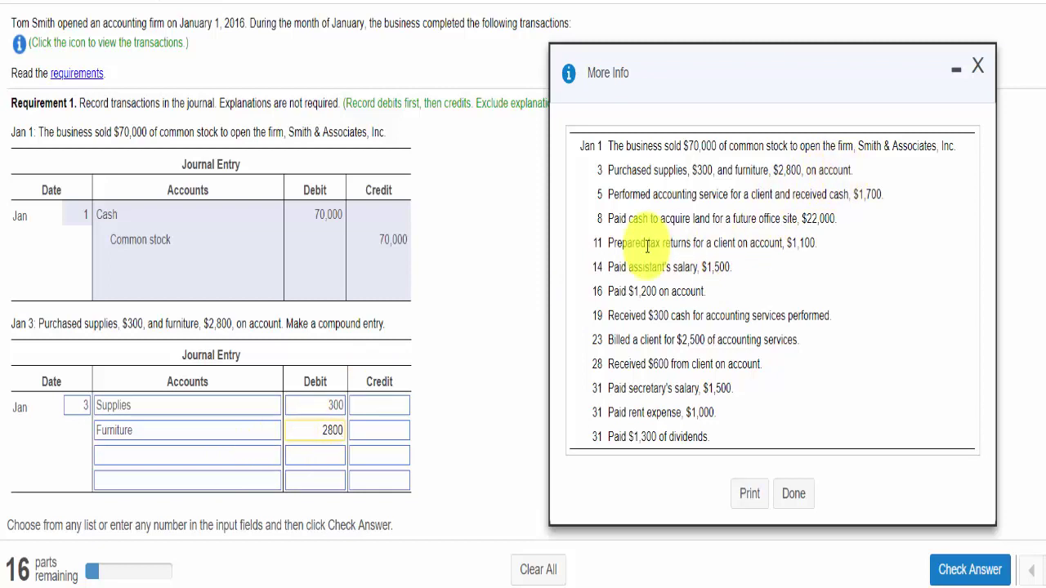
left_click(257, 457)
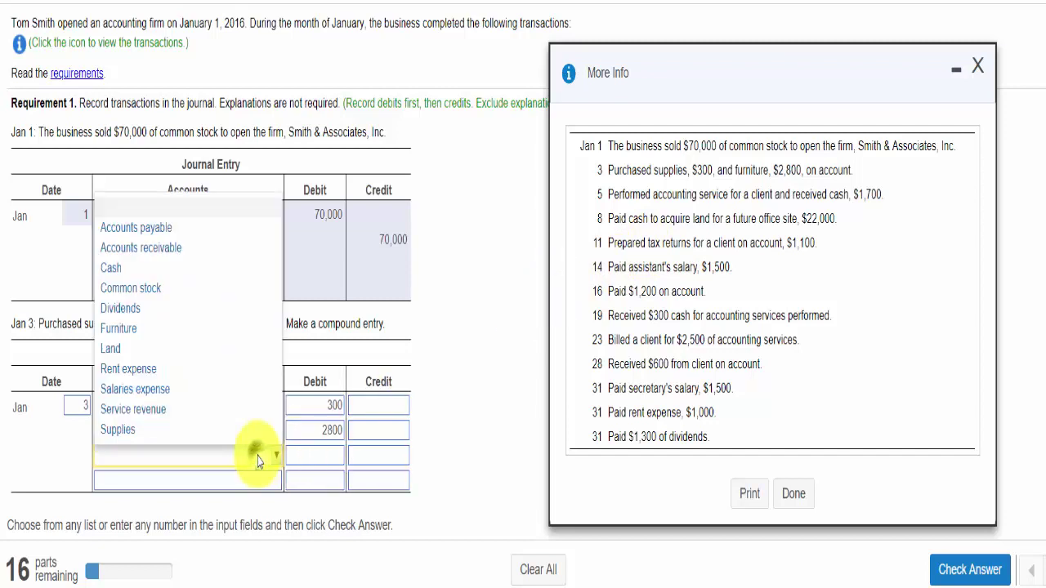
left_click(159, 228)
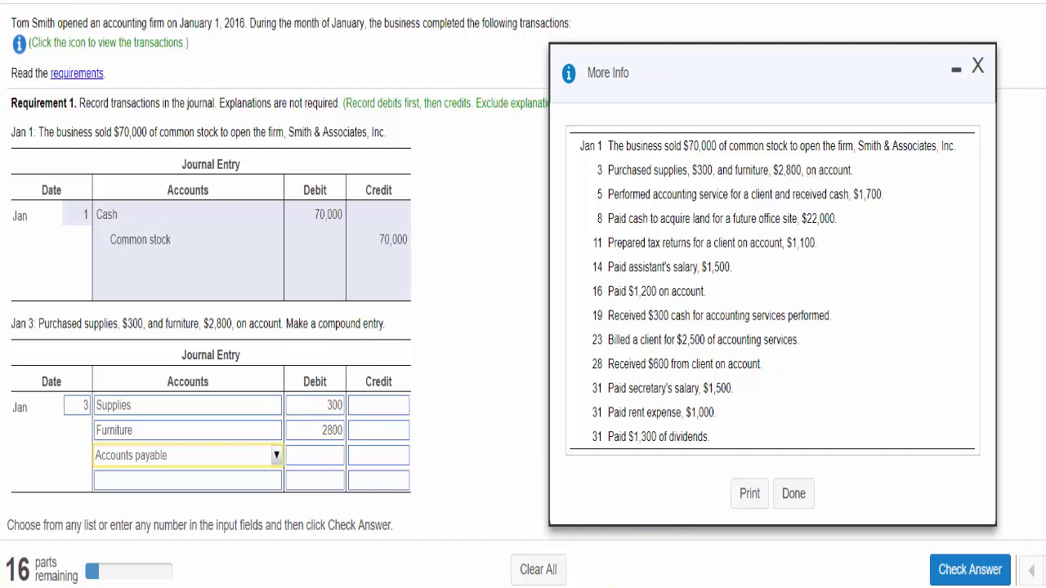
- Switch to the blank Excel sheet, enter 300 in B1 and 2800 in B2, and sum them in B3
key("alt+Tab")
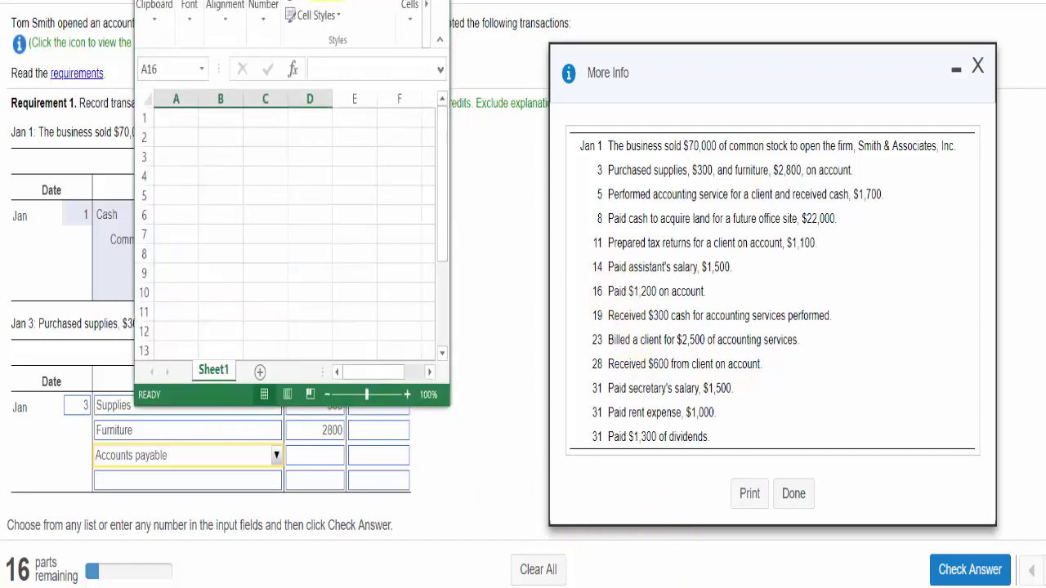
left_click_drag(286, 0, 591, 0)
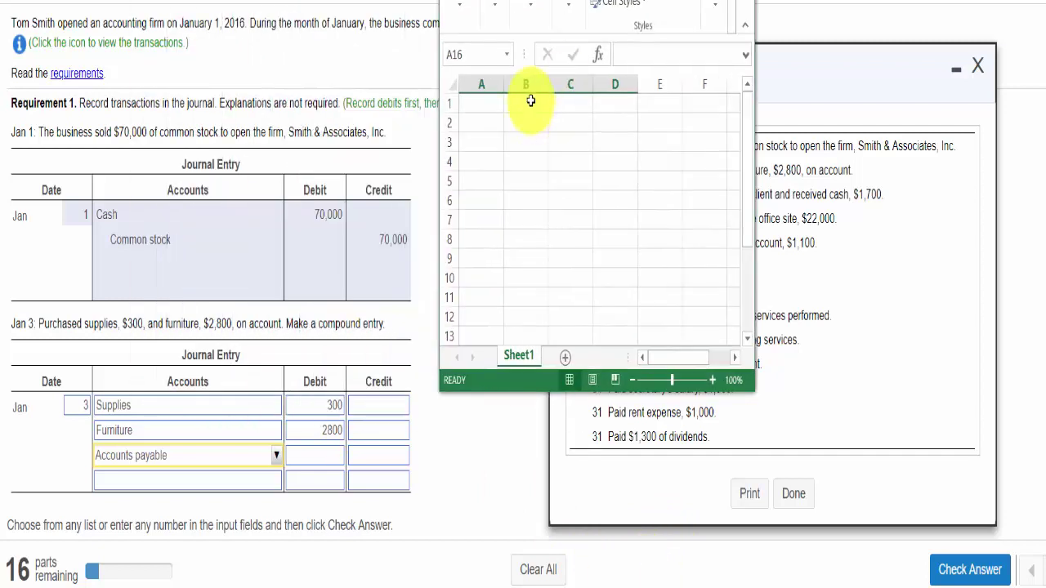
left_click(531, 100)
type("300")
key("Return")
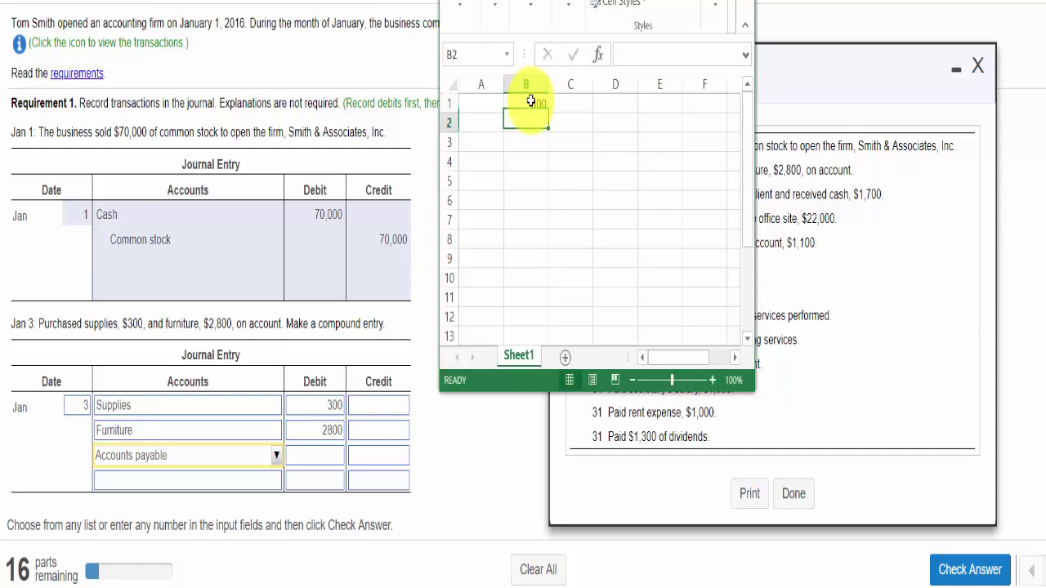
type("2")
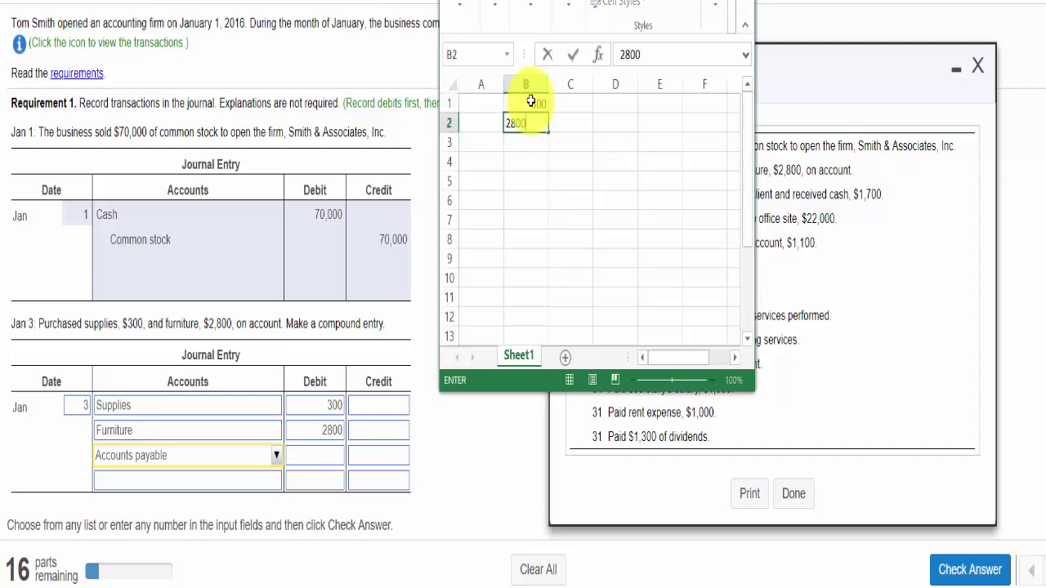
type("800")
key("Return")
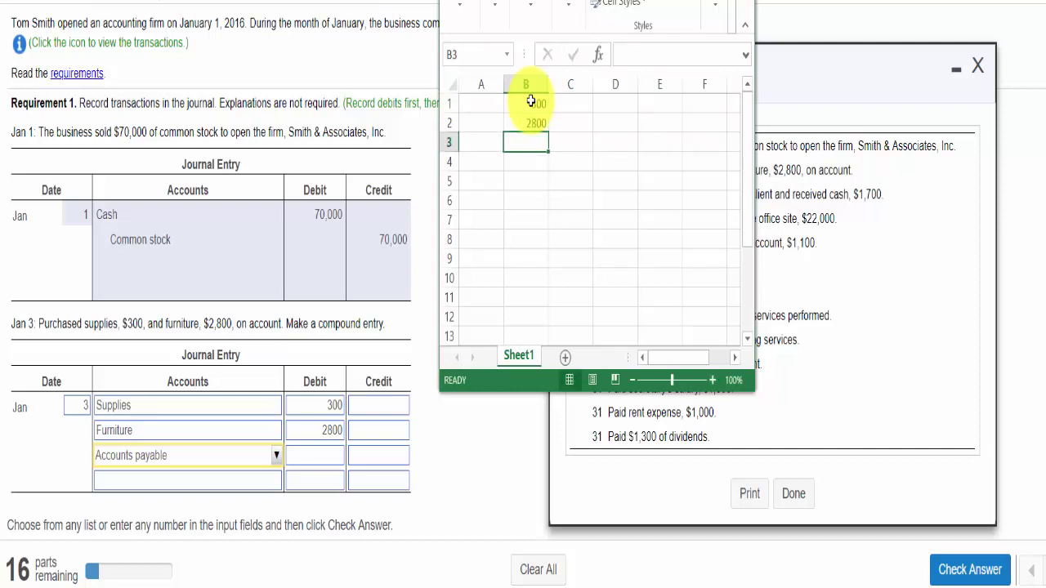
key("alt+equal")
key("Return")
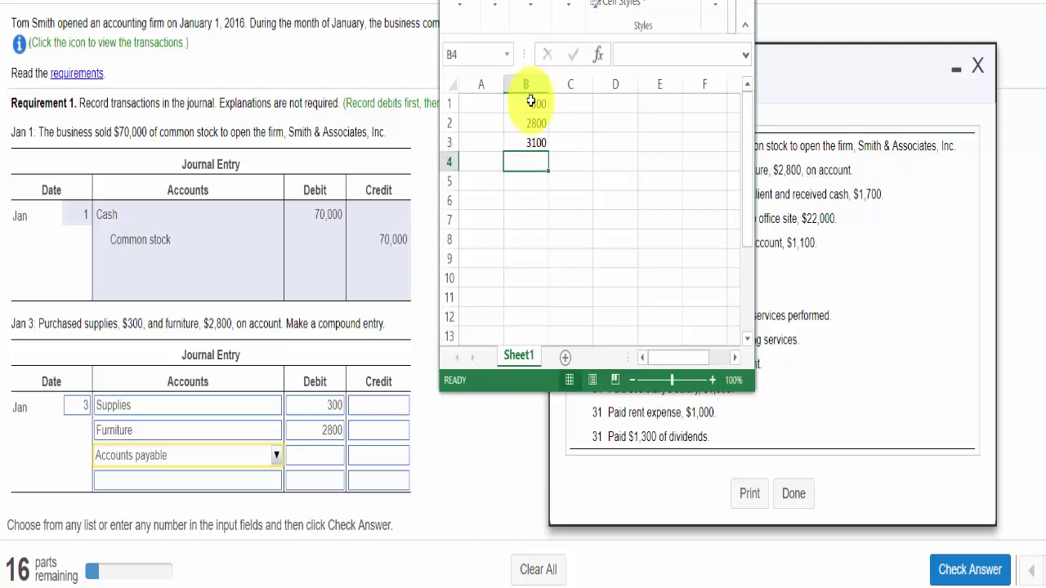
- Copy the sum from B3 into the Accounts payable credit of the January 3 entry in the homework page, entering 3100
key("Up")
key("ctrl+c")
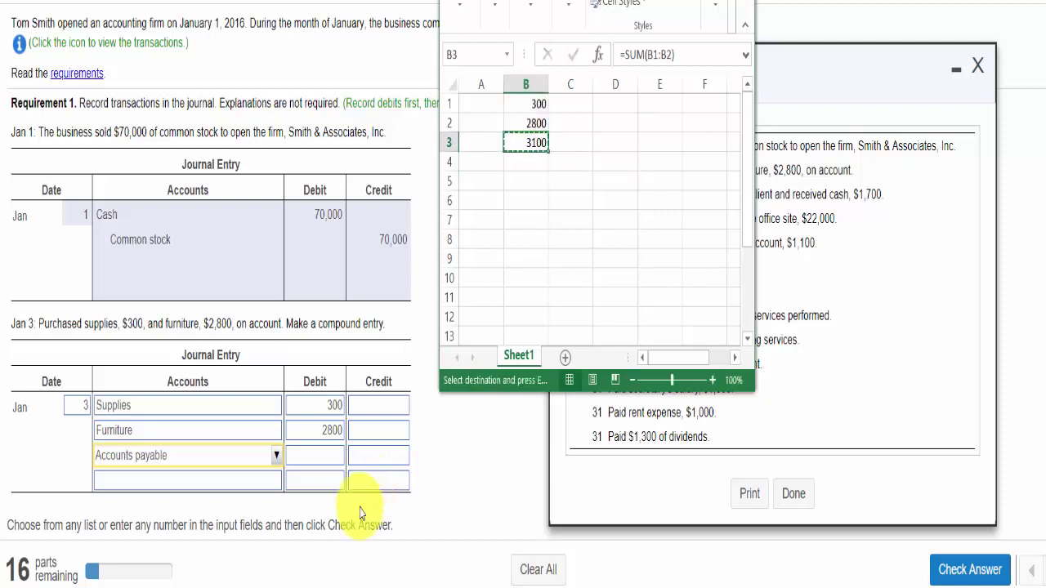
left_click(388, 456)
key("ctrl+v")
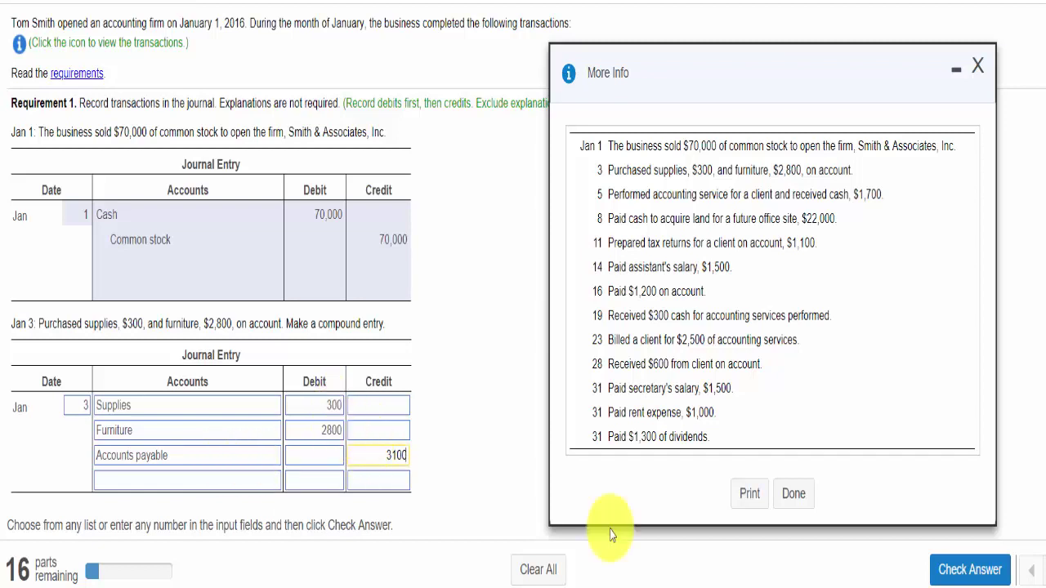
- Recheck the sum in Excel, return to the homework page, submit the January 3 entry for checking and continue to the next part
left_click(617, 585)
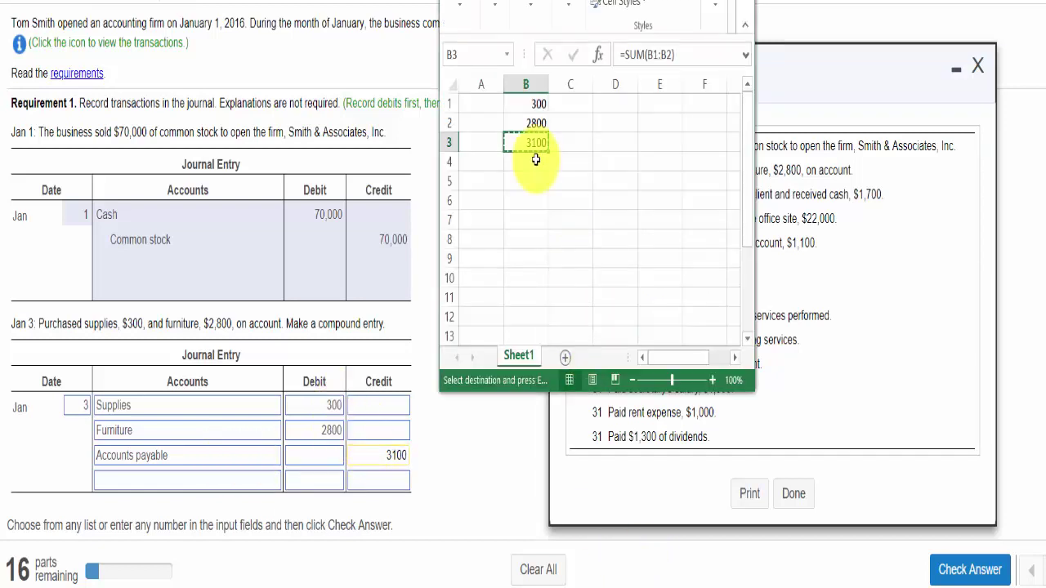
left_click(424, 466)
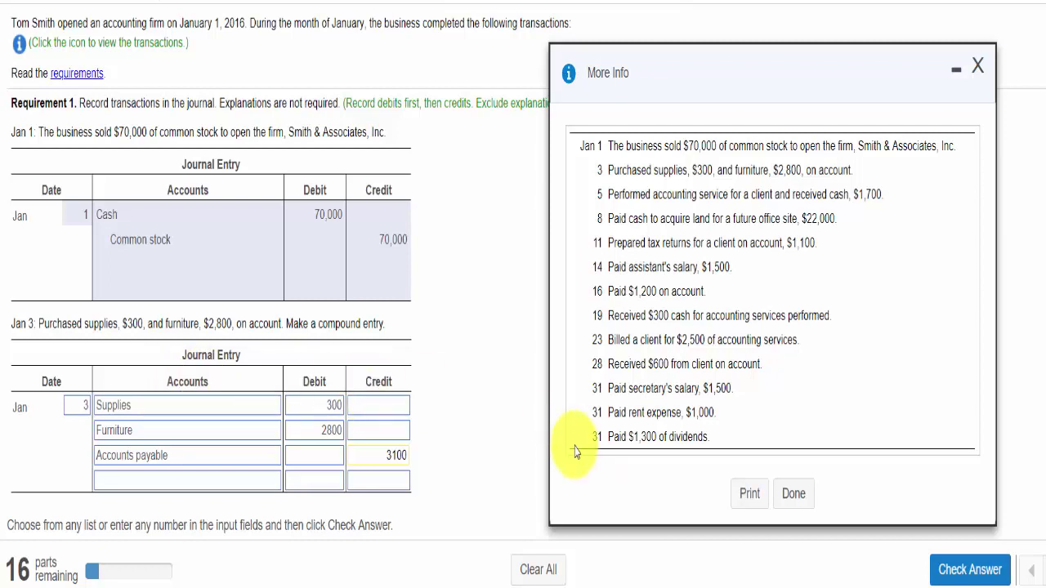
left_click(950, 576)
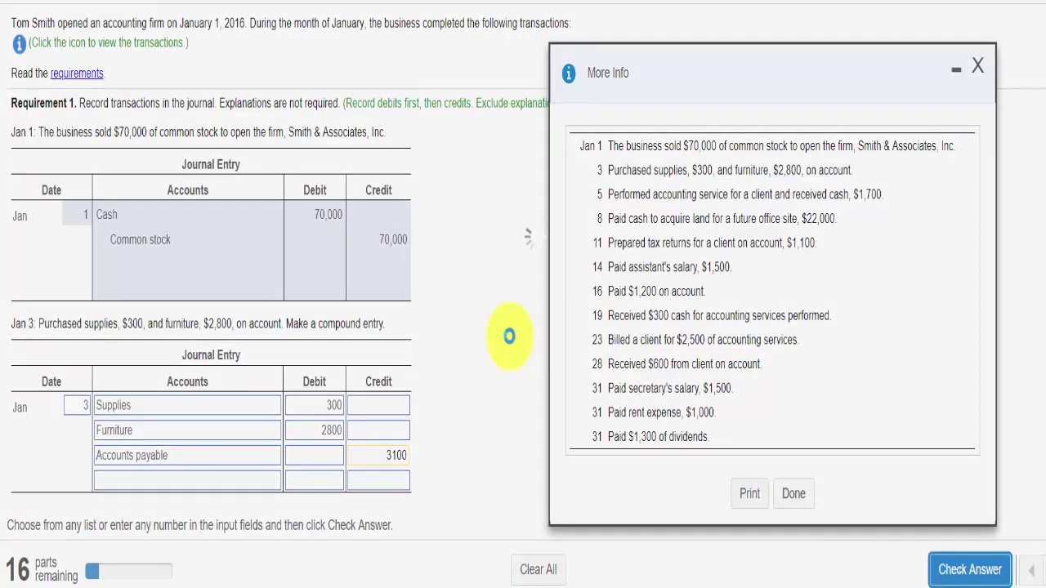
left_click(535, 310)
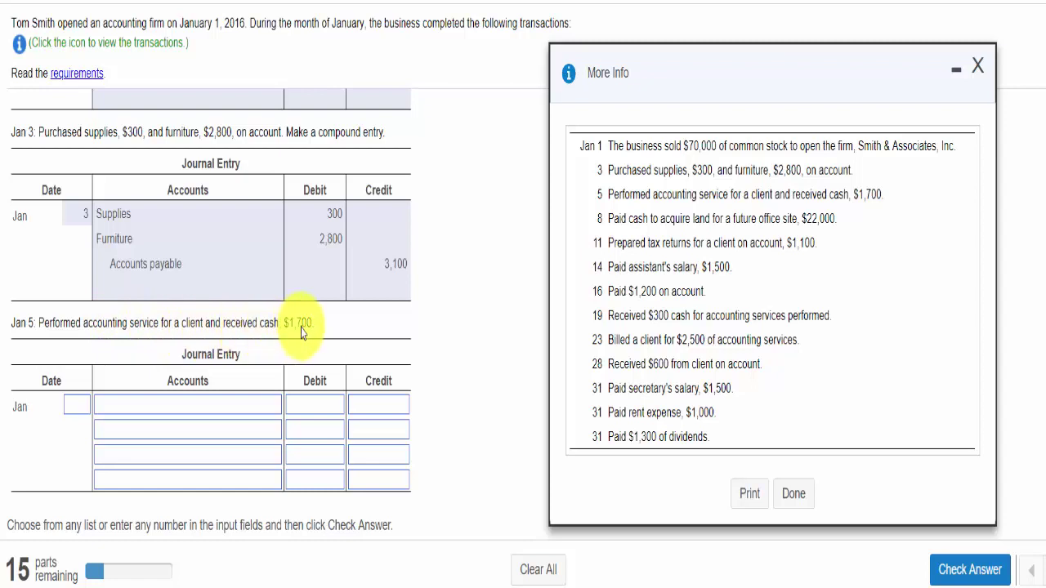
- Date the January 5 entry 5 and debit Cash for 1700 on its first line
left_click(70, 409)
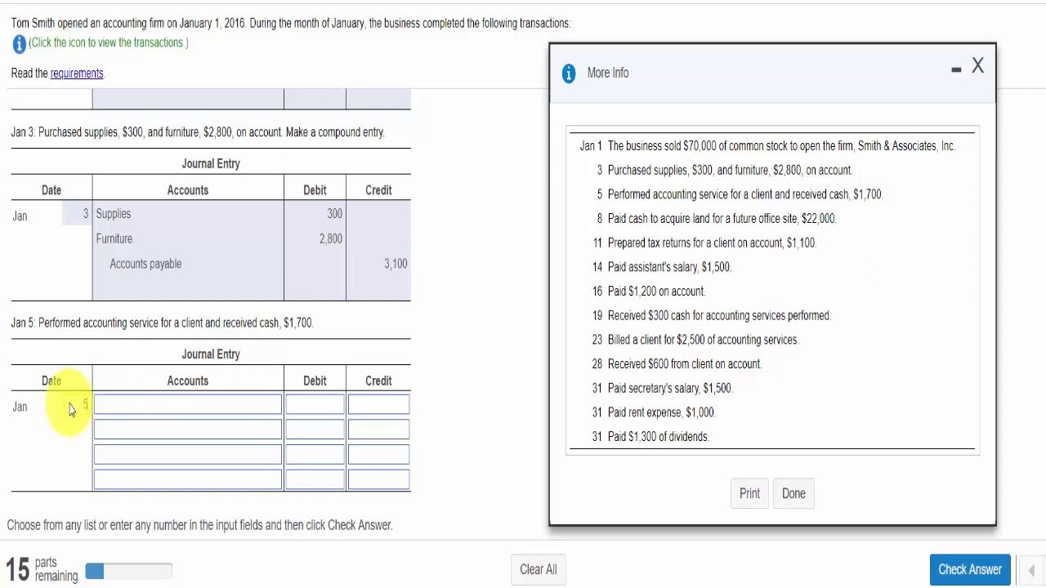
type("5")
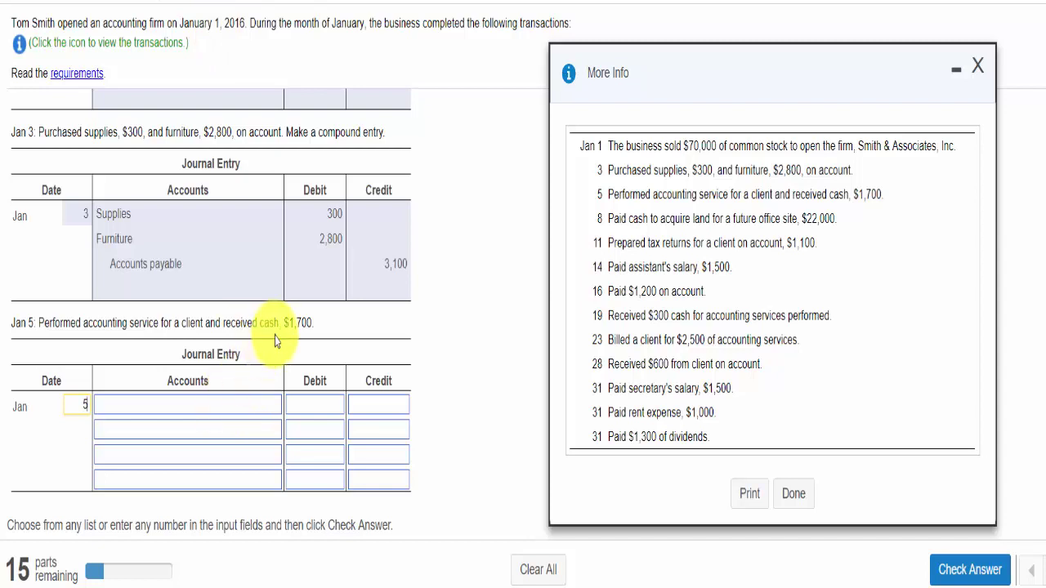
left_click(226, 408)
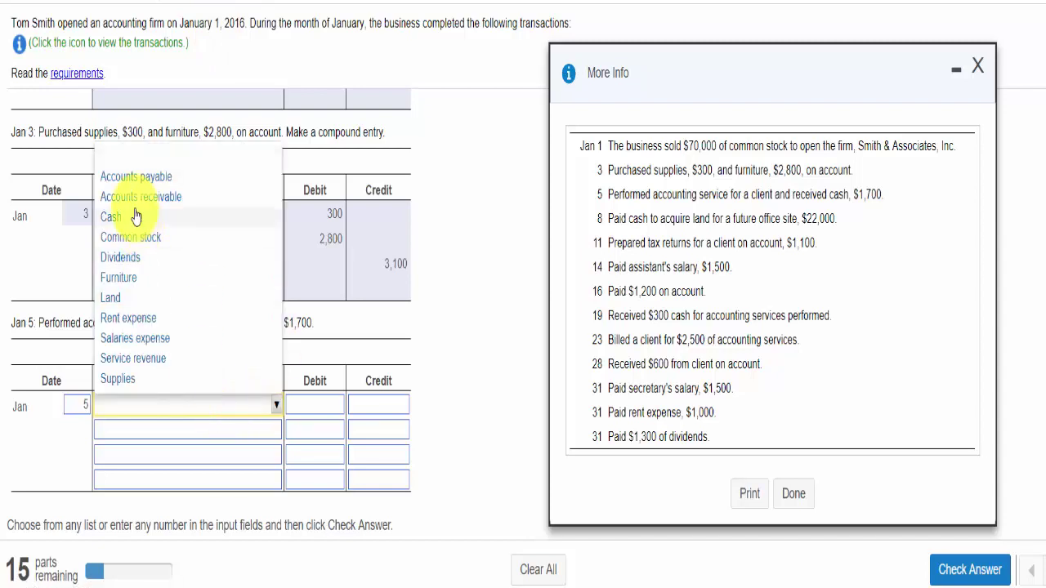
left_click(126, 213)
left_click(320, 404)
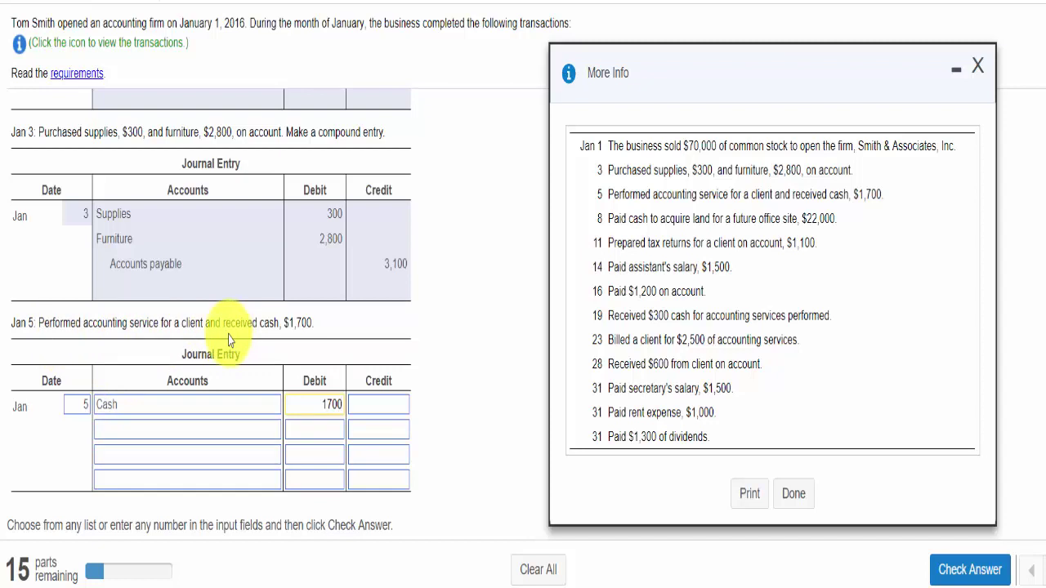
- Credit Service revenue for 1700 on the second line, submit the January 5 entry for checking and continue to the next part
left_click(146, 429)
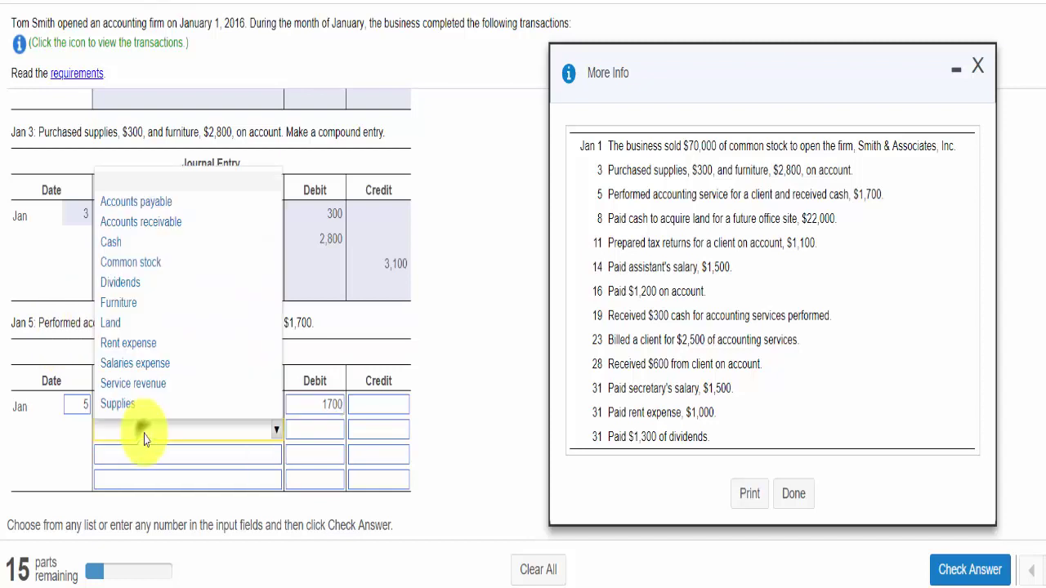
left_click(149, 384)
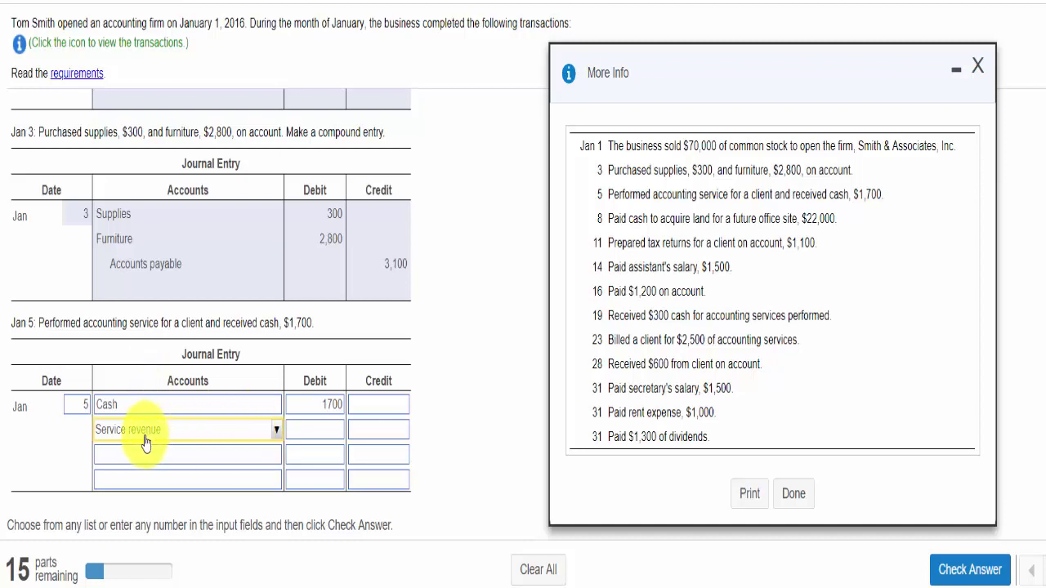
left_click(367, 435)
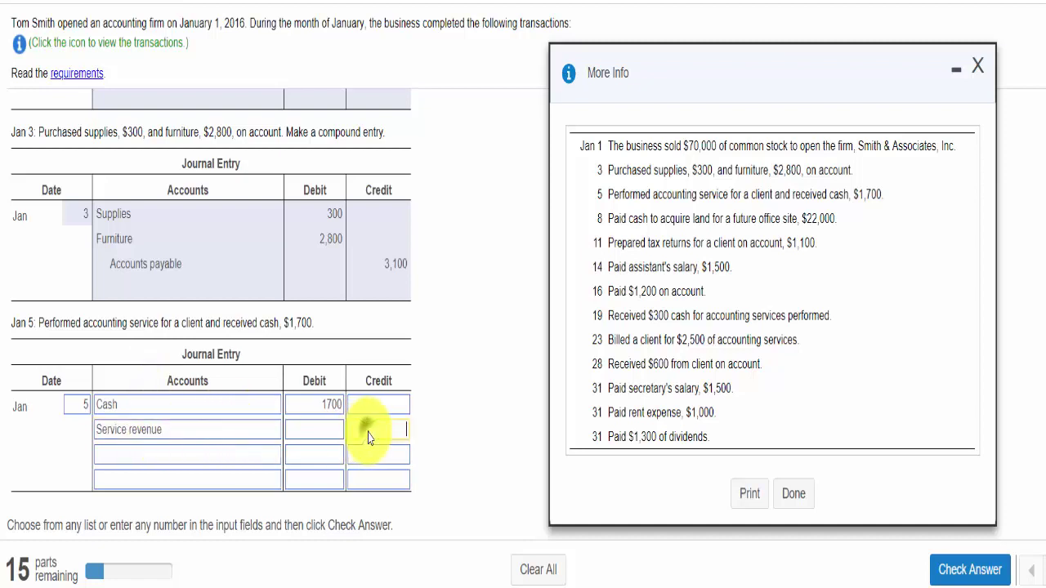
type("1700")
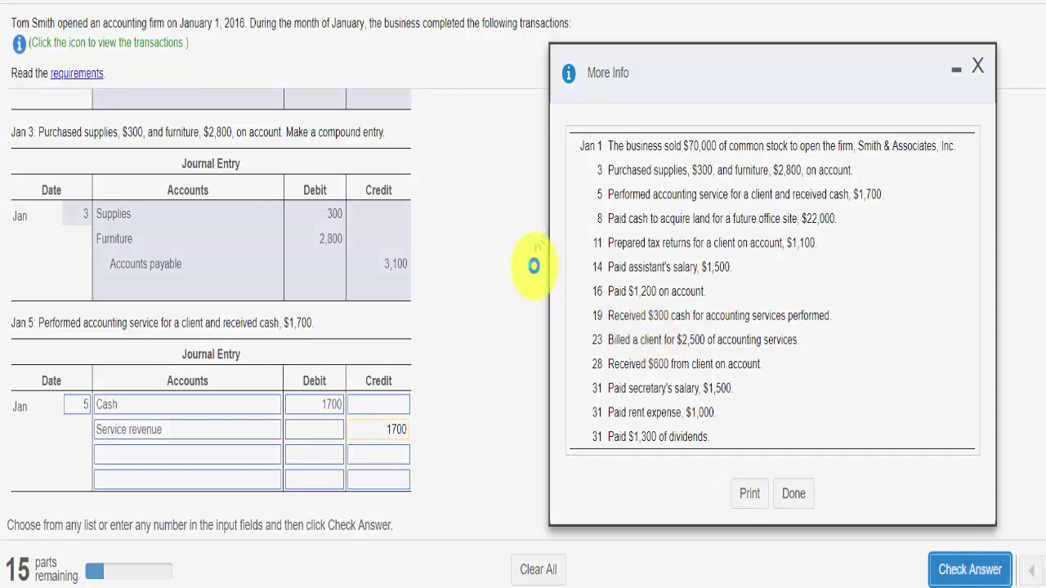
left_click(532, 308)
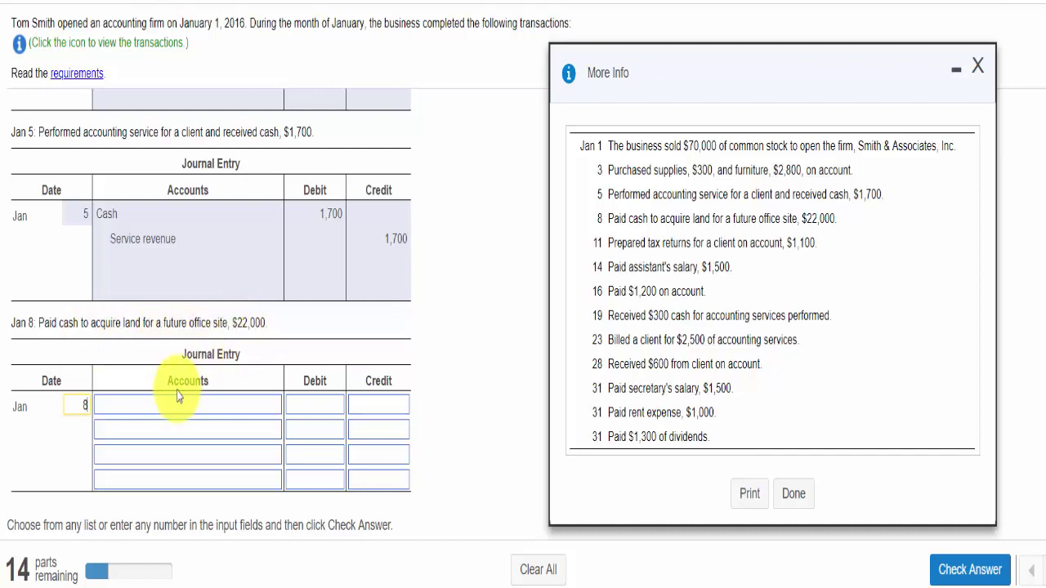
- Date the January 8 entry 8 and debit Land for 22000 on its first line
left_click(160, 408)
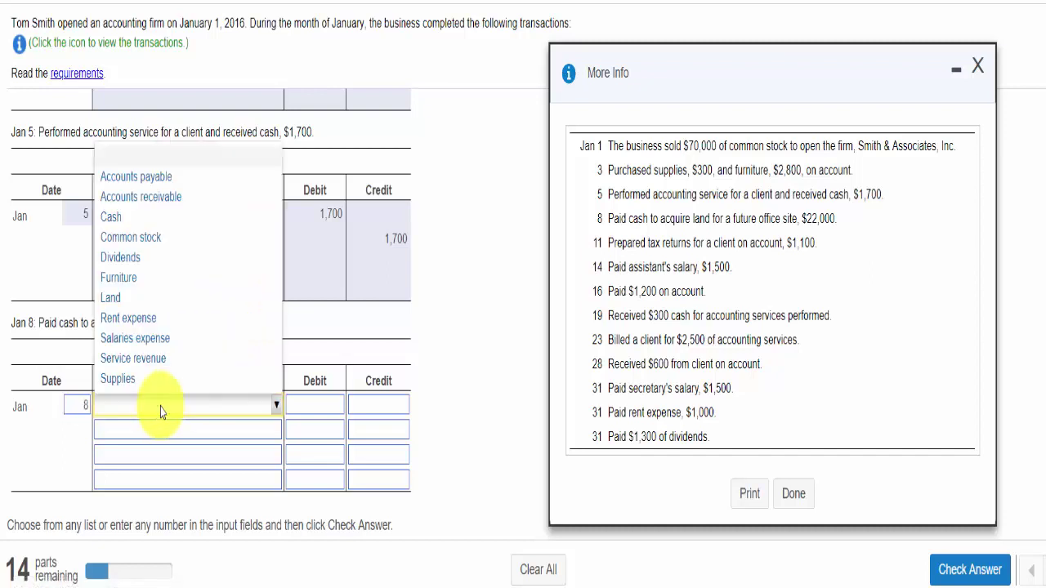
left_click(115, 298)
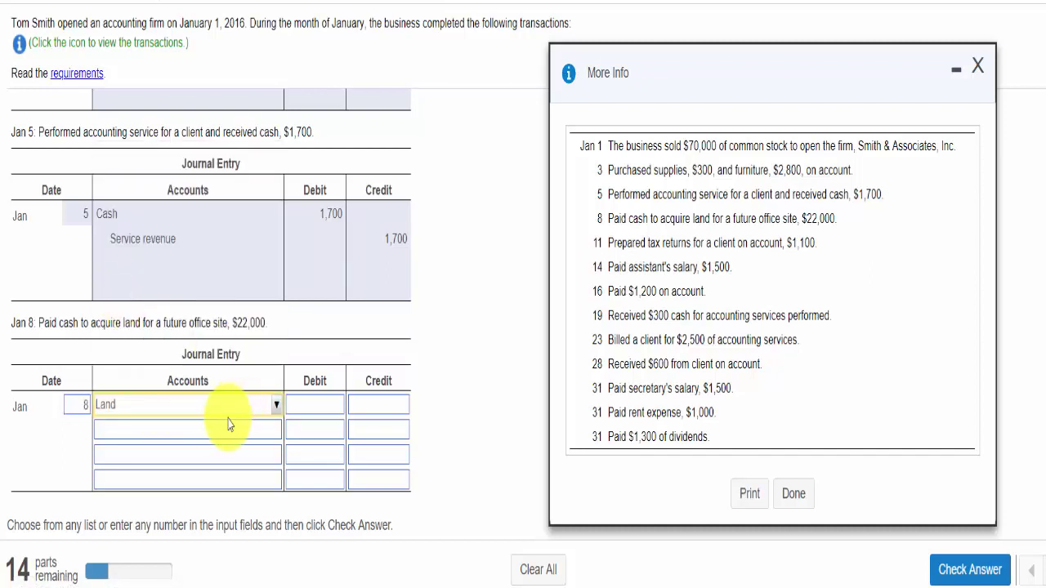
left_click(302, 406)
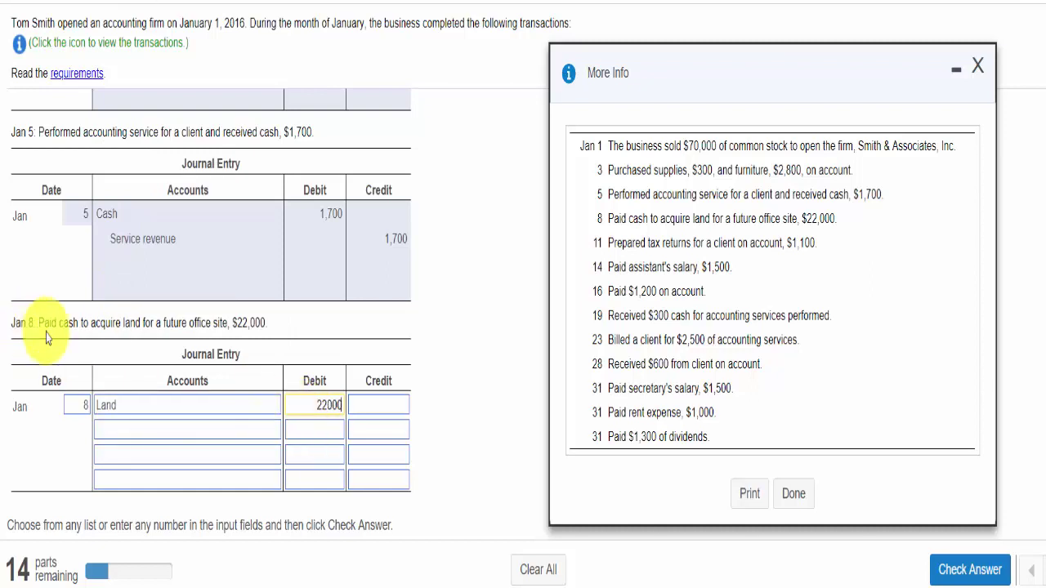
- Credit Cash for 22000 on the second line, submit the January 8 entry for checking and continue to the next part
left_click(160, 427)
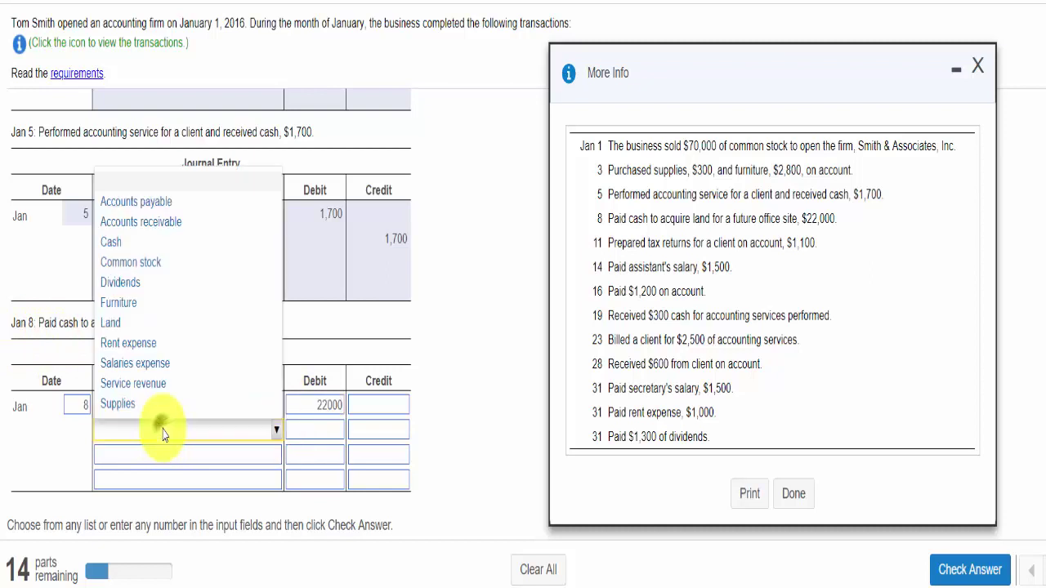
left_click(143, 242)
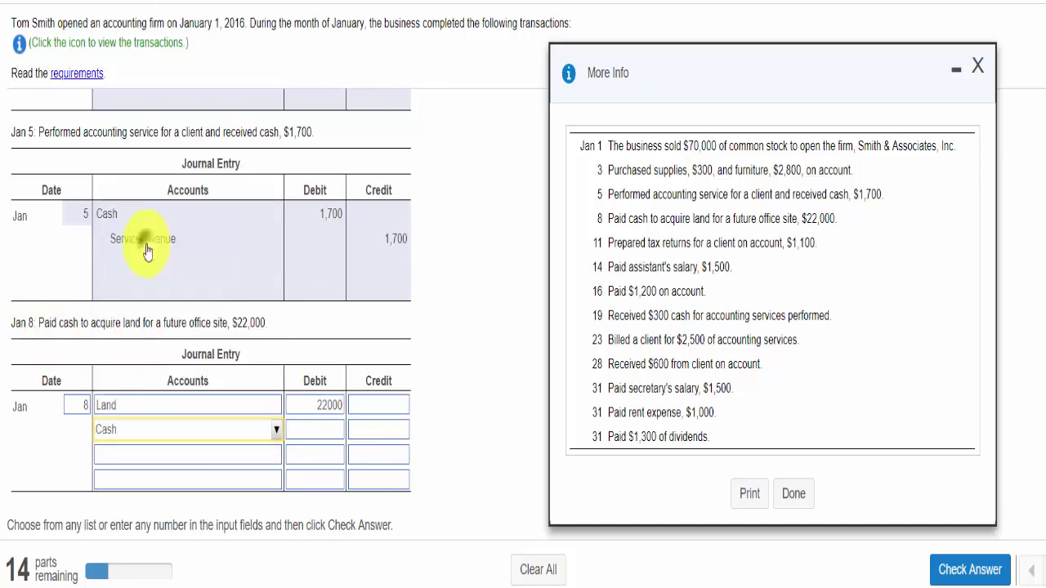
left_click(366, 437)
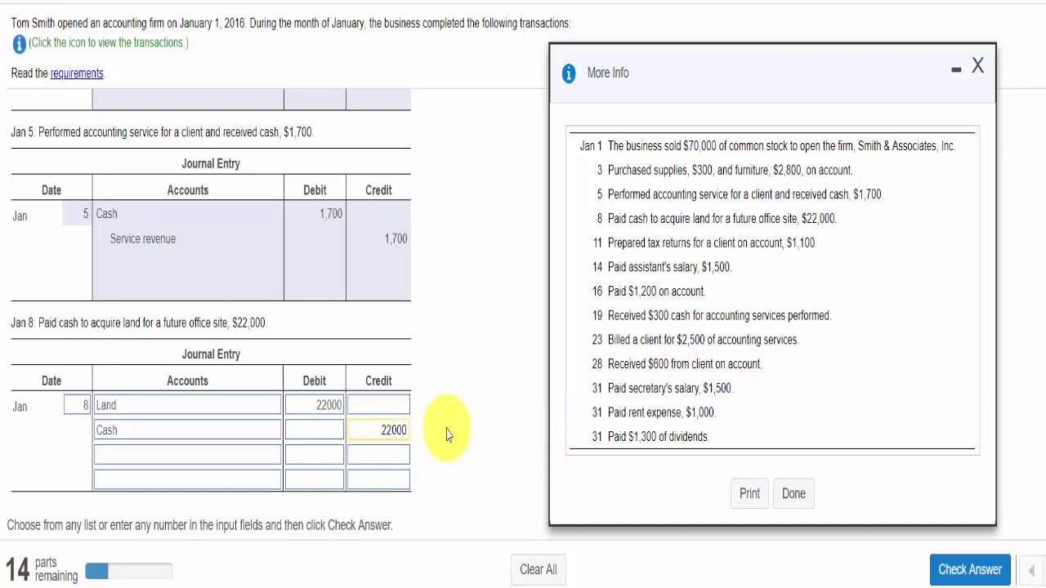
left_click(964, 575)
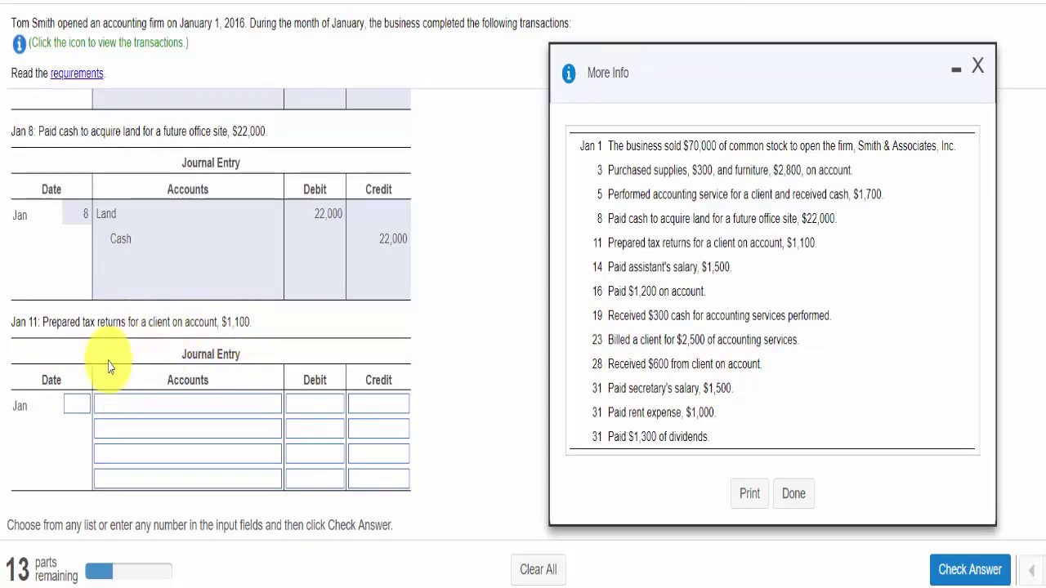
- Date the January 11 entry 11 and choose Accounts receivable for the first line and Service revenue for the second
left_click(83, 406)
type("11")
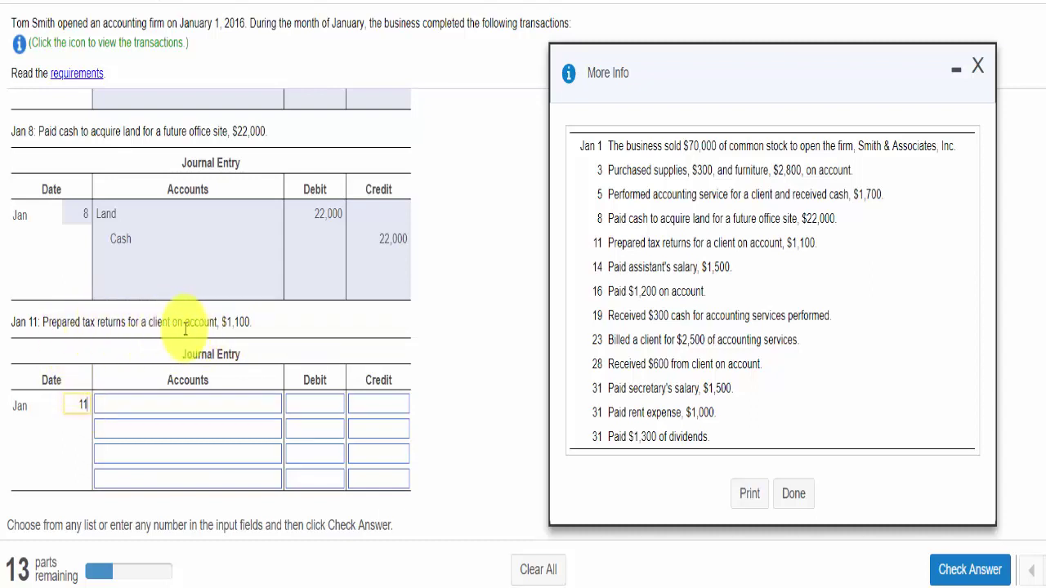
left_click(178, 406)
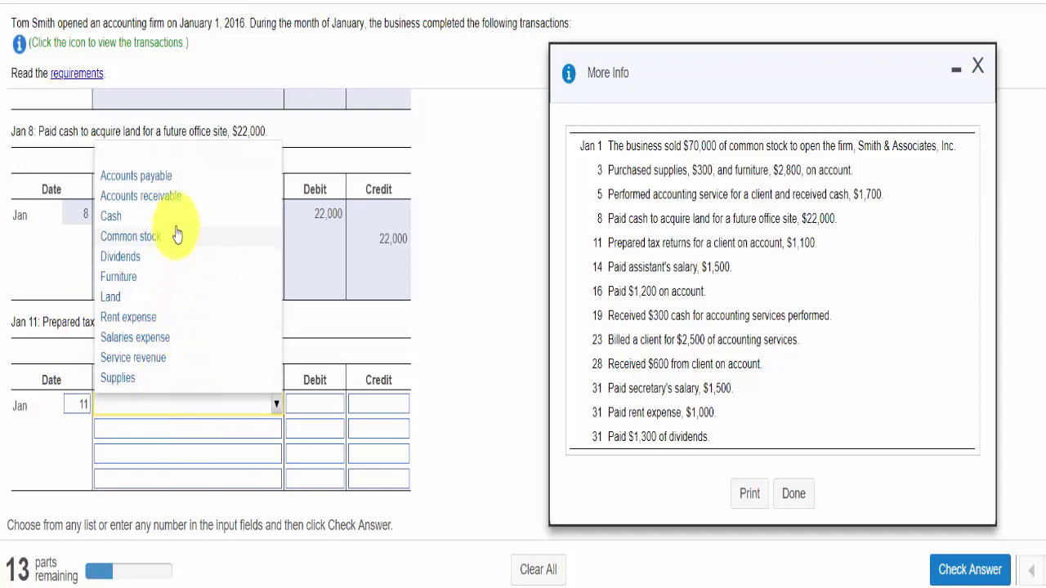
left_click(175, 199)
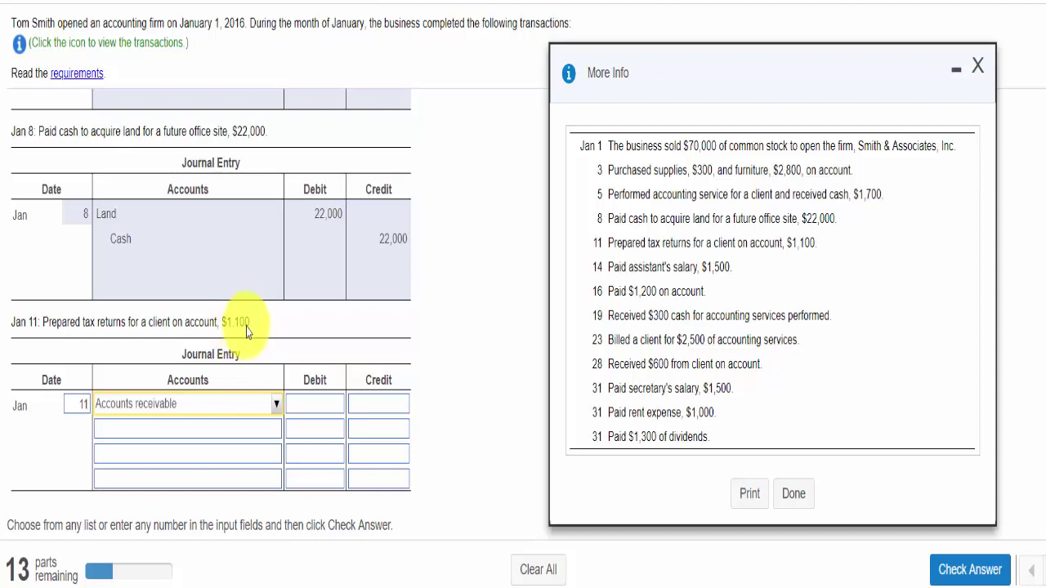
left_click(153, 432)
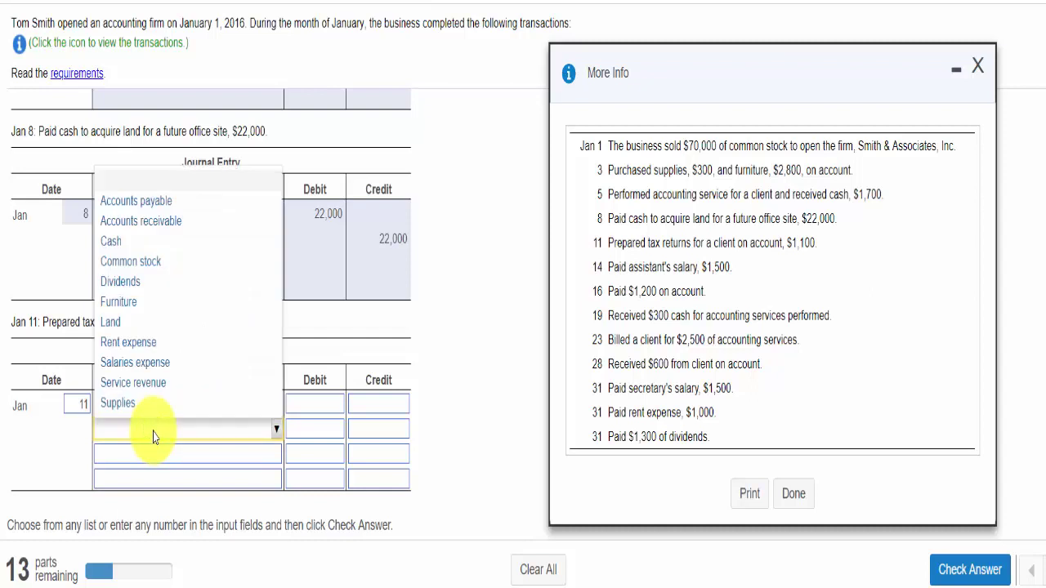
left_click(143, 382)
- Enter 1100 as the Accounts receivable debit and Service revenue credit, then submit the January 11 entry for checking and continue
left_click(315, 406)
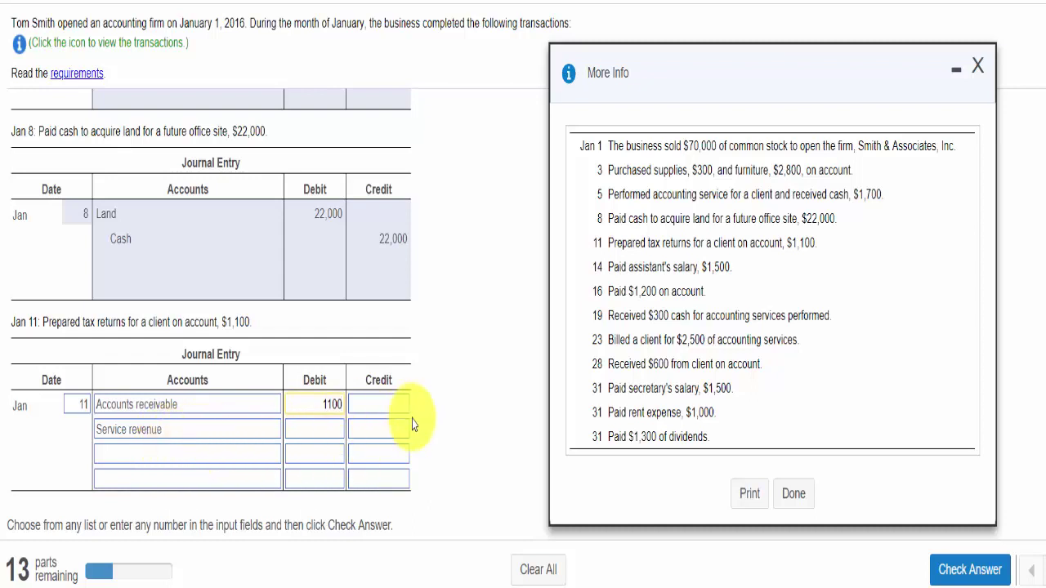
left_click(379, 429)
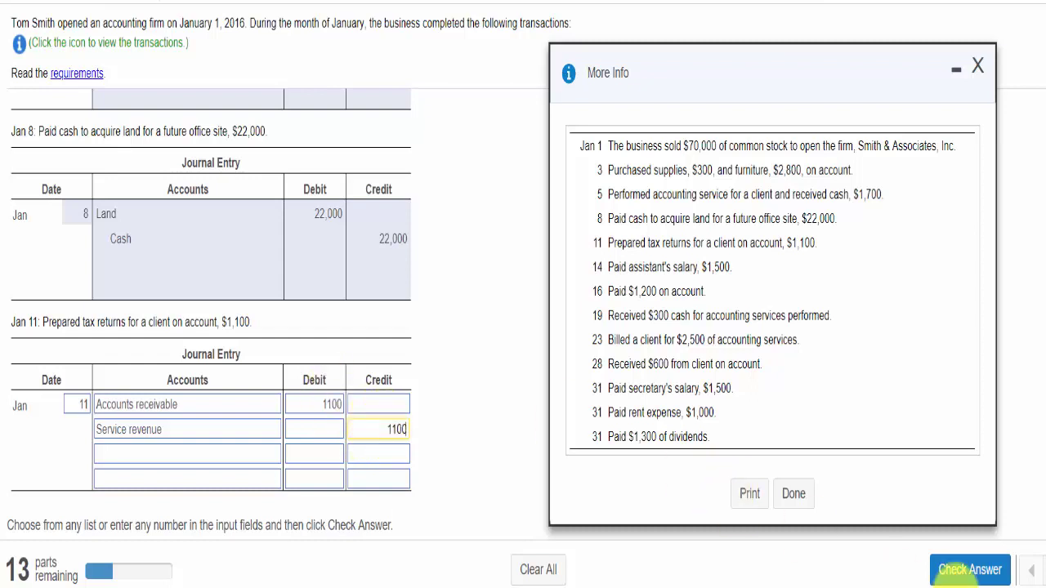
left_click(964, 572)
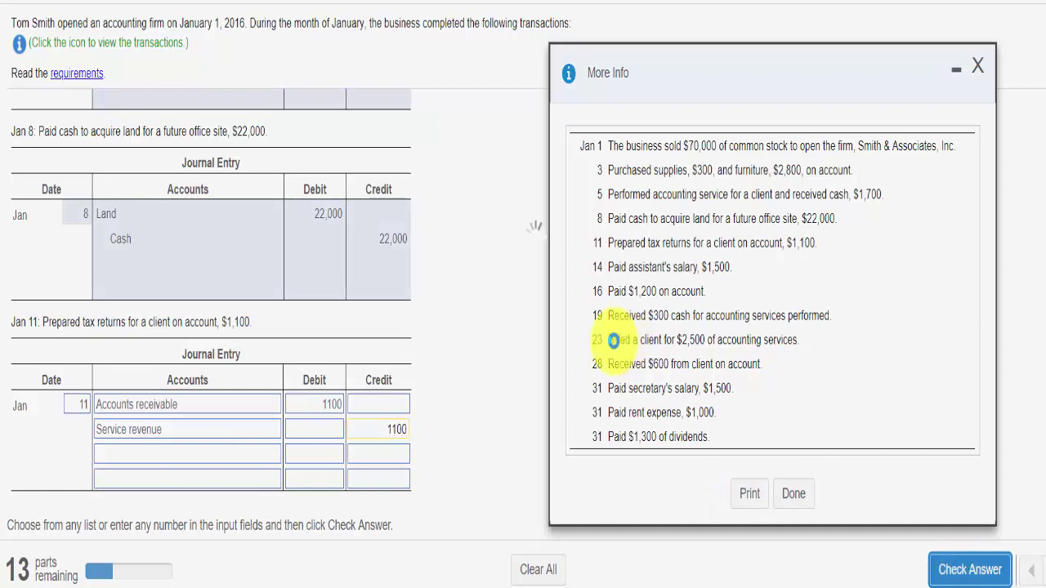
left_click(535, 309)
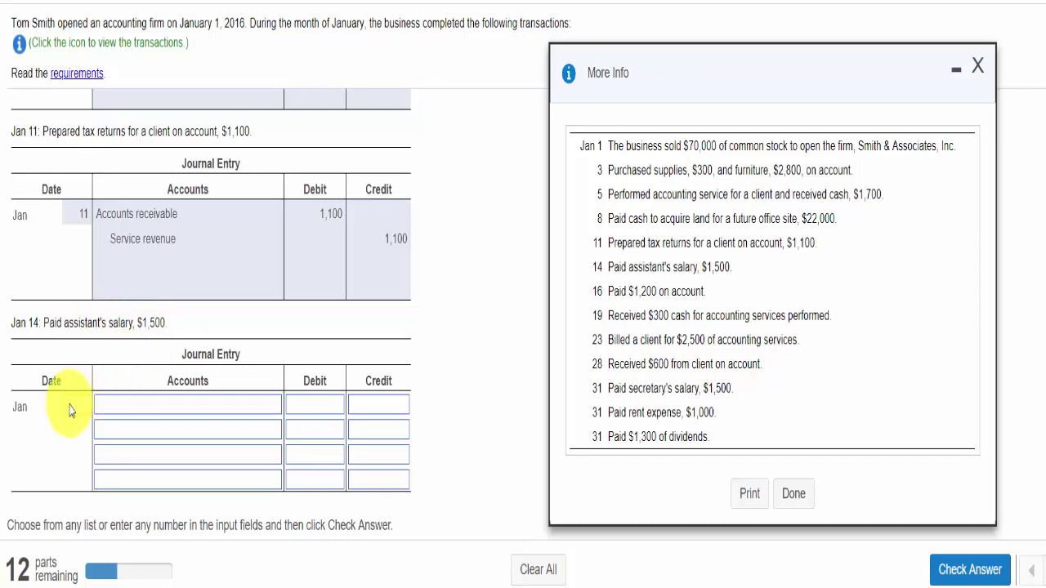
- Date the January 14 entry 14 and choose Salaries expense for the first line and Cash for the second
left_click(152, 406)
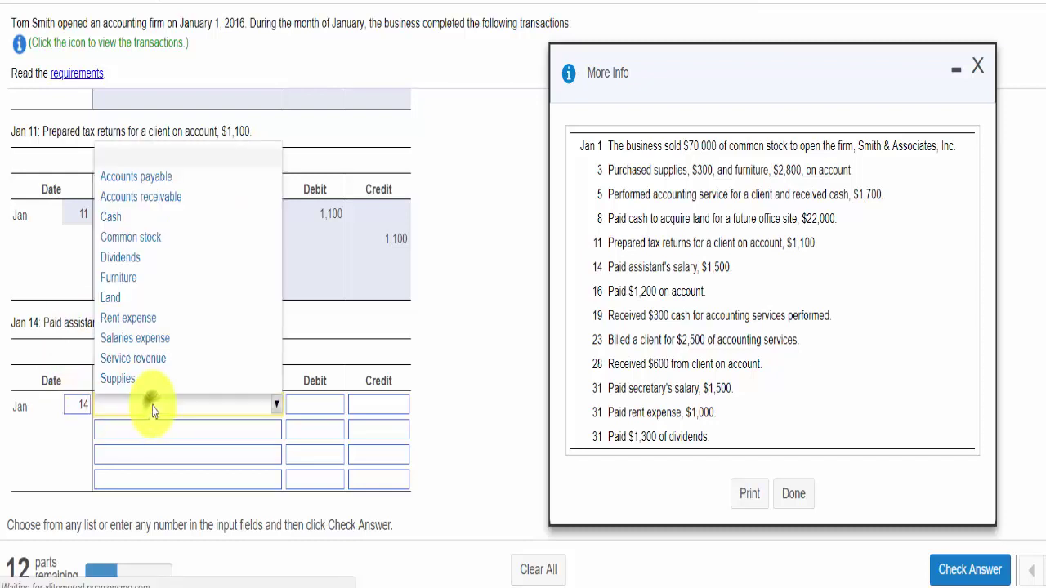
left_click(163, 338)
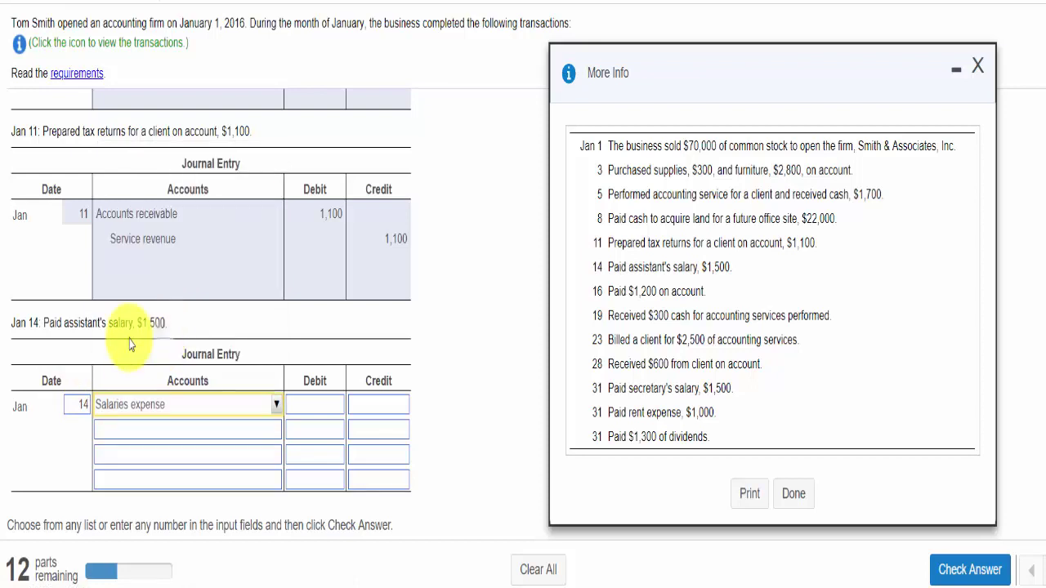
left_click(139, 437)
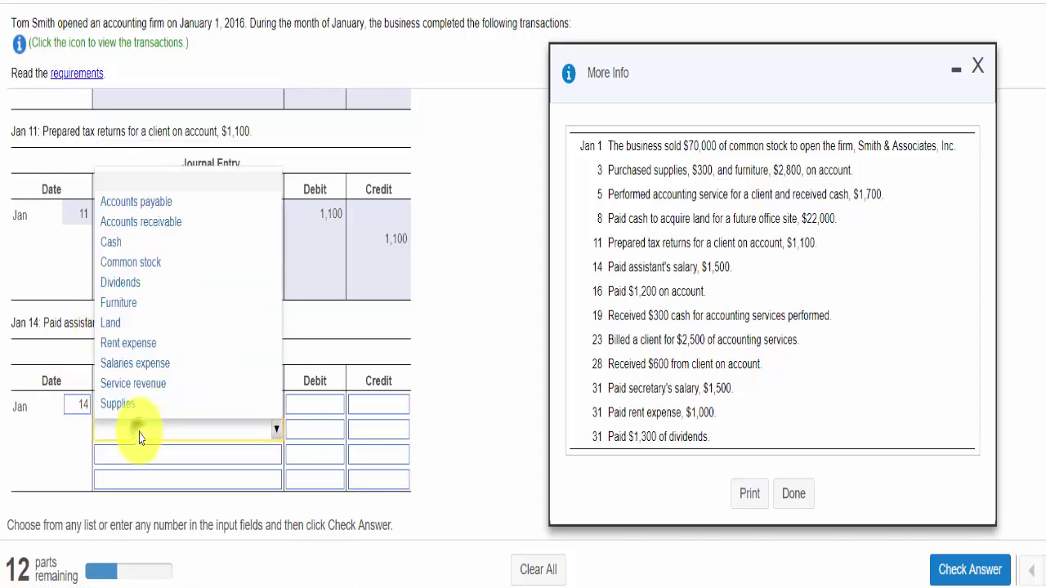
left_click(112, 243)
- Enter 1500 as the Salaries expense debit and Cash credit, then submit the January 14 entry for checking and continue
left_click(307, 408)
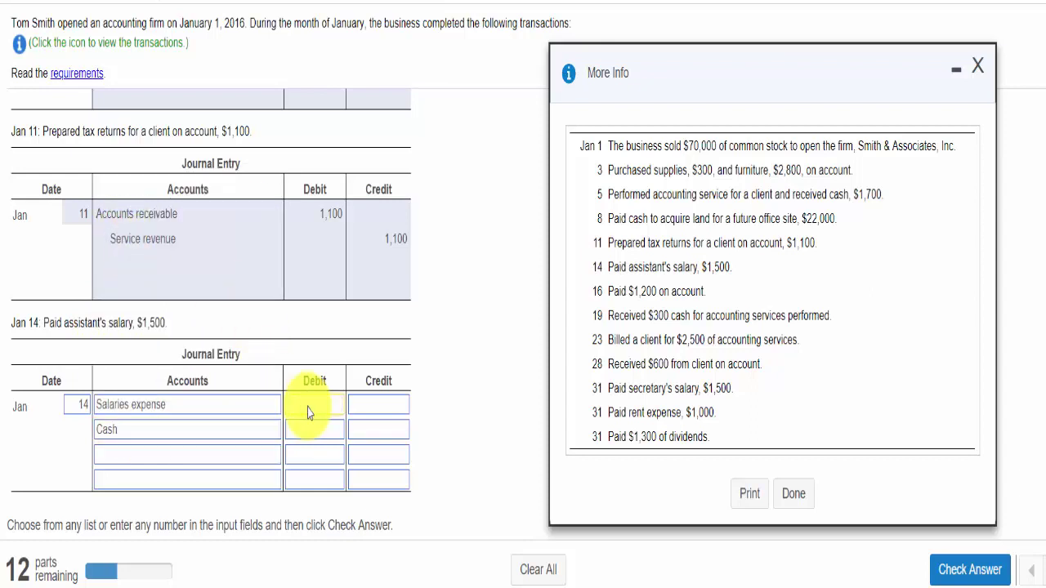
left_click(380, 429)
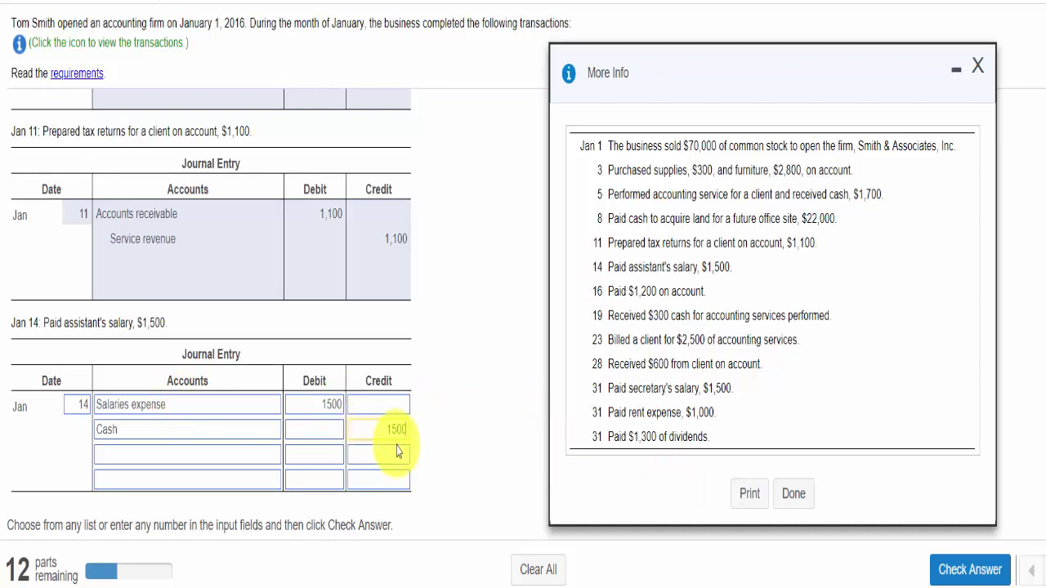
left_click(988, 581)
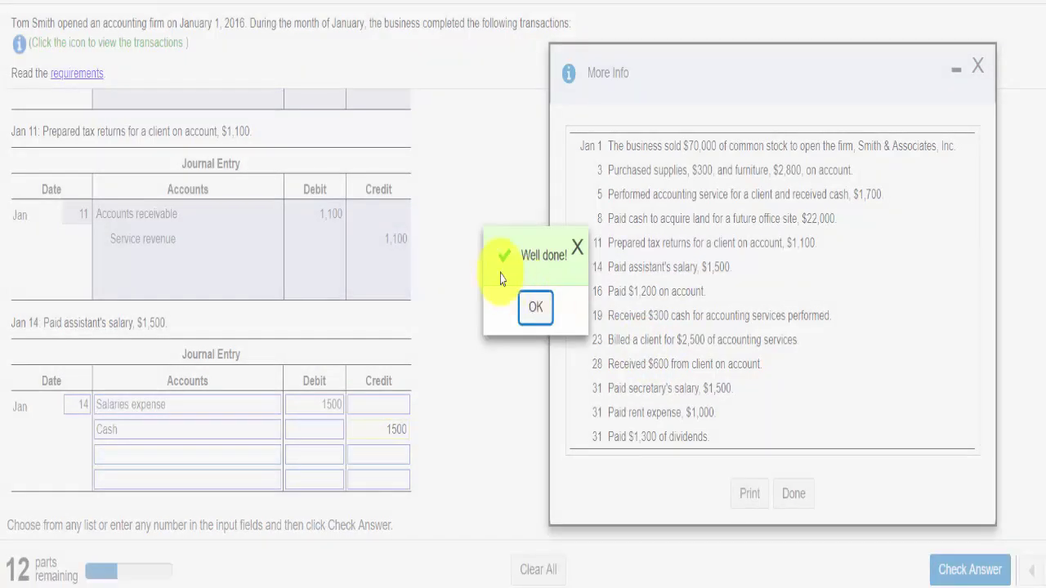
left_click(535, 308)
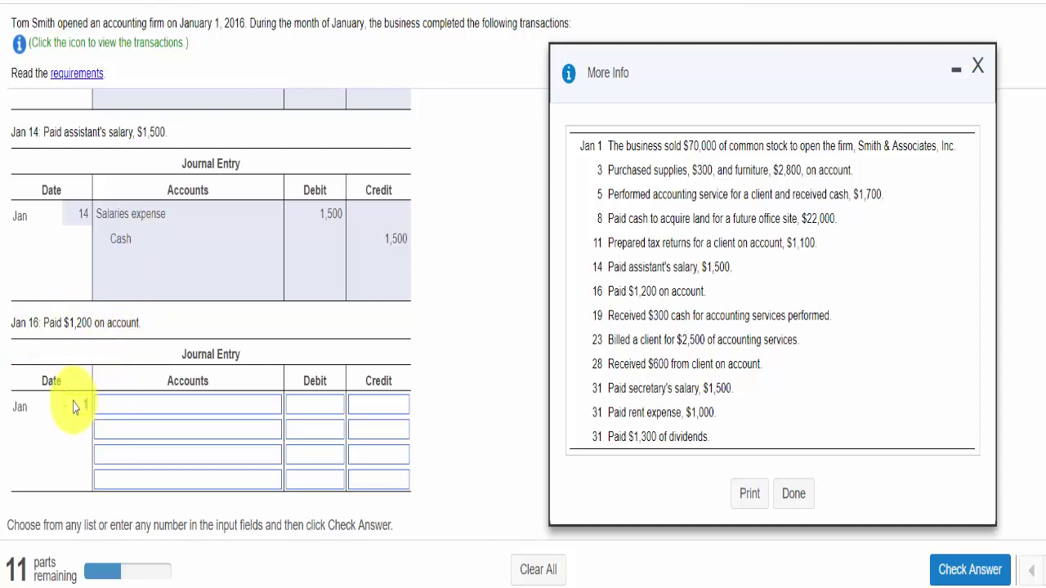
- Date the January 16 entry 16 and choose Accounts payable for the first line and Cash for the second
left_click(137, 408)
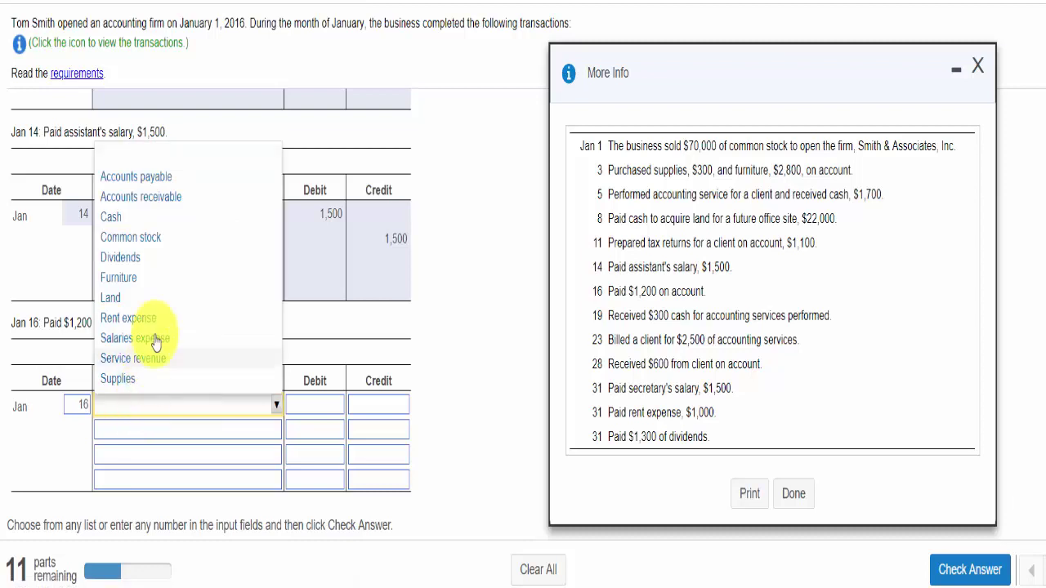
left_click(163, 176)
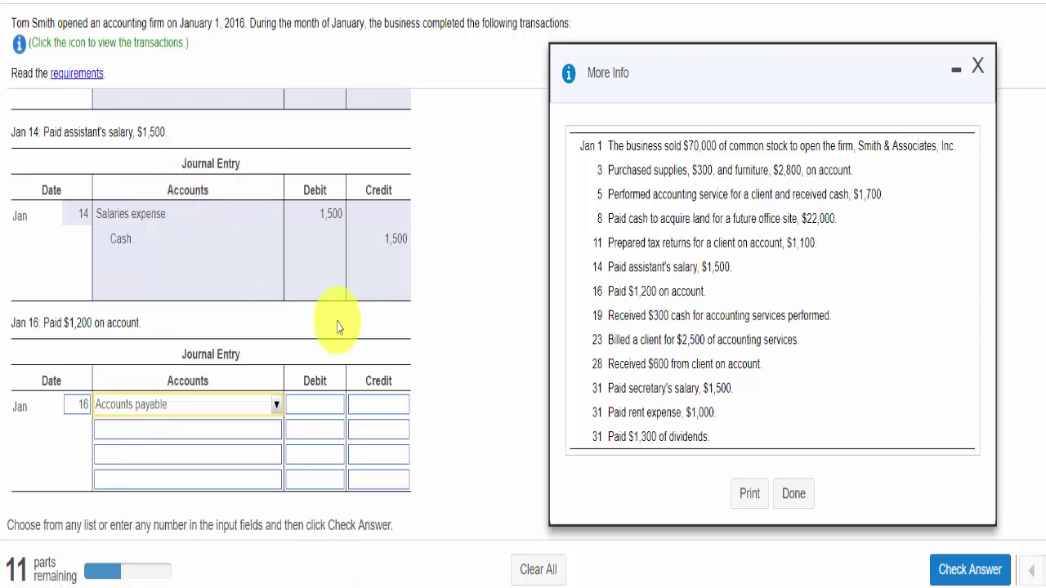
left_click(216, 430)
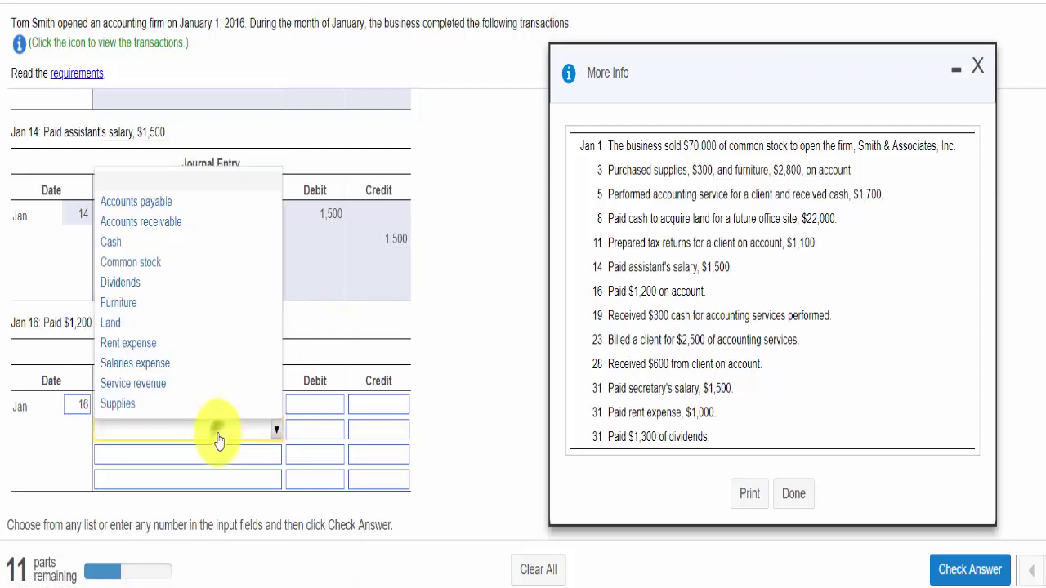
left_click(117, 244)
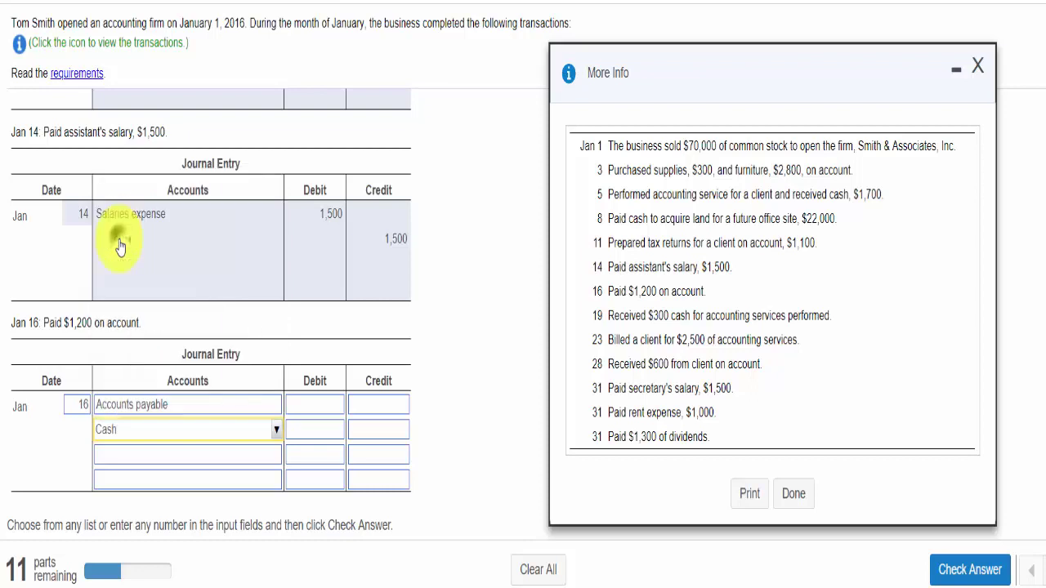
- Enter 1200 as the Accounts payable debit and Cash credit, then submit the January 16 entry for checking and continue
left_click(312, 411)
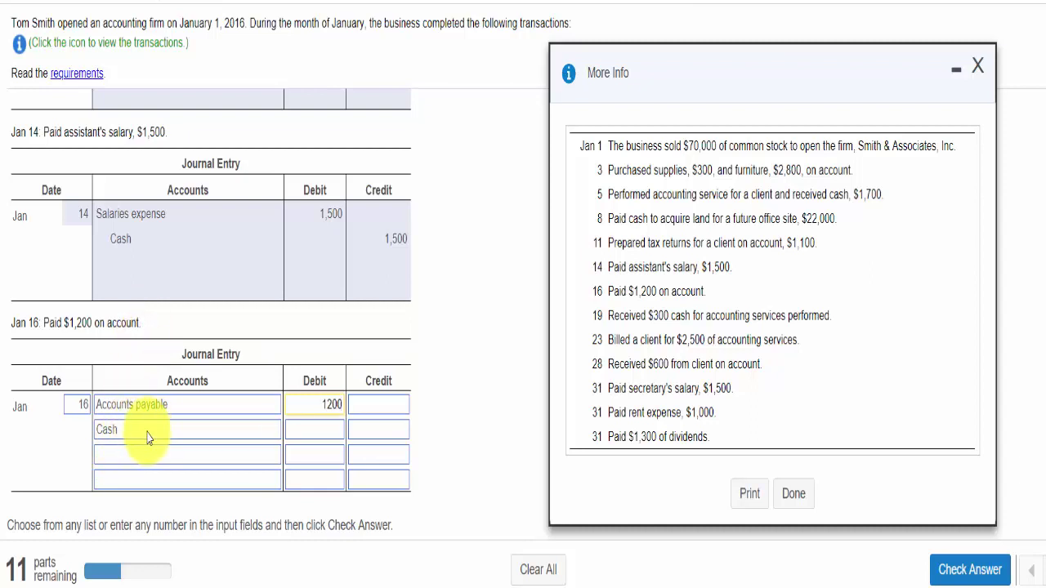
left_click(377, 437)
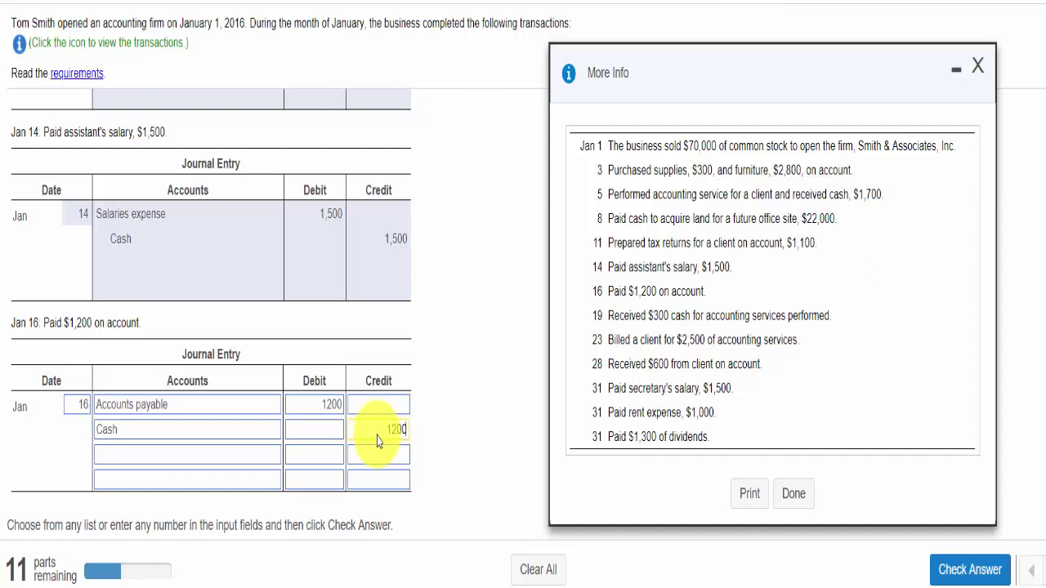
left_click(961, 572)
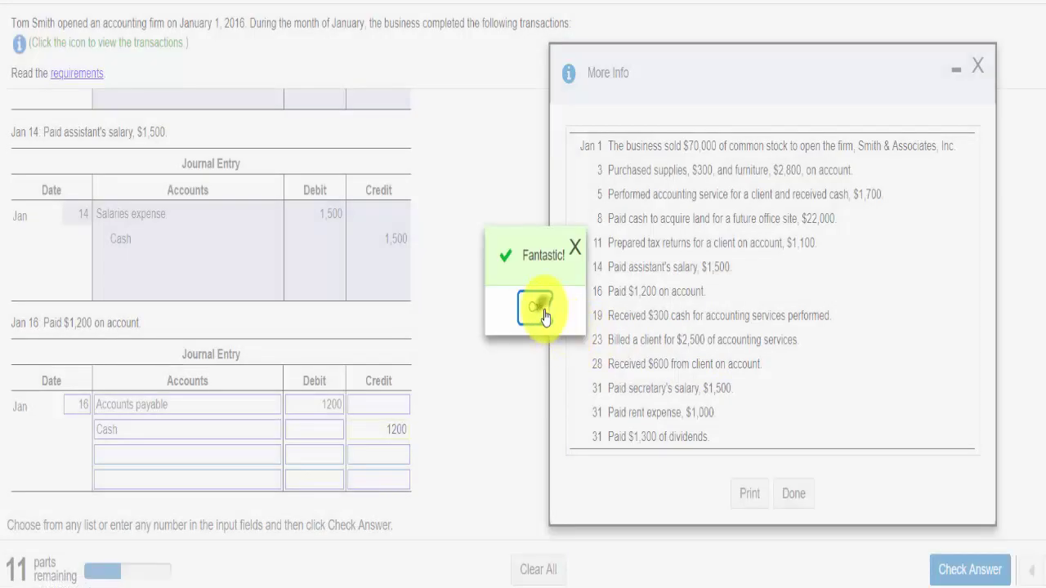
left_click(541, 311)
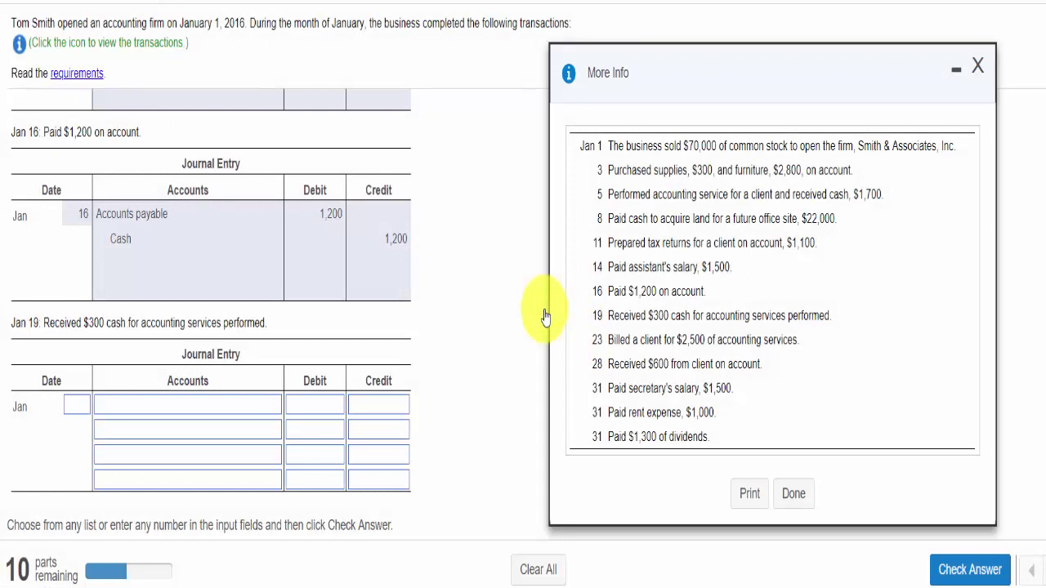
- Date the January 19 entry 19 and debit Cash for 300 on the first line
left_click(79, 407)
type("19")
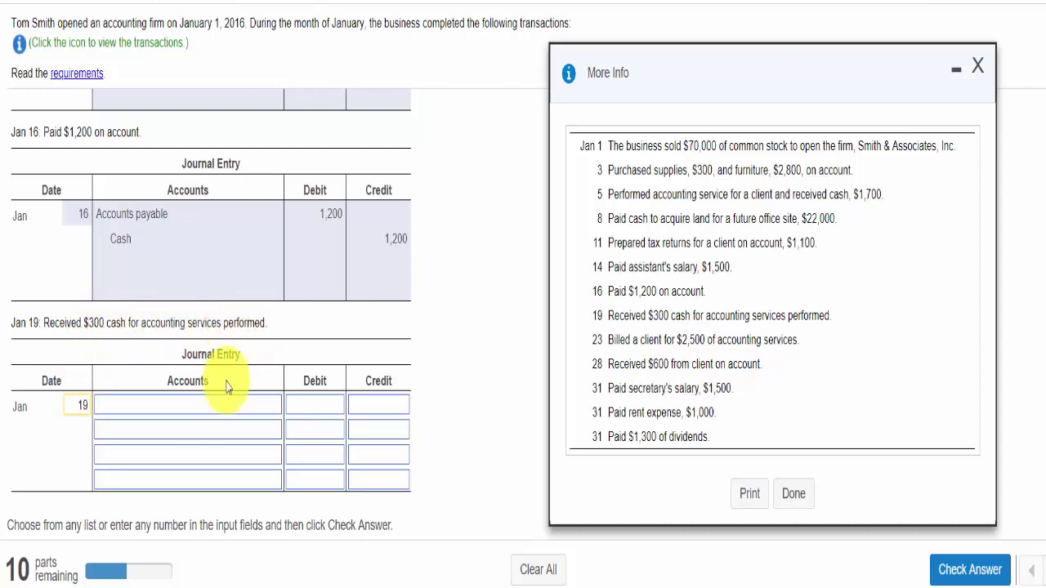
left_click(189, 408)
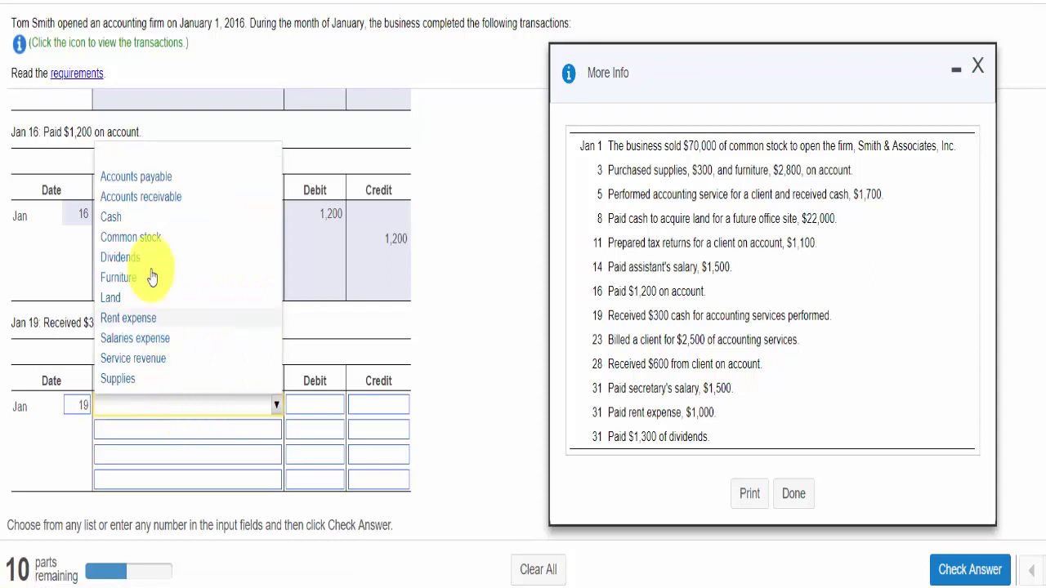
left_click(144, 216)
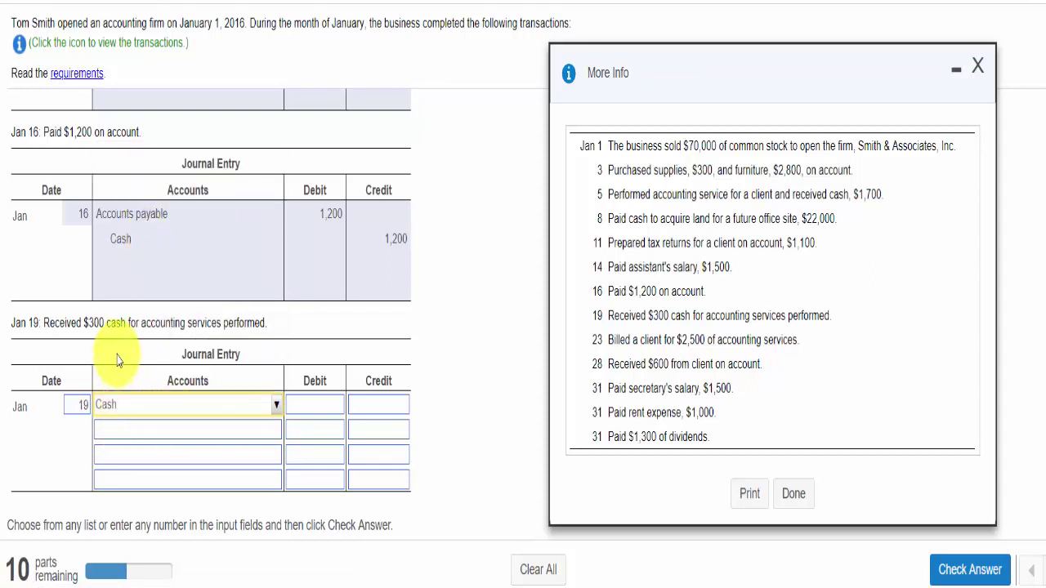
left_click(319, 410)
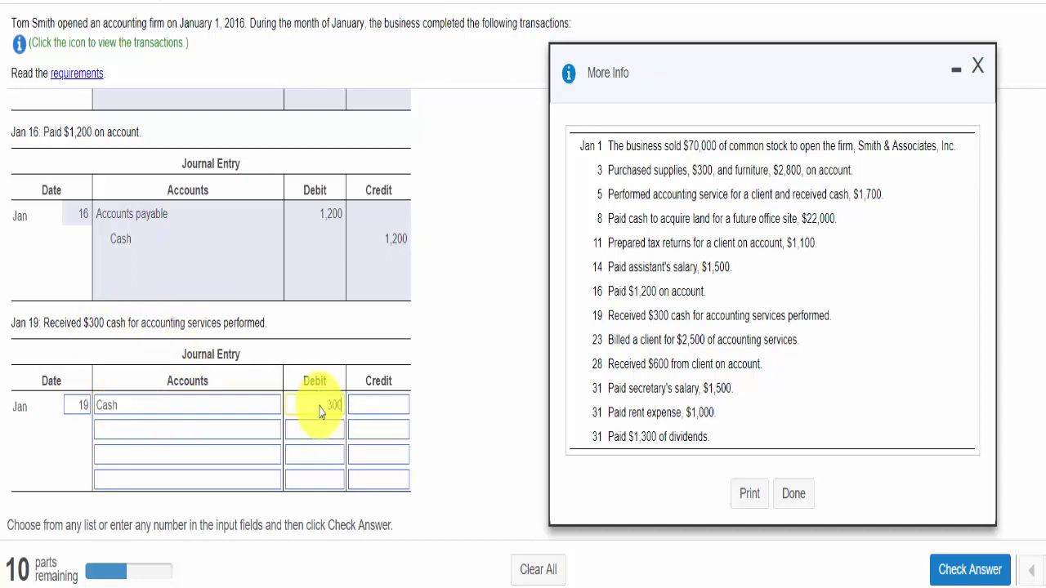
- Credit Service revenue for 300 on the second line, then submit the January 19 entry for checking and continue
left_click(233, 429)
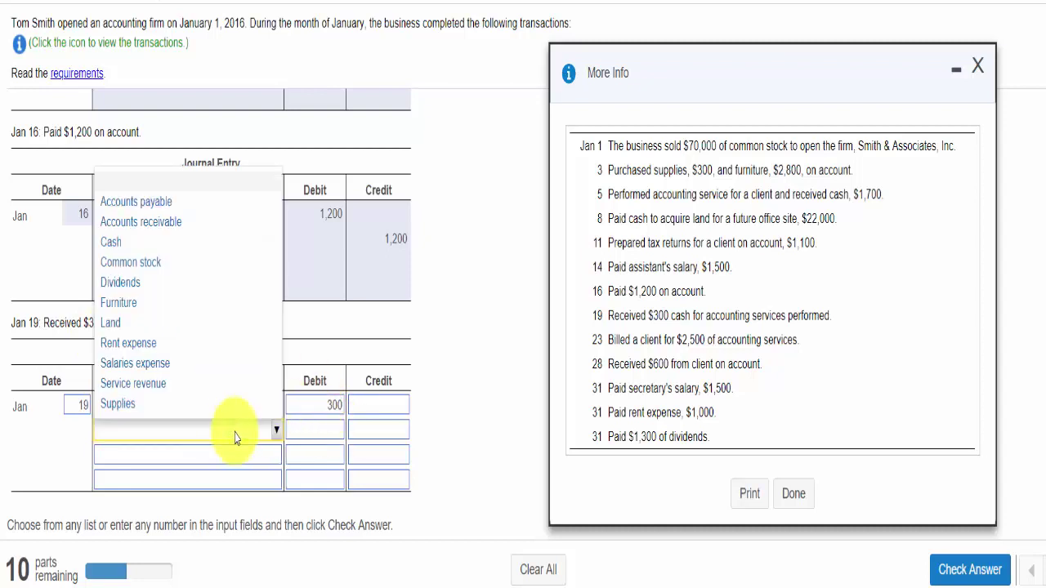
left_click(169, 385)
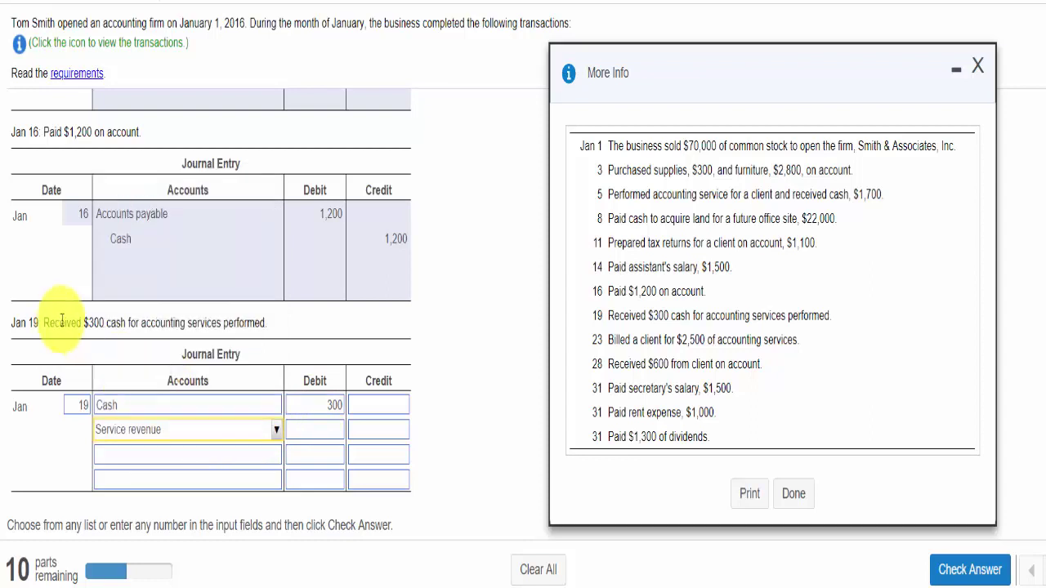
left_click(394, 433)
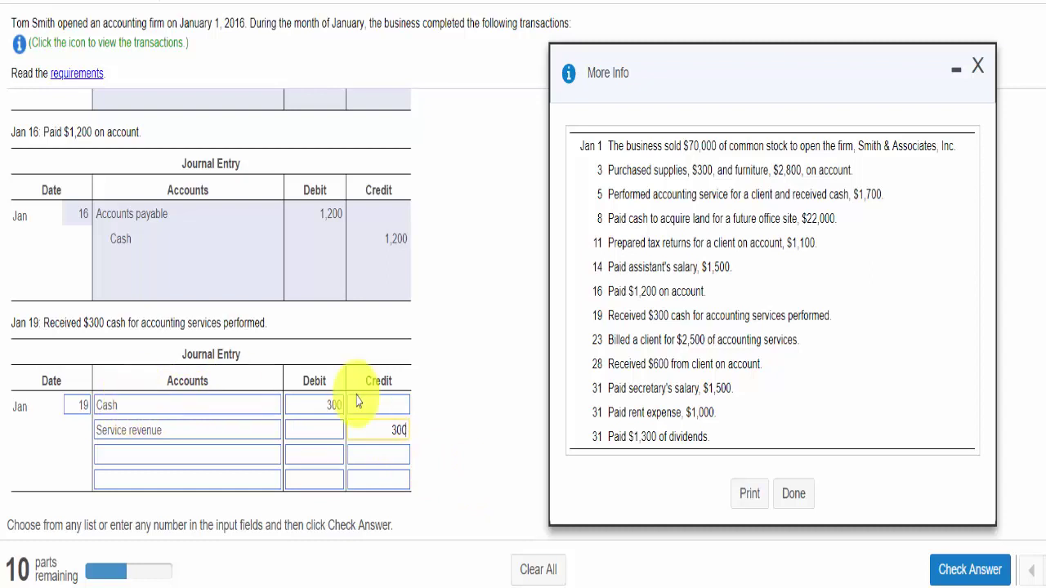
left_click(966, 576)
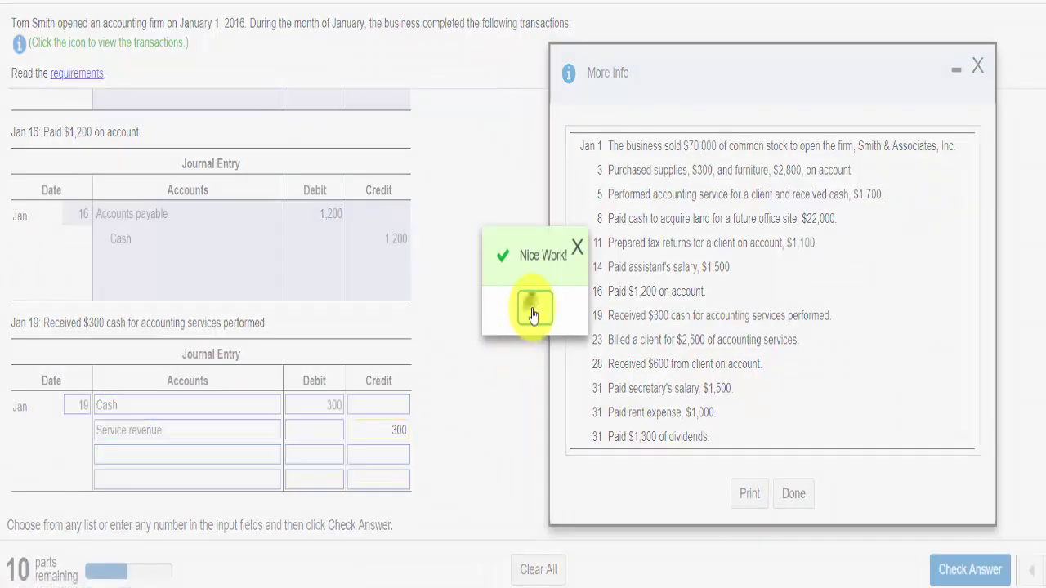
left_click(533, 317)
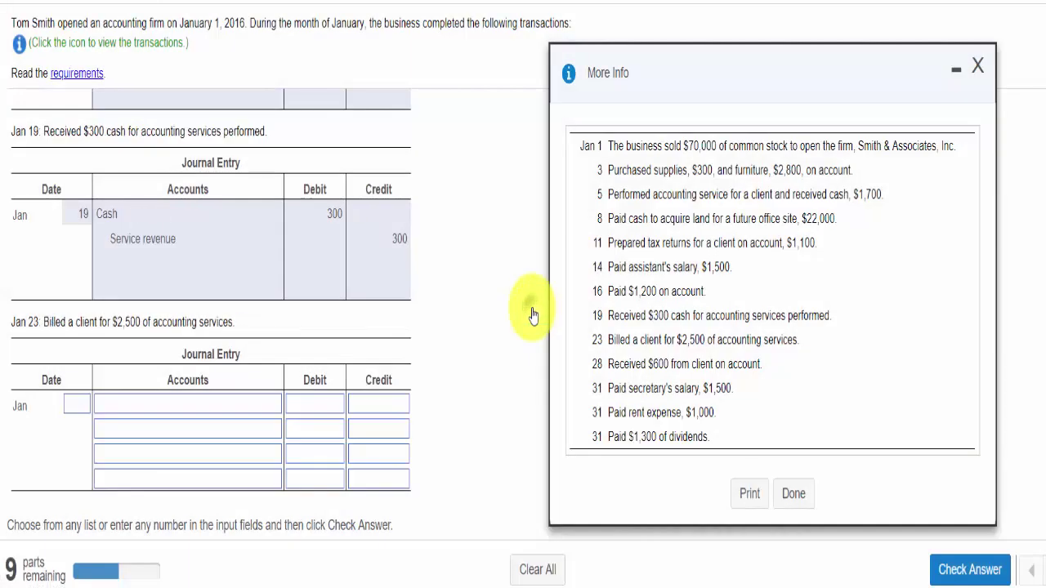
- Date the January 23 entry 23 and choose Accounts receivable for the first line and Service revenue for the second
left_click(77, 402)
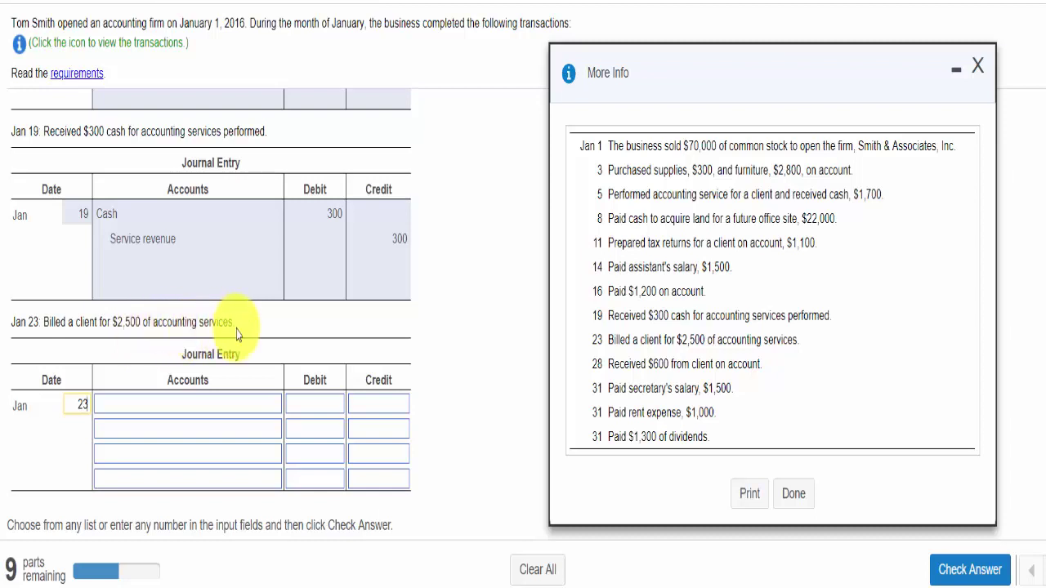
left_click(128, 409)
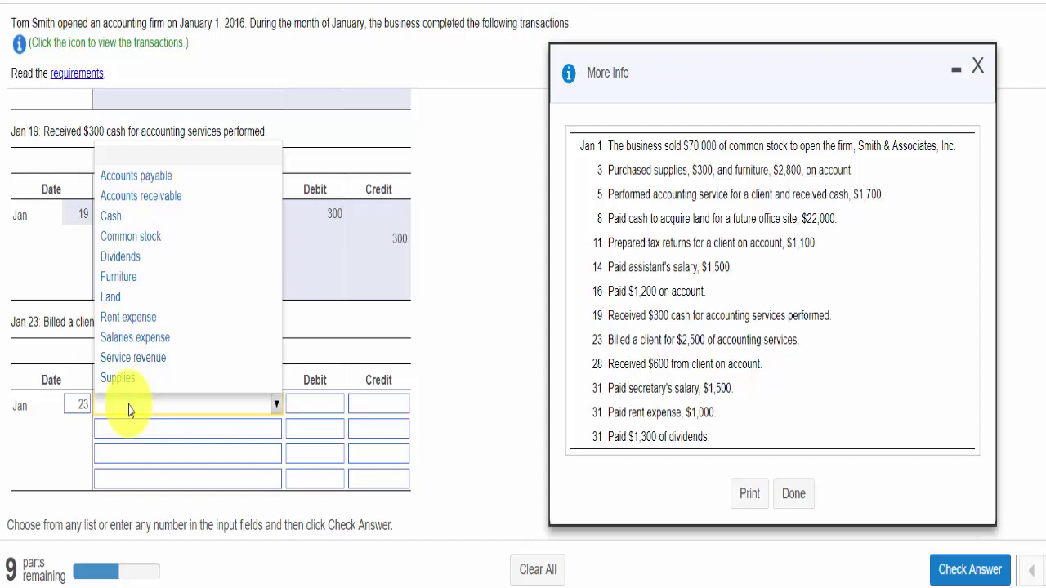
left_click(170, 197)
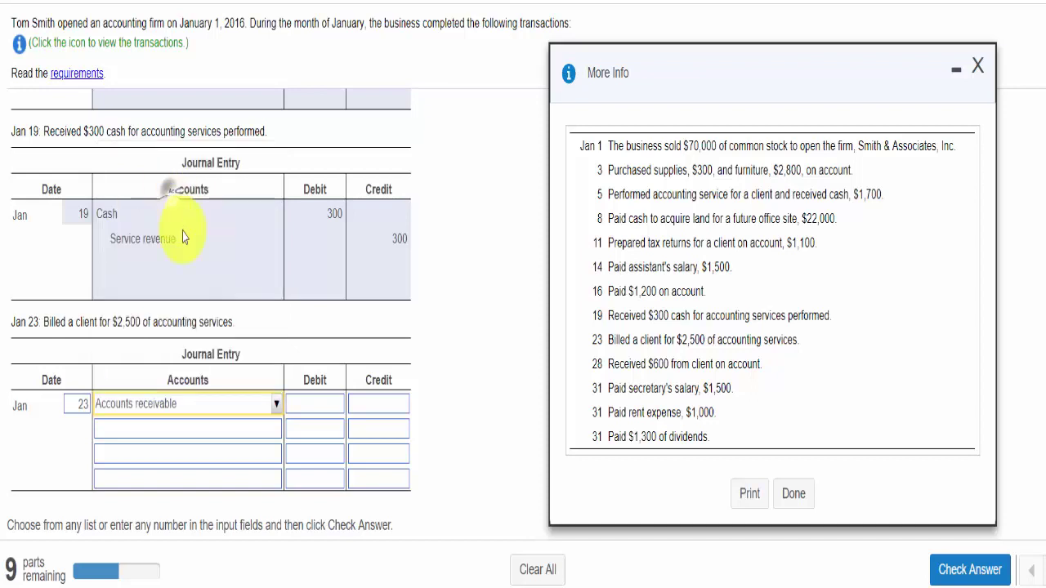
left_click(180, 432)
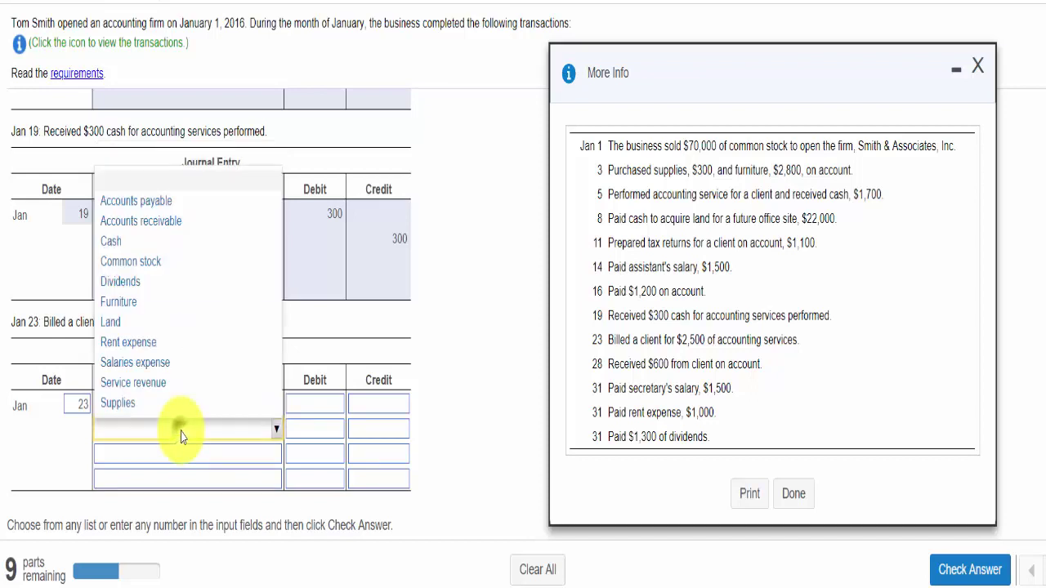
left_click(157, 390)
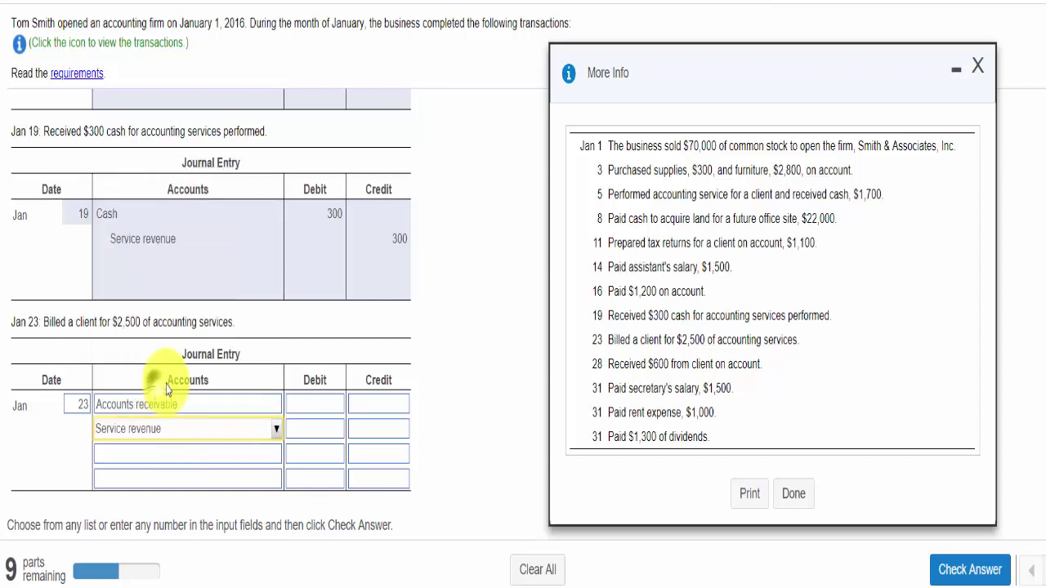
- Enter 2500 as the Accounts receivable debit and Service revenue credit, then submit the January 23 entry for checking and continue
left_click(306, 403)
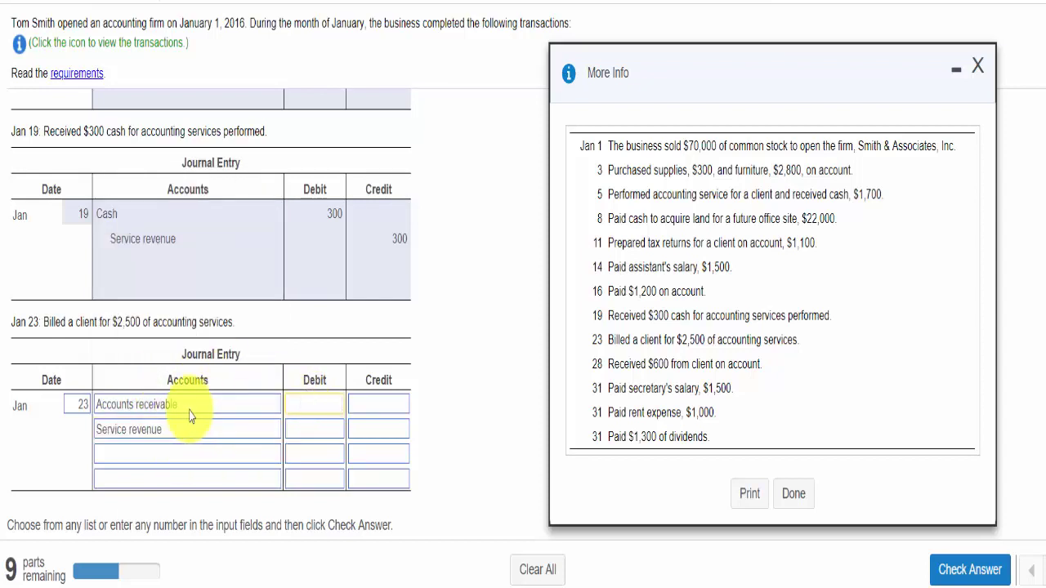
left_click(377, 433)
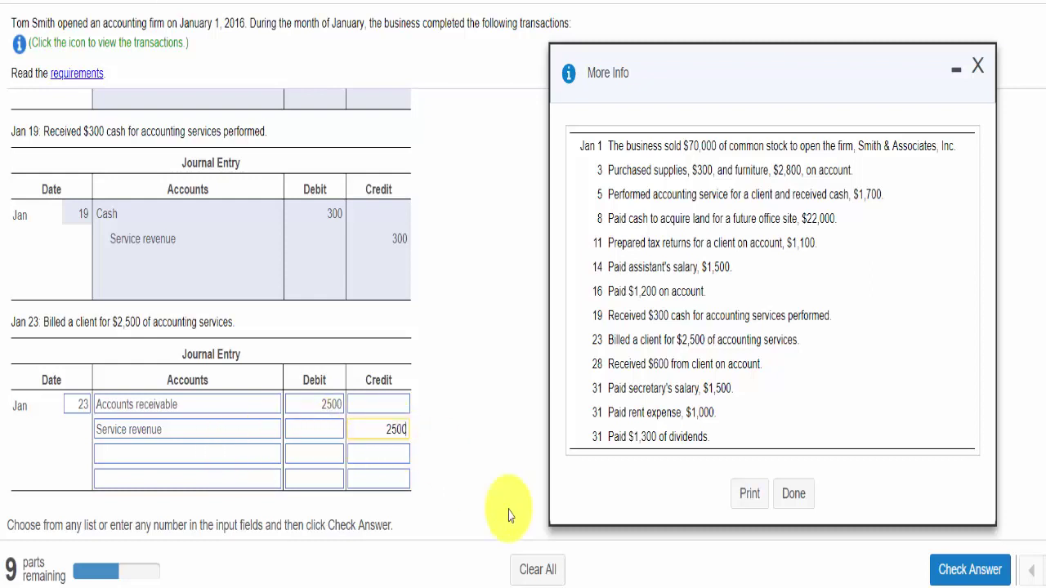
left_click(970, 569)
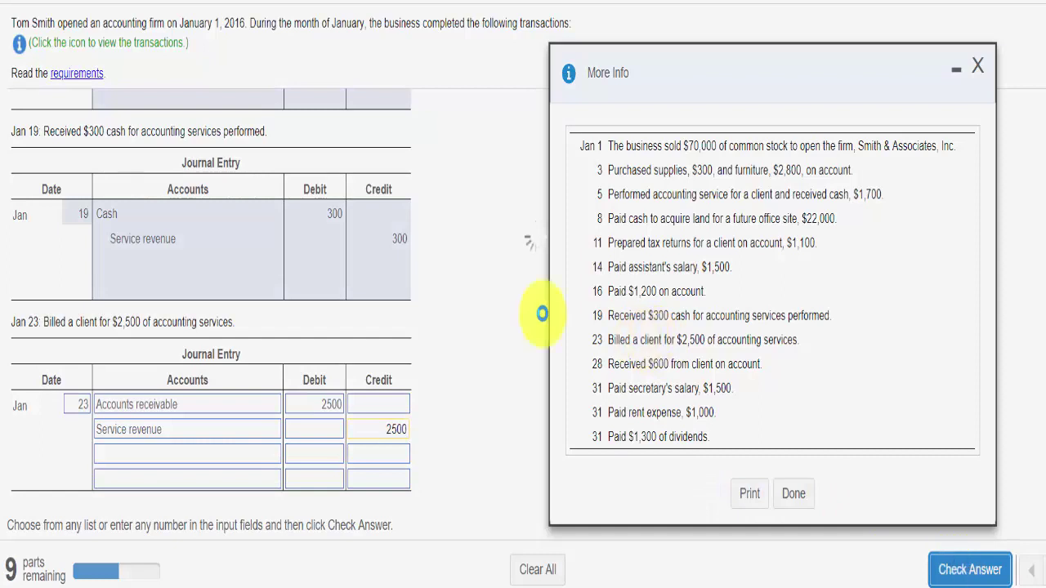
left_click(527, 307)
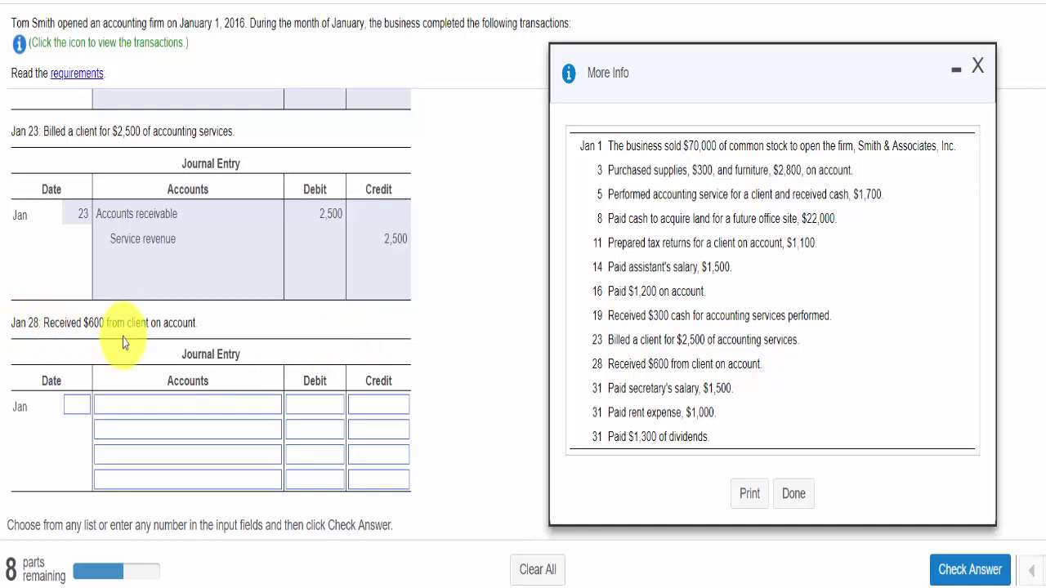
- Date the January 28 entry 28 and debit Cash for 600 on the first line
left_click(75, 406)
type("28")
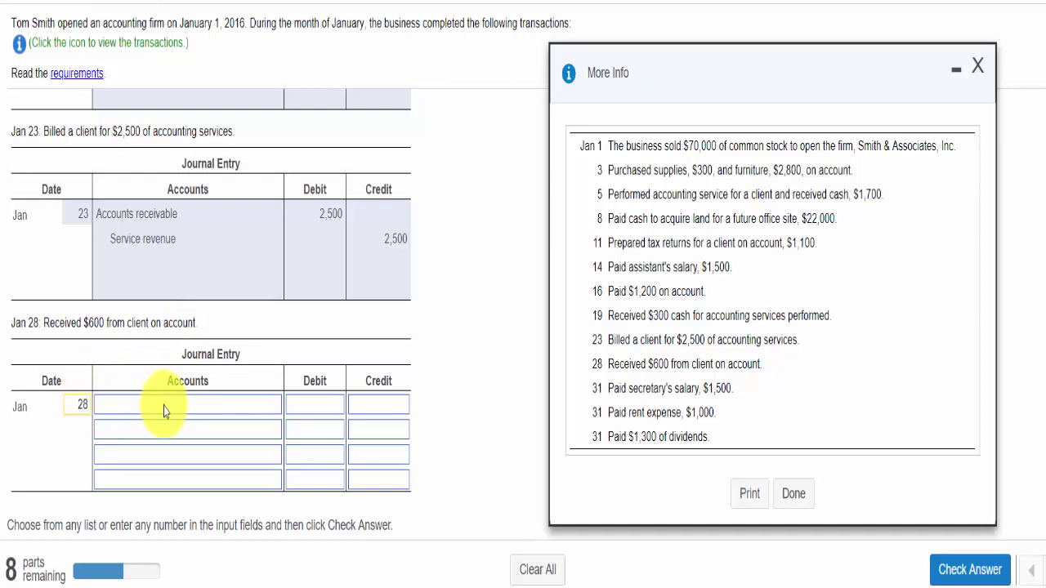
left_click(163, 409)
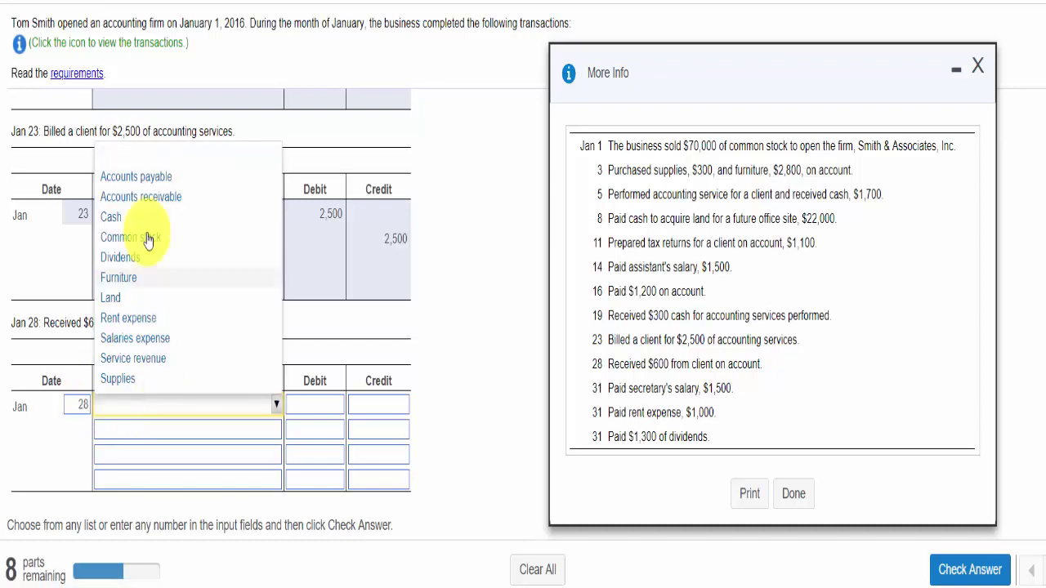
left_click(122, 225)
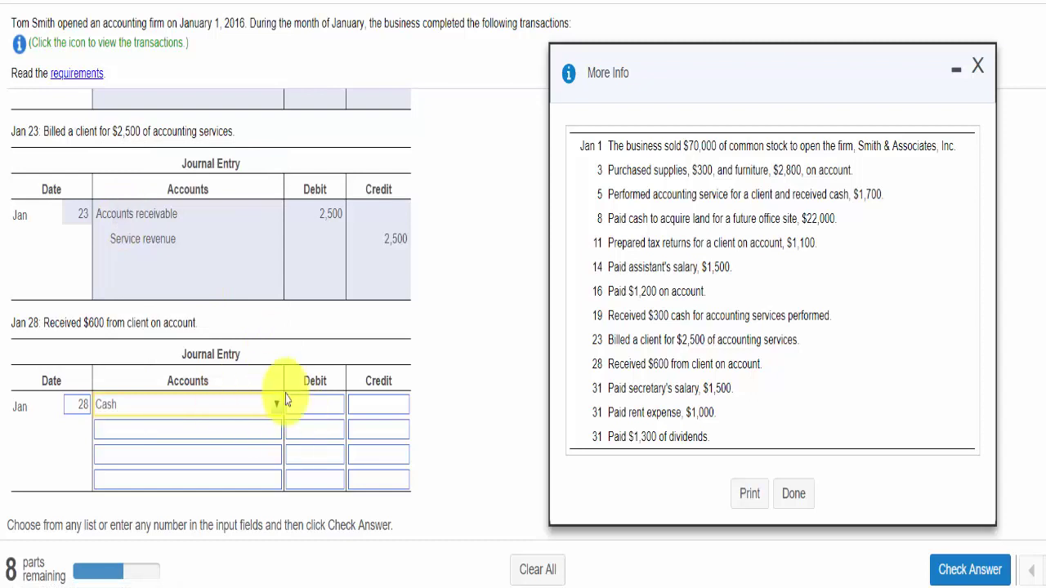
left_click(304, 408)
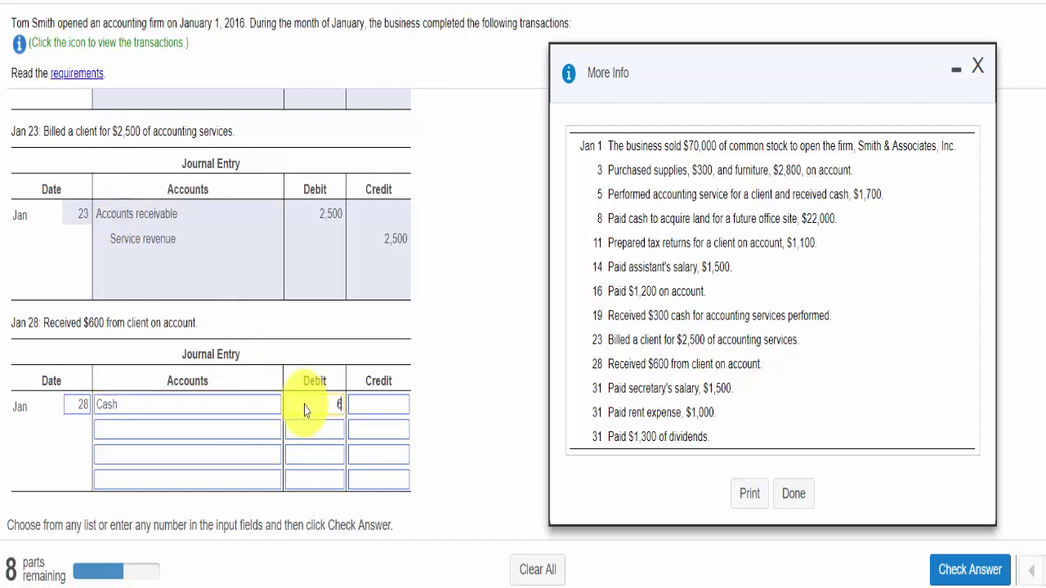
- Credit Accounts receivable for 600 on the second line, then submit the January 28 entry for checking and continue
left_click(222, 429)
left_click(186, 221)
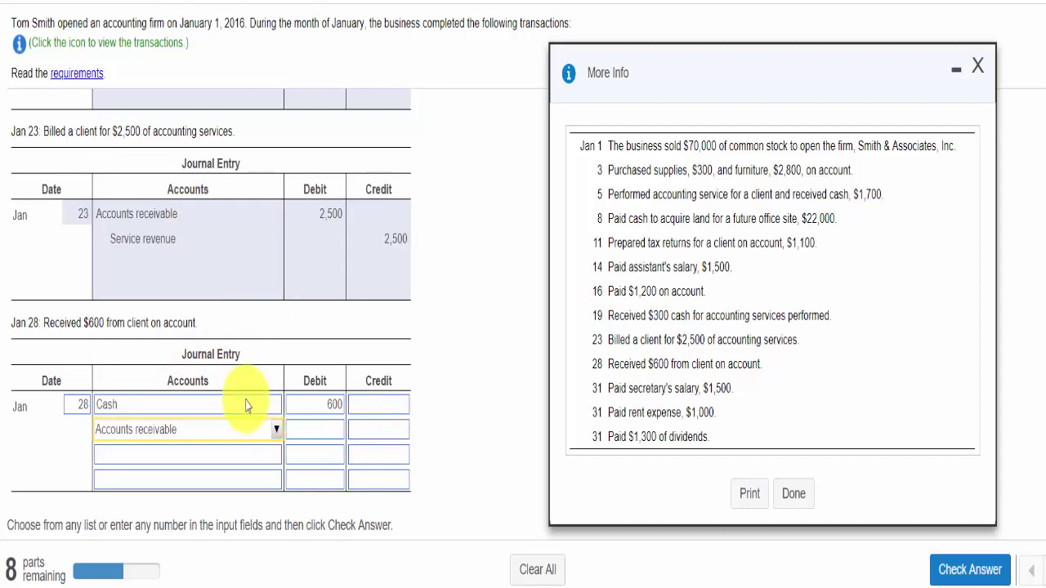
left_click(377, 439)
type("600")
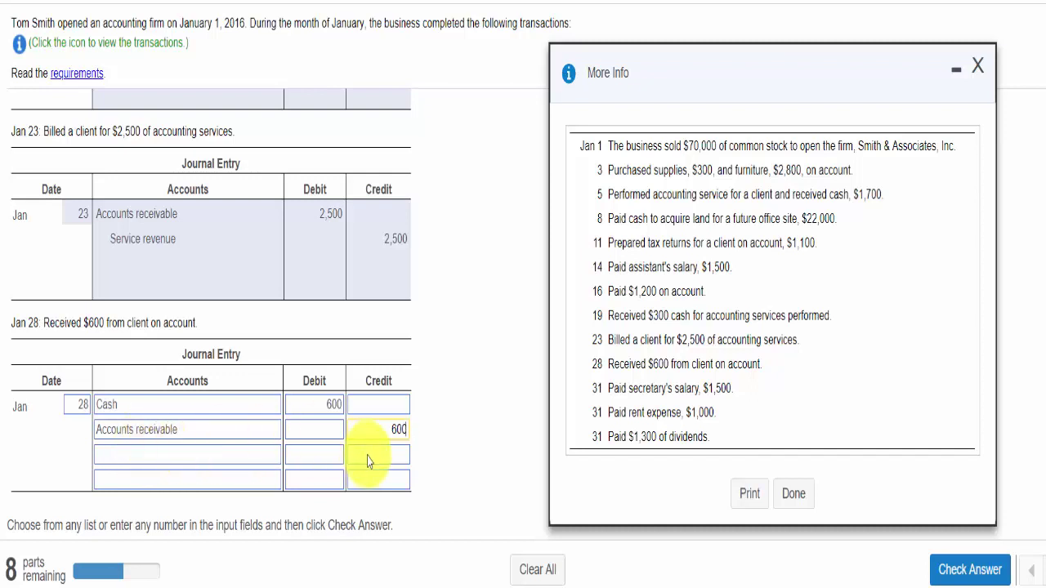
left_click(967, 572)
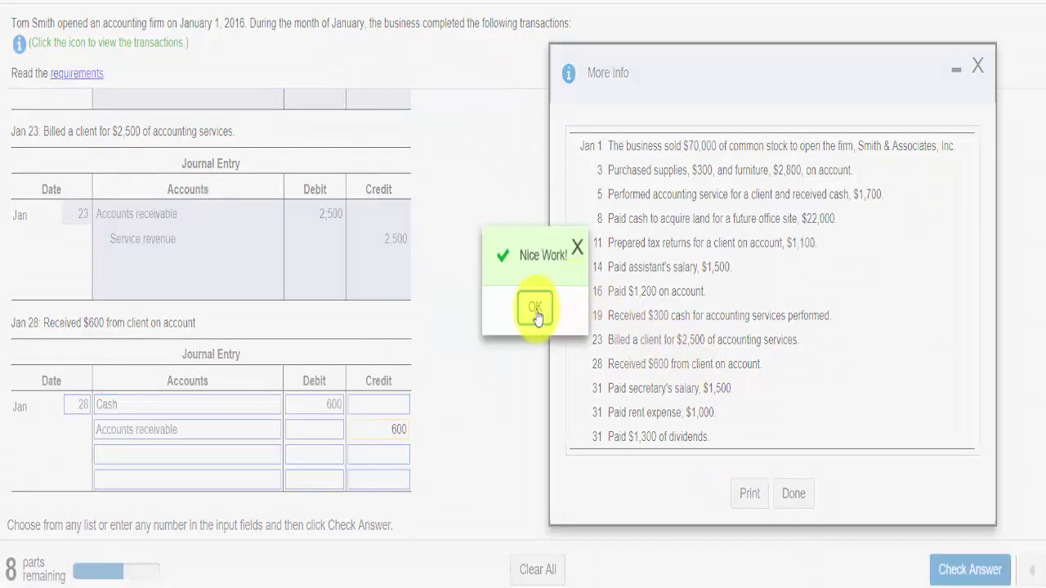
left_click(535, 309)
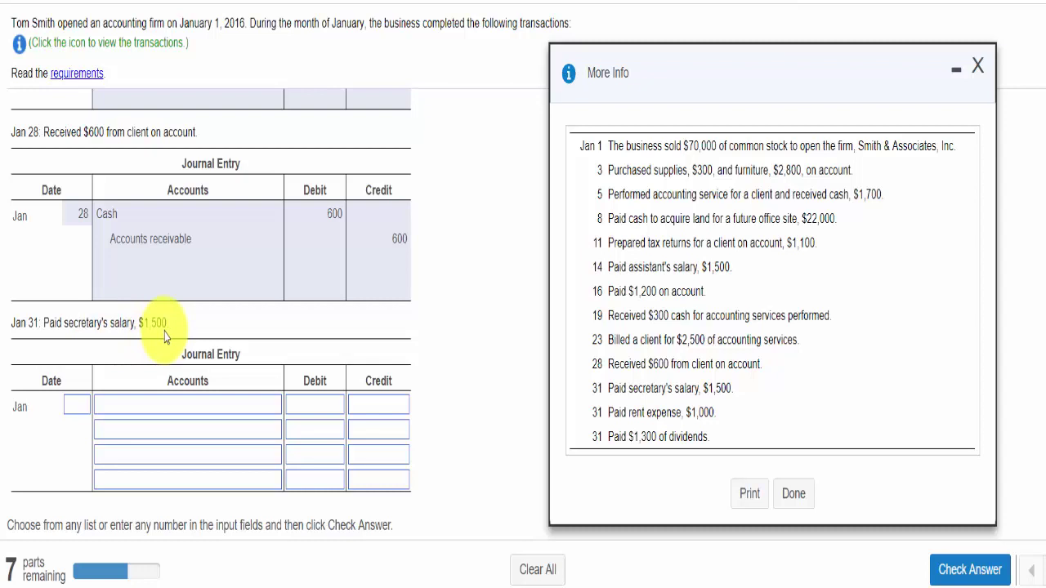
- Date the January 31 secretary's salary entry 31 and debit Salaries expense for 1500 on the first line
left_click(77, 403)
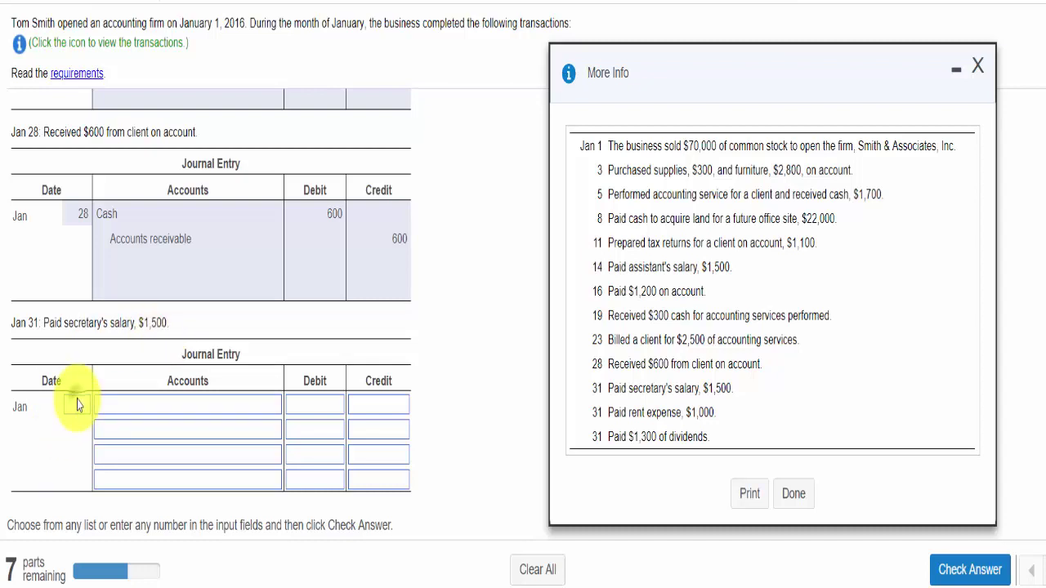
type("31")
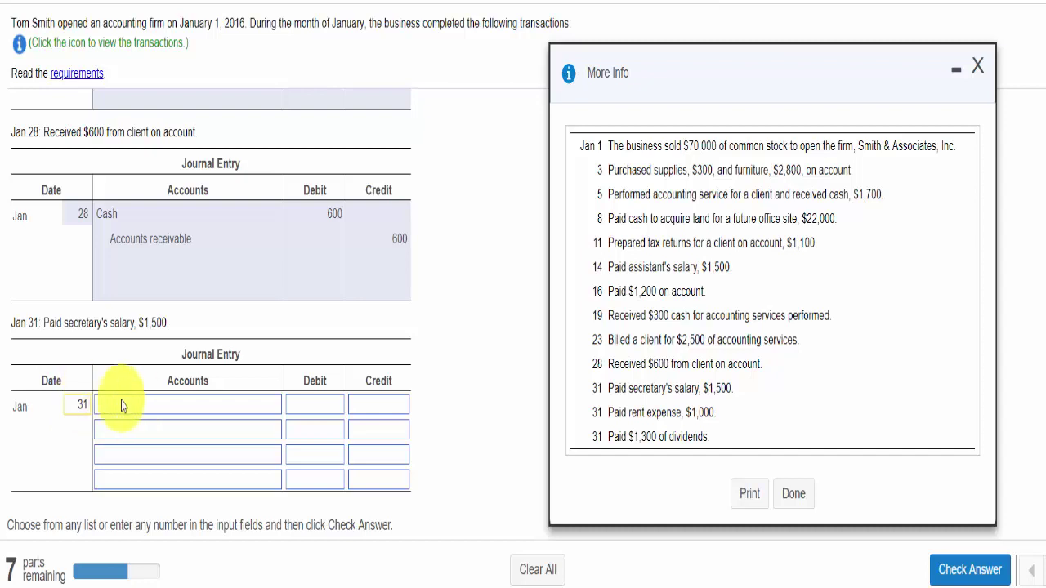
left_click(150, 408)
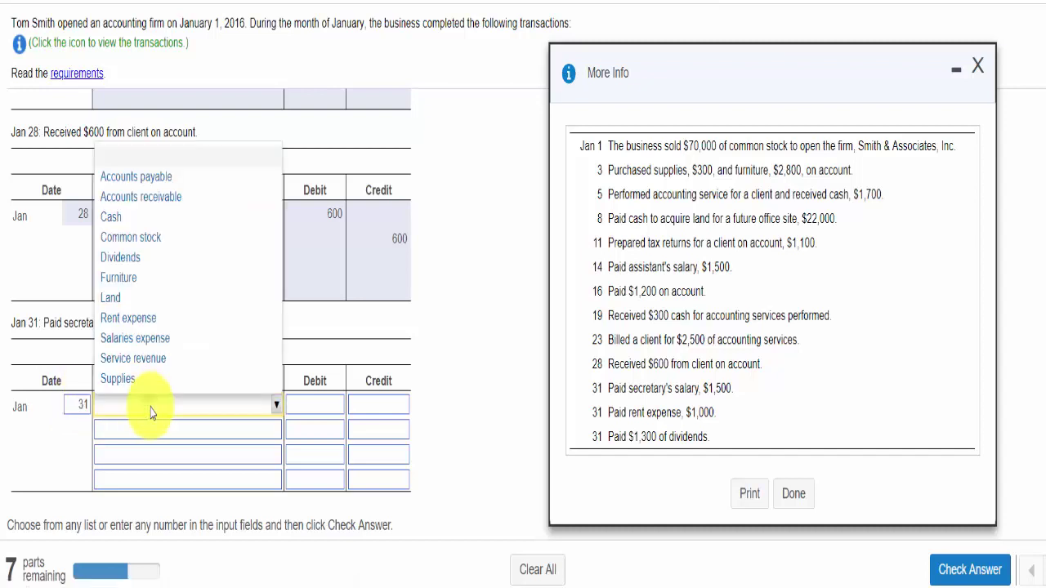
left_click(158, 343)
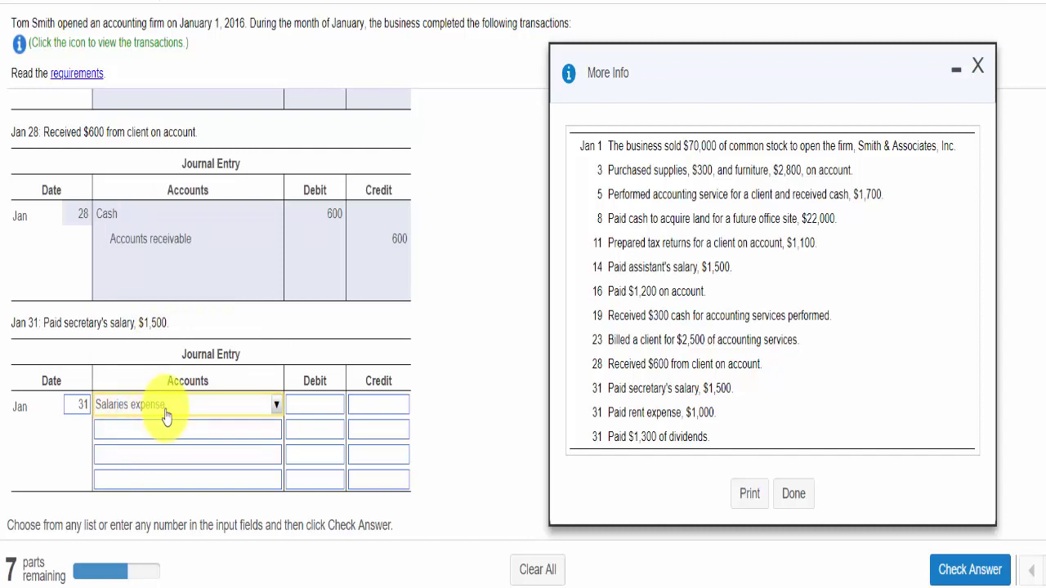
left_click(297, 404)
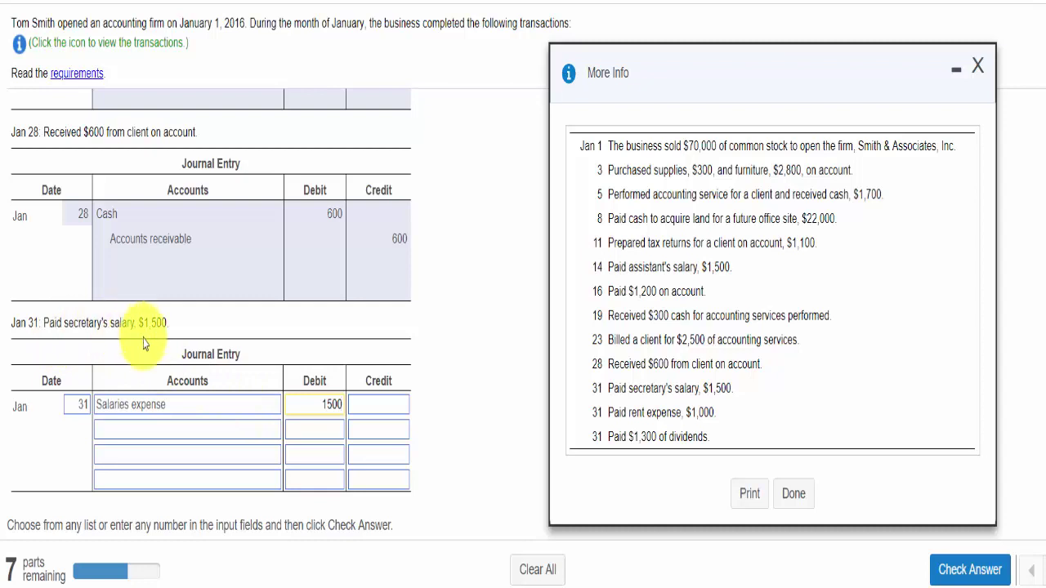
- Credit Cash for 1500 on the second line, then submit the January 31 secretary's salary entry for checking and continue
left_click(173, 441)
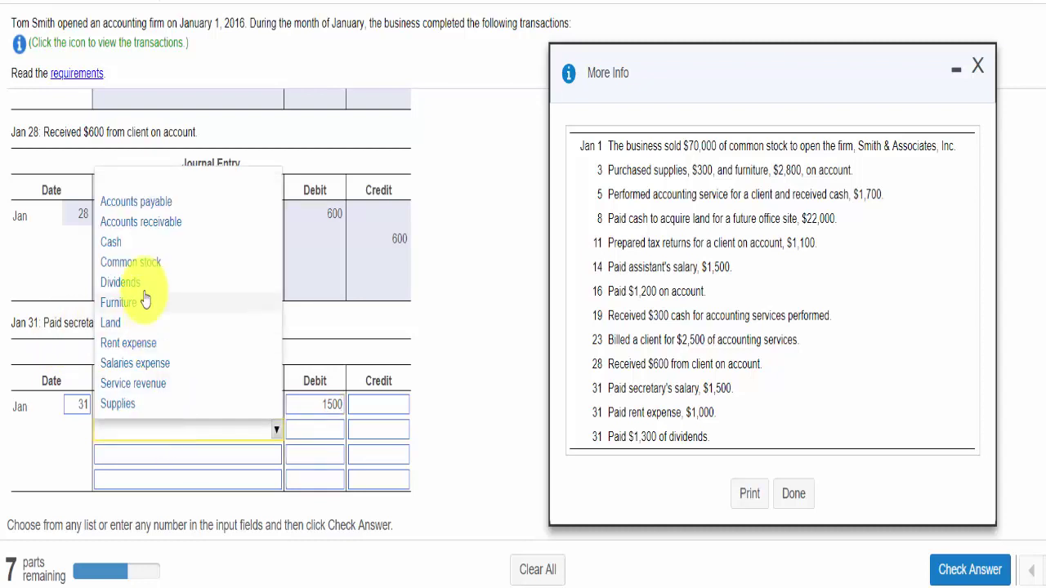
left_click(137, 243)
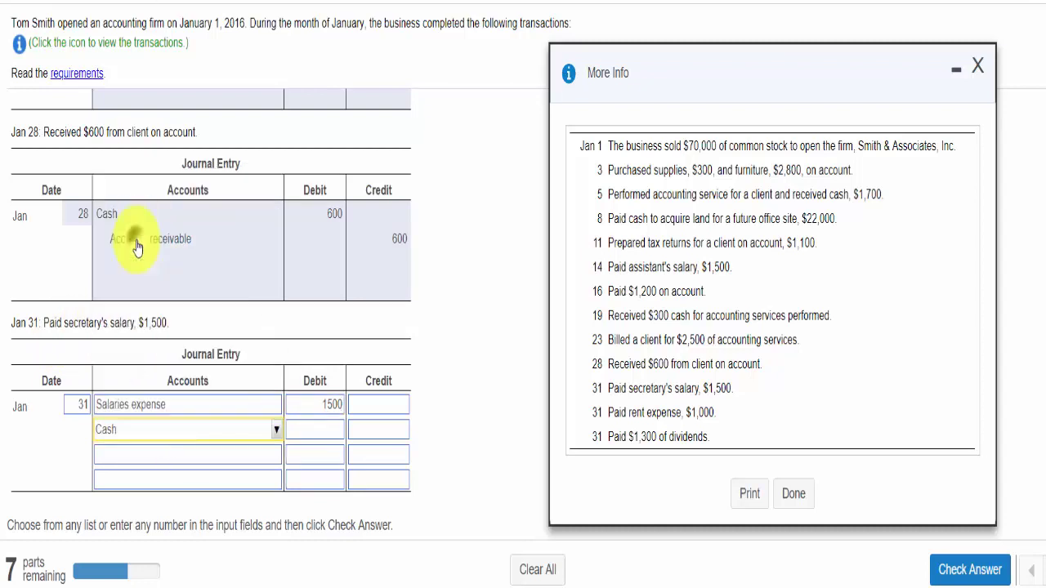
left_click(364, 429)
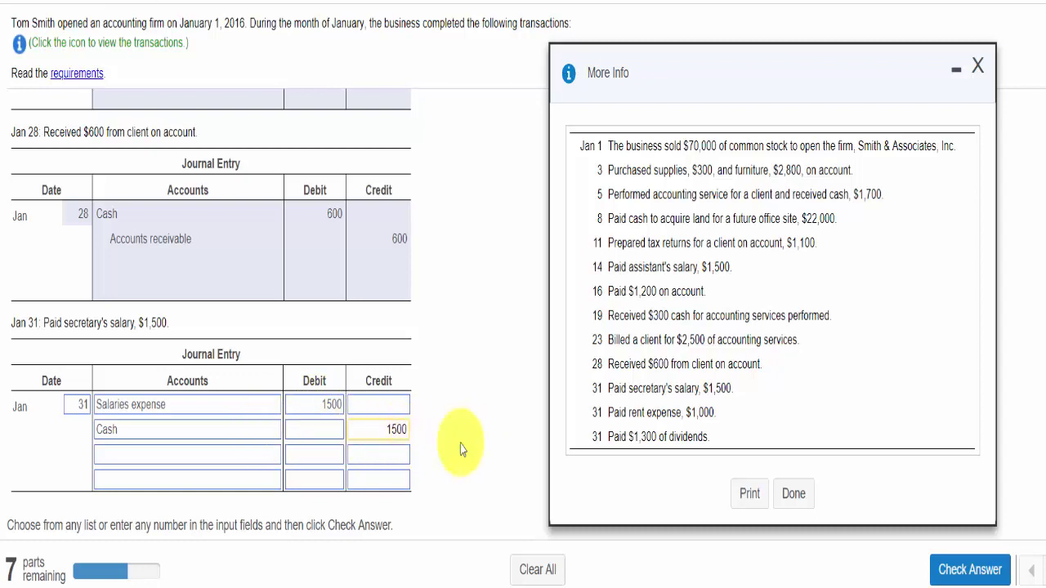
left_click(969, 571)
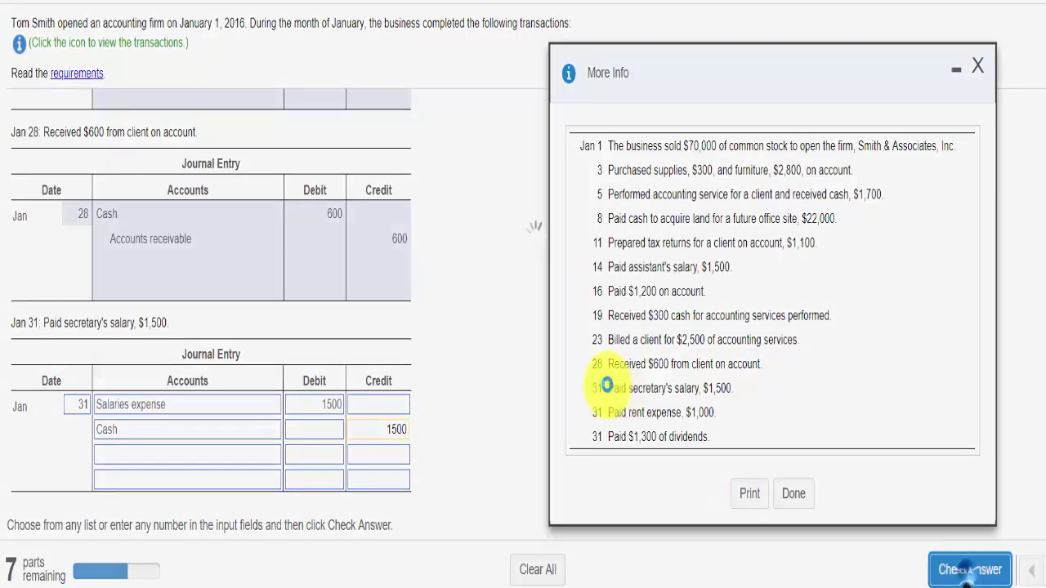
left_click(532, 308)
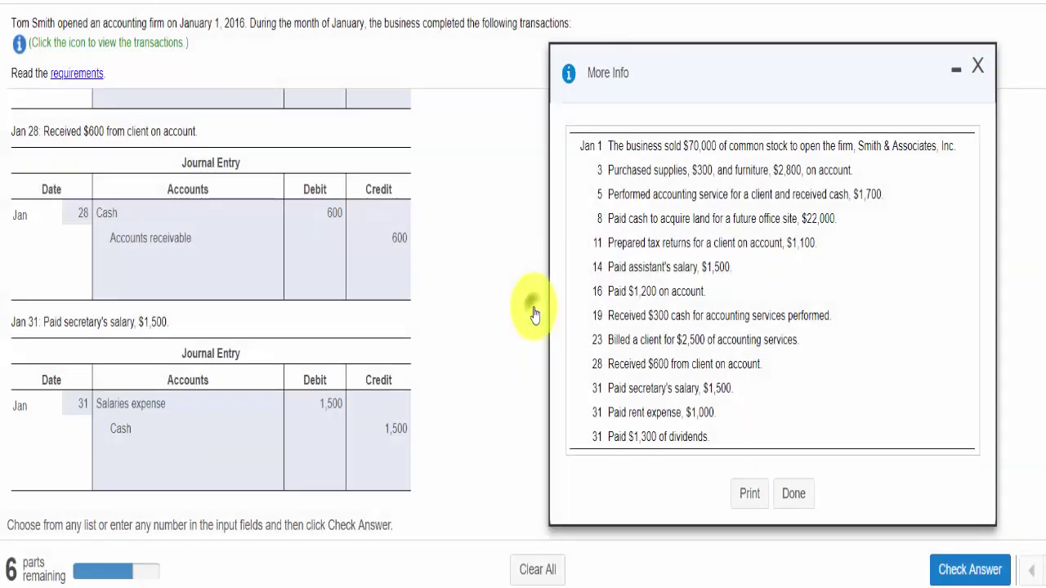
- Date the January 31 rent payment entry 31 and debit Rent expense for 1000 on the first line
left_click(73, 404)
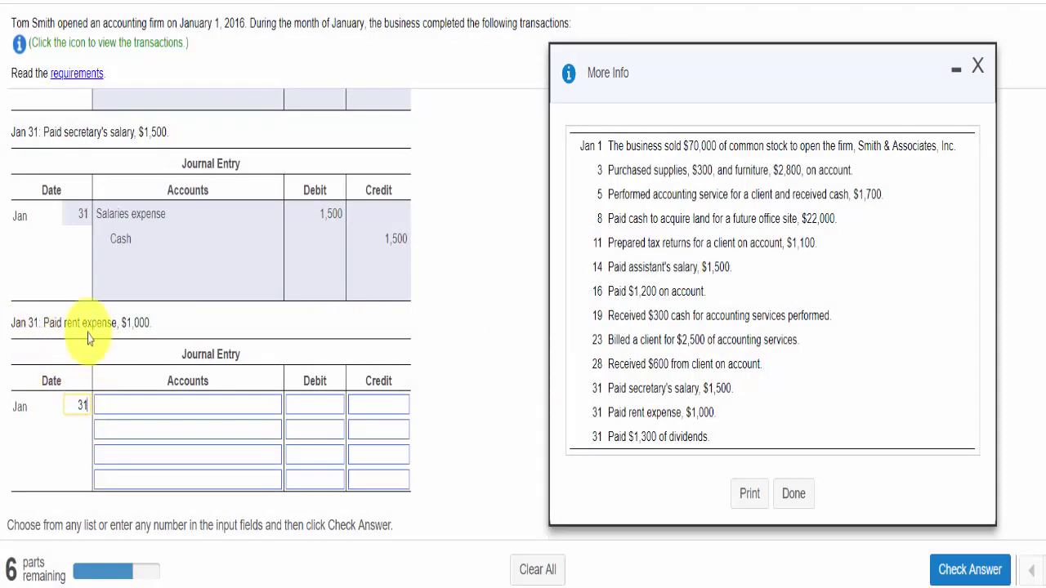
left_click(139, 404)
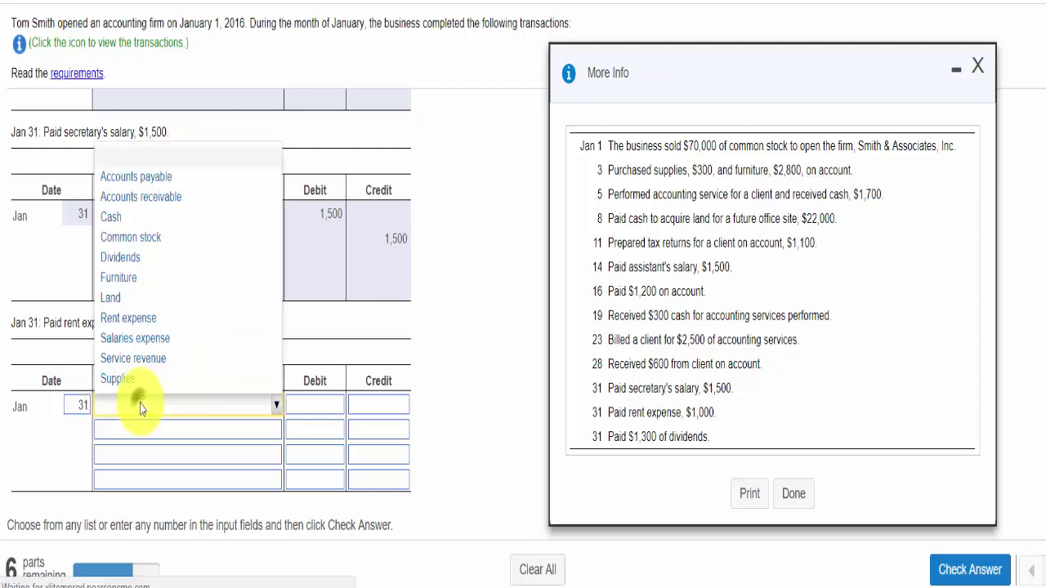
left_click(149, 322)
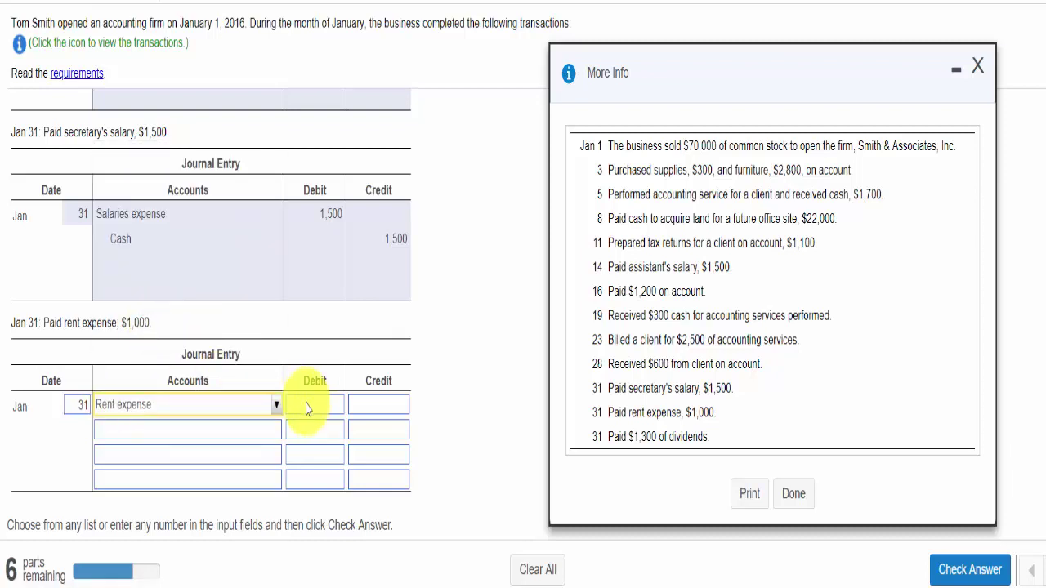
left_click(307, 407)
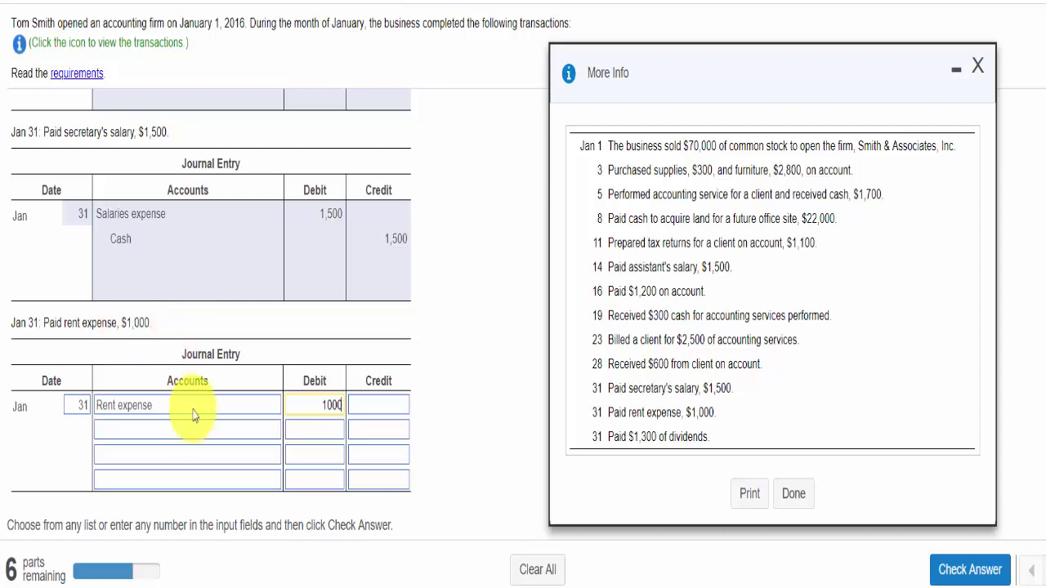
- Credit Cash for 1000 on the second line, then submit the January 31 rent entry for checking and continue
left_click(185, 435)
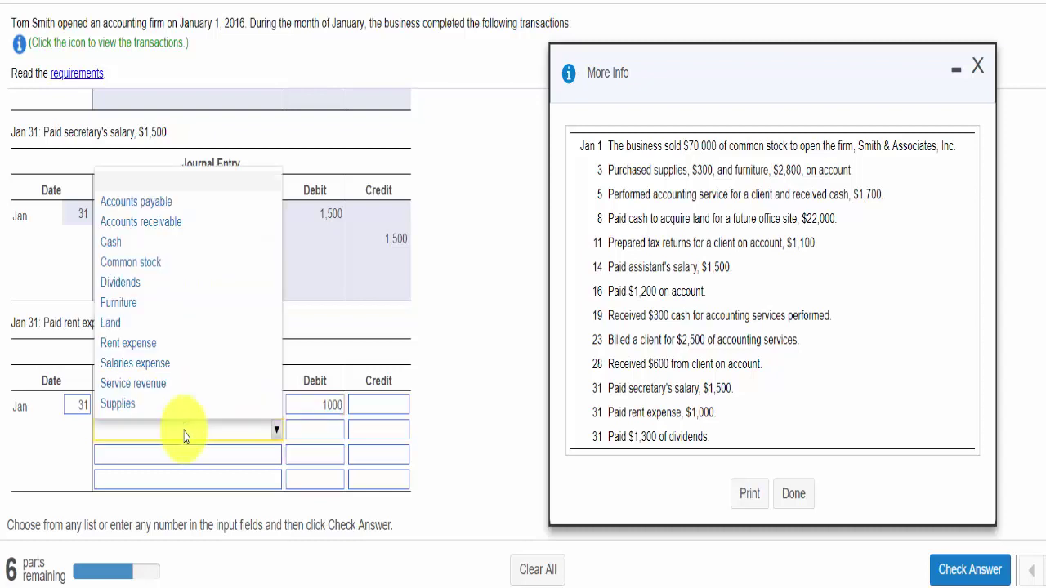
left_click(150, 241)
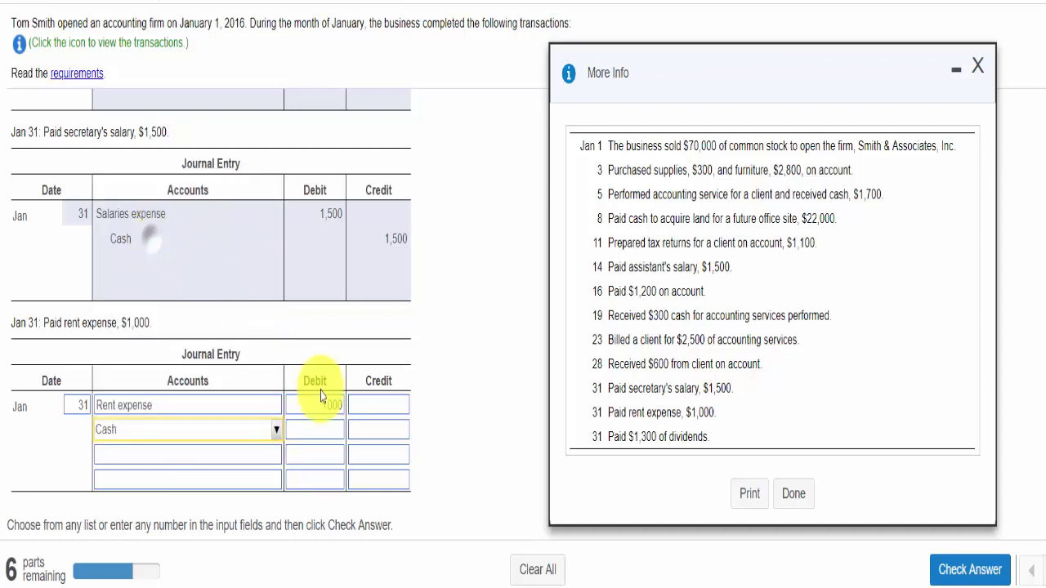
left_click(381, 435)
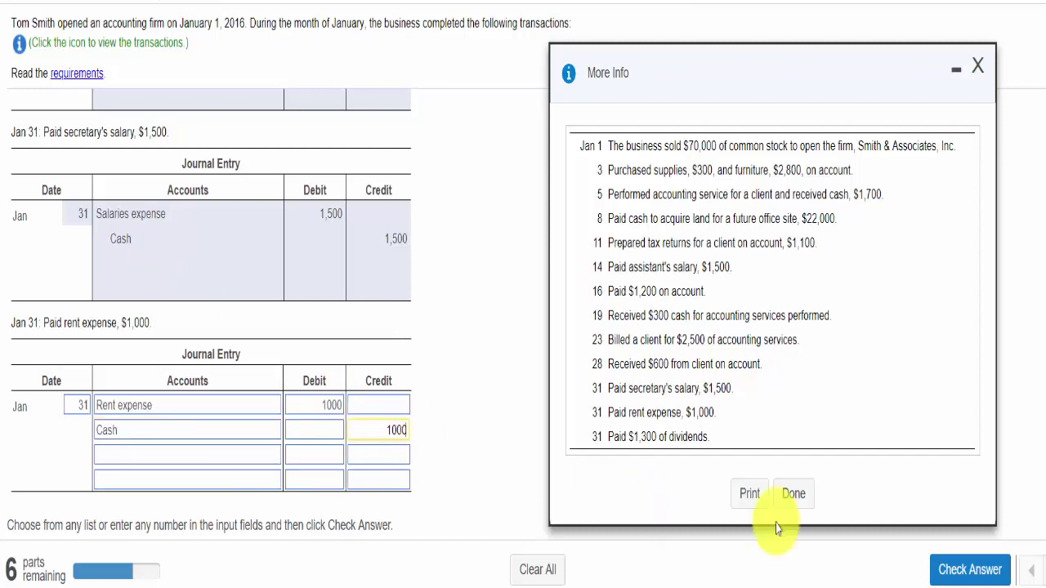
left_click(966, 569)
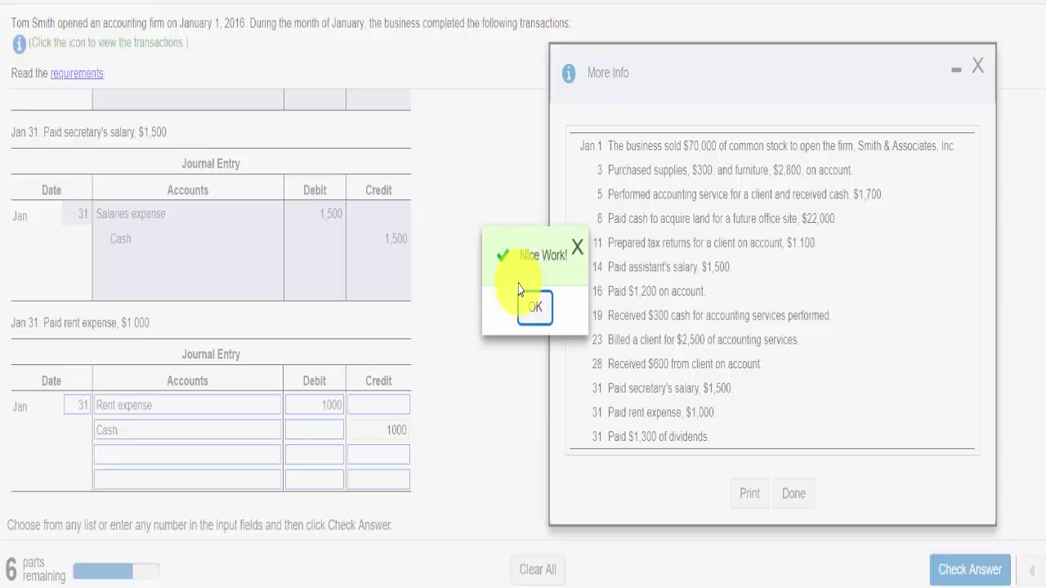
left_click(535, 308)
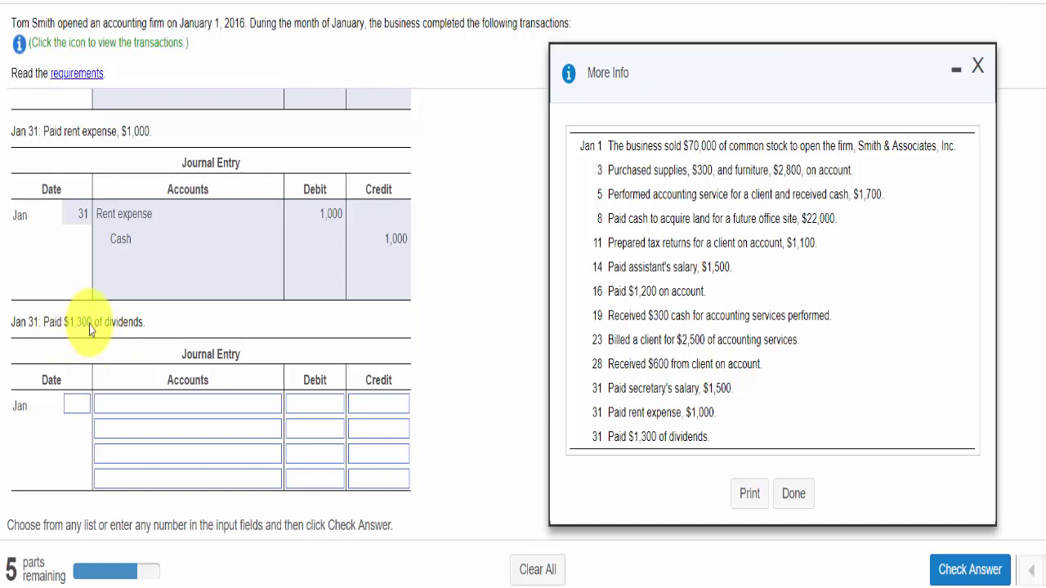
- Date the January 31 dividends entry 31 and choose Dividends on the first line and Cash on the second
left_click(69, 409)
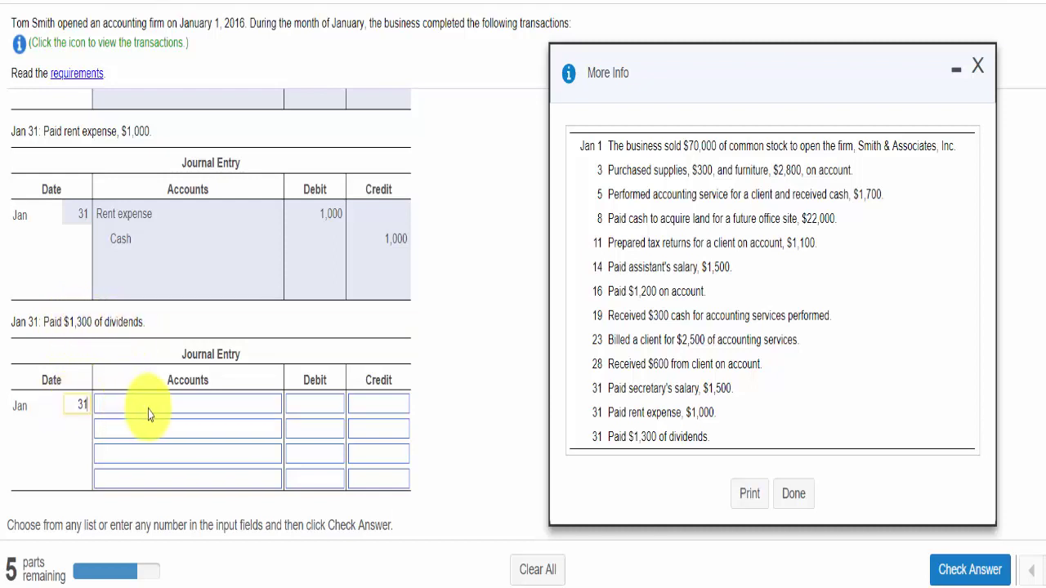
left_click(148, 408)
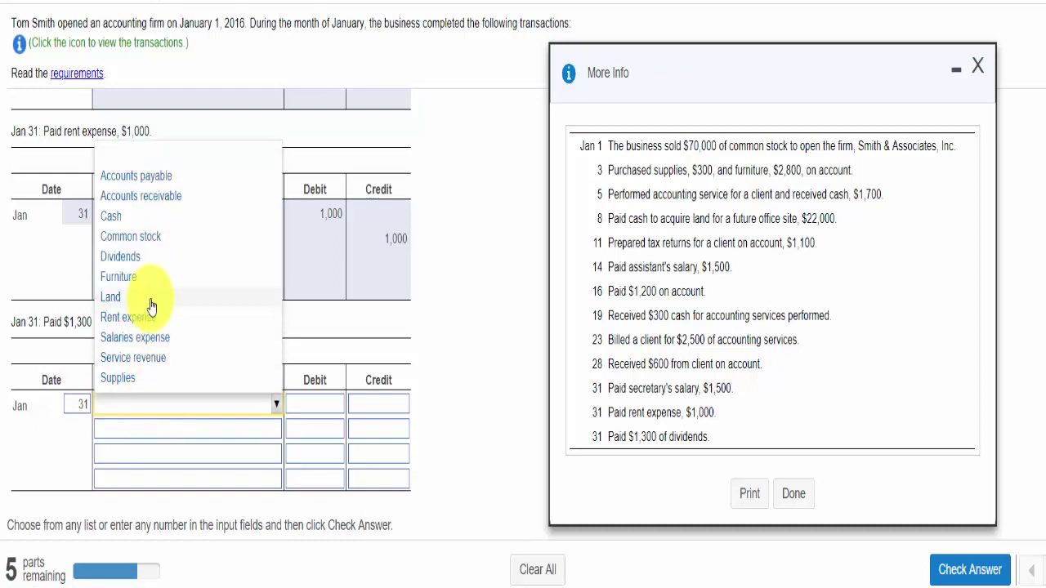
left_click(137, 258)
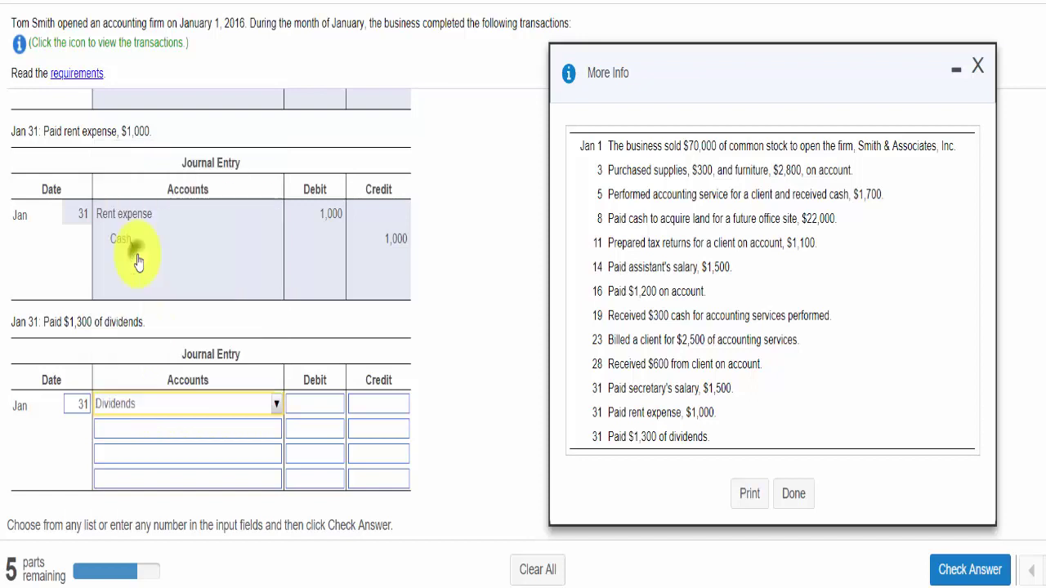
left_click(179, 432)
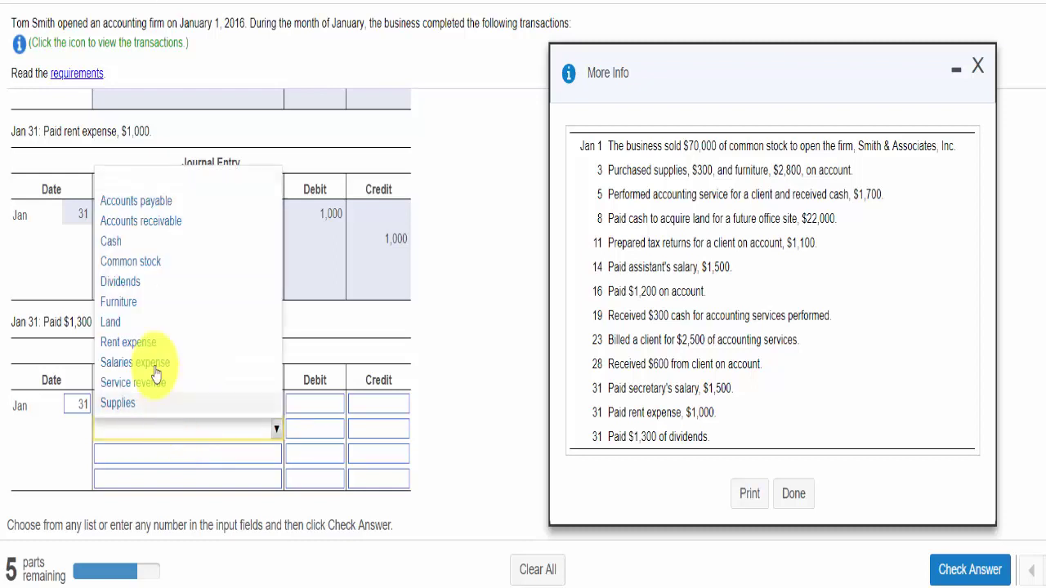
left_click(147, 248)
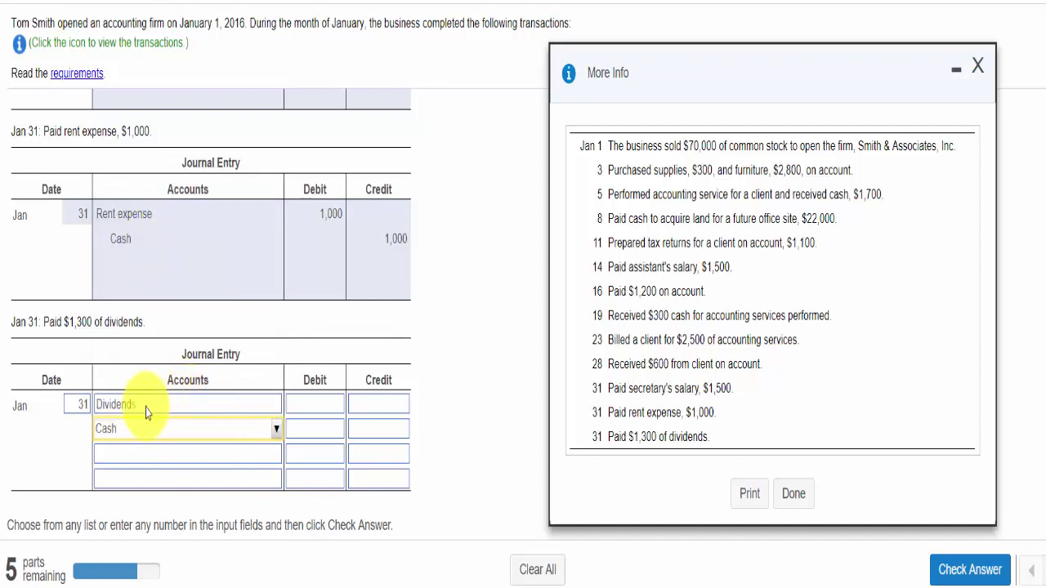
- Enter 1300 as the Dividends debit and Cash credit, then submit the January 31 dividends entry for checking and continue
left_click(324, 409)
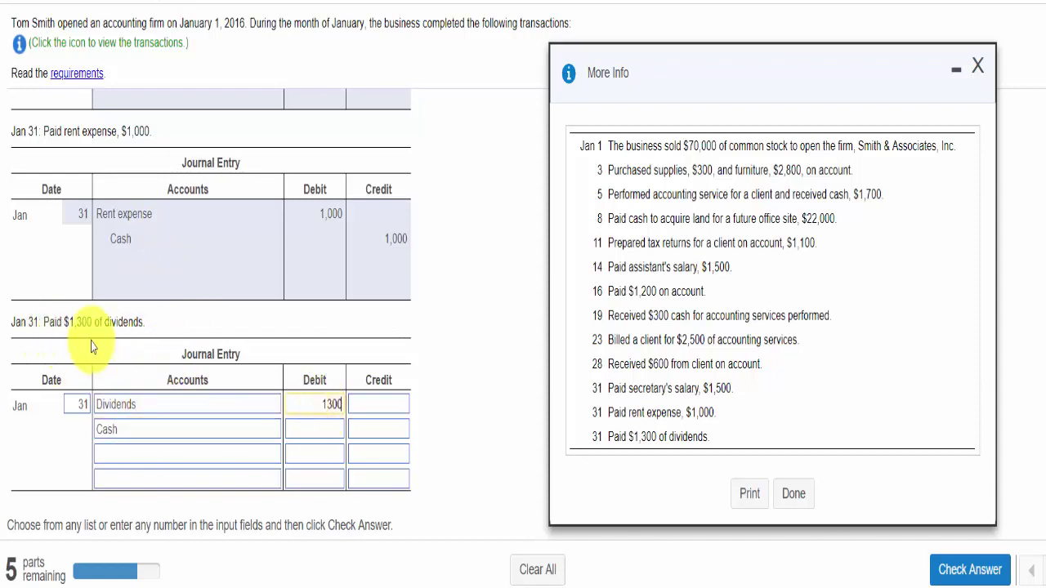
left_click(376, 440)
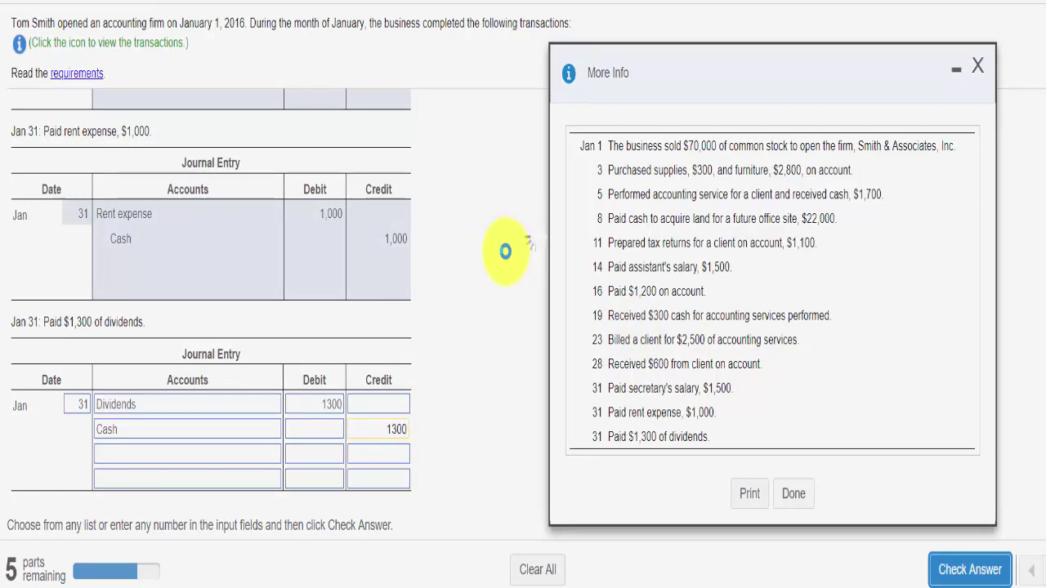
left_click(532, 307)
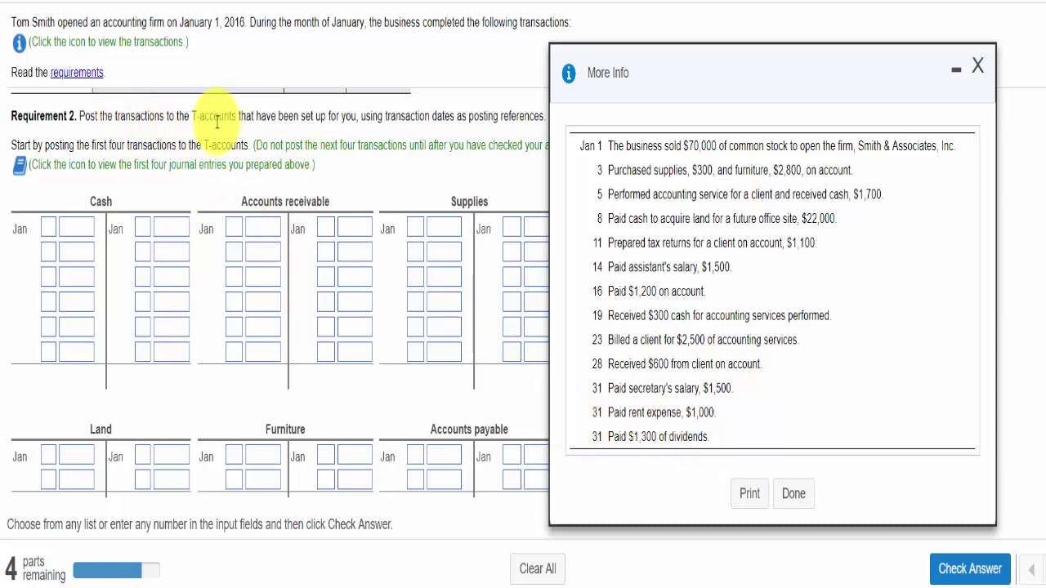
- Close the transaction list and review the completed journal entries and the Requirement 2 T-accounts
key("Escape")
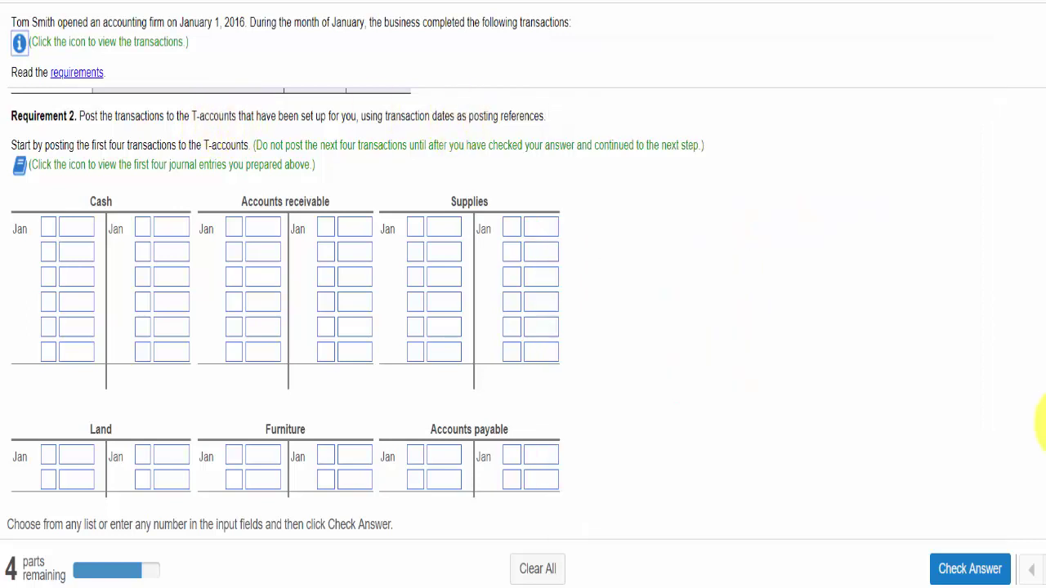
scroll(1042, 421, "up", 10)
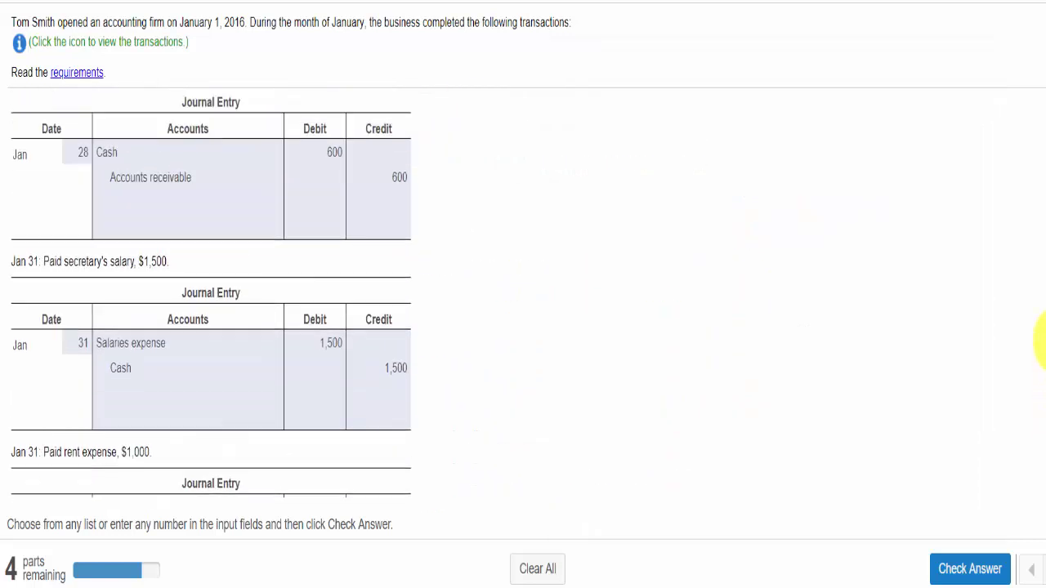
scroll(1043, 315, "up", 6)
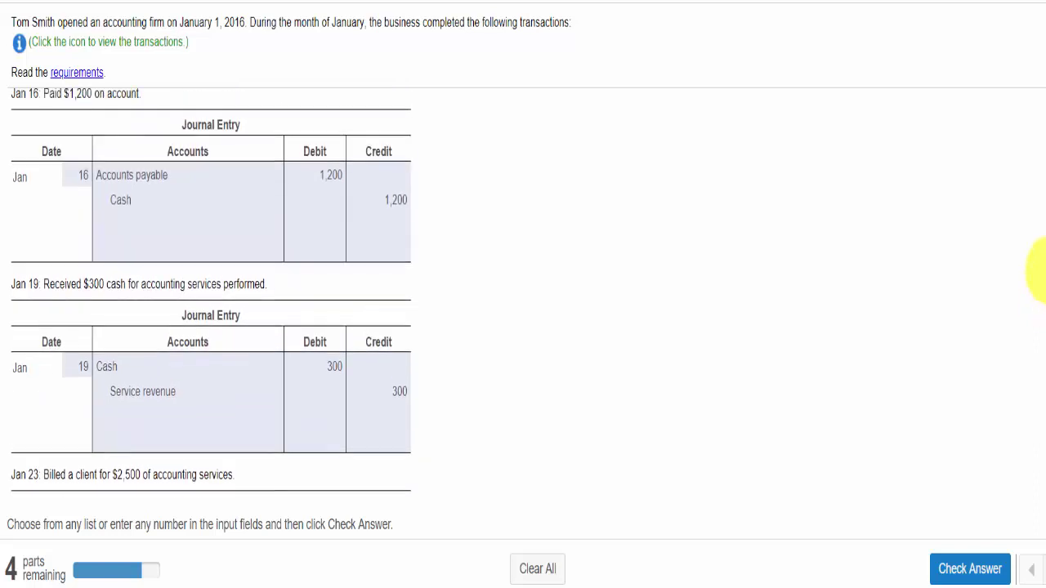
scroll(1036, 245, "up", 4)
scroll(1036, 245, "down", 10)
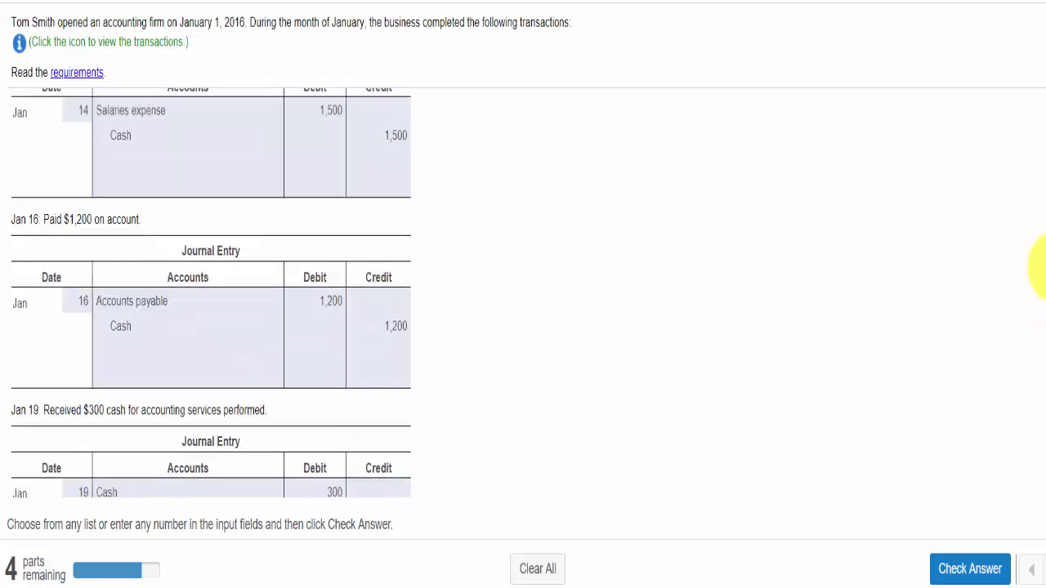
scroll(1043, 357, "down", 10)
scroll(1044, 358, "up", 3)
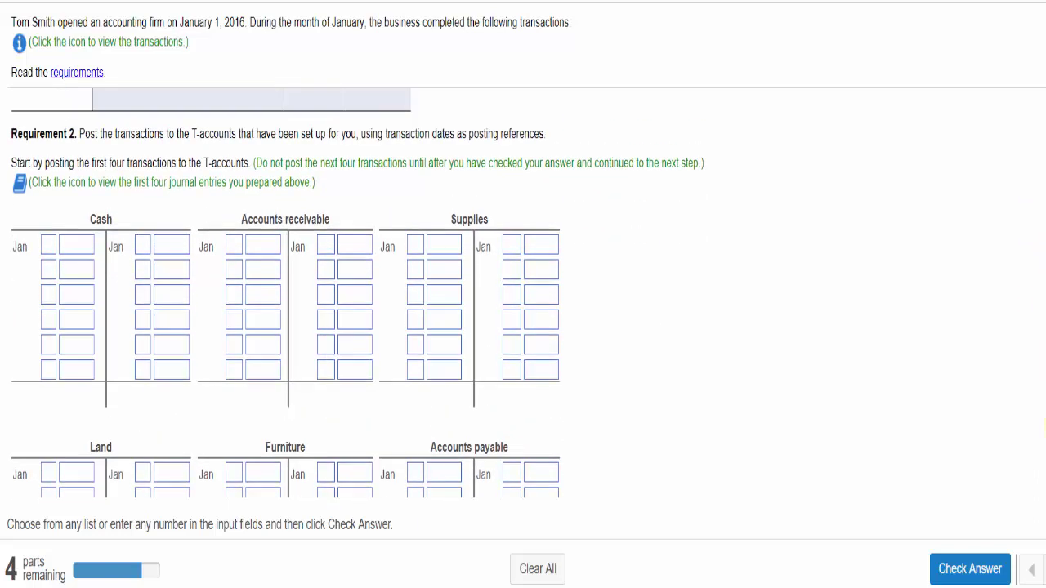
scroll(1044, 358, "down", 3)
scroll(1043, 413, "up", 4)
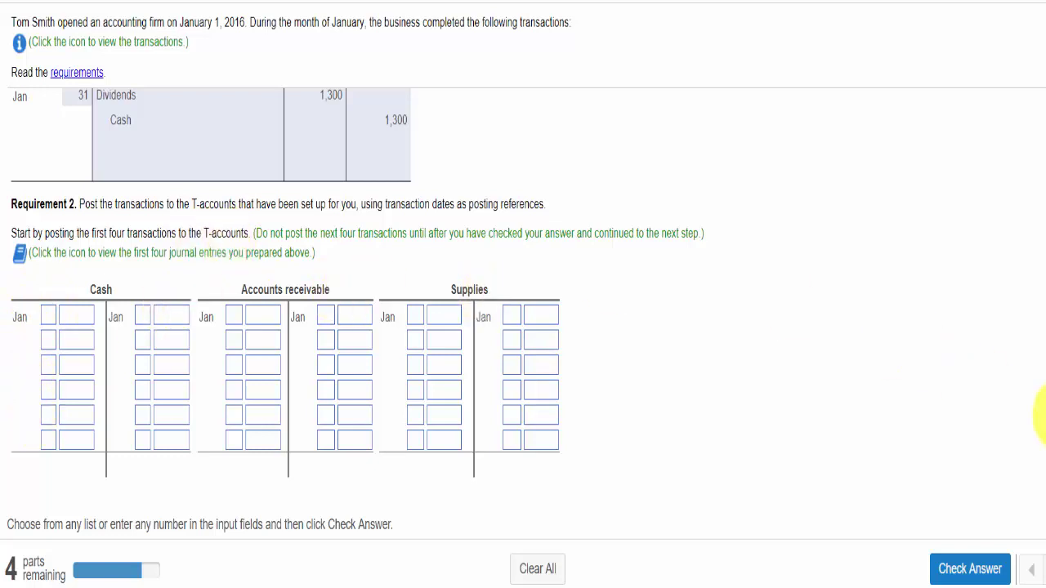
scroll(1042, 416, "down", 5)
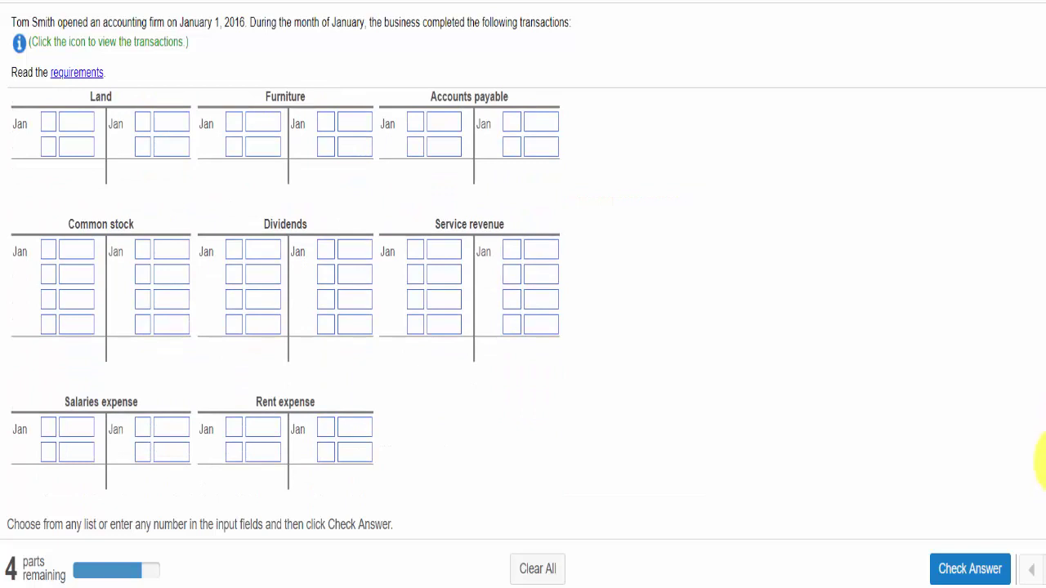
scroll(1041, 458, "up", 5)
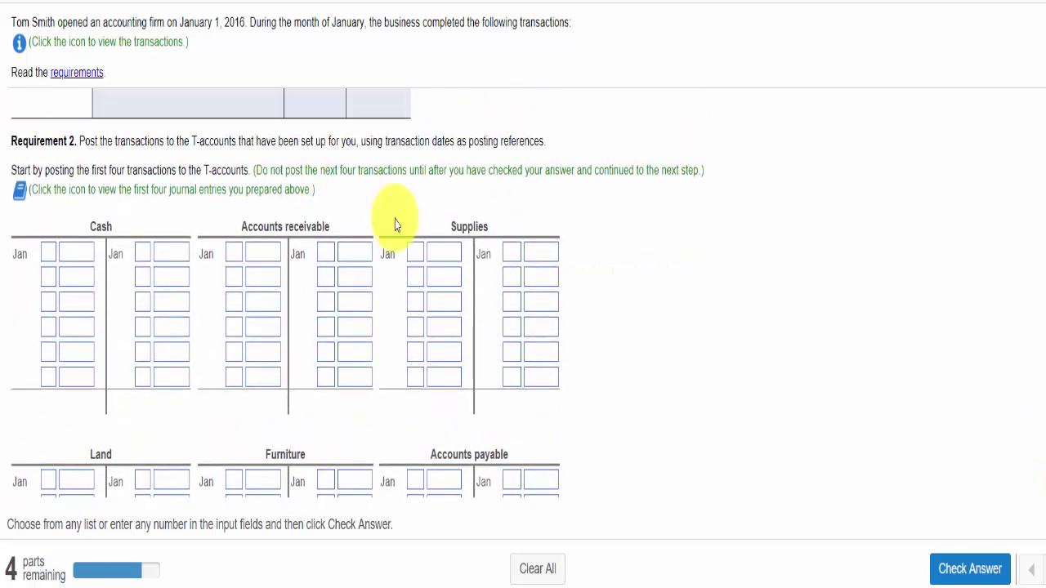
- Open the reference of the first four journal entries and post the January 1 debit of 70,000 to the Cash T-account
left_click(19, 191)
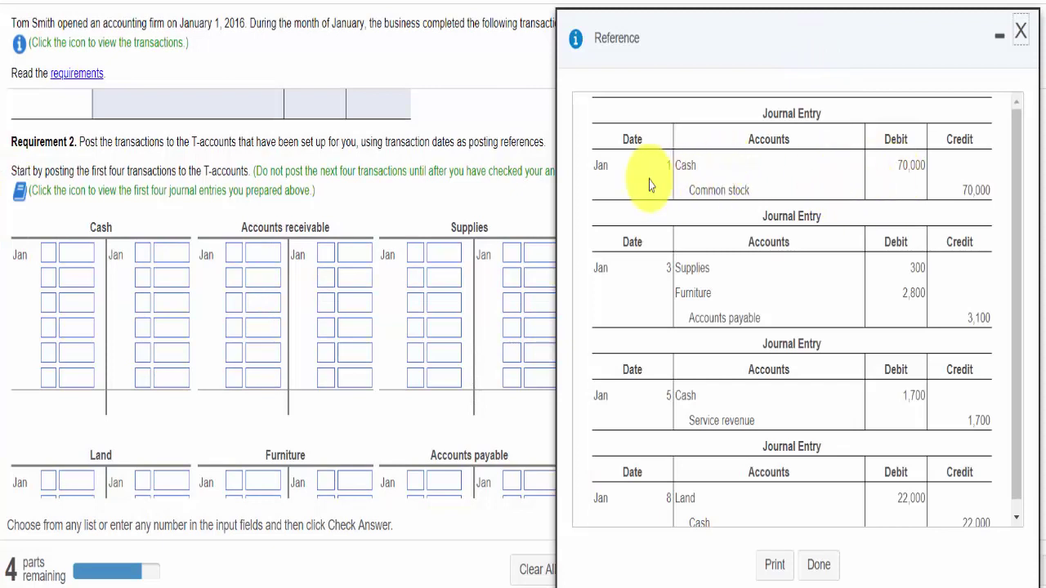
left_click(47, 253)
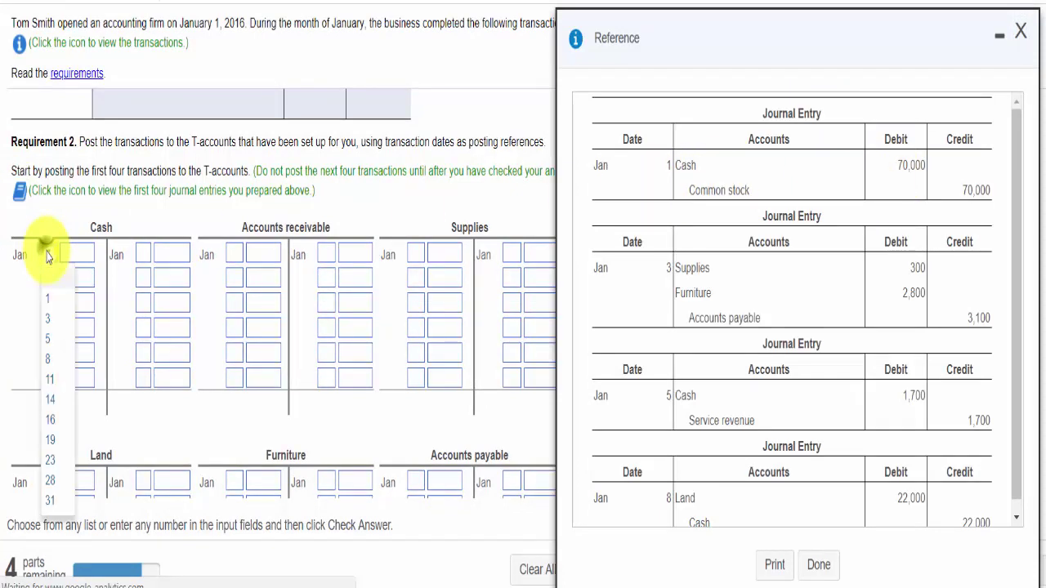
left_click(48, 299)
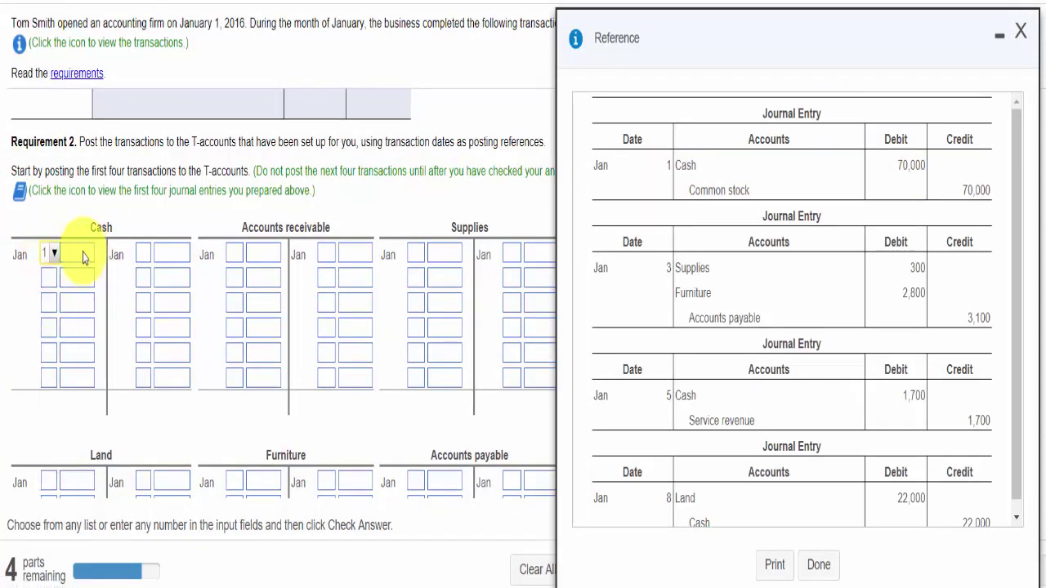
left_click(82, 256)
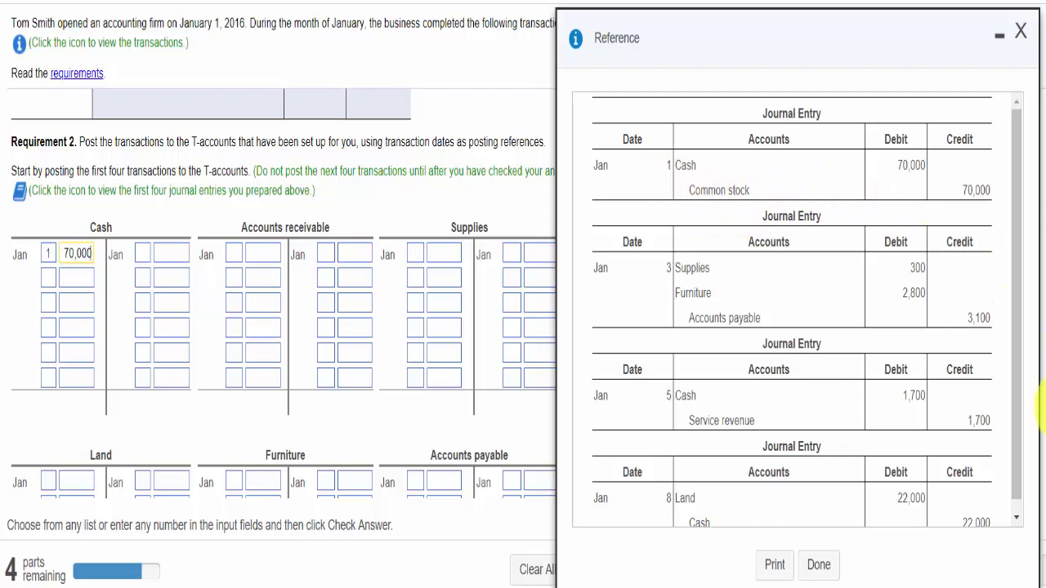
scroll(1042, 408, "down", 4)
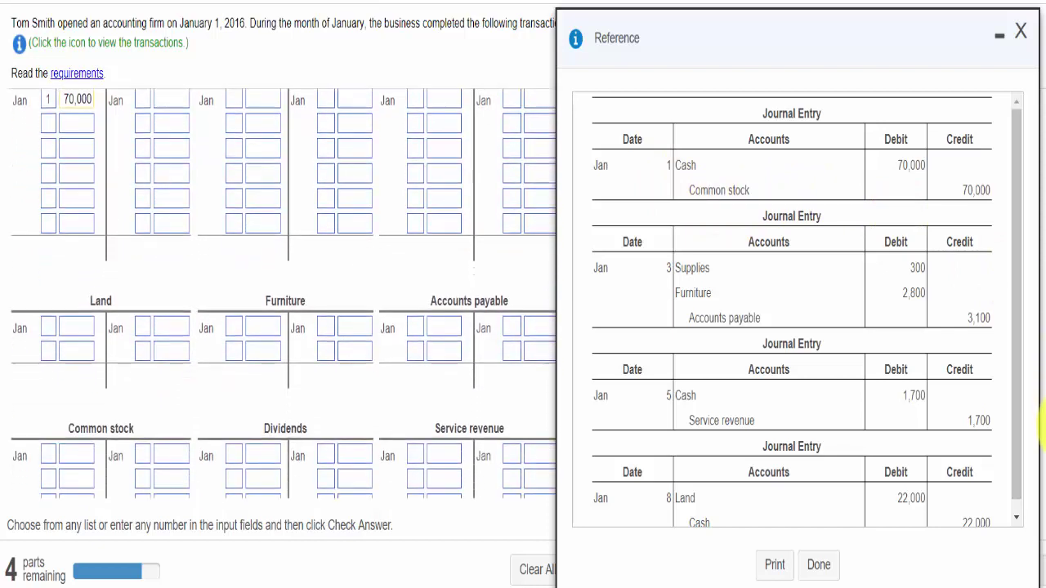
- Post the January 1 credit of 70000 to the Common stock T-account
scroll(1042, 427, "down", 3)
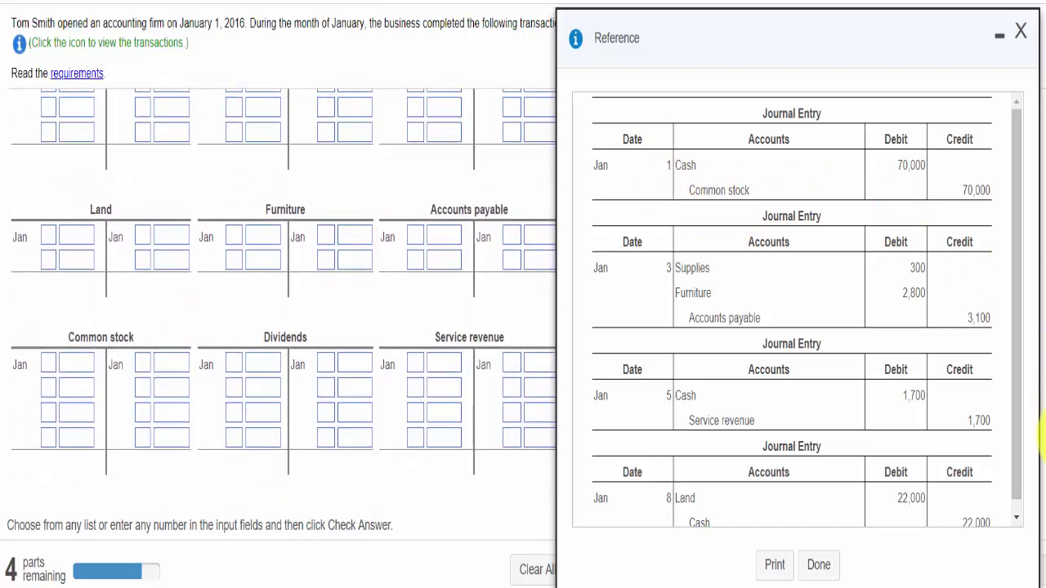
left_click(143, 360)
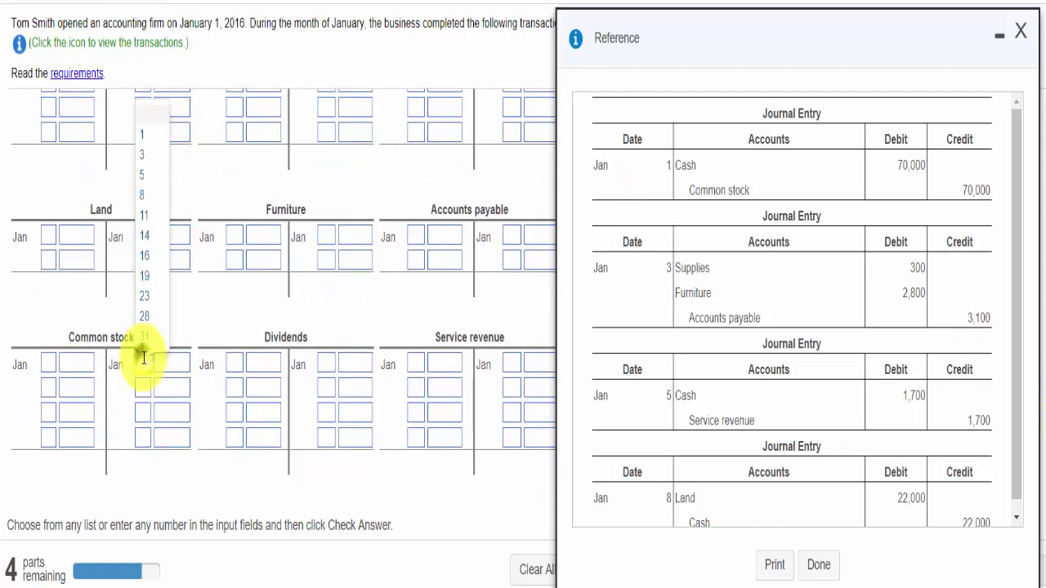
left_click(143, 134)
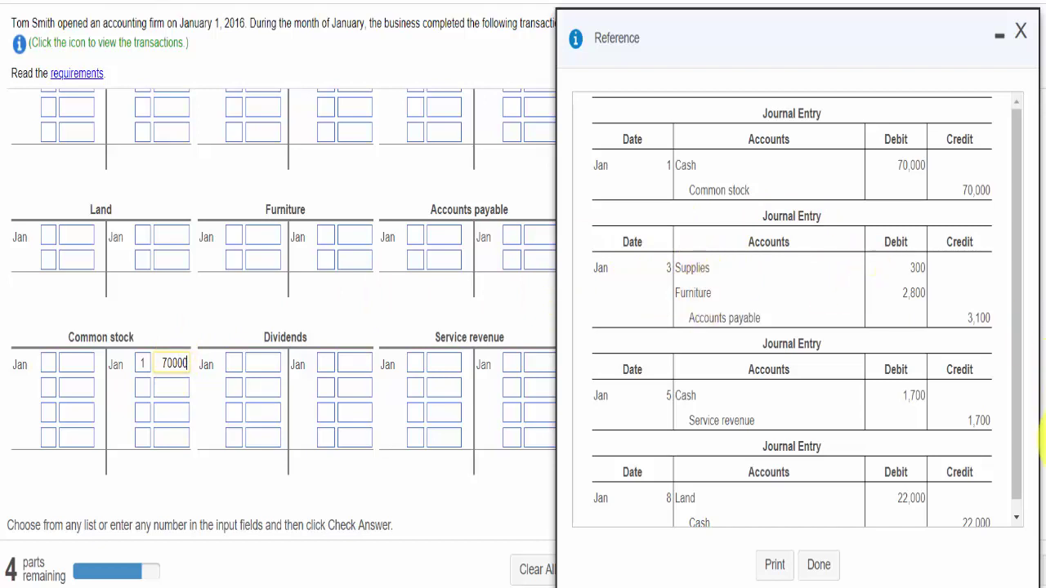
- Post the January 3 debits of 300 to the Supplies T-account and 2800 to the Furniture T-account
scroll(1043, 432, "up", 3)
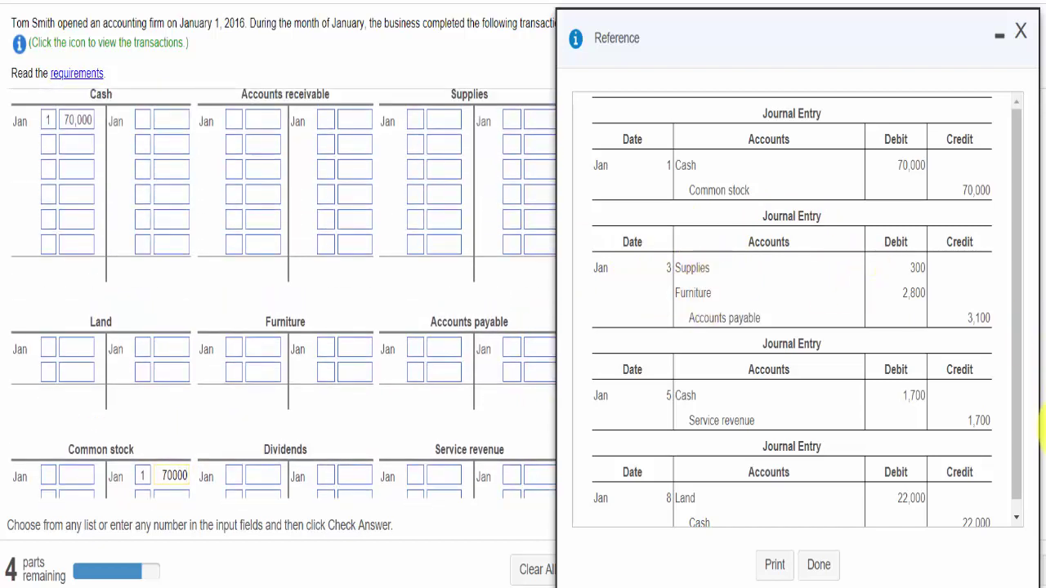
scroll(1043, 431, "down", 2)
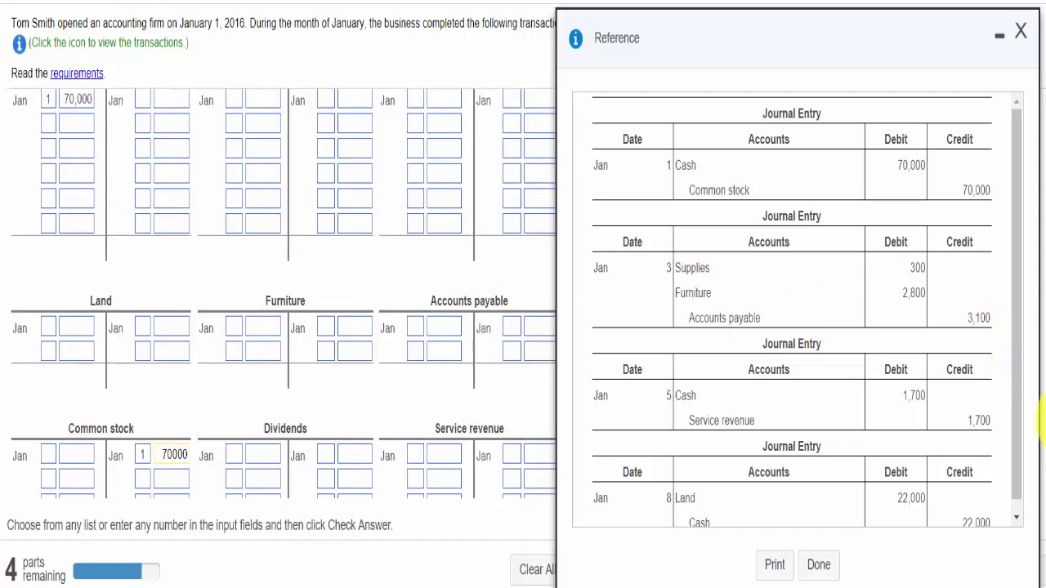
scroll(1043, 421, "up", 2)
left_click(417, 197)
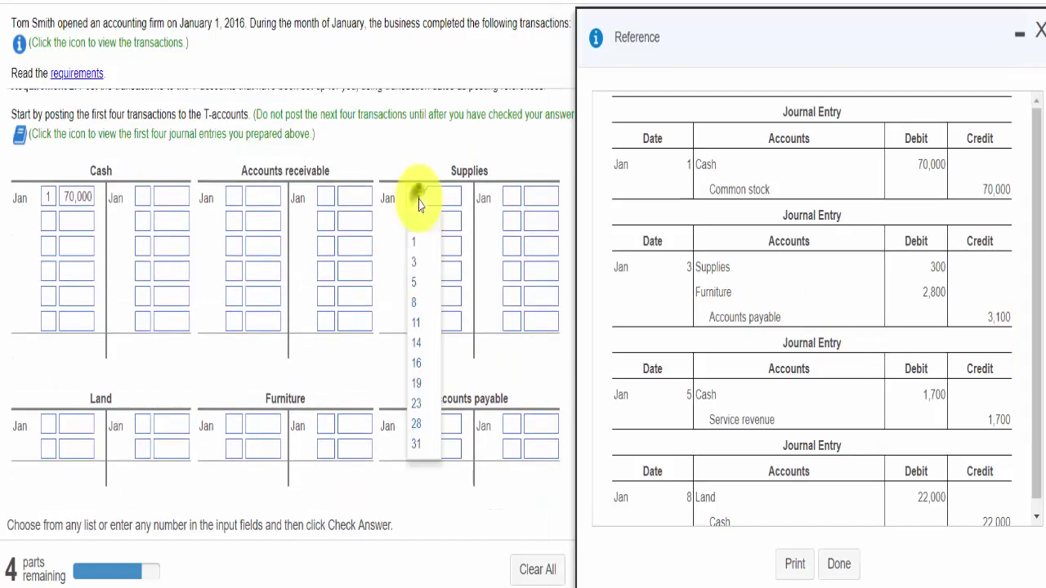
left_click(419, 272)
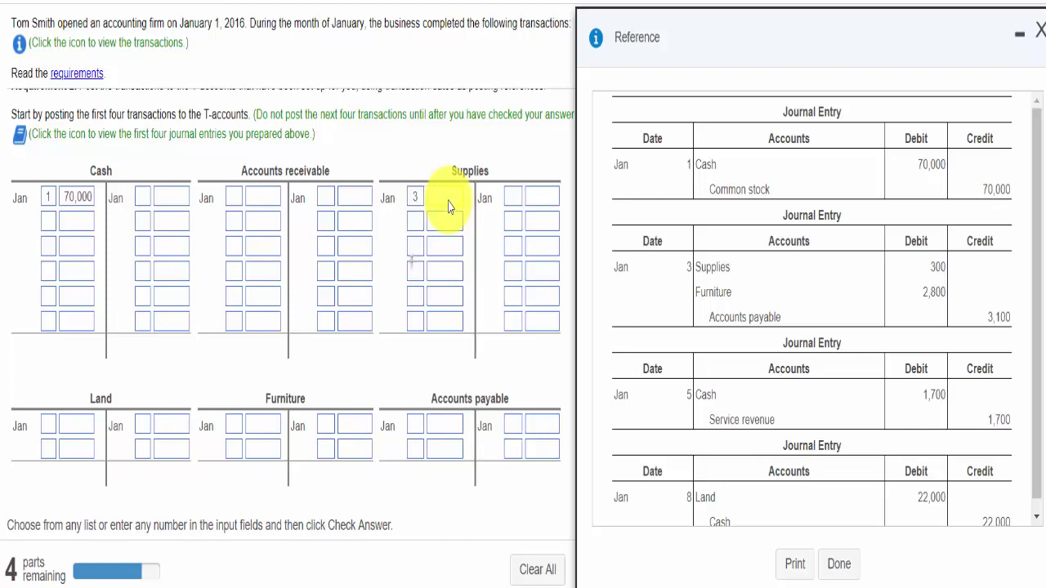
left_click(239, 424)
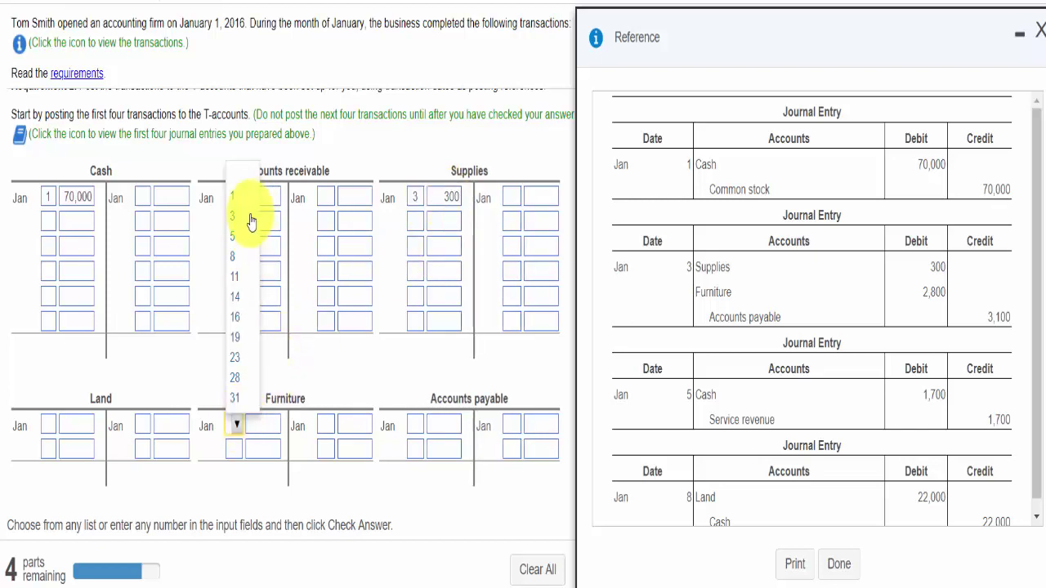
left_click(244, 214)
left_click(261, 419)
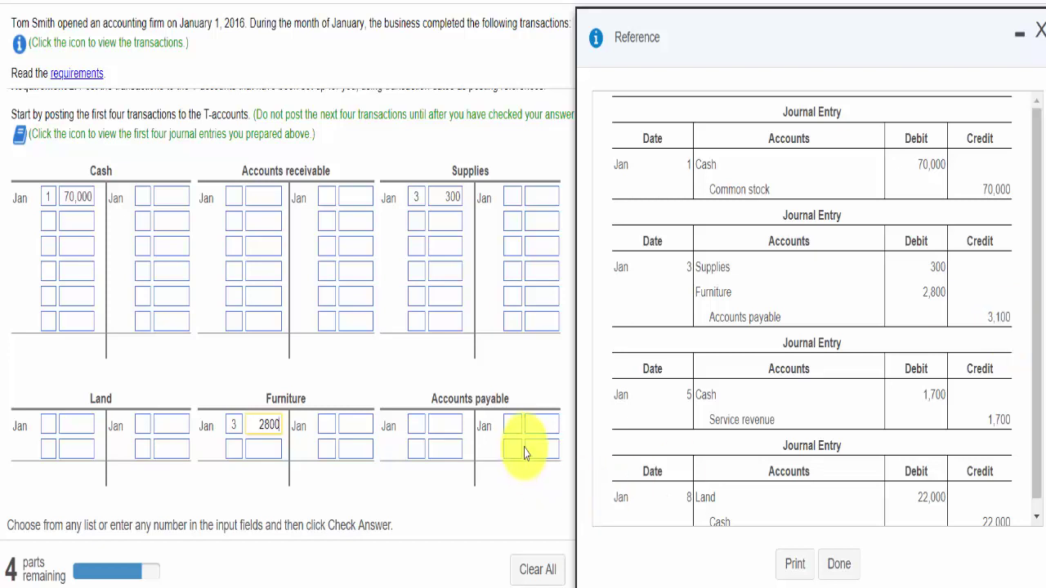
- Post the January 3 credit of 3100 to the Accounts payable T-account
left_click(515, 426)
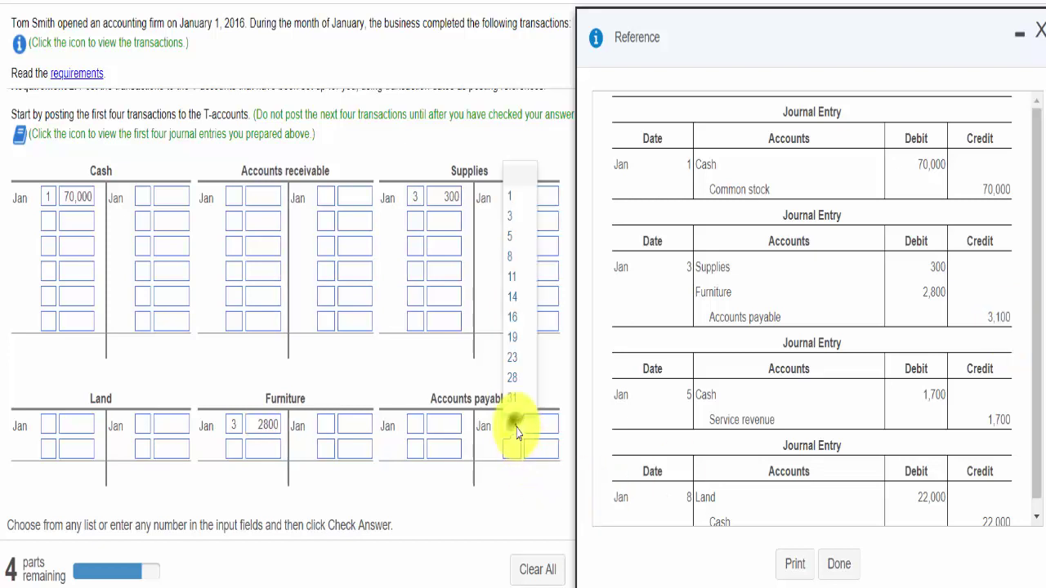
left_click(518, 217)
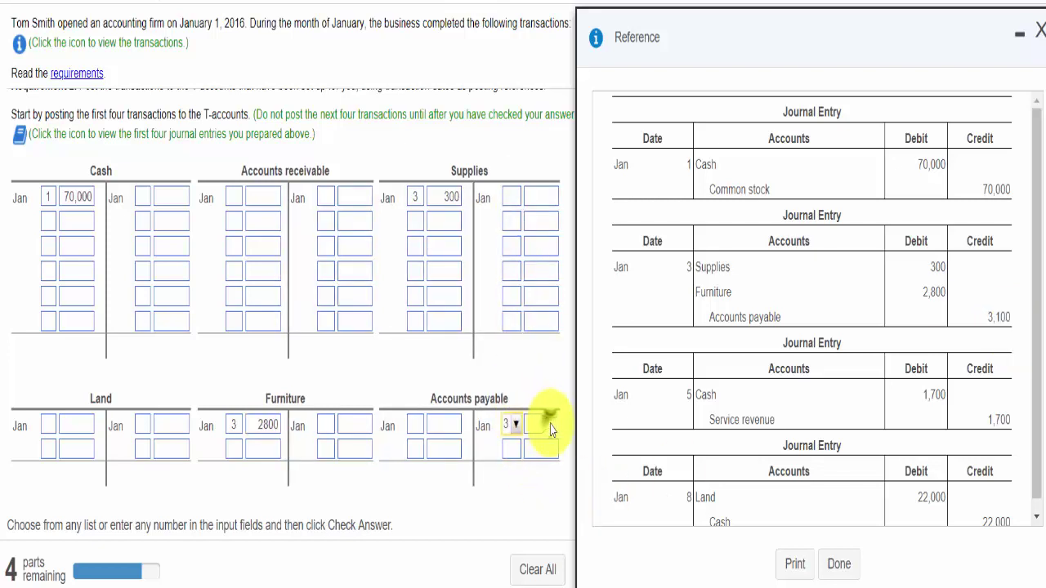
left_click(550, 425)
type("310")
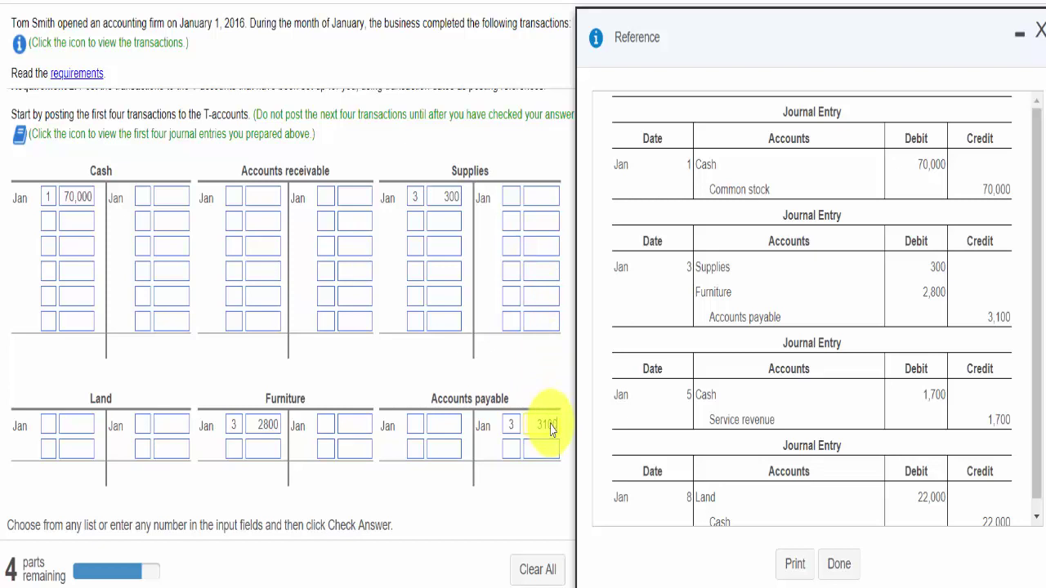
type("0")
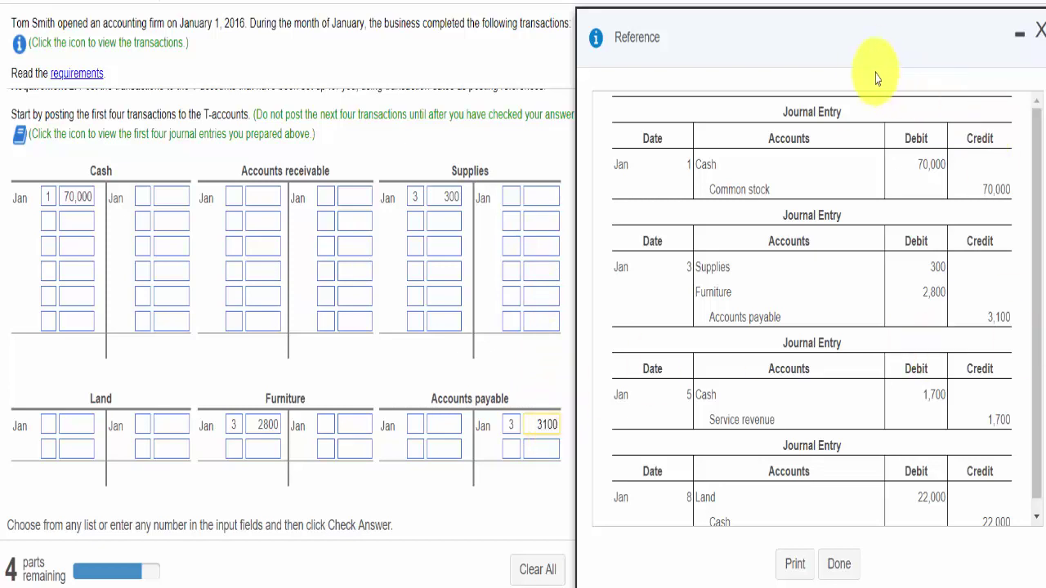
- Bring the remaining reference entries into view and post the January 5 debit of 1700 to the Cash T-account
left_click_drag(865, 55, 833, 47)
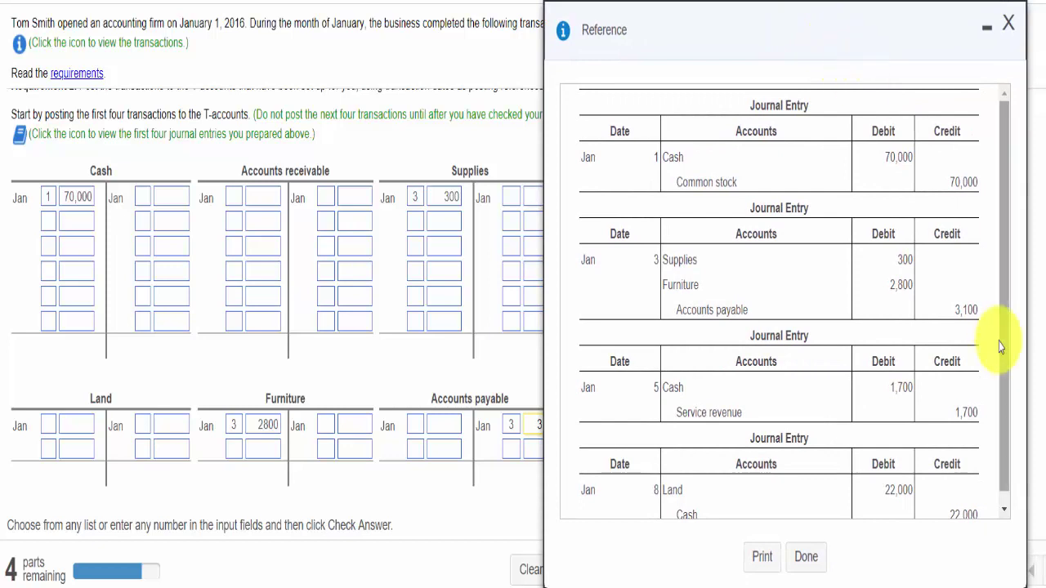
left_click_drag(1009, 395, 1004, 432)
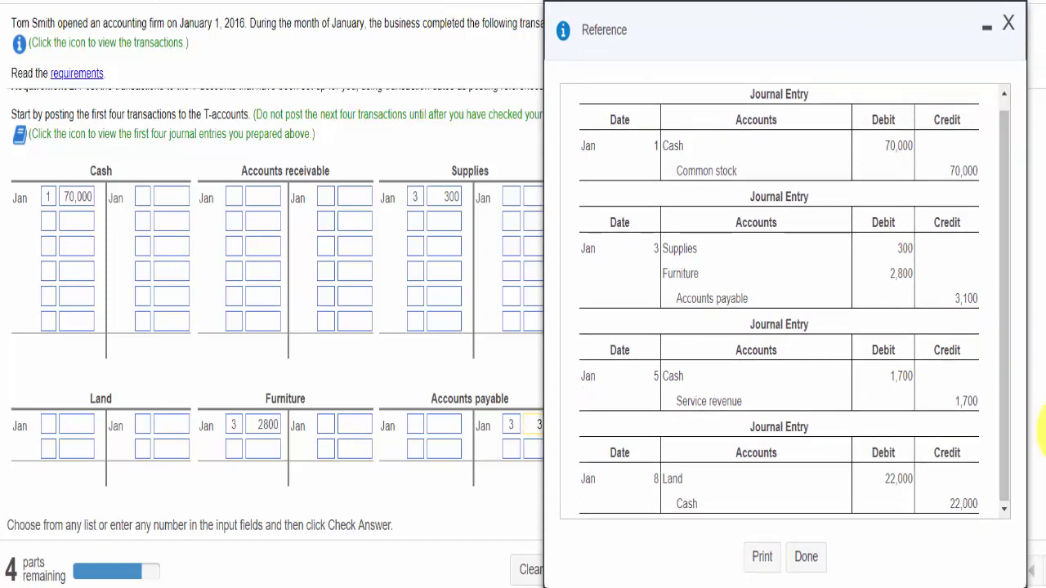
scroll(1042, 430, "down", 1)
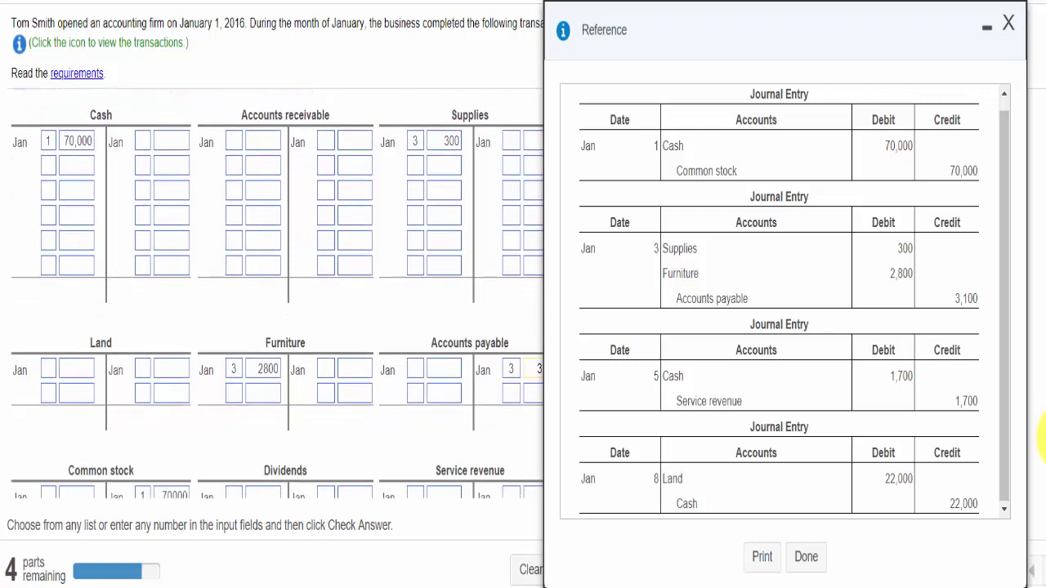
scroll(1042, 437, "up", 1)
scroll(1042, 431, "up", 1)
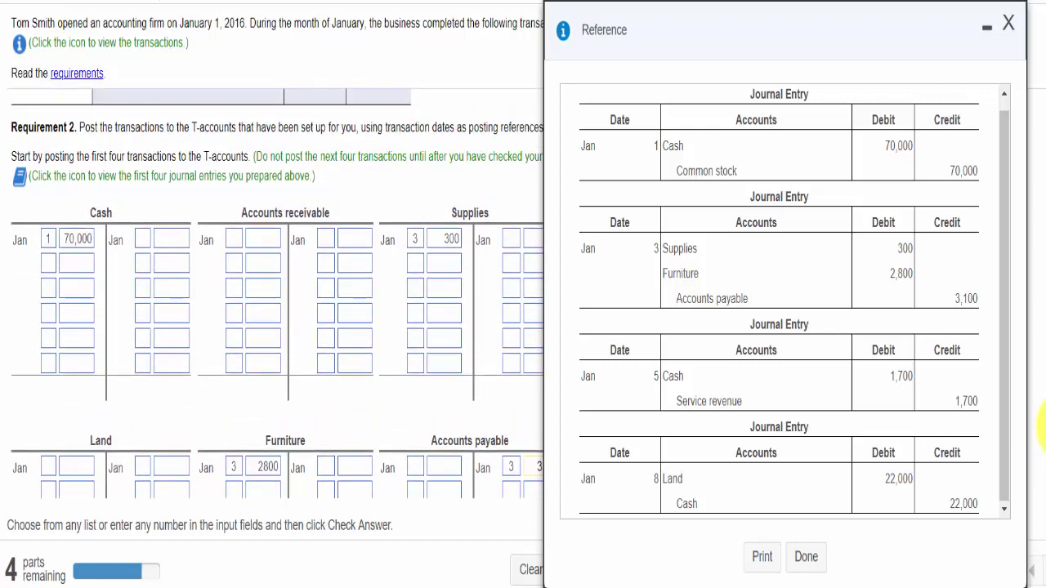
scroll(1043, 429, "up", 1)
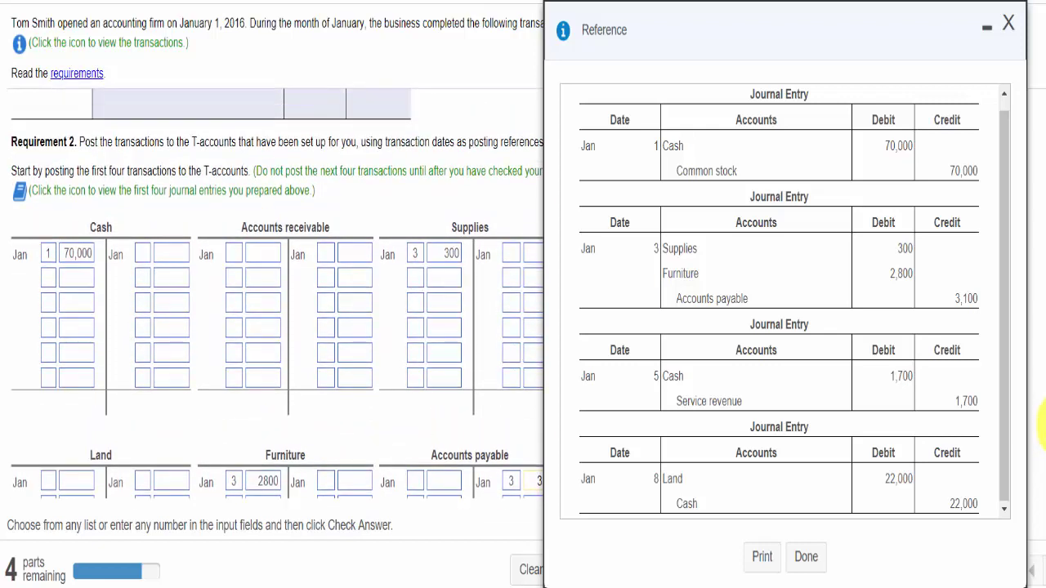
scroll(1042, 425, "up", 2)
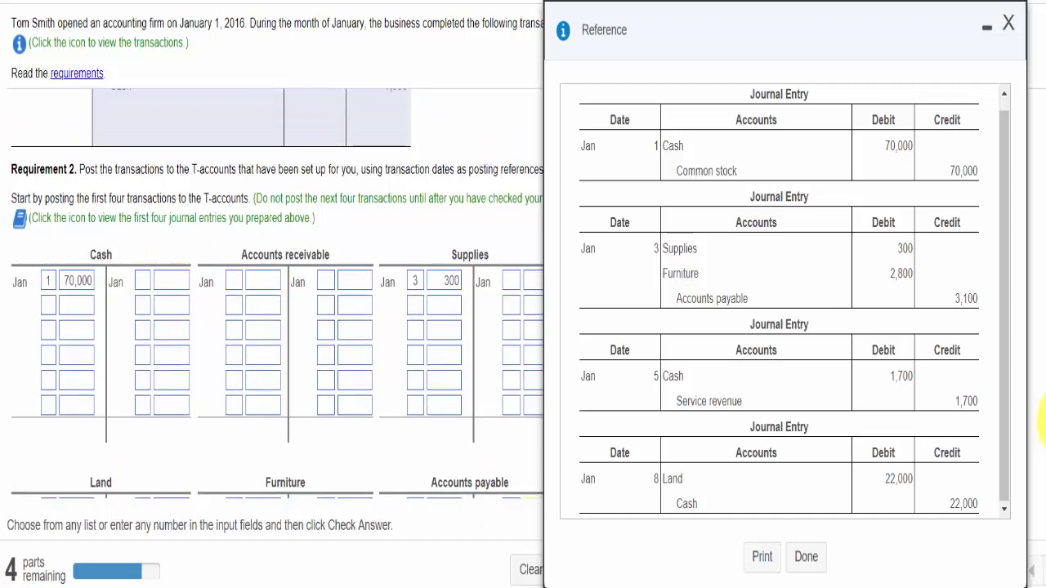
left_click(50, 306)
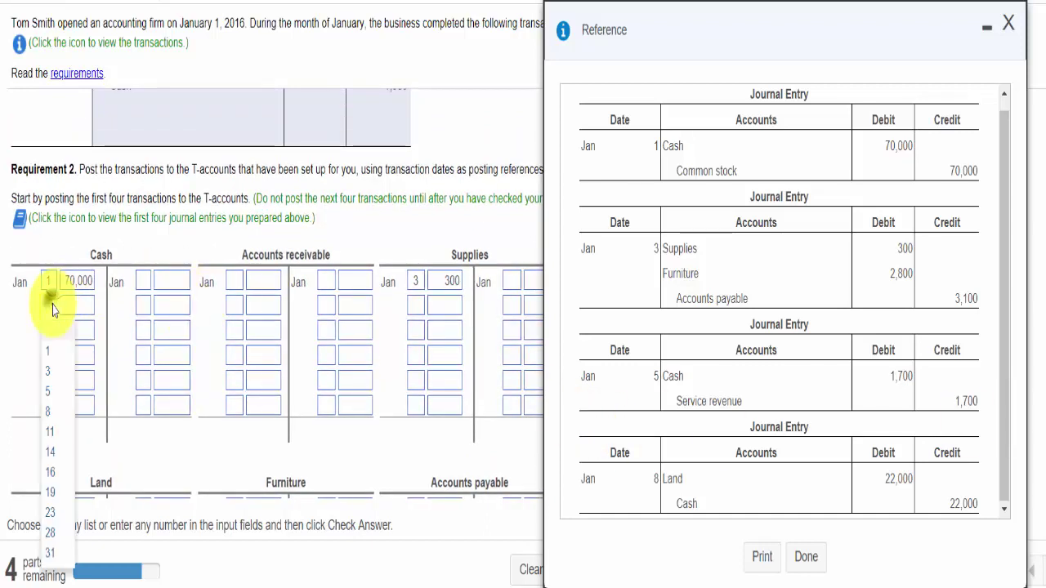
left_click(51, 392)
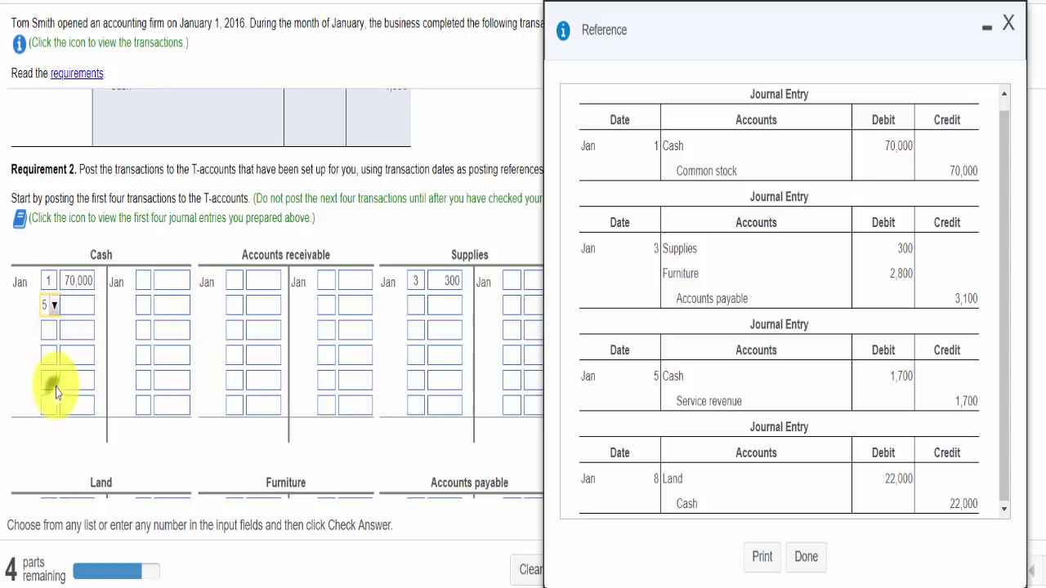
left_click(79, 314)
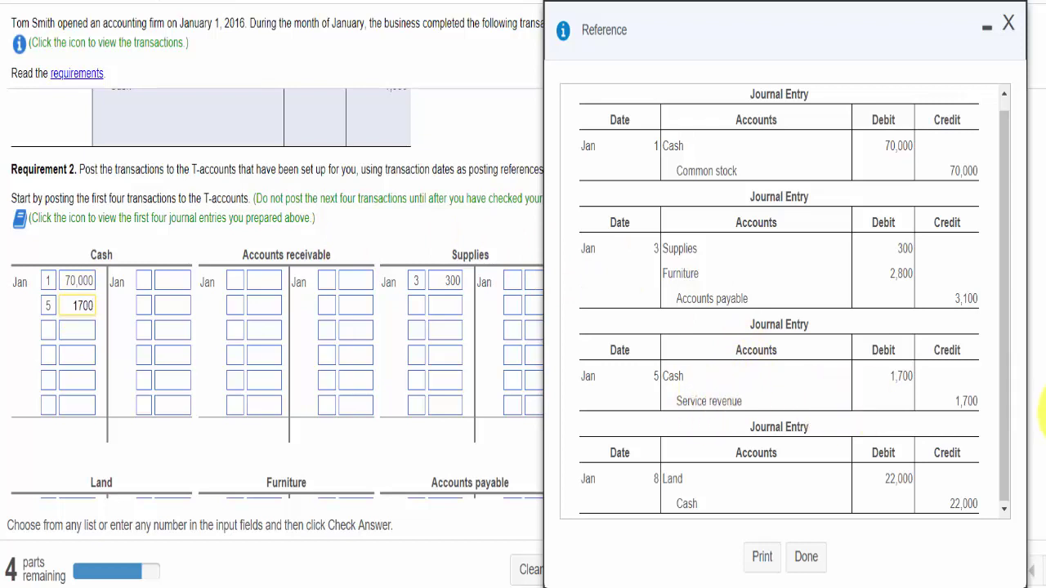
- Move the reference window clear of the T-accounts and post the January 5 credit of 1700 to Service revenue
scroll(1043, 420, "down", 5)
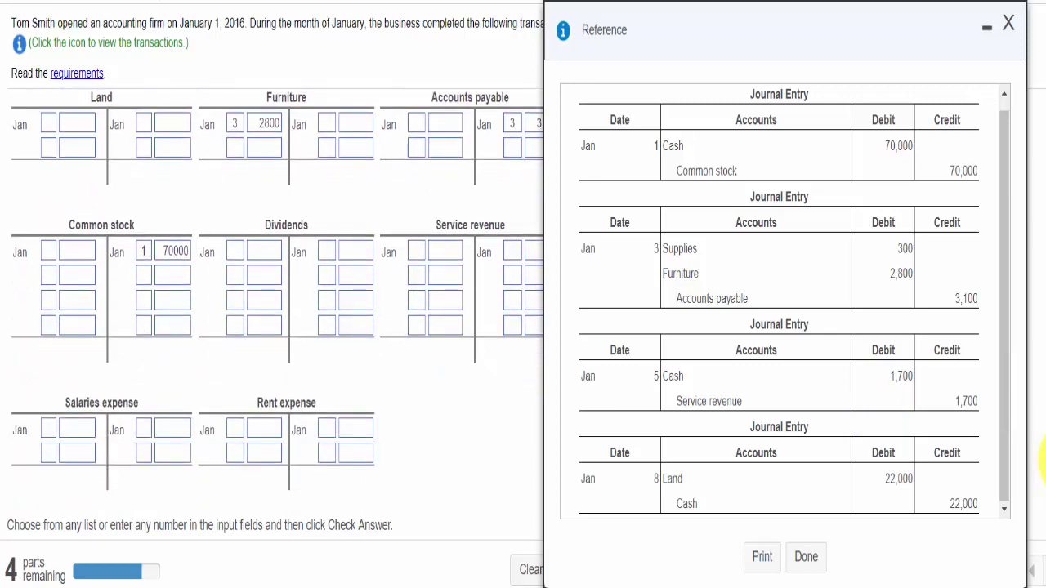
scroll(1043, 459, "up", 2)
mouse_move(800, 48)
left_mouse_down()
mouse_move(815, 40)
mouse_move(806, 38)
left_mouse_up()
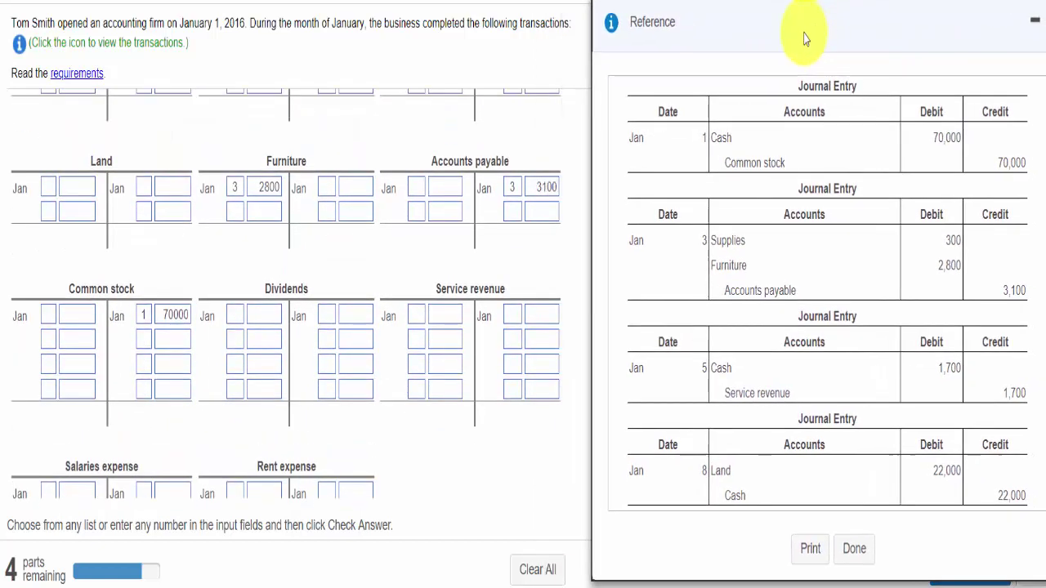
left_click(513, 316)
left_click(516, 401)
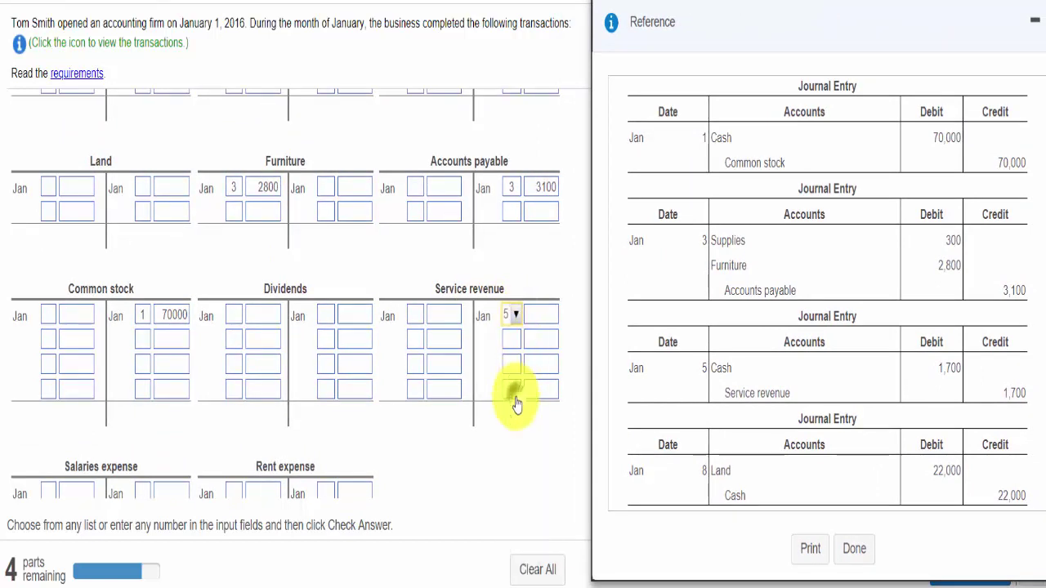
left_click(540, 316)
type("1")
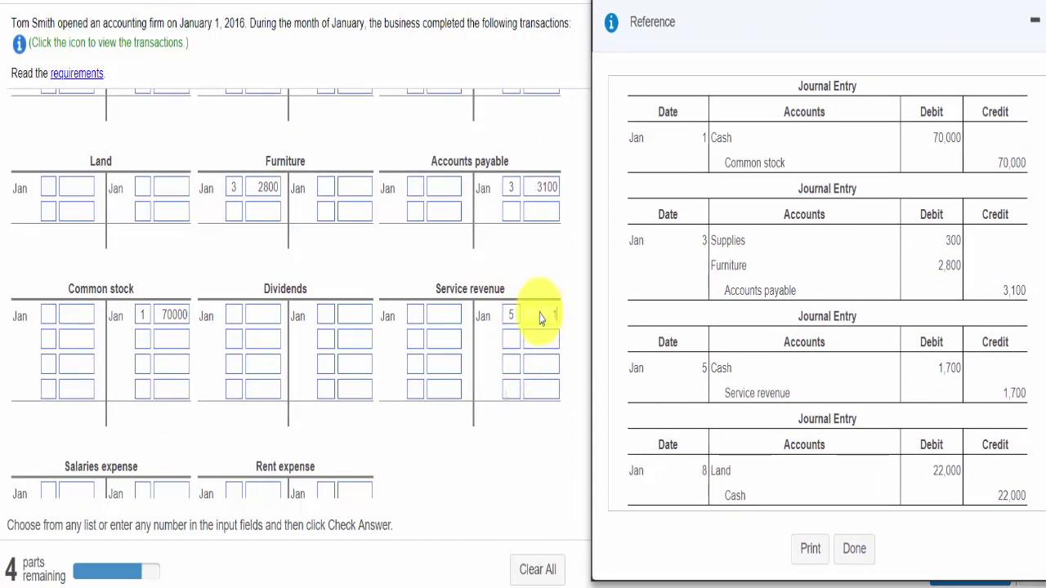
type("700")
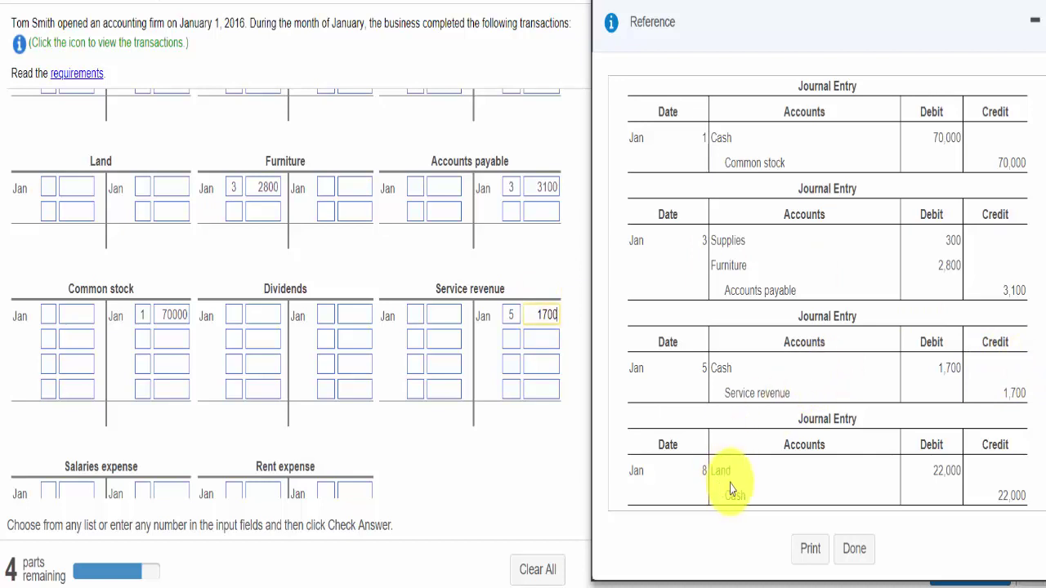
- Post the January 8 land purchase as a debit of 22000 to Land and a credit of 22000 to Cash
left_click(49, 189)
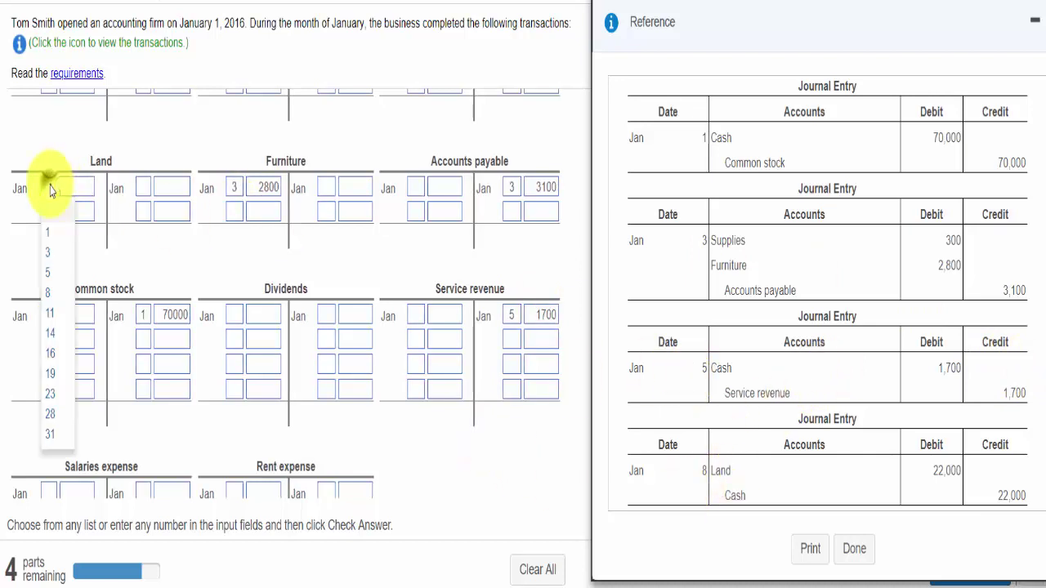
left_click(52, 291)
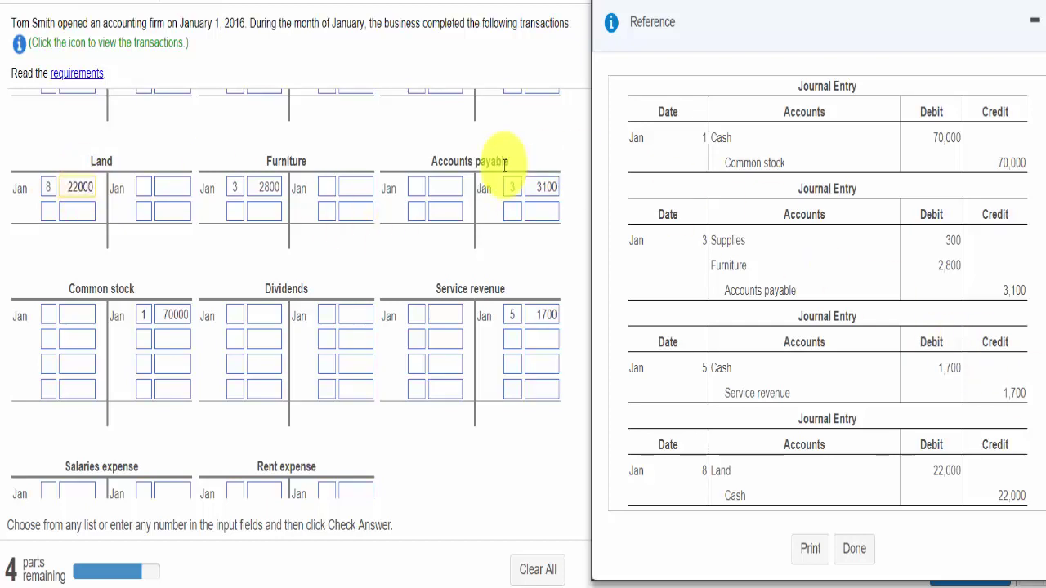
scroll(528, 139, "up", 3)
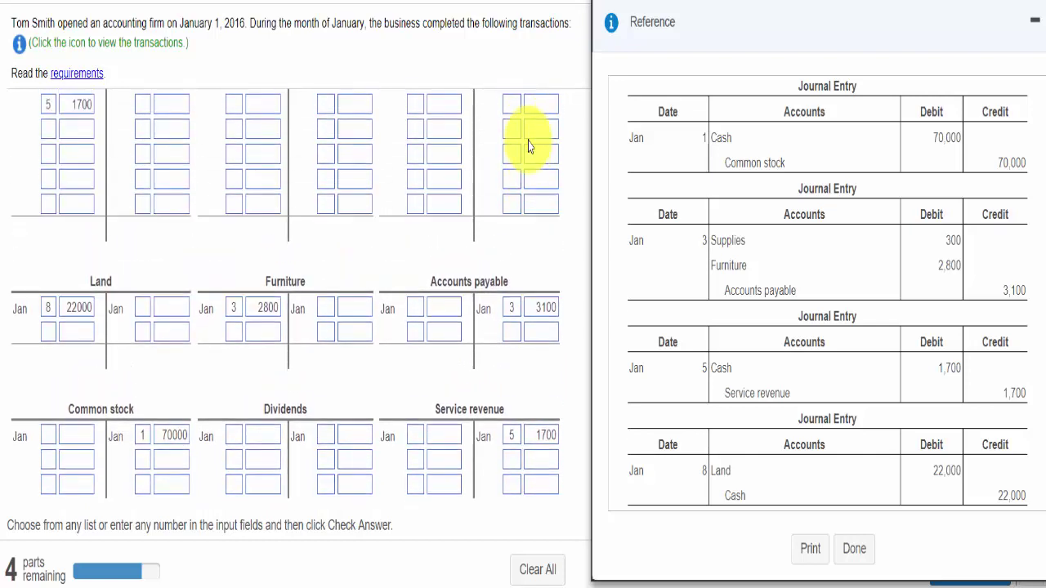
scroll(528, 145, "up", 1)
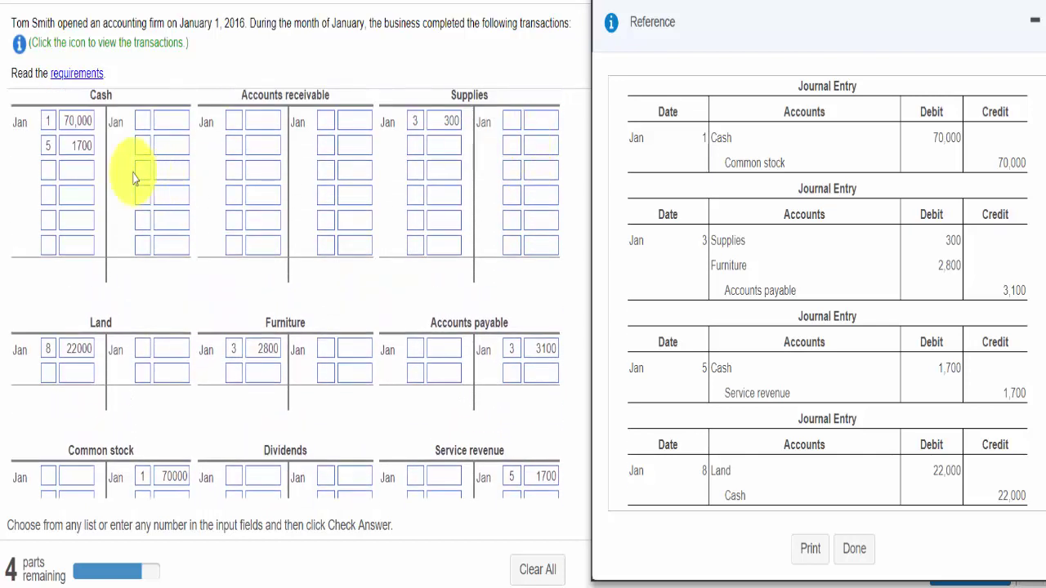
left_click(142, 121)
type("8")
key("Tab")
type("22000")
- Minimize the journal entry reference, review the posted T-accounts, and submit the first four postings for checking
left_click_drag(684, 24, 529, 7)
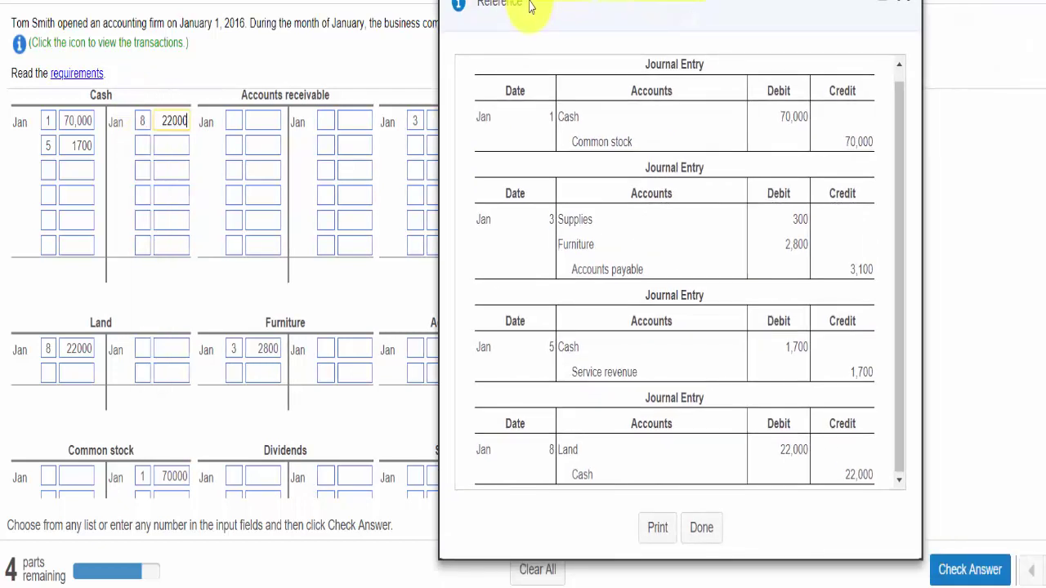
left_click(882, 8)
scroll(889, 302, "up", 3)
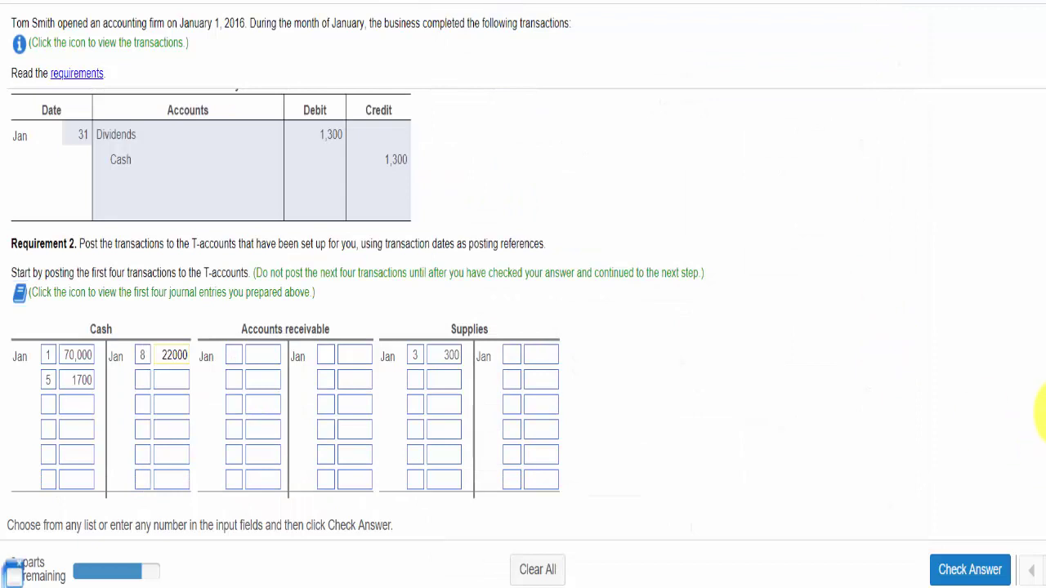
scroll(1043, 412, "down", 8)
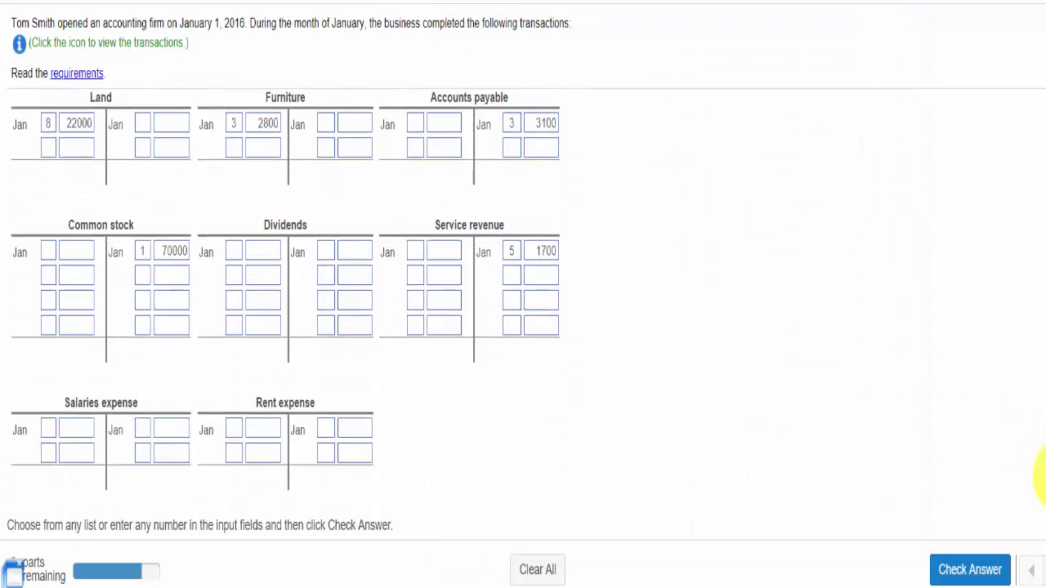
left_click(964, 567)
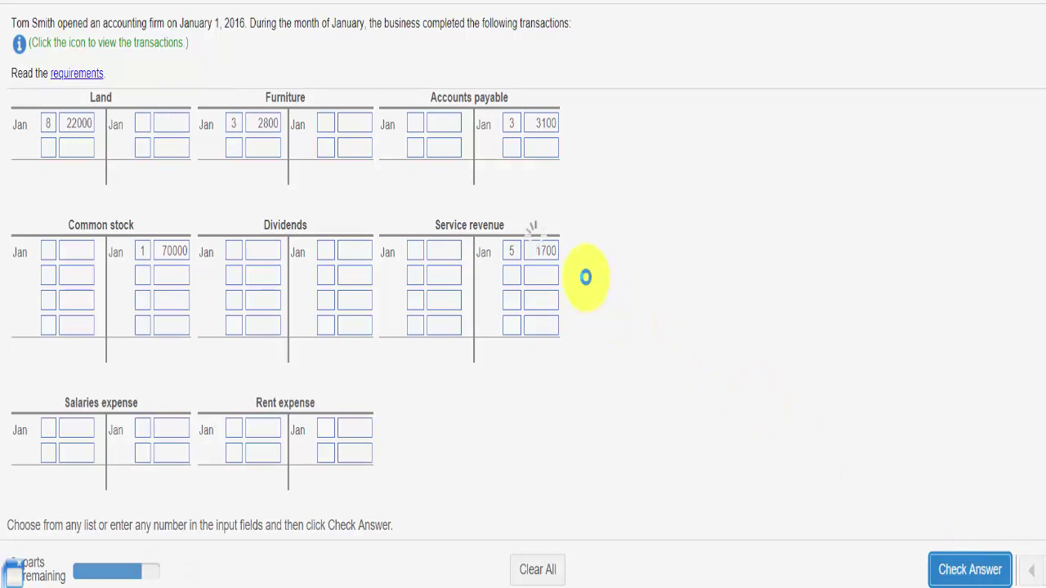
- Continue to the next part, open the next four journal entries for reference, and move their window clear of the T-accounts
left_click(535, 307)
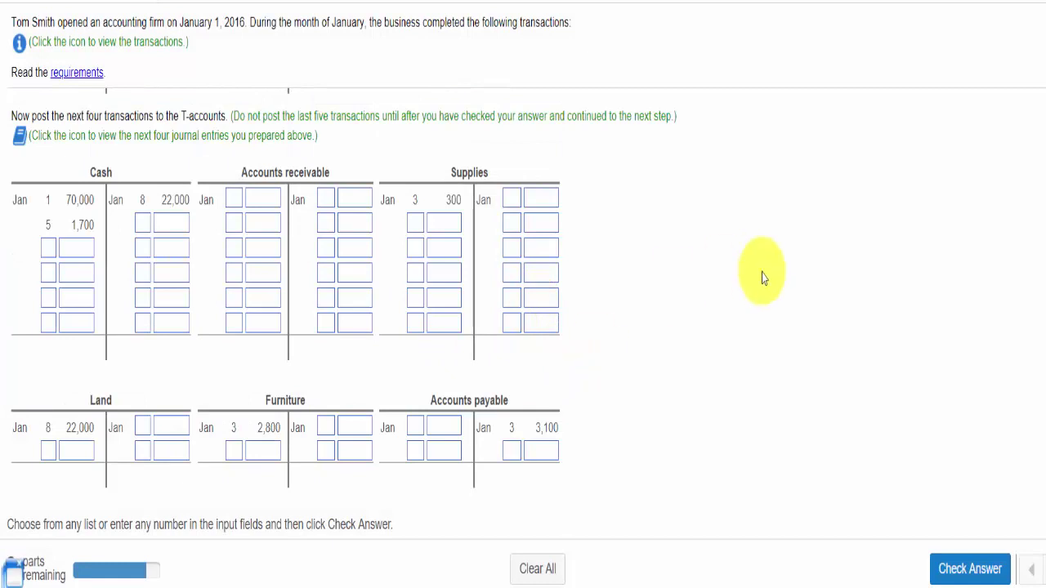
left_click(19, 135)
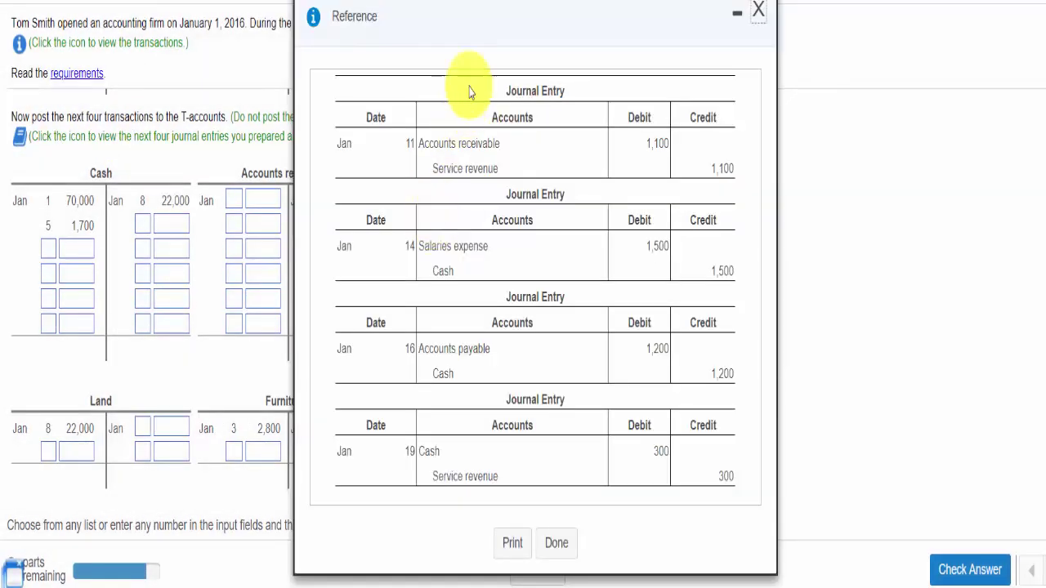
left_click_drag(478, 33, 750, 26)
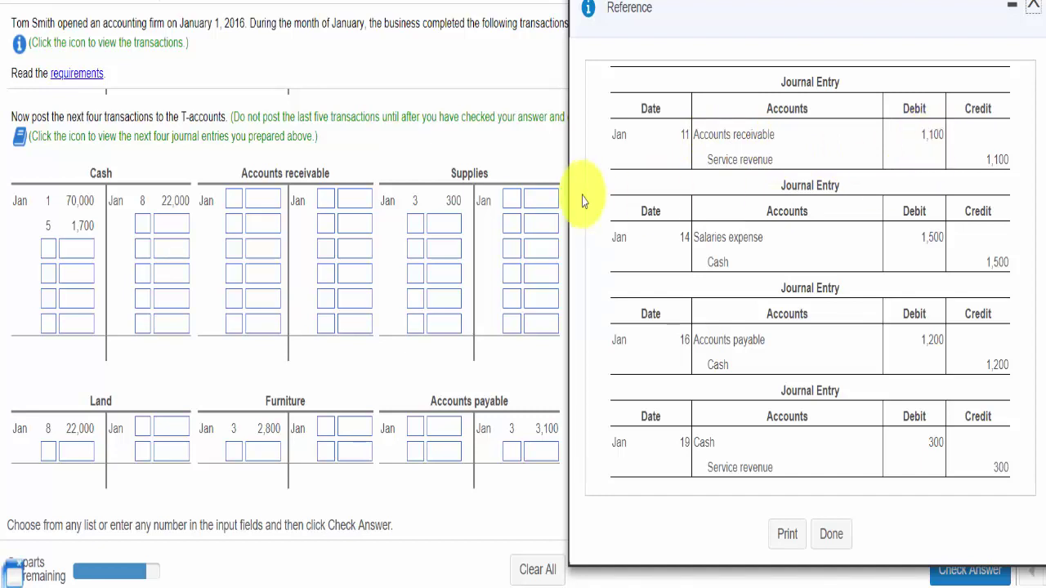
- Post the January 11 entry as a debit of 1100 to Accounts receivable and a credit of 1100 to Service revenue
left_click(236, 200)
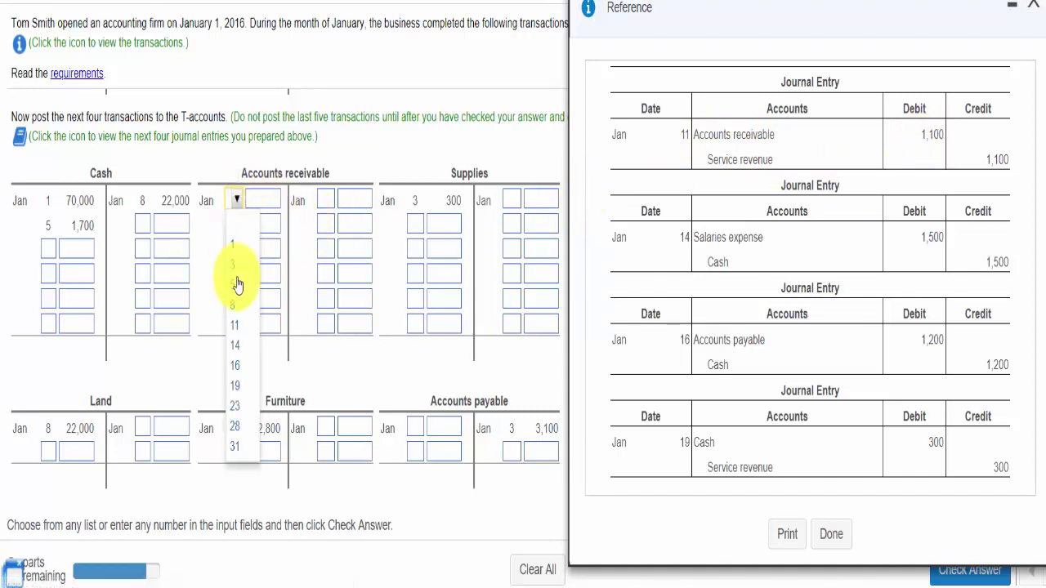
left_click(235, 325)
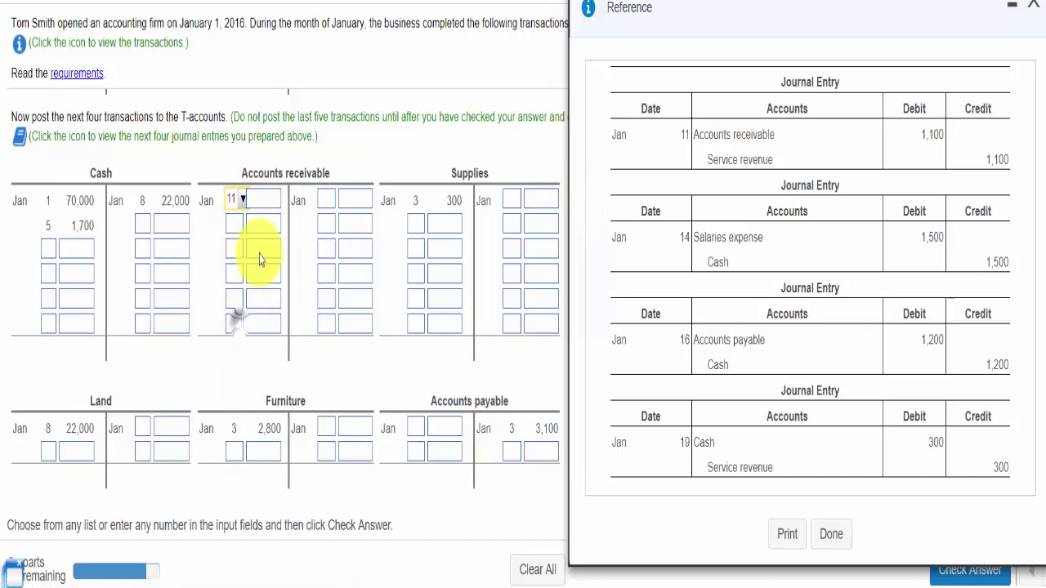
left_click(271, 206)
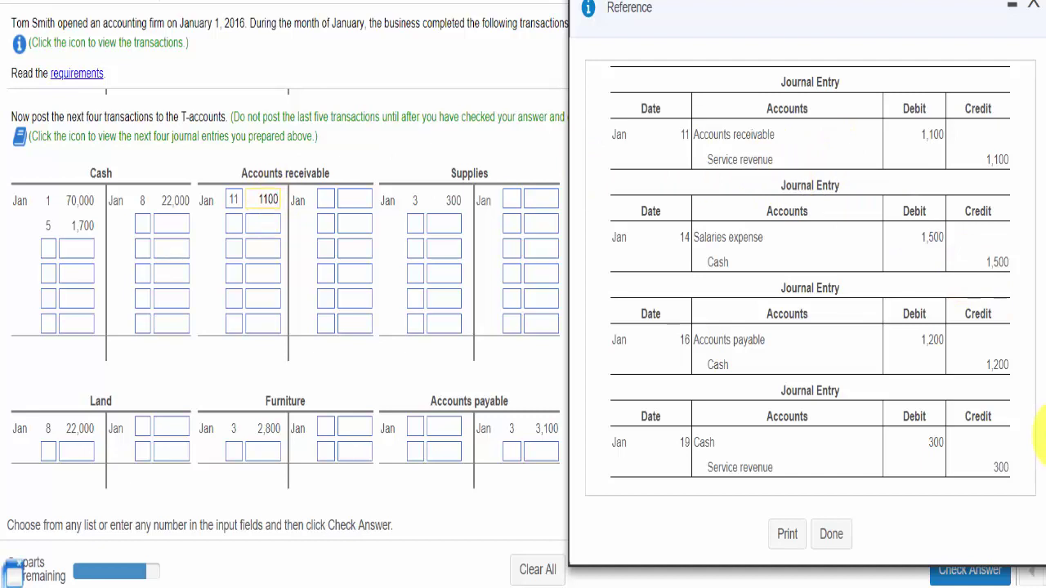
scroll(1042, 441, "down", 3)
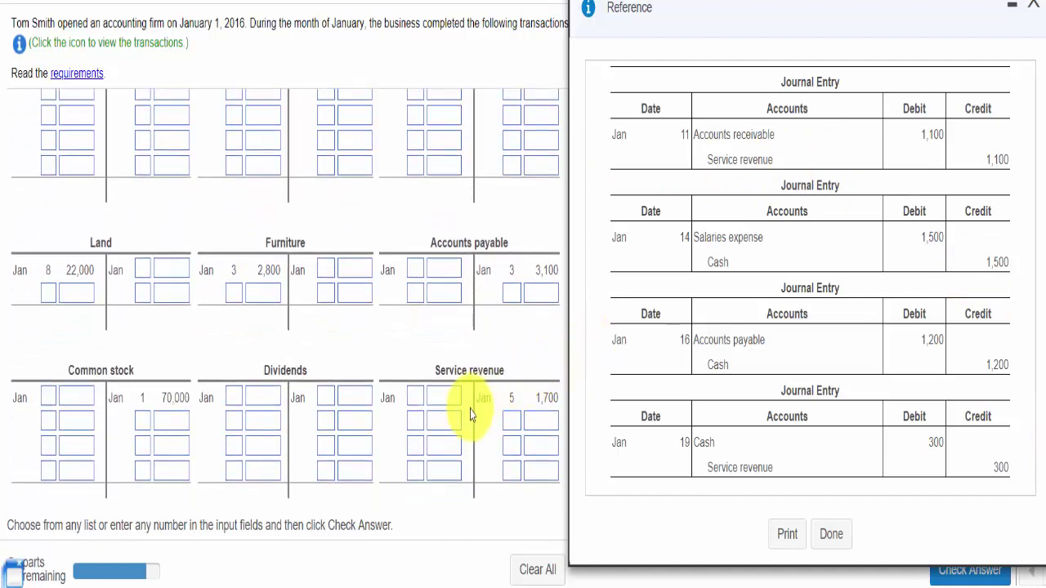
left_click(512, 420)
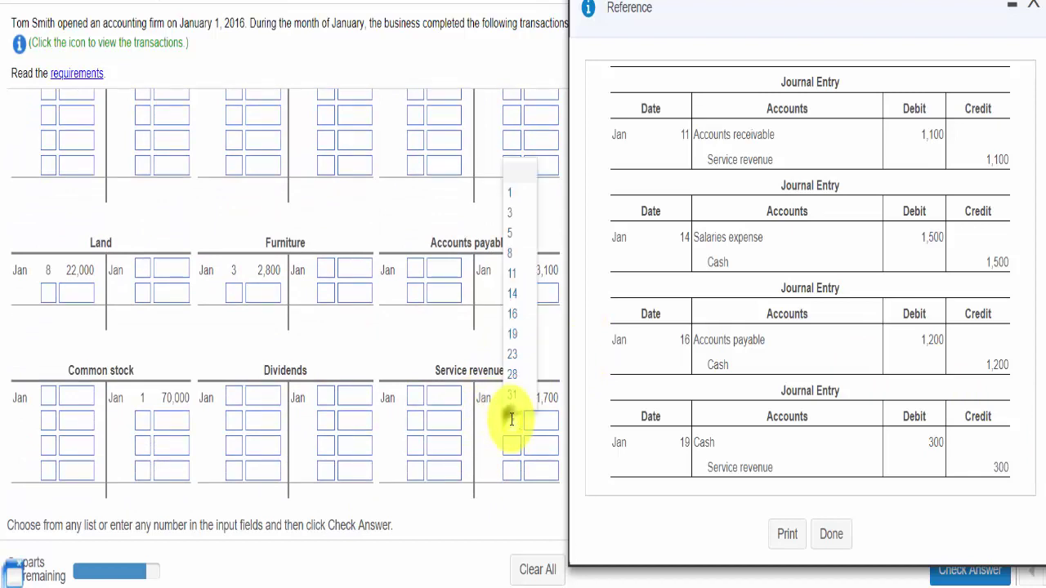
left_click(517, 265)
left_click(545, 423)
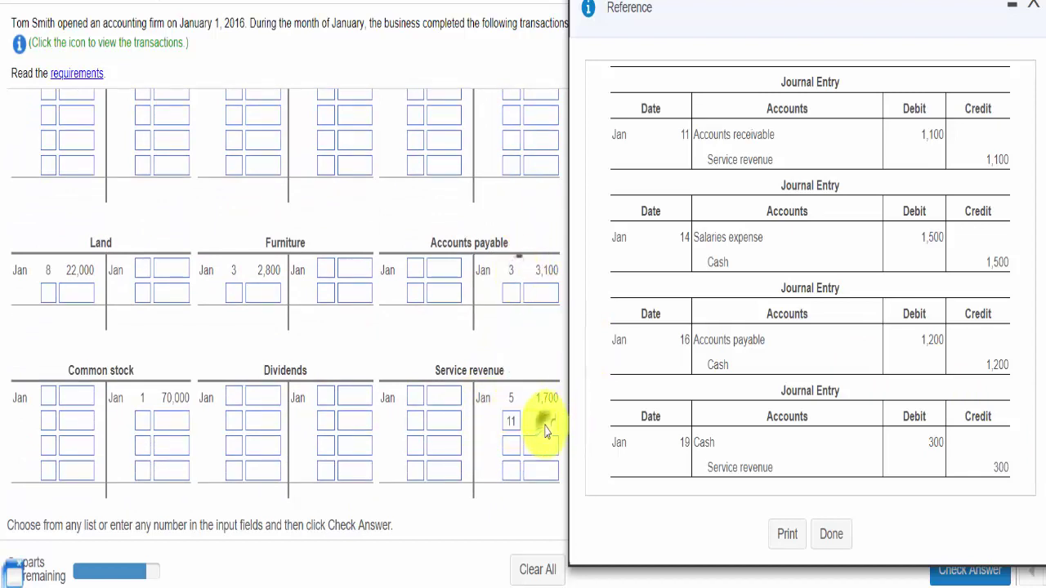
type("1100")
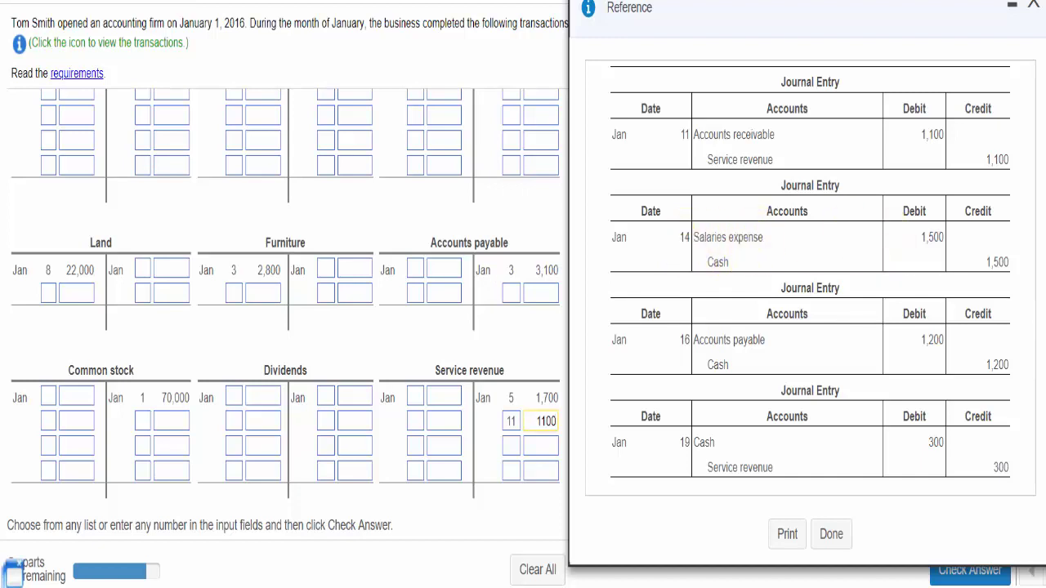
- Post the January 14 entry as a debit of 1500 to Salaries expense and a credit of 1500 to Cash
left_click_drag(1041, 433, 1041, 458)
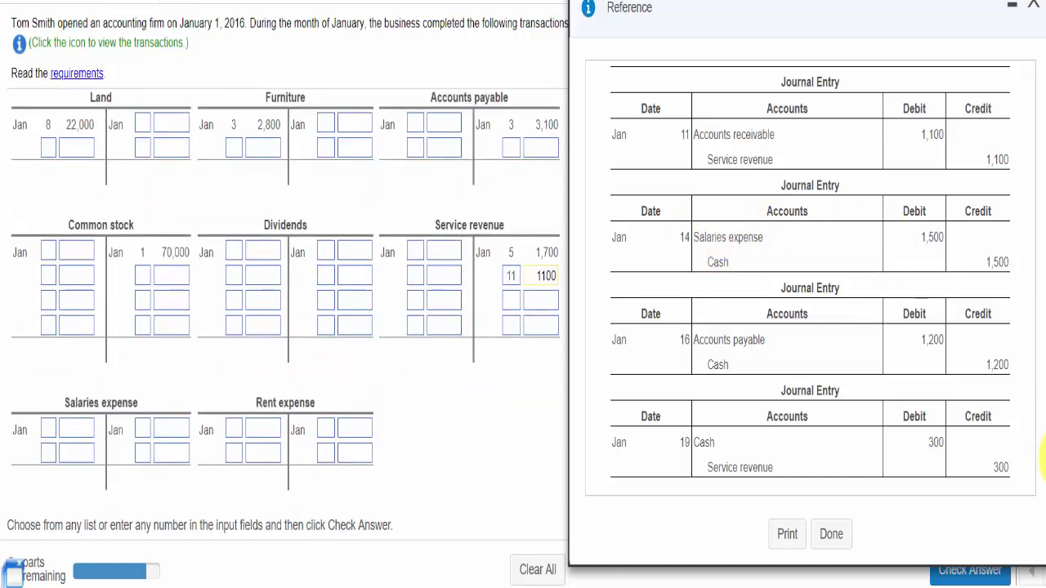
left_click(46, 429)
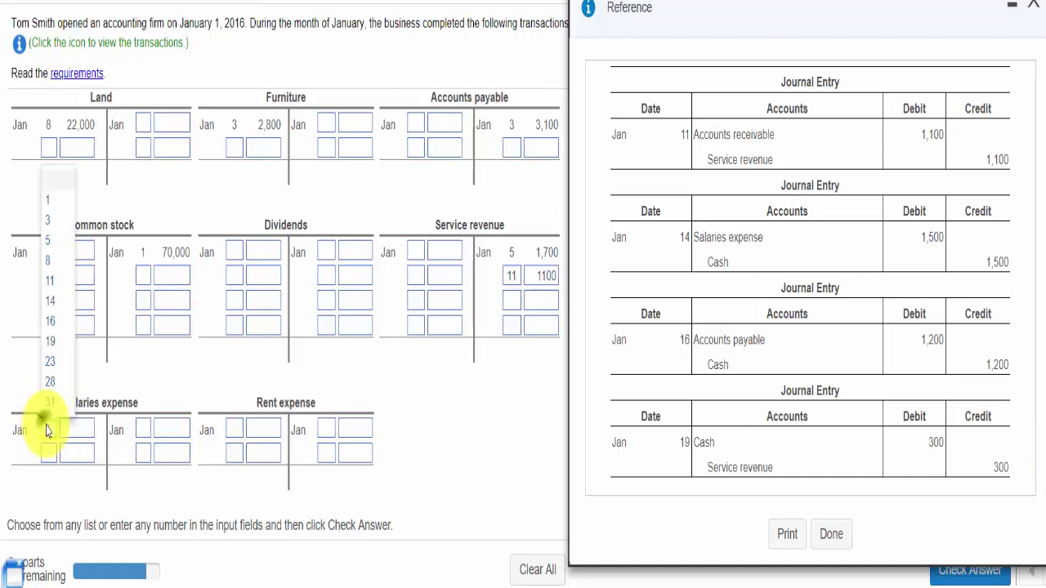
left_click(51, 301)
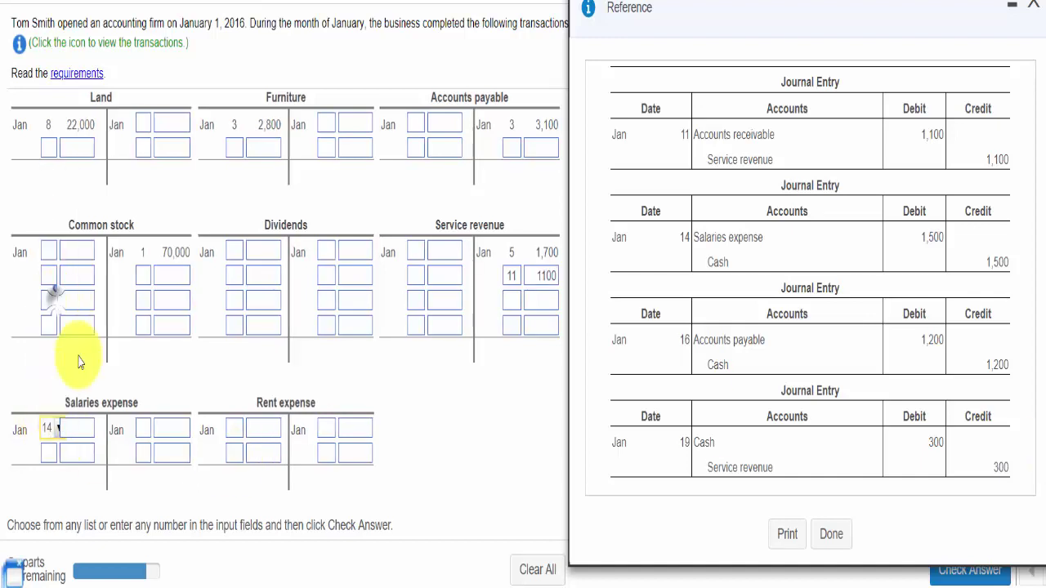
left_click(69, 433)
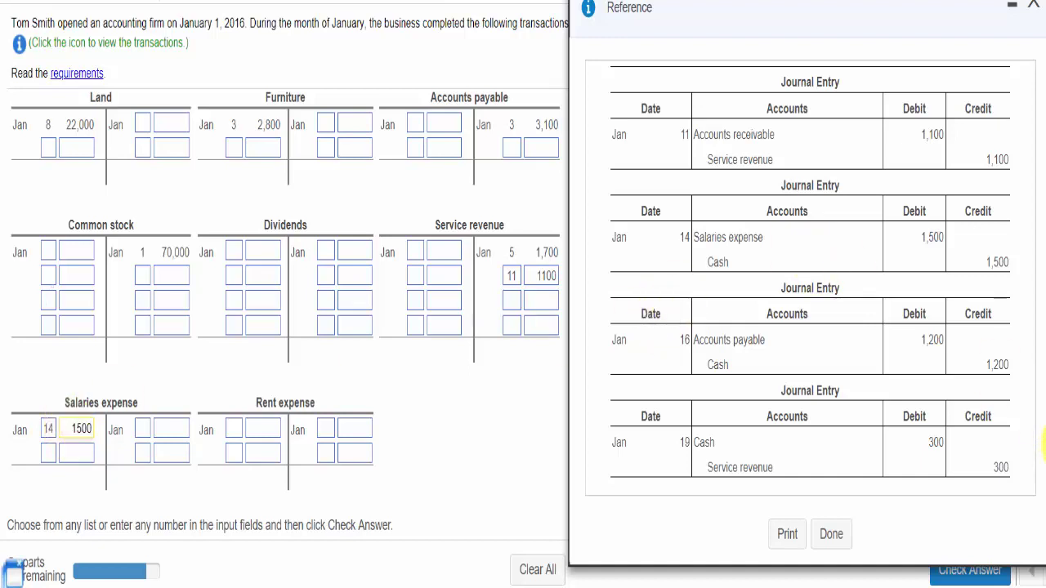
scroll(1039, 470, "up", 4)
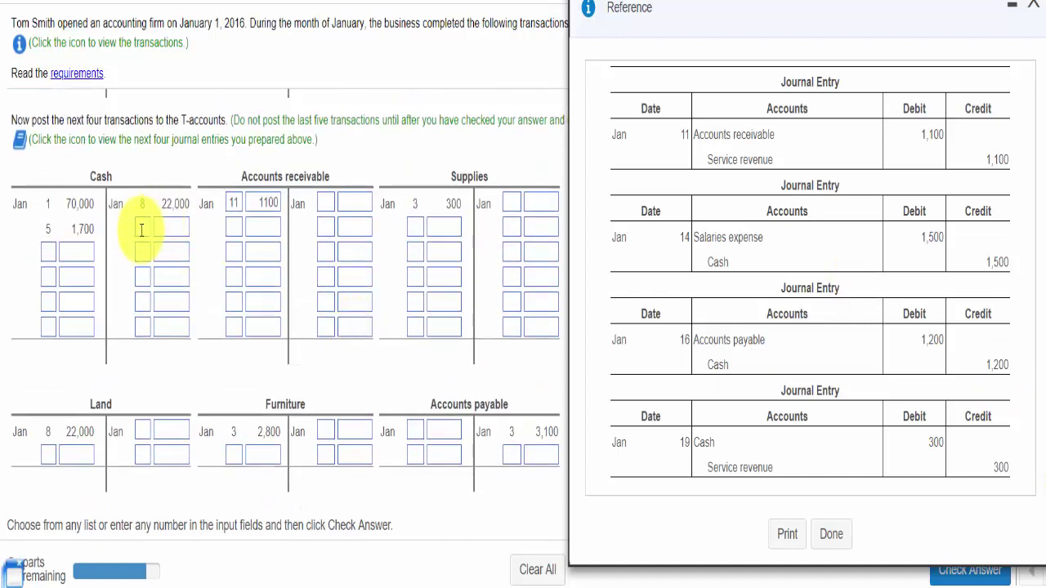
left_click(141, 236)
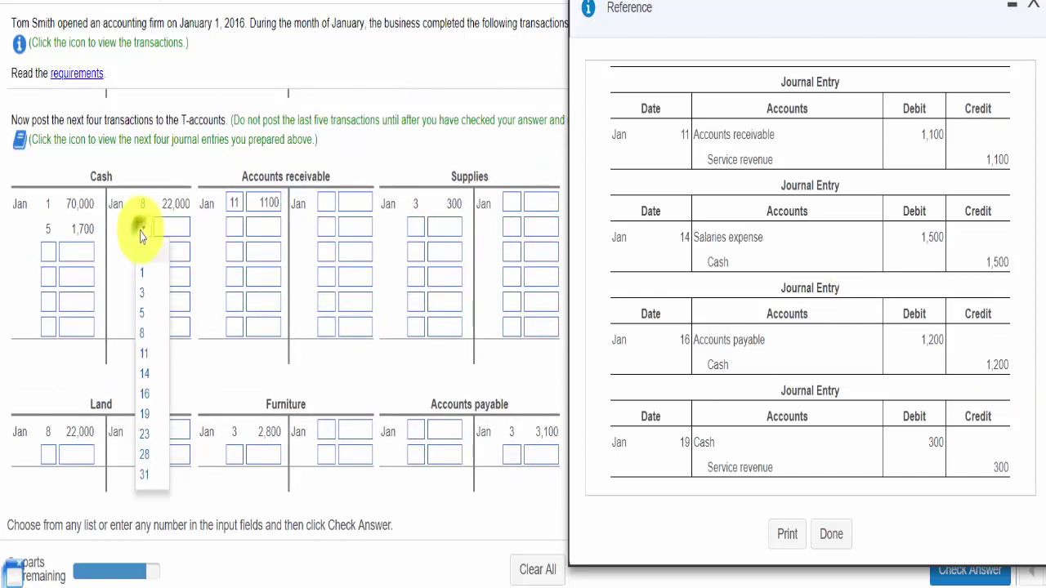
left_click(147, 377)
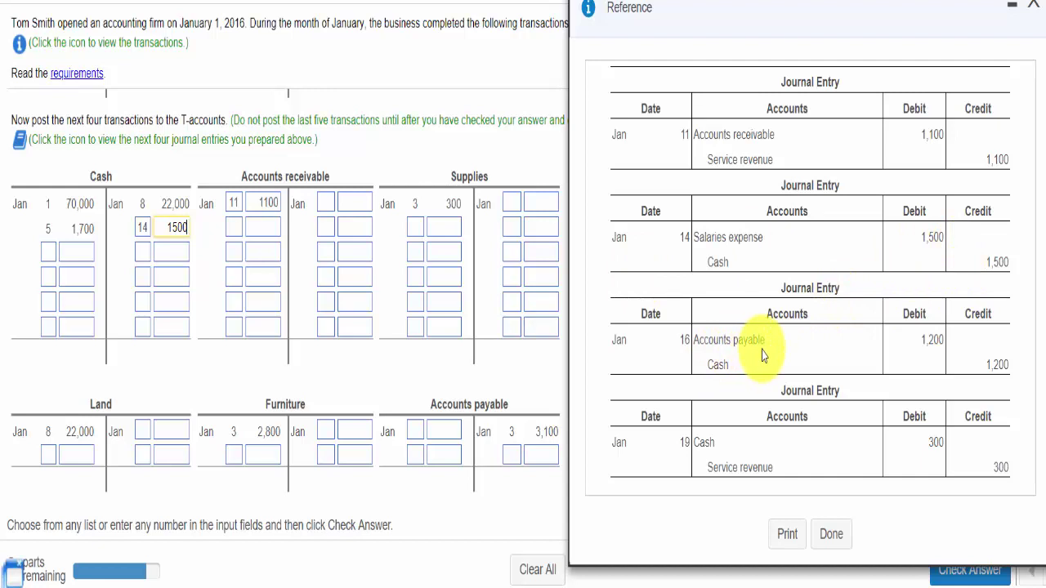
- Enter the January 16 amount of 1200 on the credit side of both the Accounts payable and Cash T-accounts
left_click(512, 459)
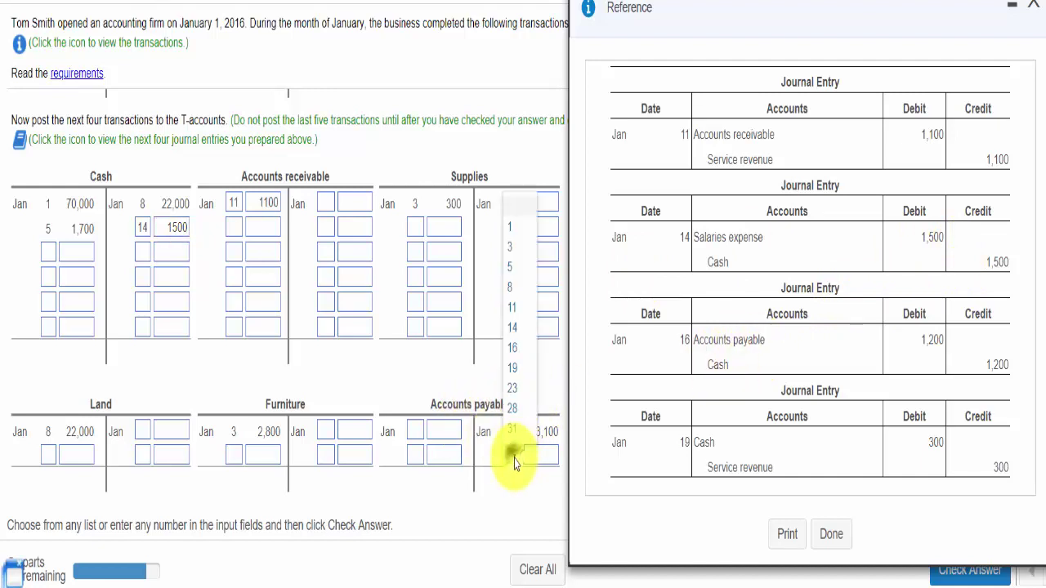
left_click(515, 349)
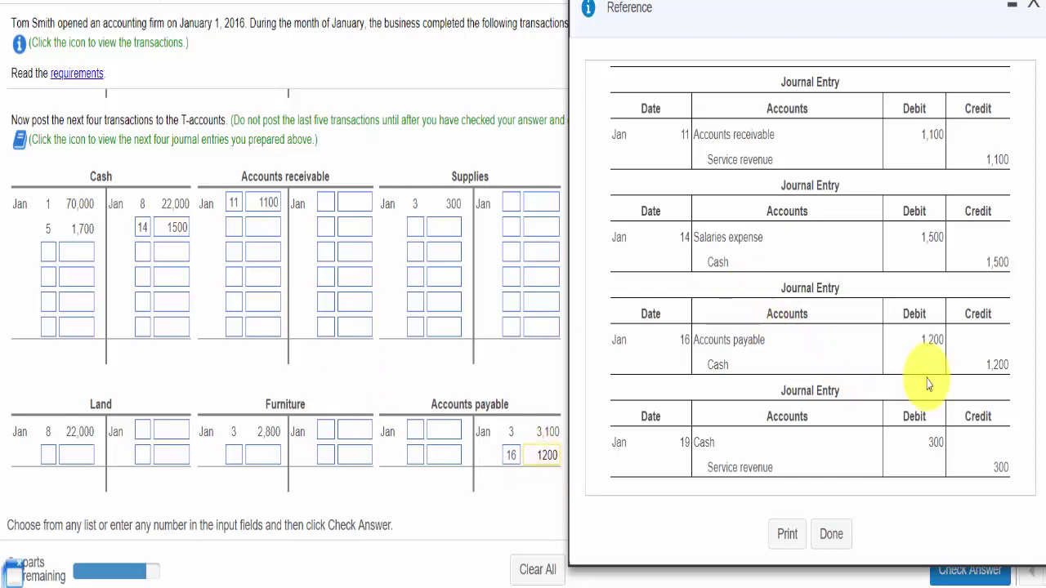
left_click(143, 251)
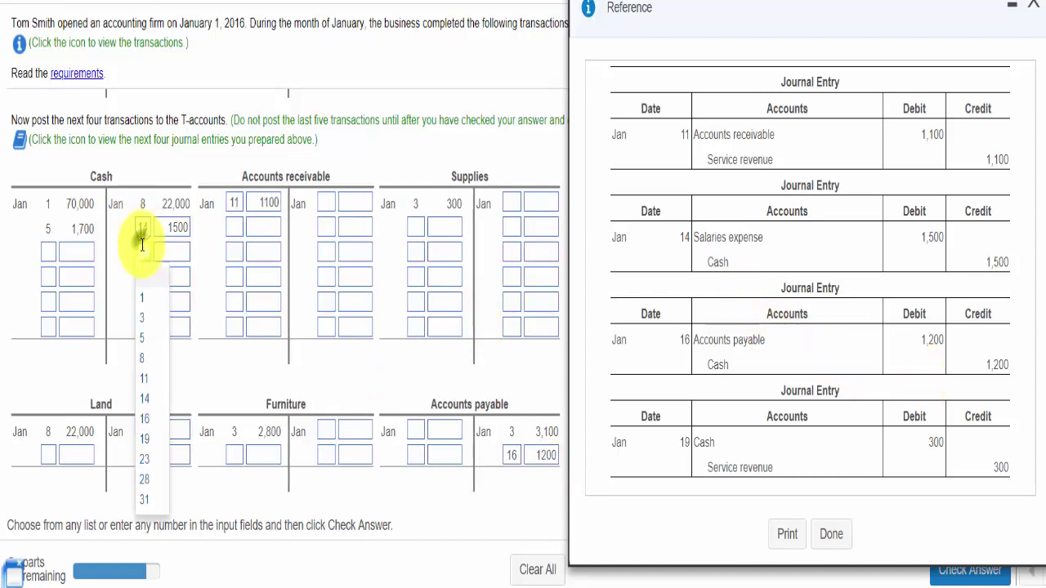
left_click(146, 420)
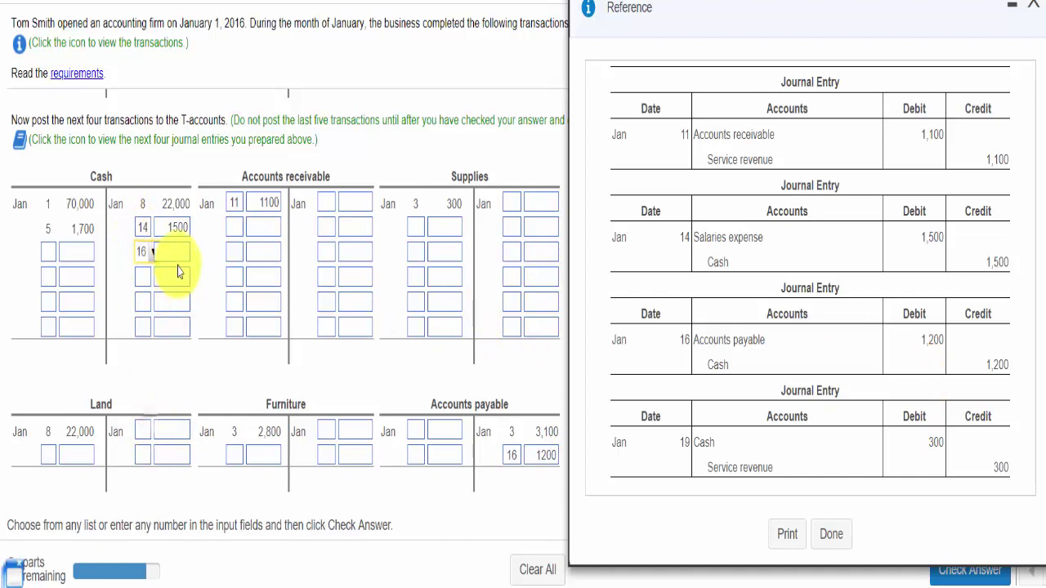
left_click(175, 254)
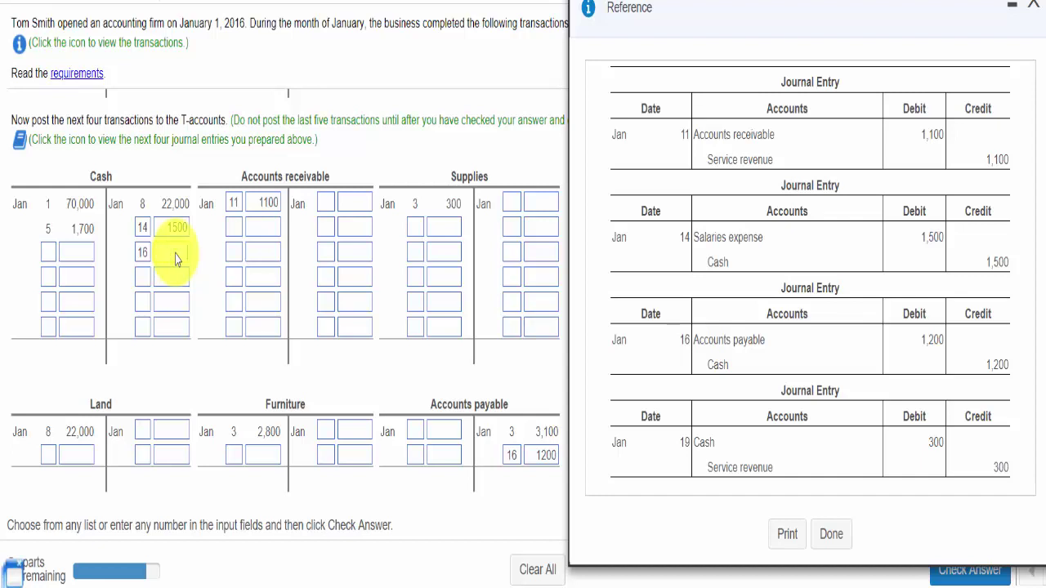
type("1200")
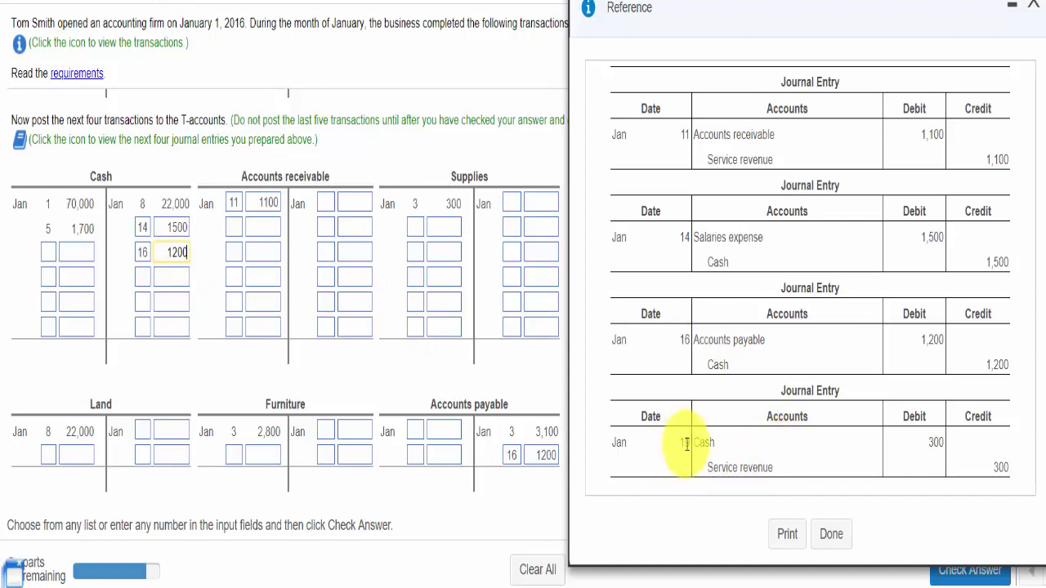
- Post the January 19 entry as a debit of 300 to Cash and a credit of 300 to Service revenue
left_click(48, 252)
left_click(50, 439)
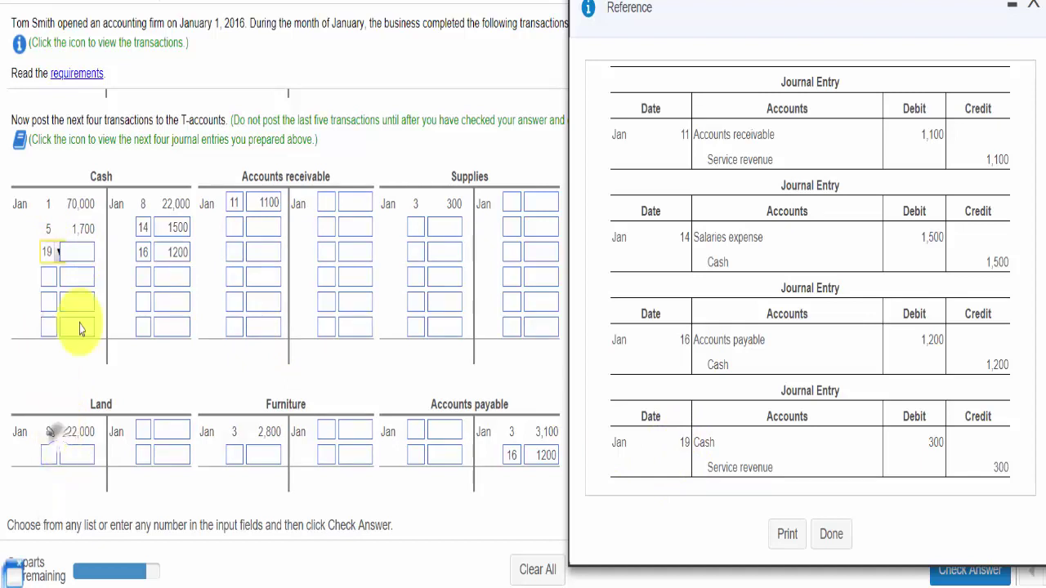
left_click(77, 259)
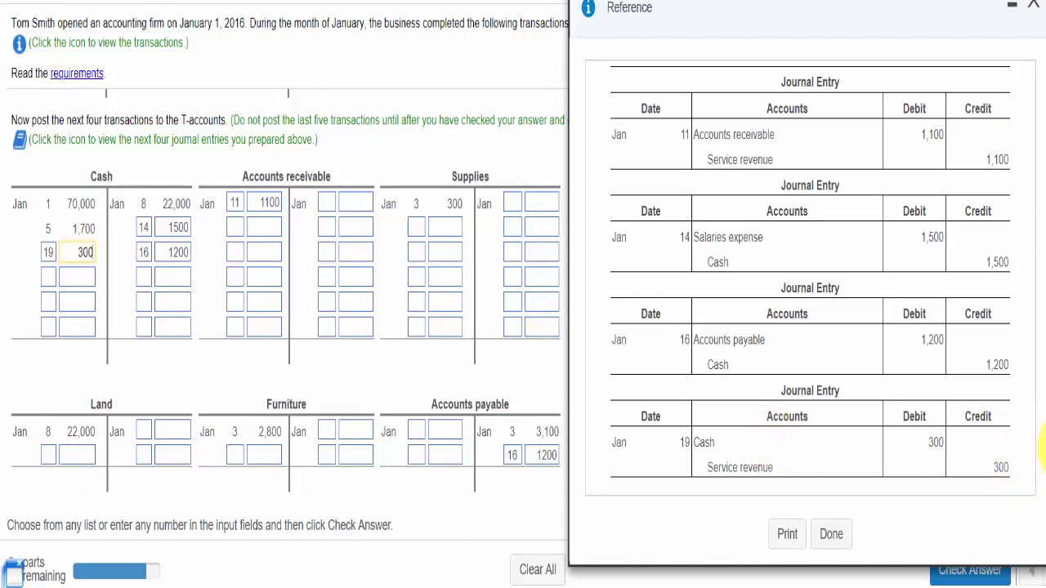
scroll(1042, 433, "down", 3)
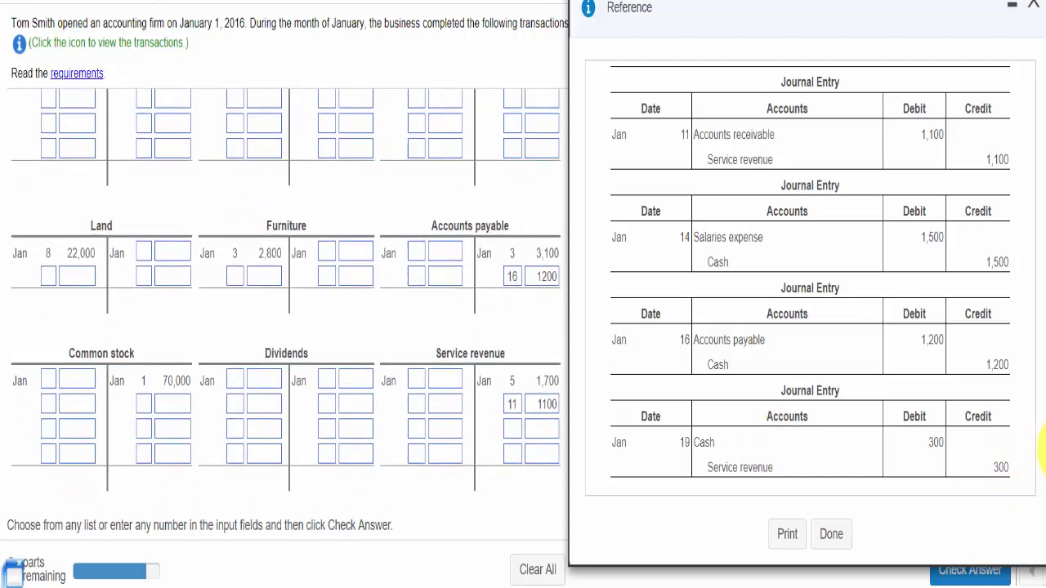
left_click(513, 412)
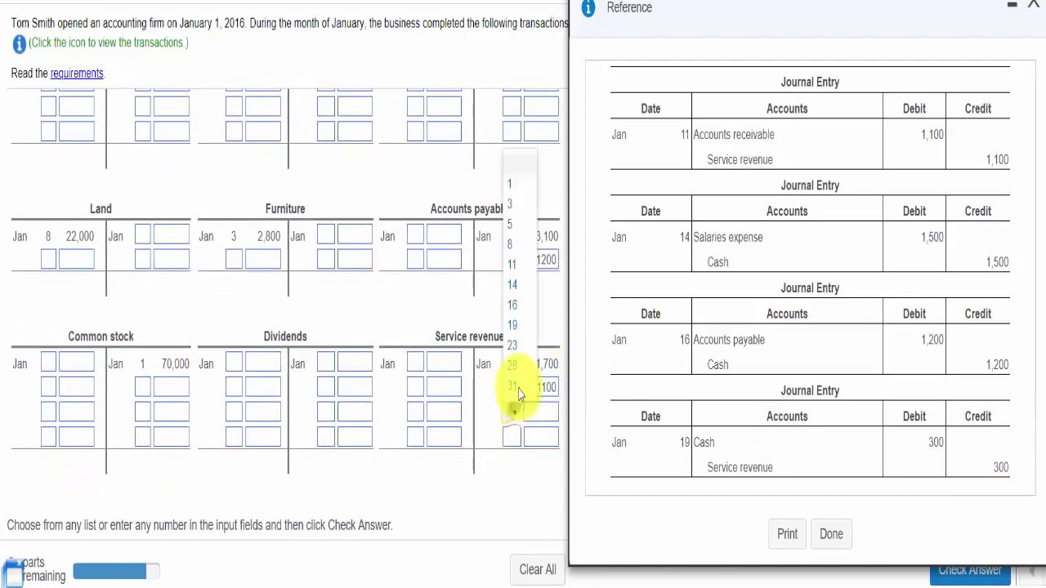
left_click(517, 327)
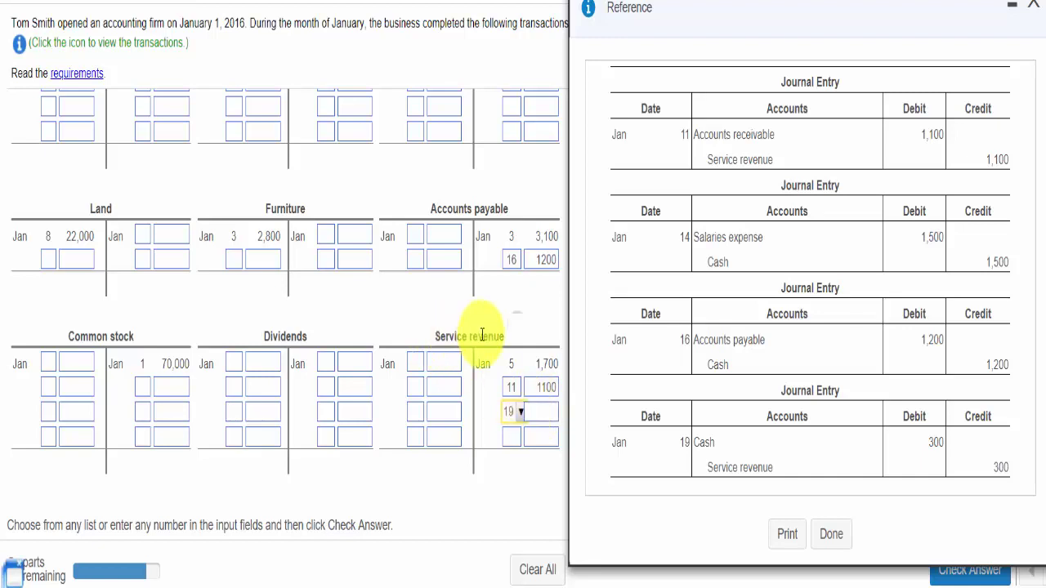
left_click(546, 416)
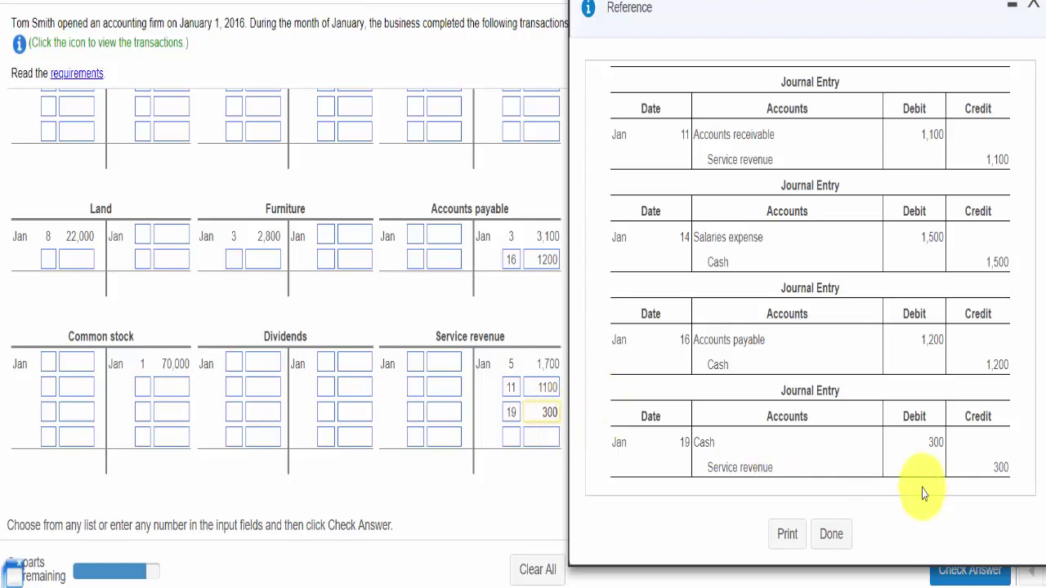
- Close the journal entry reference, review the posted T-accounts, submit the January 11 to 19 postings for checking, and dismiss the feedback
scroll(980, 466, "down", 3)
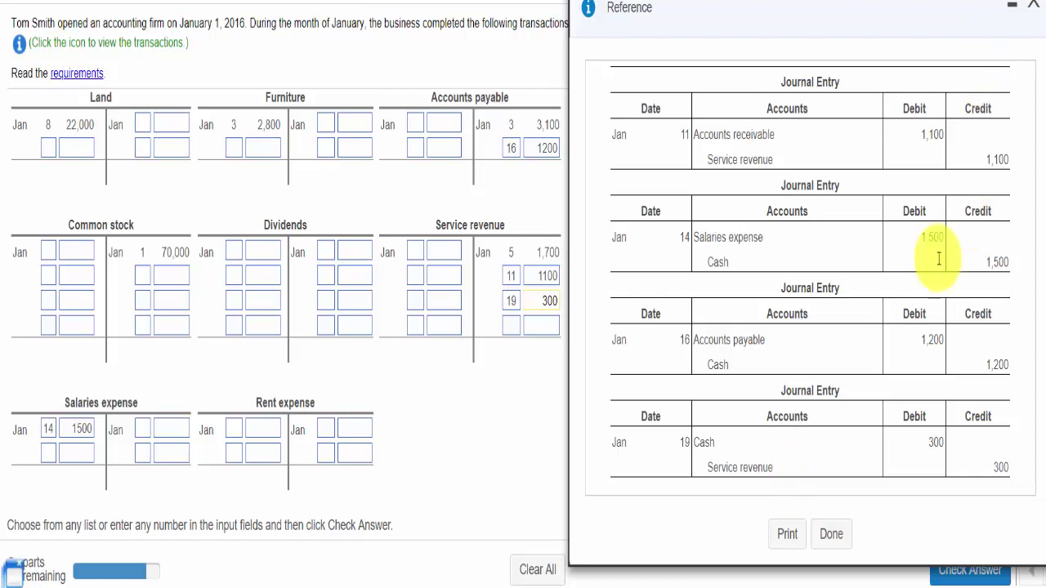
left_click(830, 535)
scroll(806, 532, "down", 3)
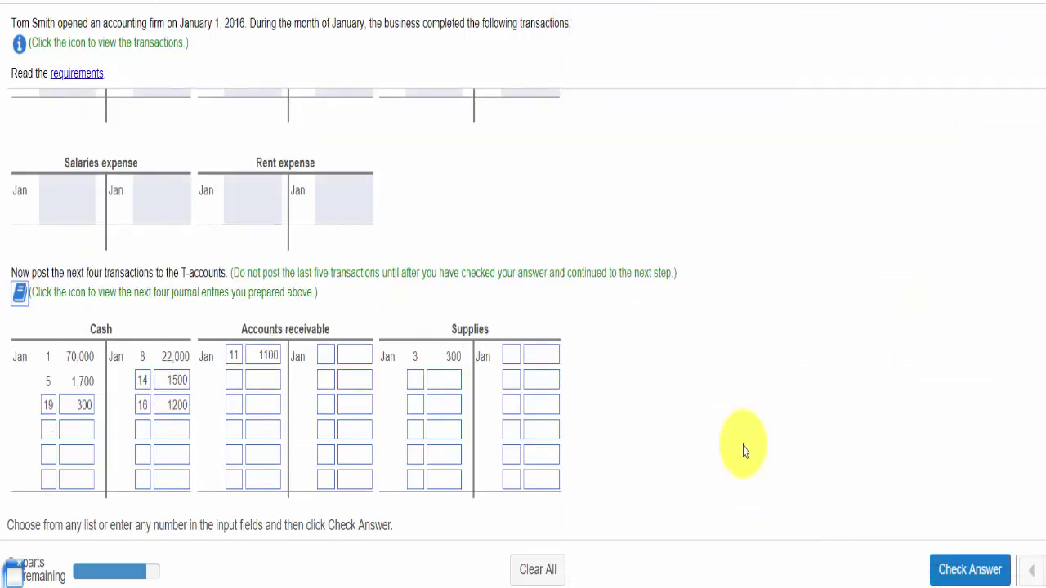
scroll(1043, 418, "down", 5)
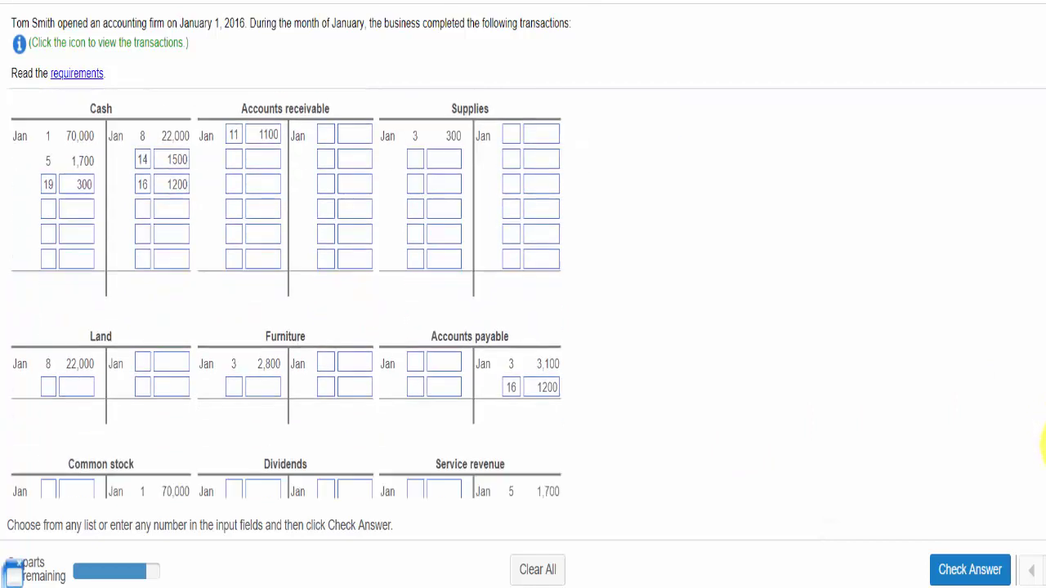
left_click(961, 569)
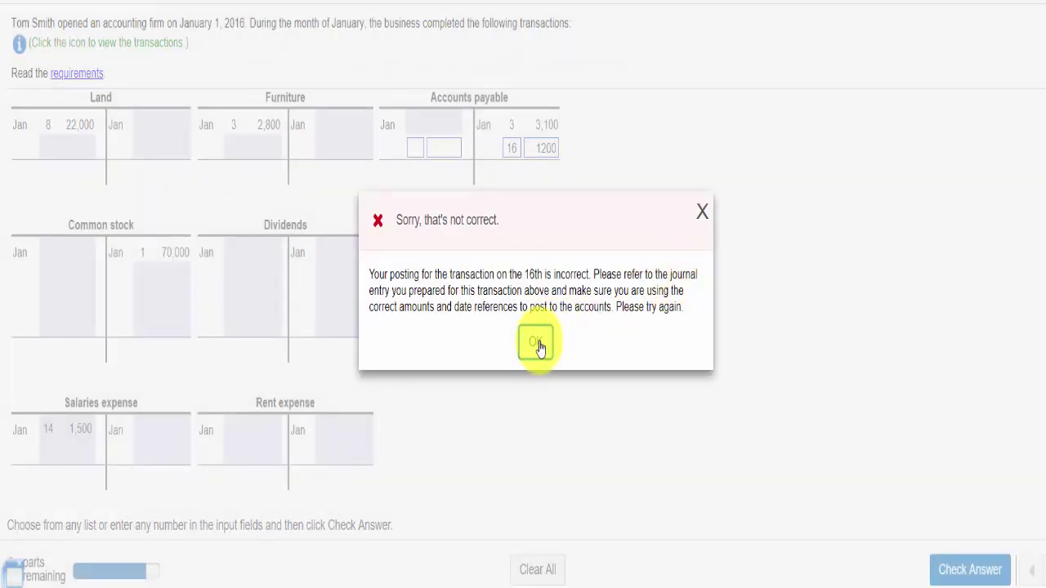
left_click(536, 343)
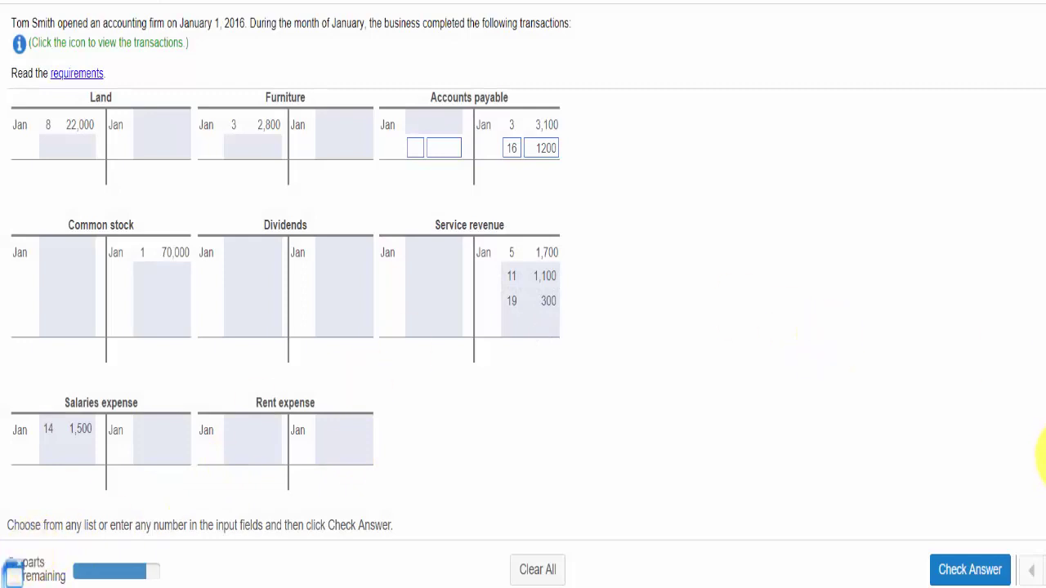
scroll(1043, 458, "up", 3)
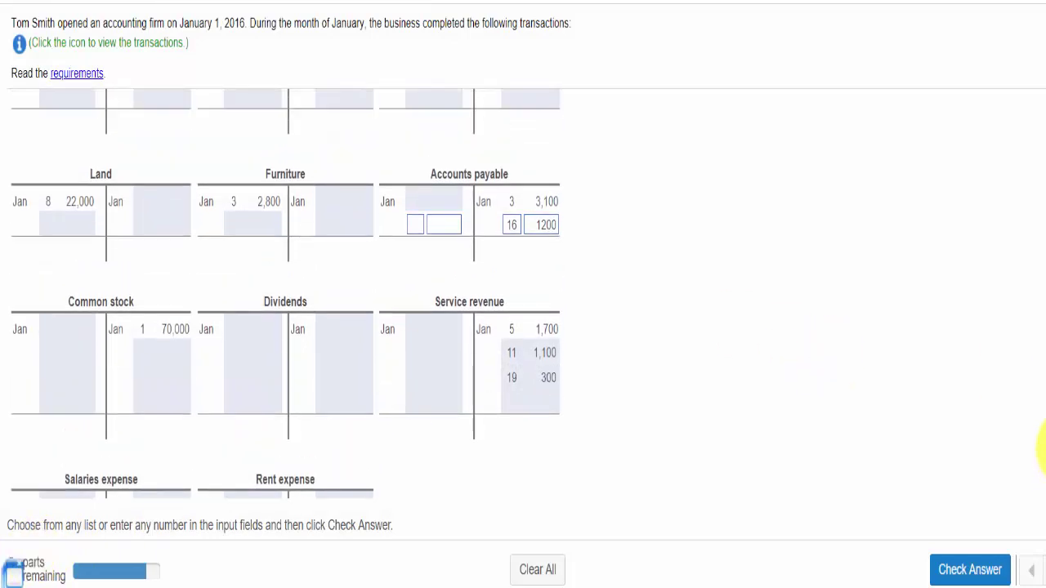
- Consult the January 11 to 19 journal entries and clear the January 16 date and amount from the credit side of Accounts payable
scroll(1043, 433, "up", 2)
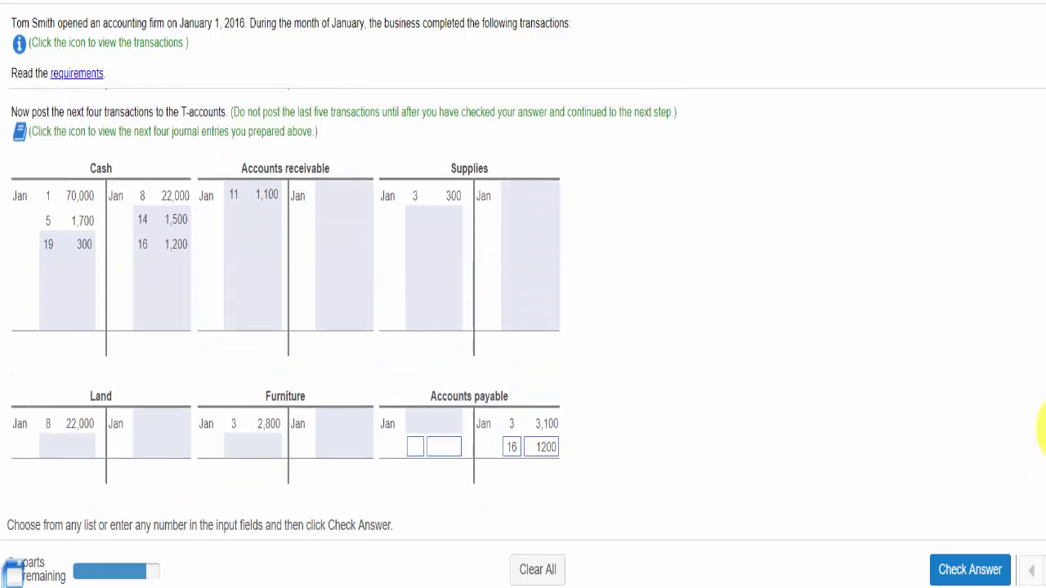
left_click(17, 135)
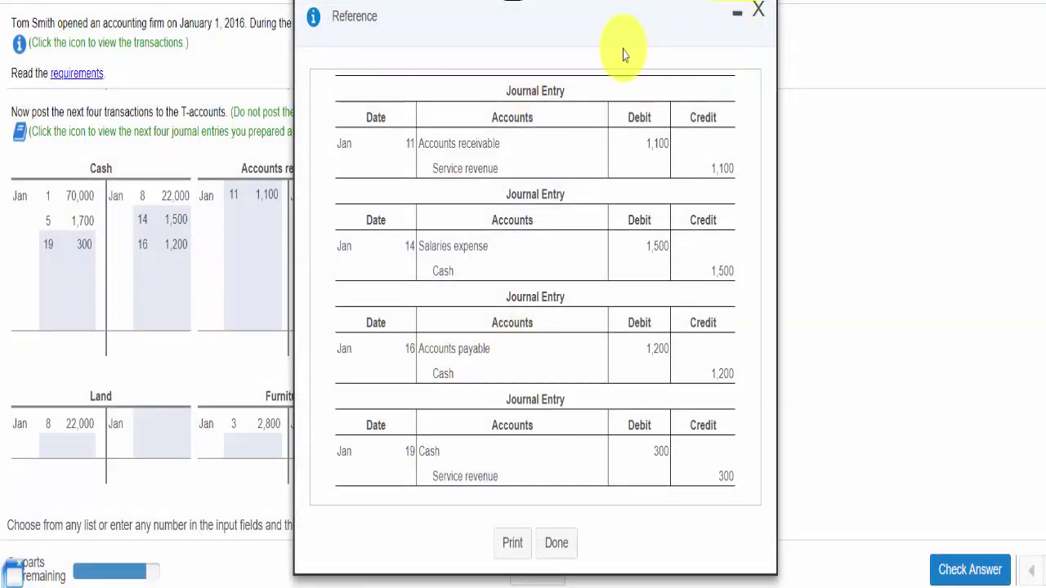
left_click_drag(592, 39, 904, 85)
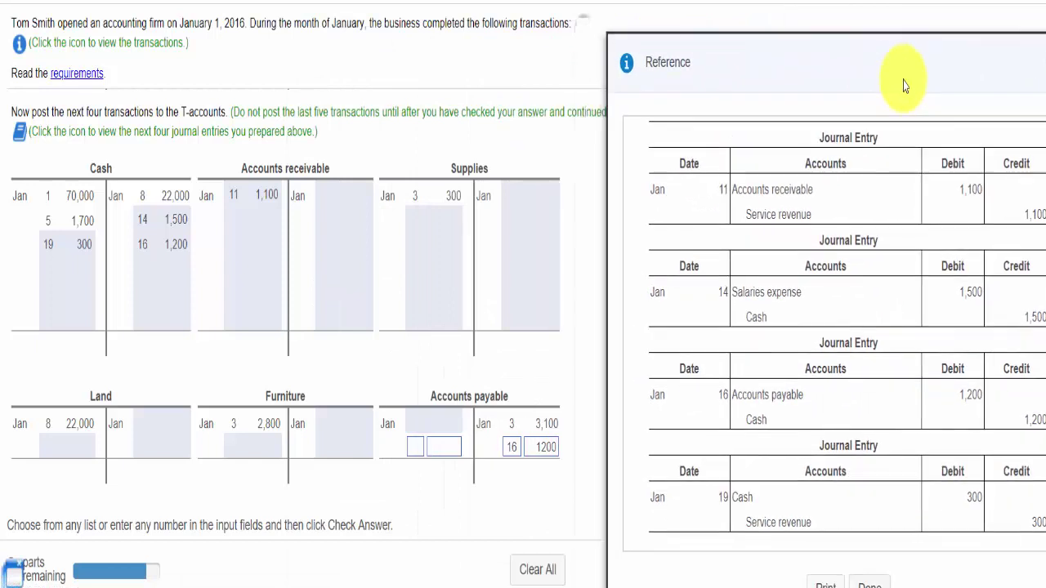
left_click(514, 446)
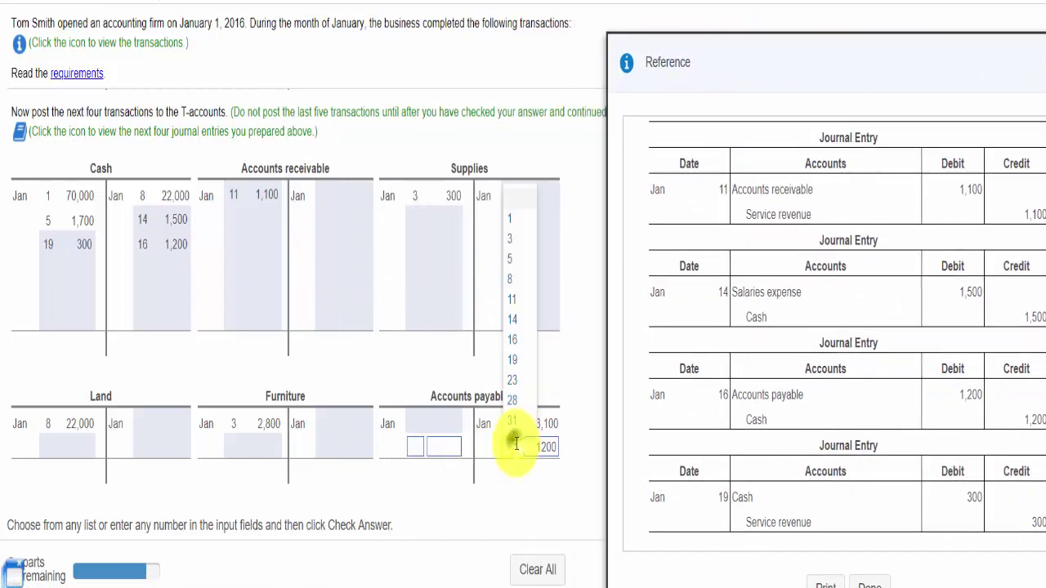
left_click(518, 204)
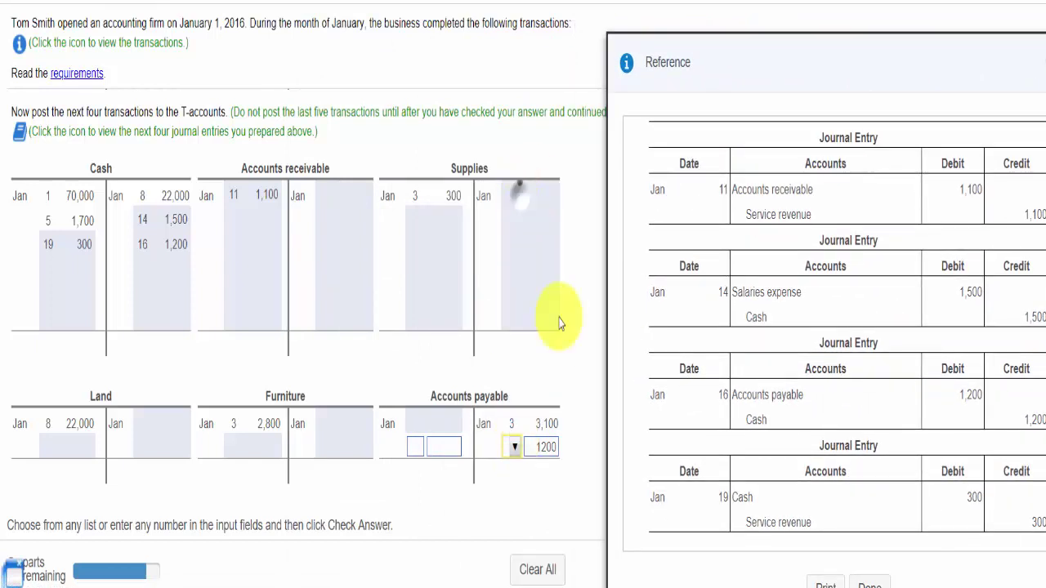
left_click(554, 446)
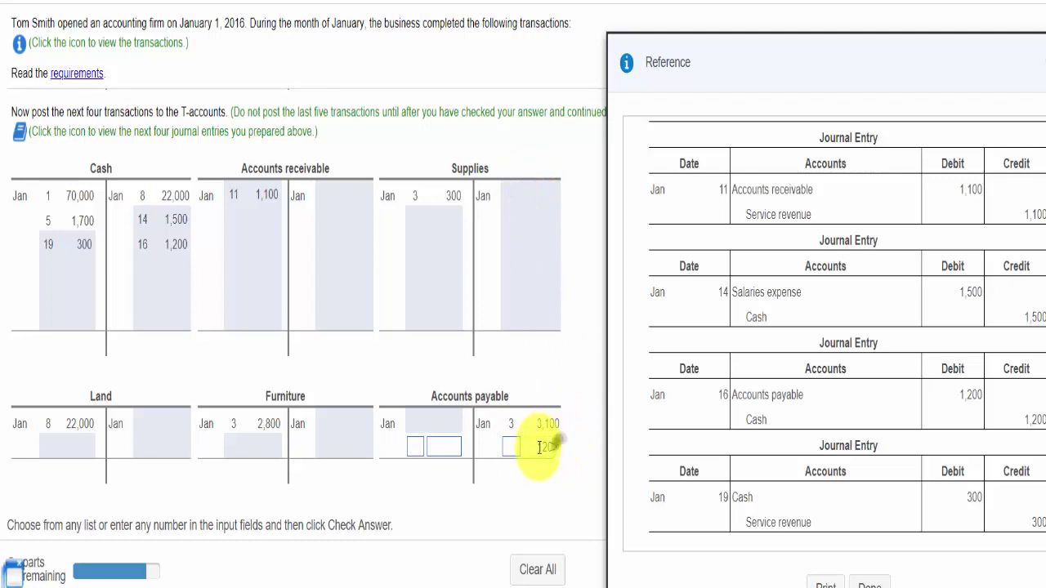
left_click_drag(539, 447, 574, 454)
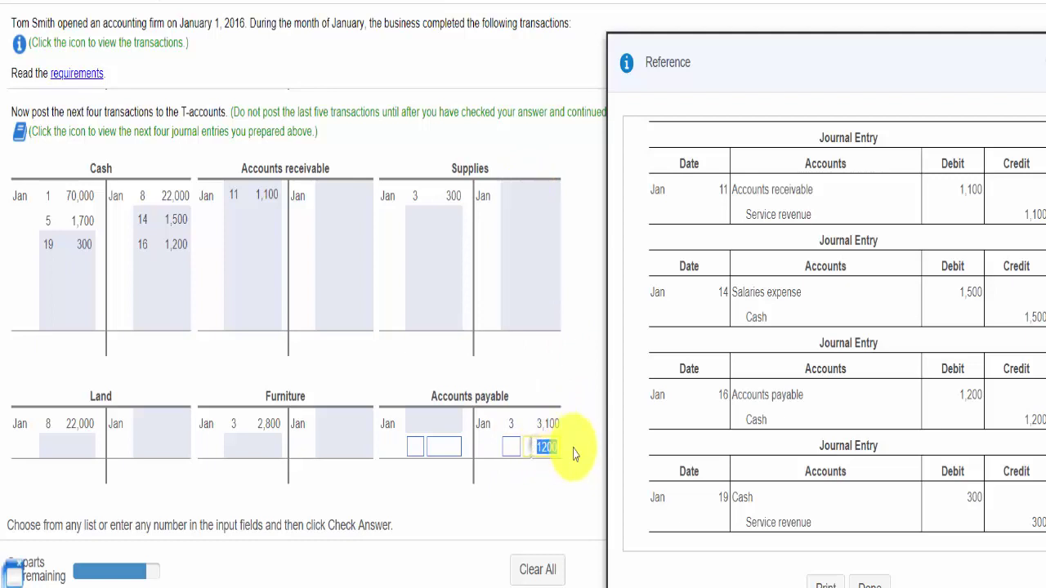
key("BackSpace")
- Post the January 16 amount of 1200 on the debit side of the Accounts payable T-account
left_click(417, 446)
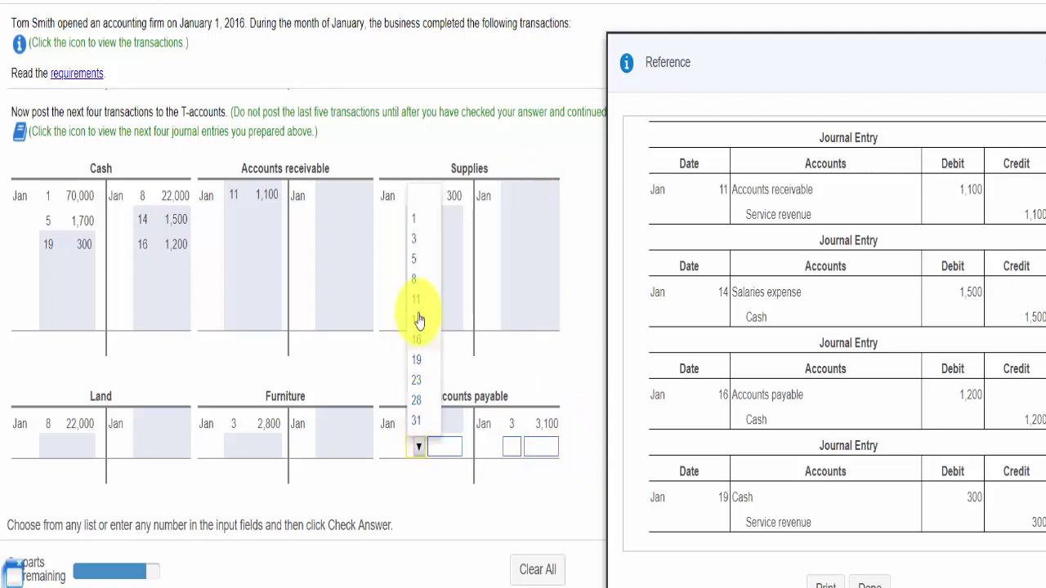
left_click(420, 340)
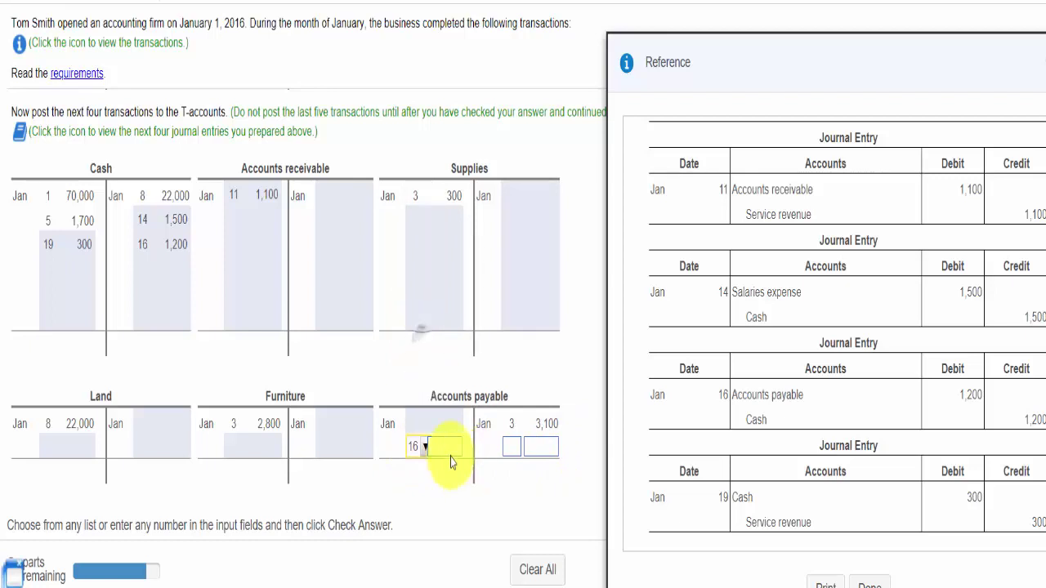
left_click(446, 454)
type("1200")
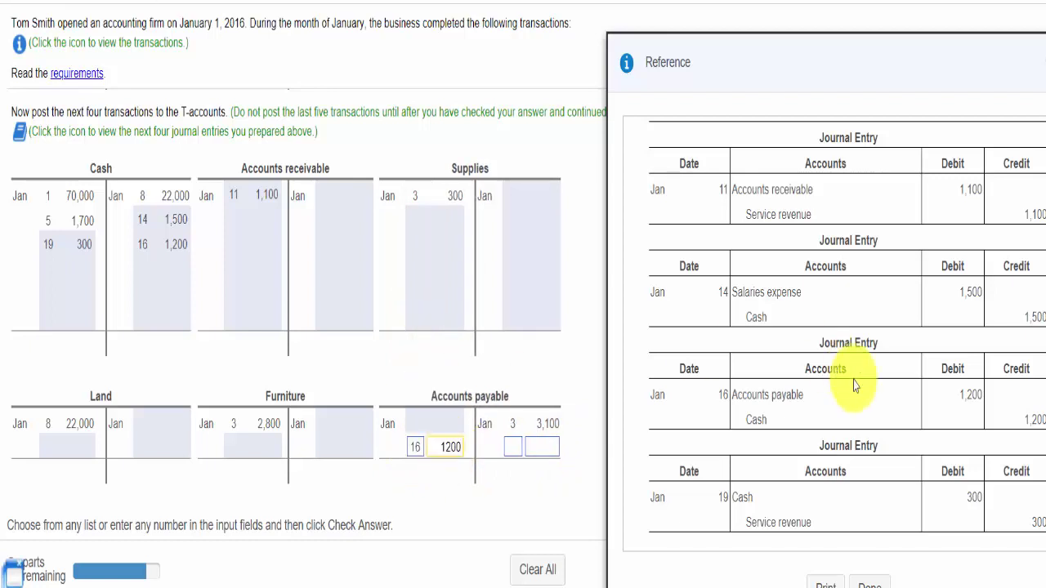
- Close the journal entry reference, submit the corrected January 11 to 19 postings for checking, and dismiss the feedback
left_click(1041, 62)
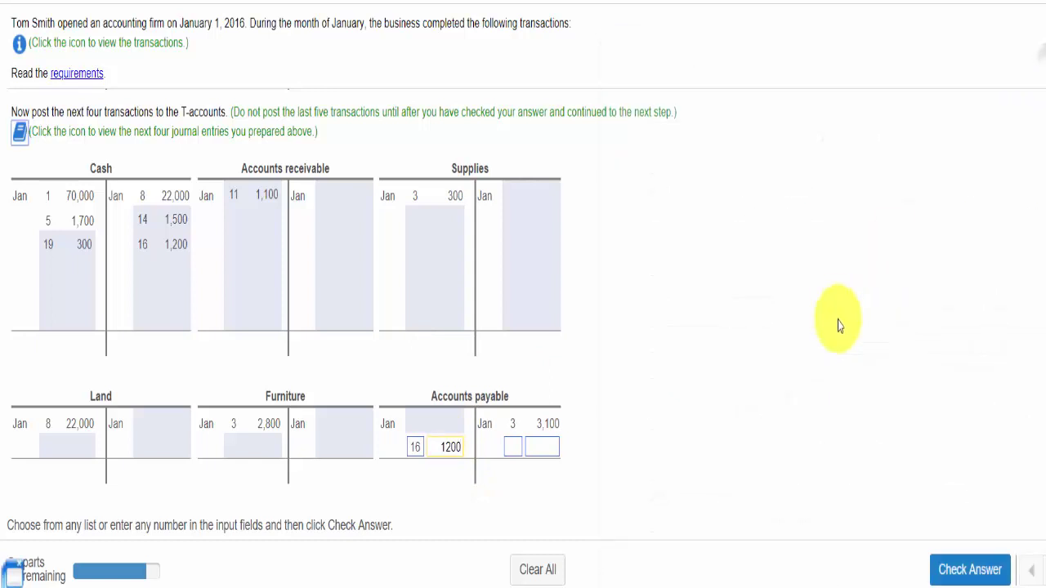
left_click(948, 572)
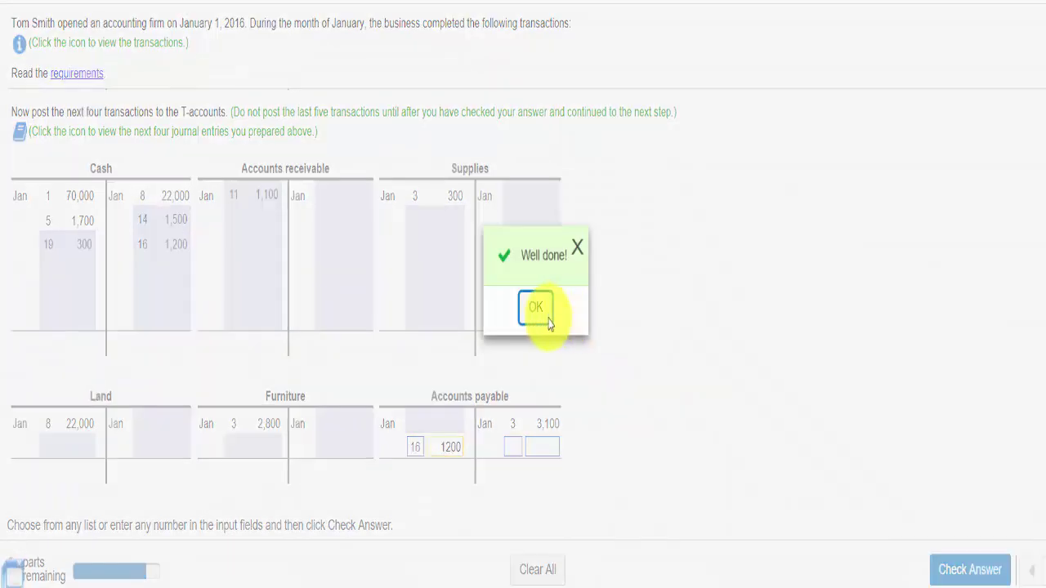
left_click(532, 310)
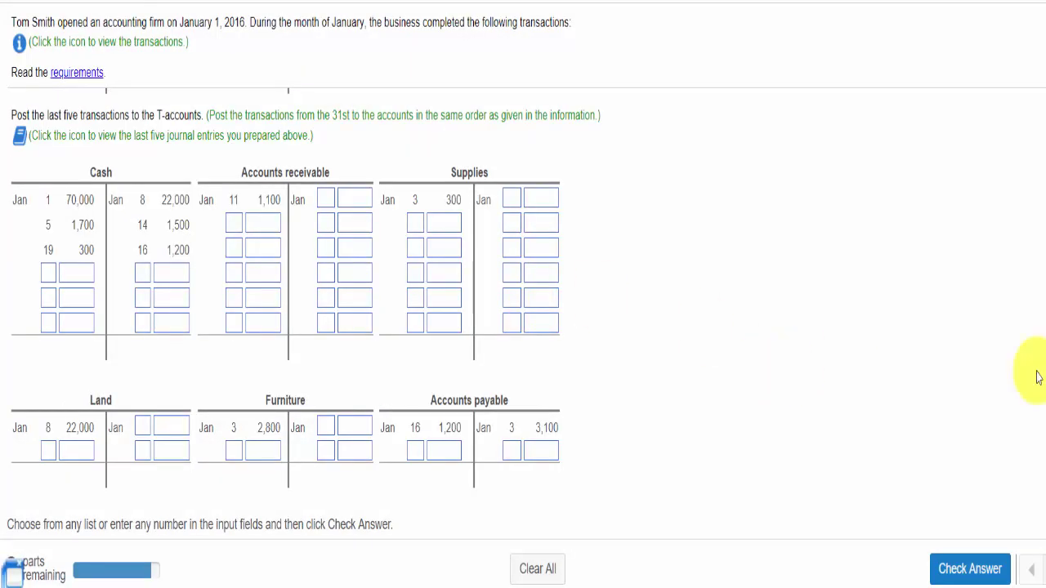
- Open the last five journal entries as a reference and place the window beside the T-accounts
scroll(1043, 445, "down", 4)
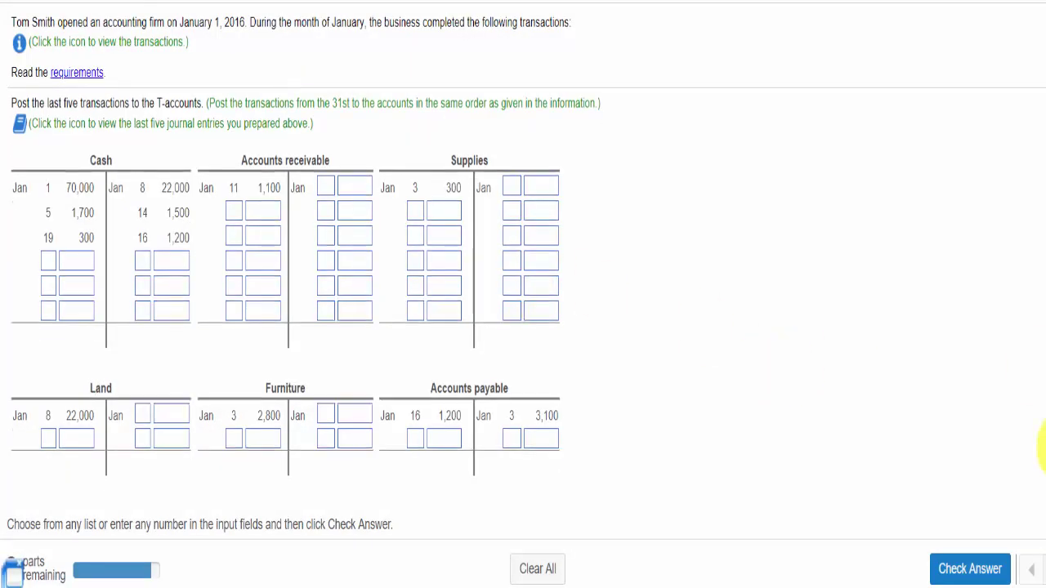
scroll(1044, 487, "up", 4)
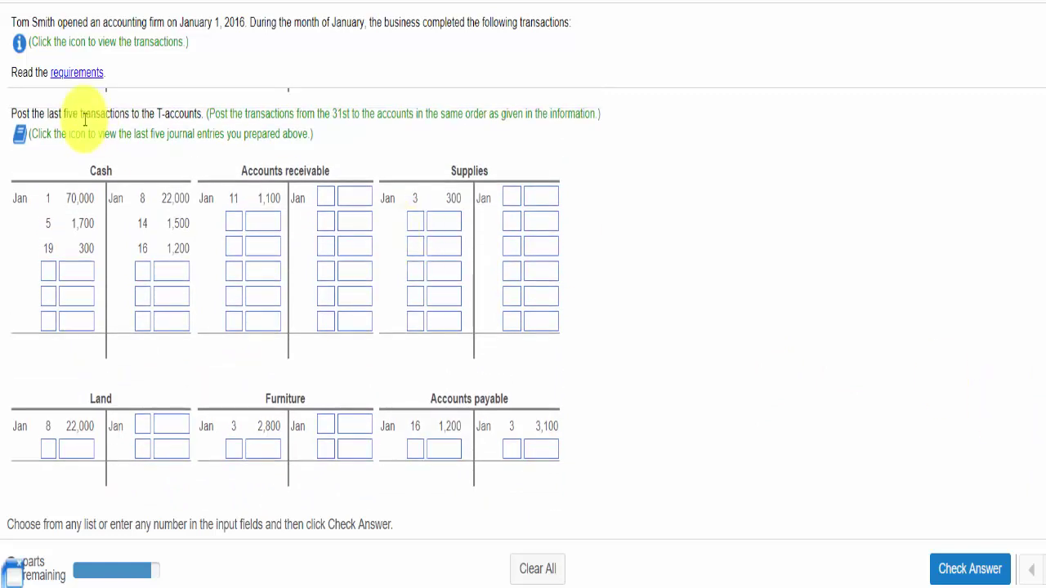
left_click(18, 136)
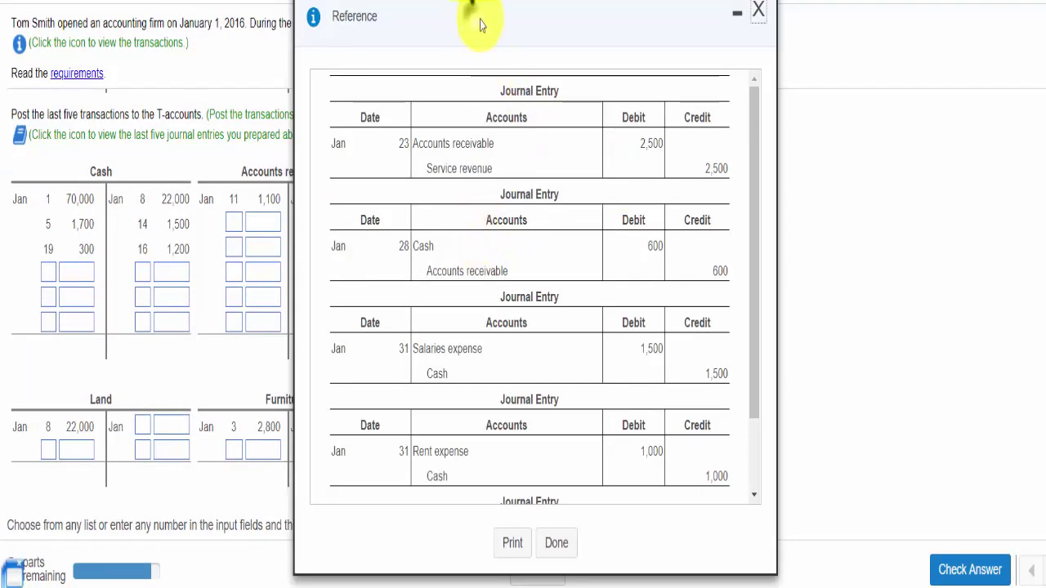
left_click_drag(480, 26, 760, 31)
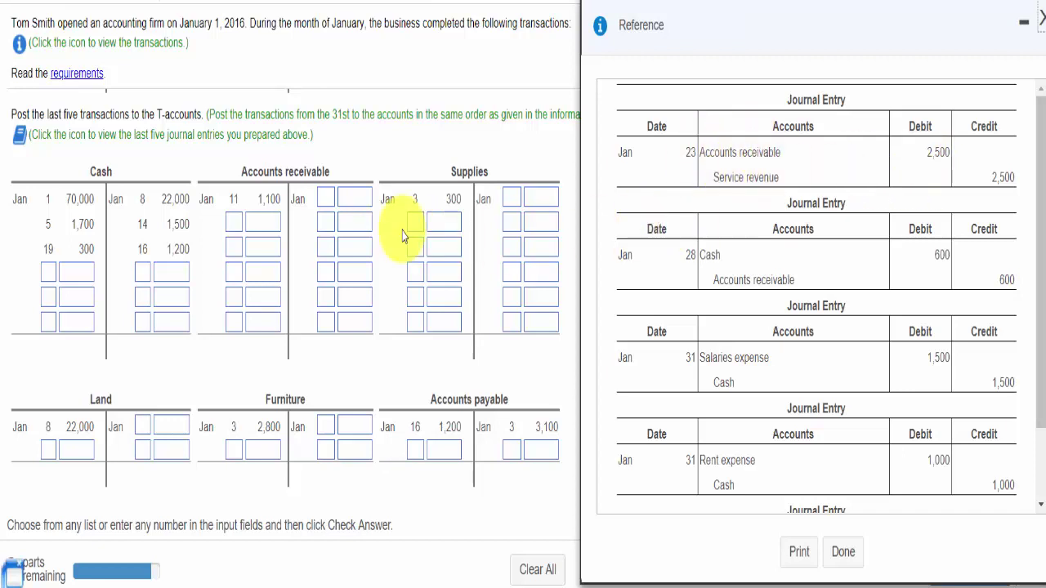
- Post the January 23 entry as a debit of 2500 to Accounts receivable and a credit of 2500 to Service revenue
left_click(236, 224)
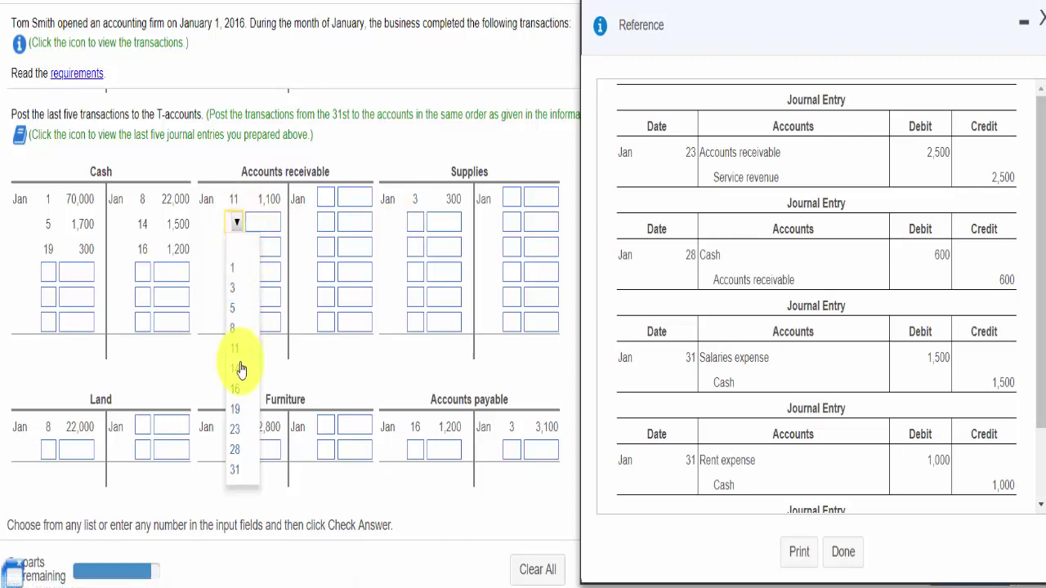
left_click(238, 431)
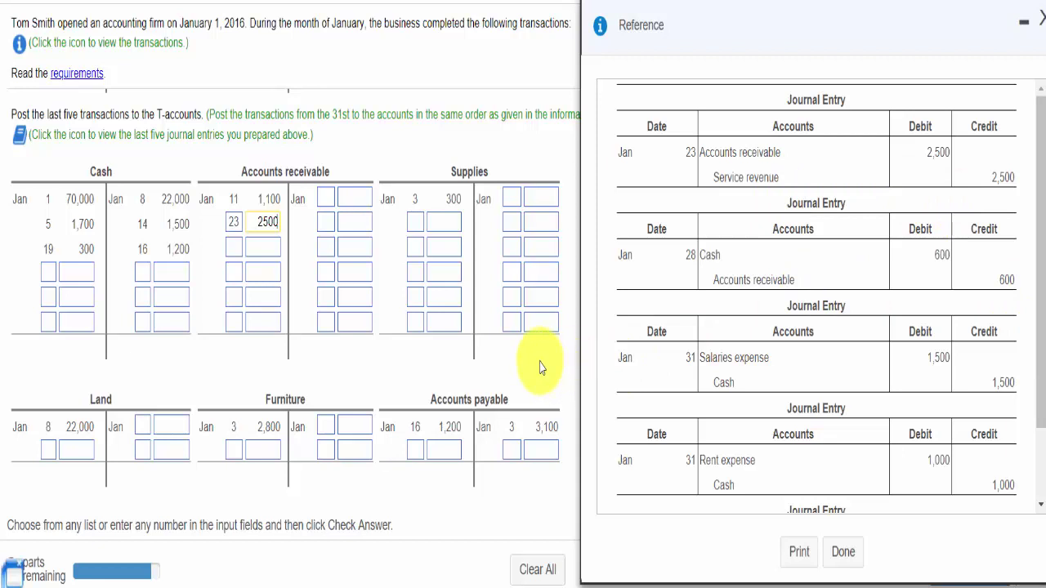
scroll(539, 363, "down", 3)
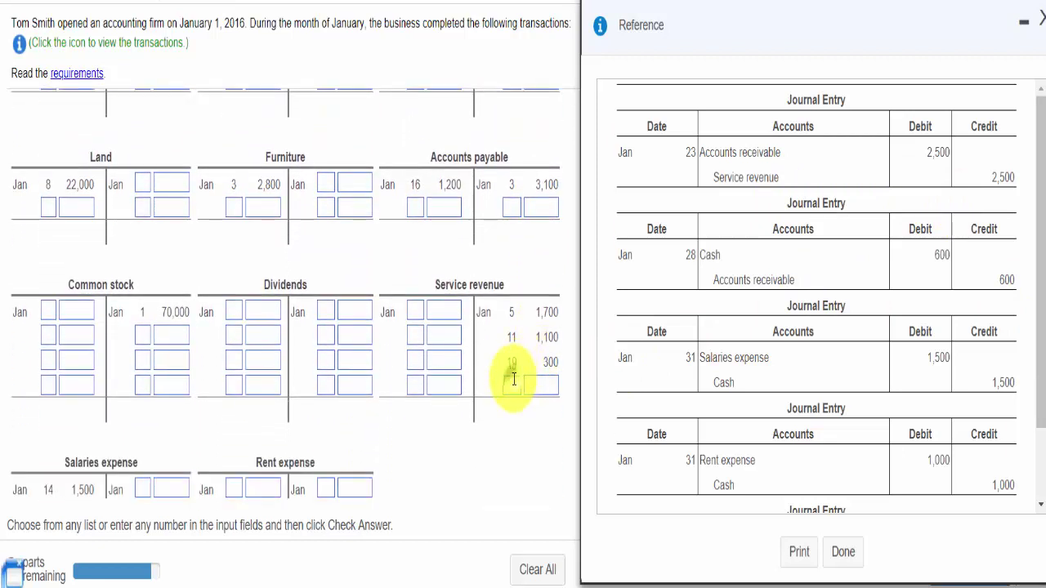
left_click(512, 381)
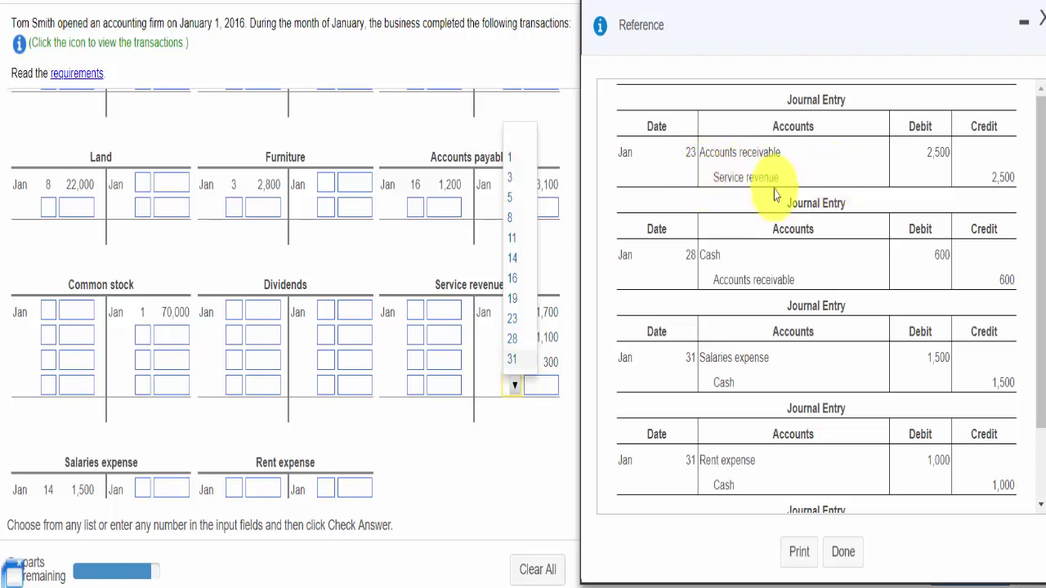
left_click(514, 320)
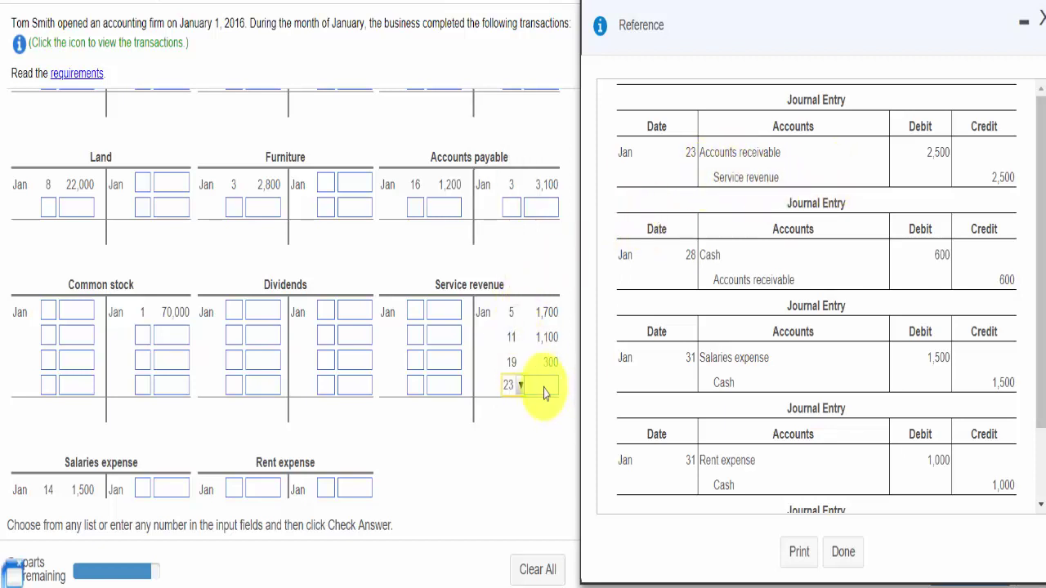
left_click(544, 387)
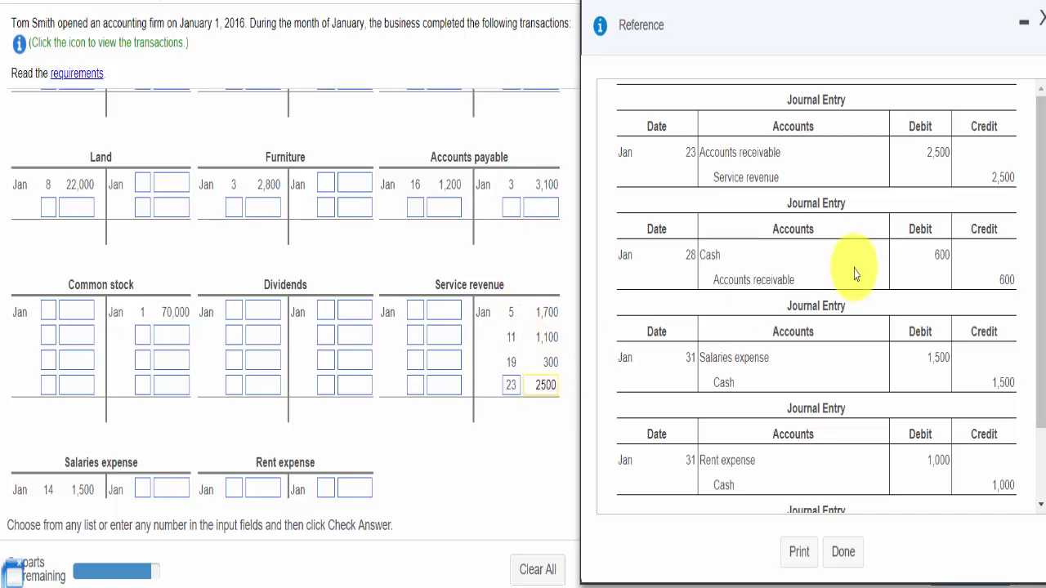
- Post the January 28 entry as a debit of 600 to Cash and a credit to Accounts receivable
scroll(1042, 355, "down", 1)
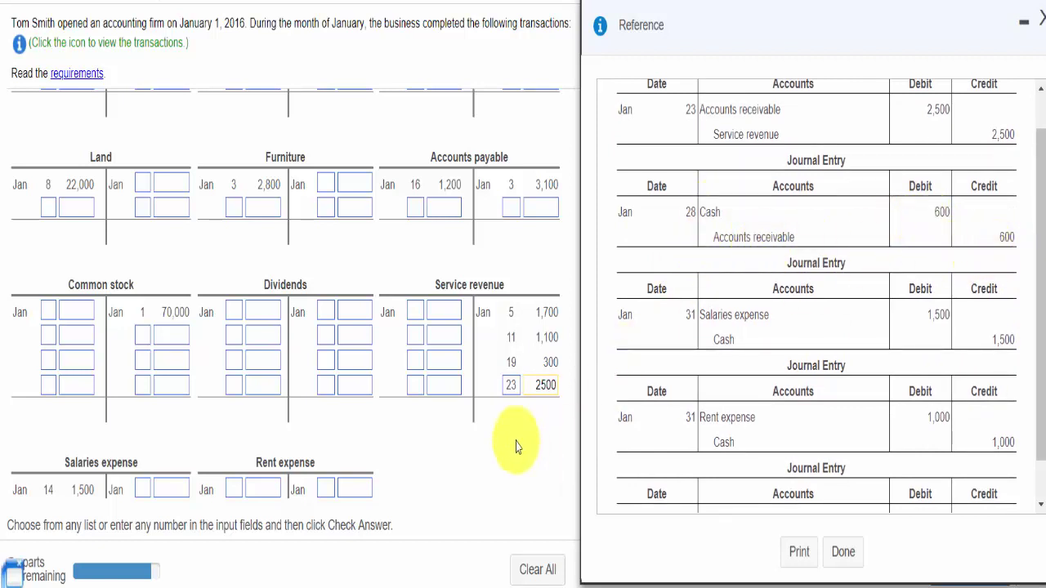
scroll(516, 445, "up", 3)
scroll(516, 445, "up", 2)
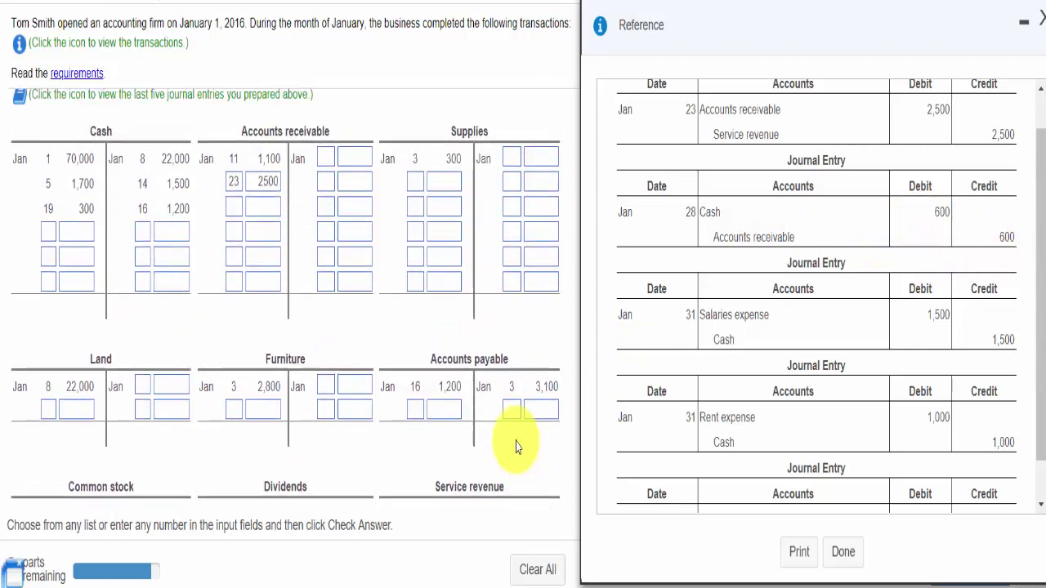
left_click(49, 231)
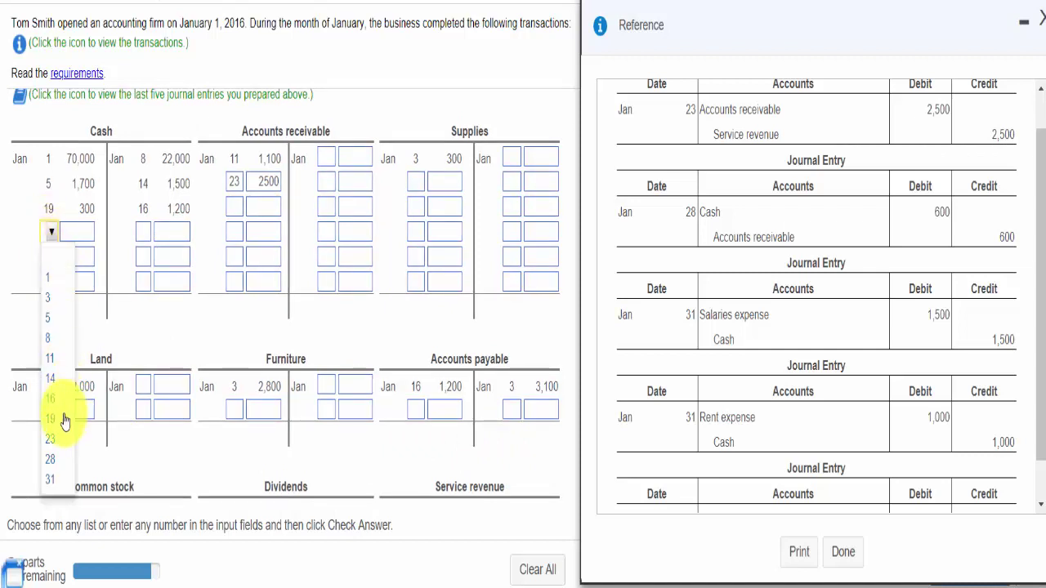
left_click(54, 460)
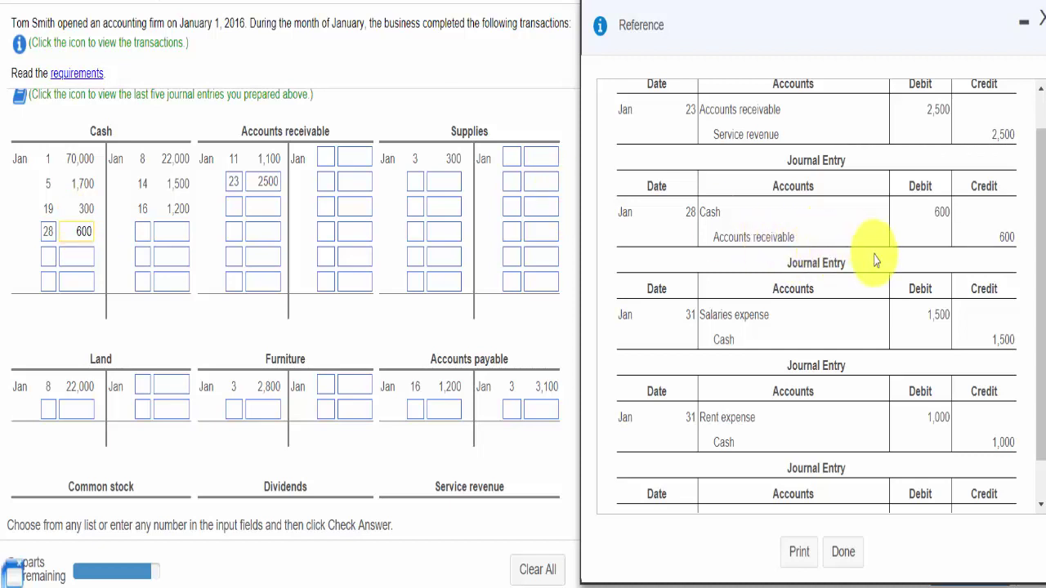
left_click(328, 159)
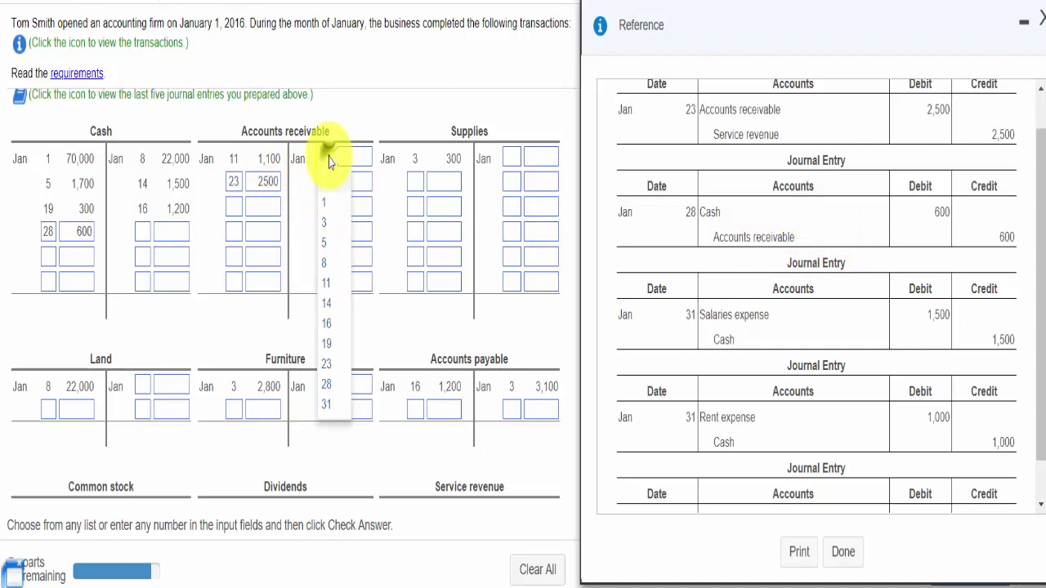
- Post the January 28 credit of 600 to the Accounts receivable T-account
left_click(326, 384)
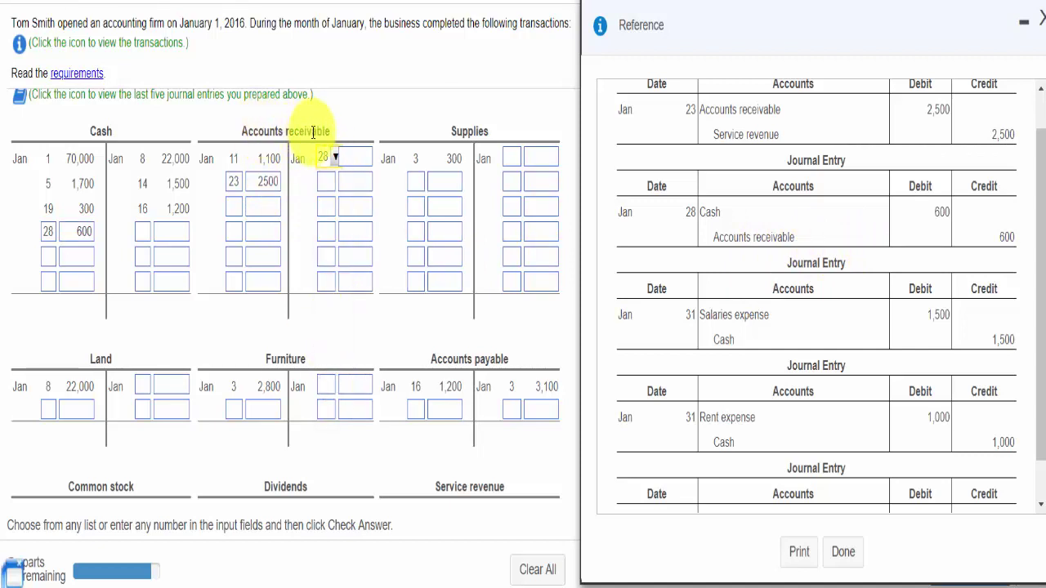
left_click(355, 161)
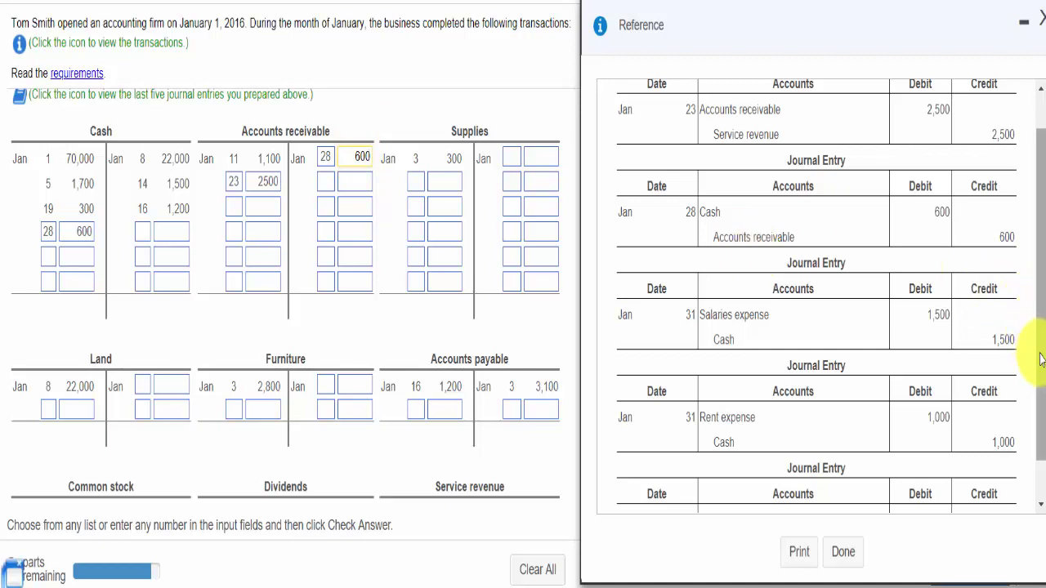
- Post the January 31 salaries payment as a 1500 debit in the Salaries expense T-account
left_click_drag(1040, 359, 1043, 392)
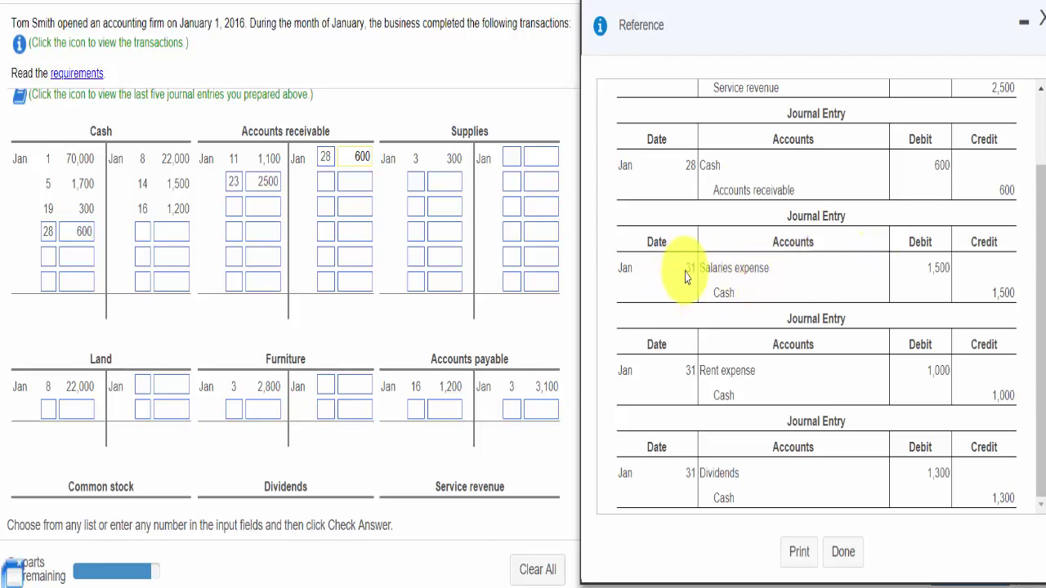
left_click(416, 331)
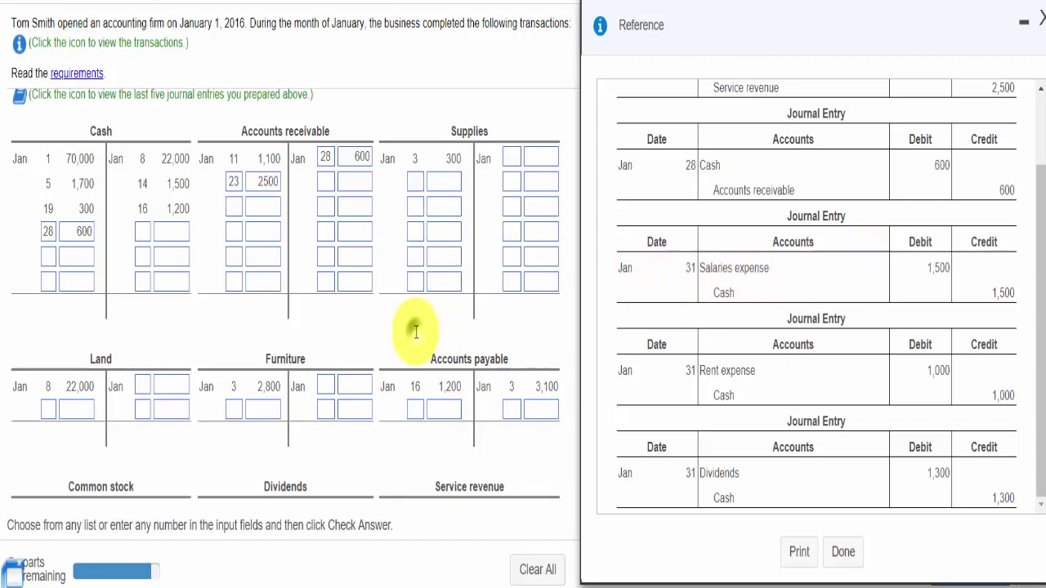
scroll(416, 331, "down", 5)
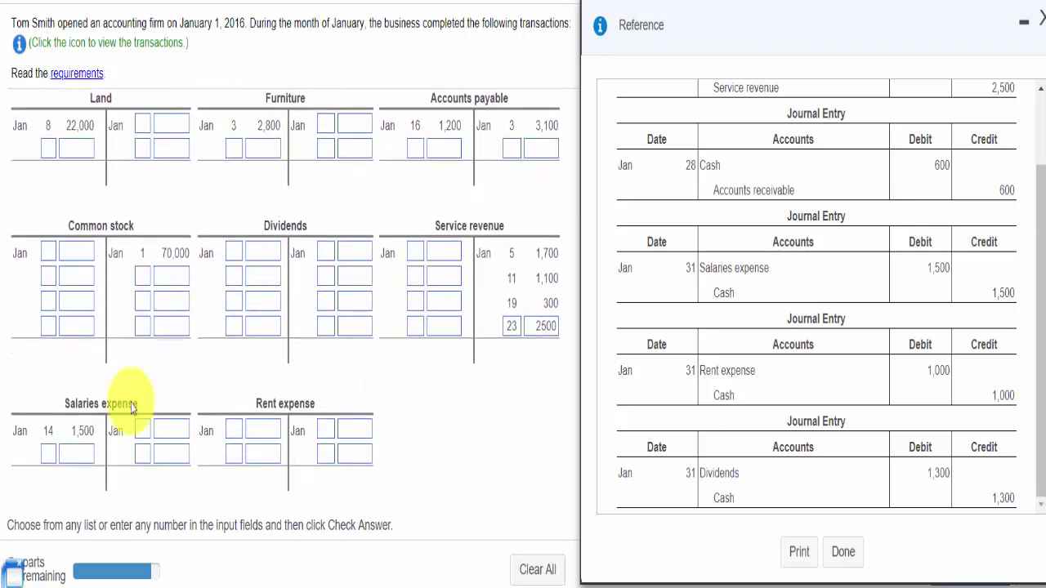
left_click(49, 455)
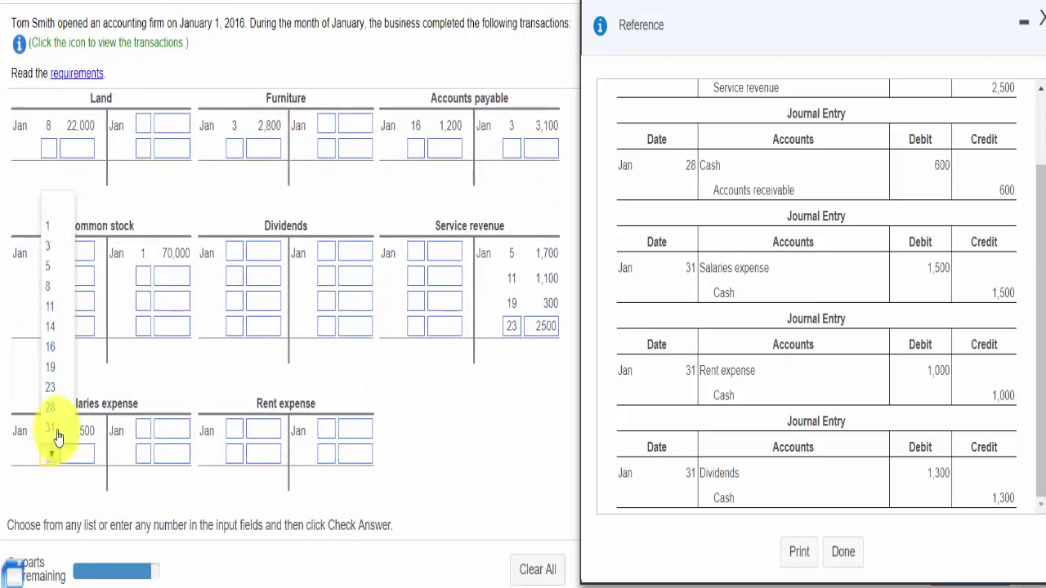
left_click(51, 426)
left_click(84, 460)
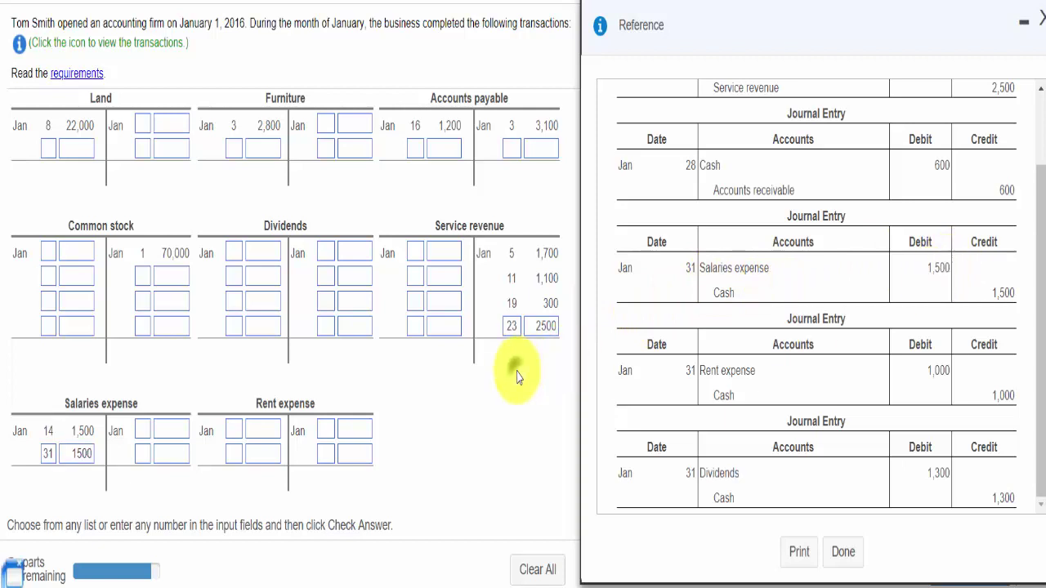
- Record the matching January 31 credit of 1500 for salaries in the Cash T-account
scroll(517, 377, "up", 3)
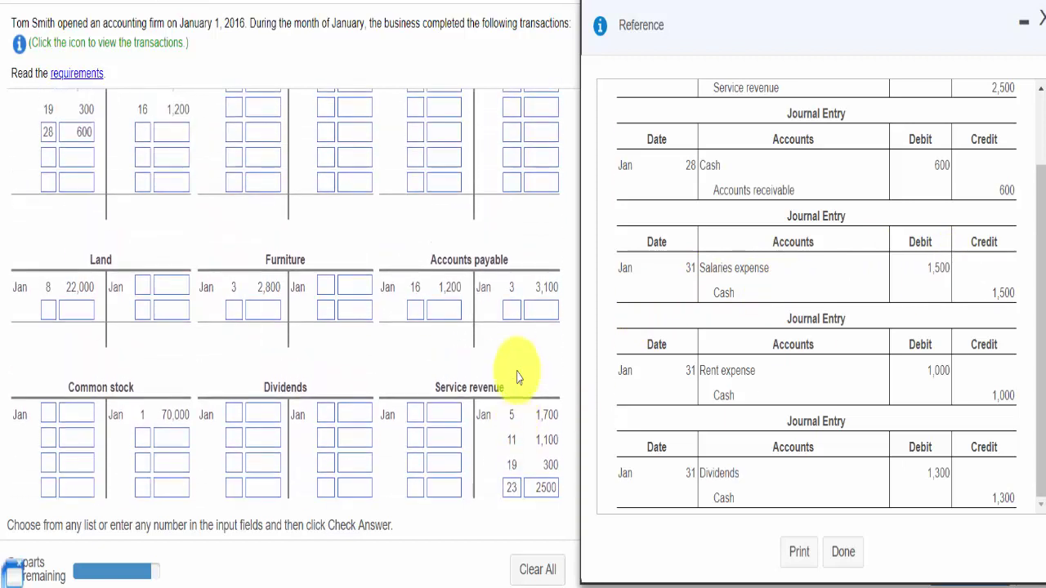
scroll(516, 377, "up", 1)
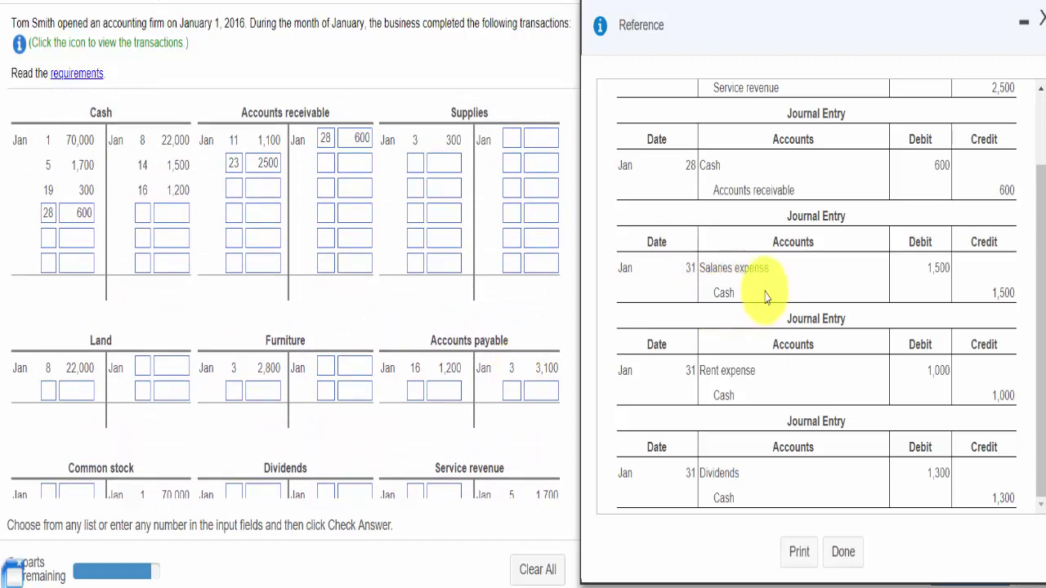
left_click(144, 214)
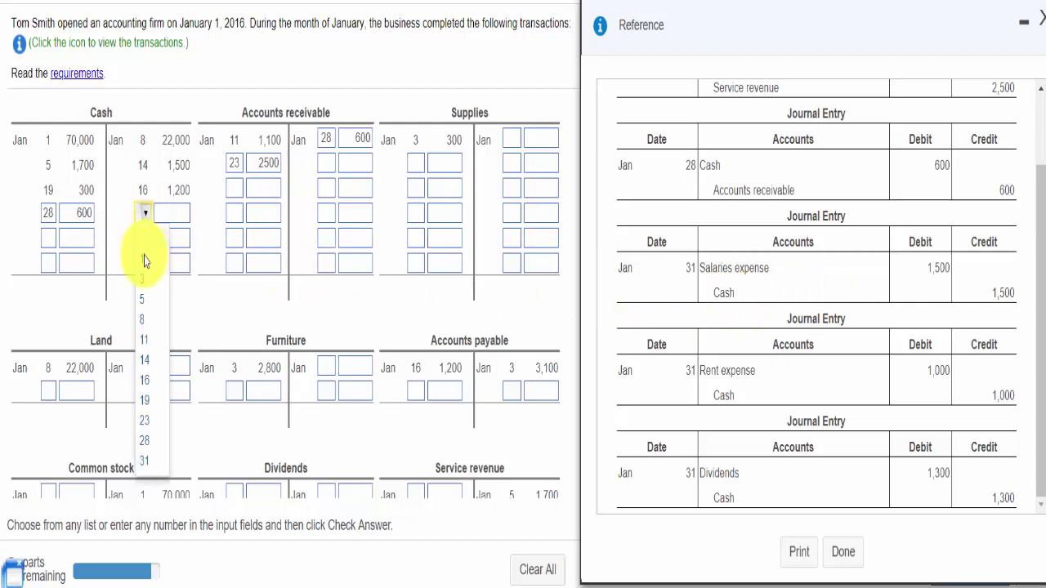
left_click(149, 462)
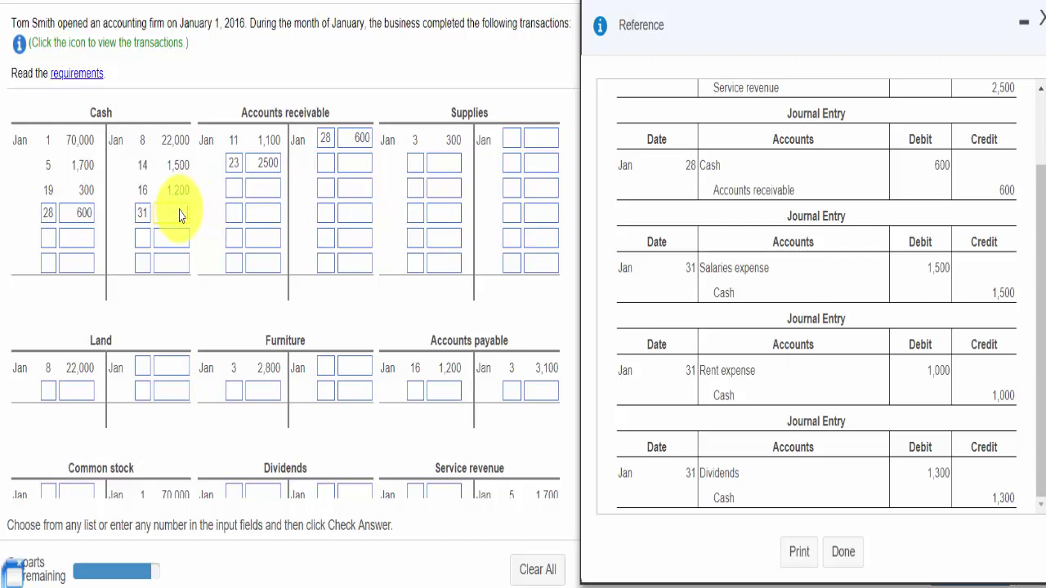
type("1500")
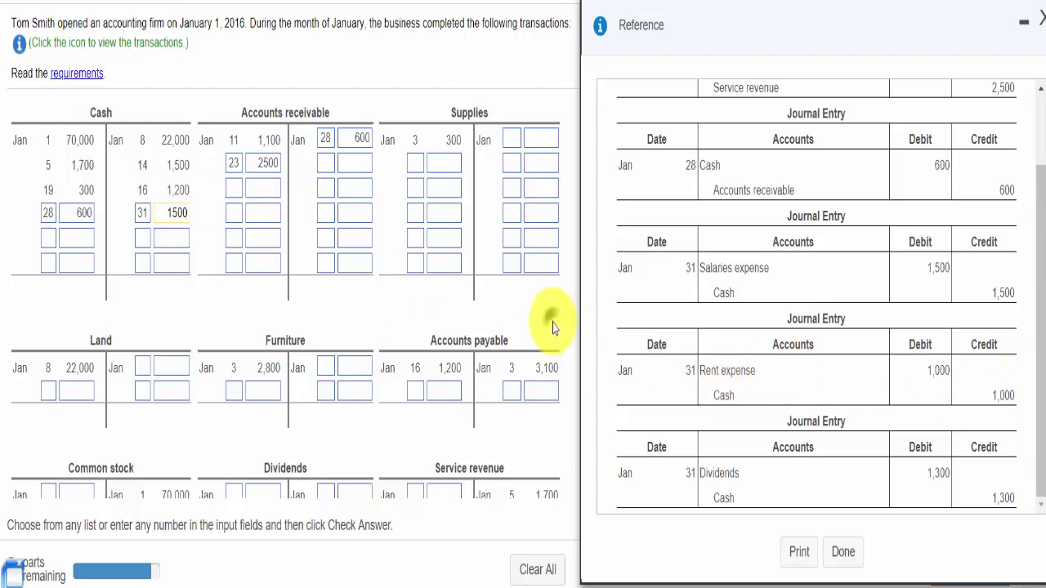
- Post the January 31 rent payment as a 1000 debit in the Rent expense T-account
scroll(547, 326, "down", 3)
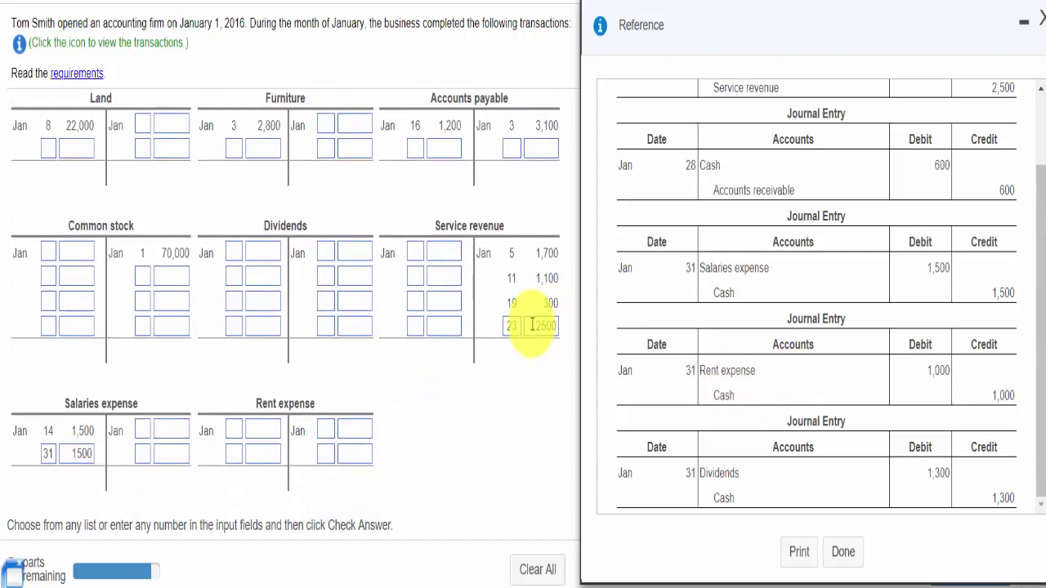
left_click(236, 426)
left_click(237, 424)
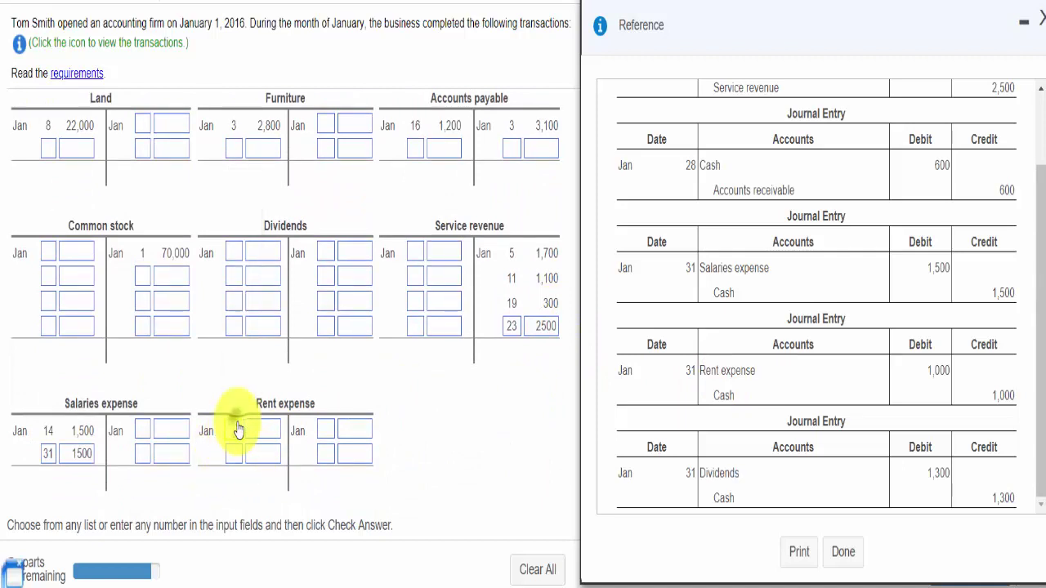
left_click(241, 420)
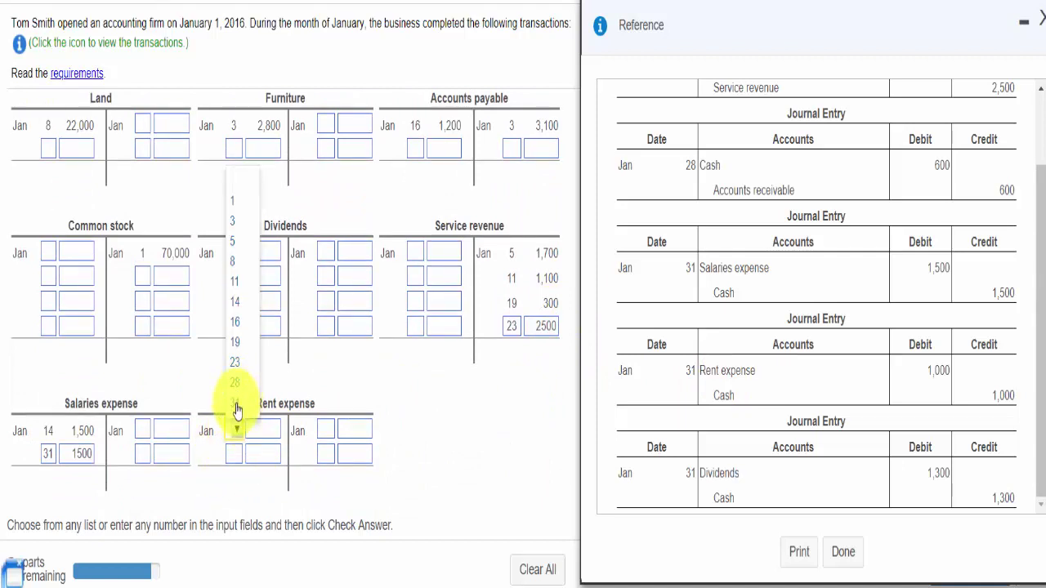
left_click(235, 400)
left_click(269, 431)
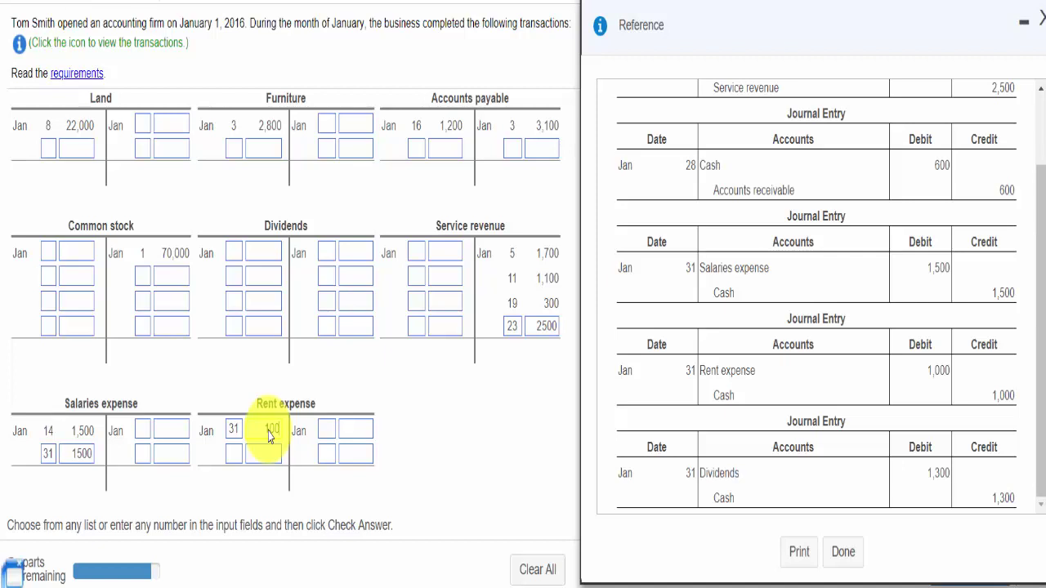
left_click(500, 416)
- Record the matching January 31 credit of 1000 for rent in the Cash T-account
scroll(500, 417, "up", 5)
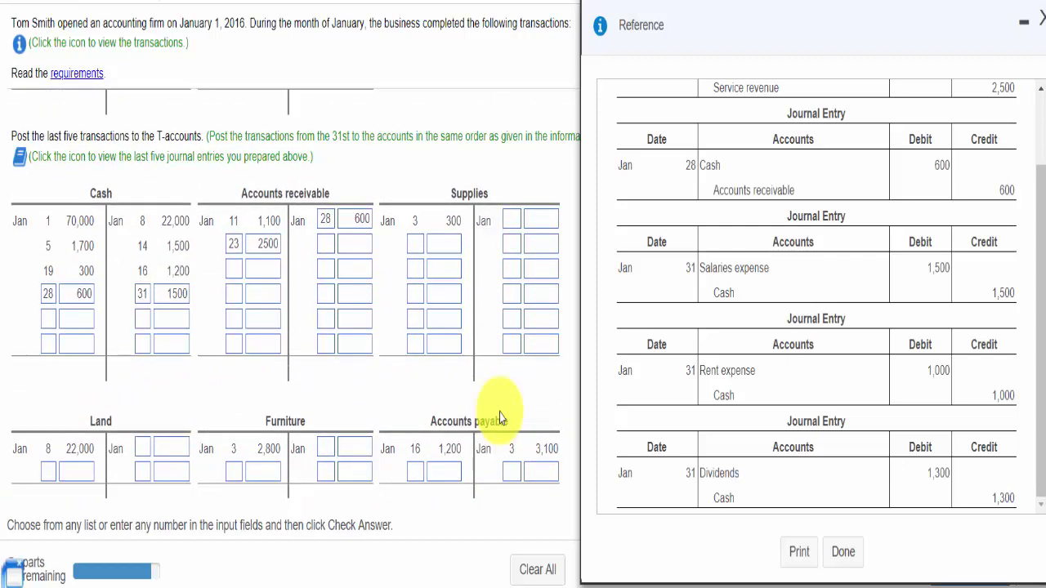
left_click(144, 320)
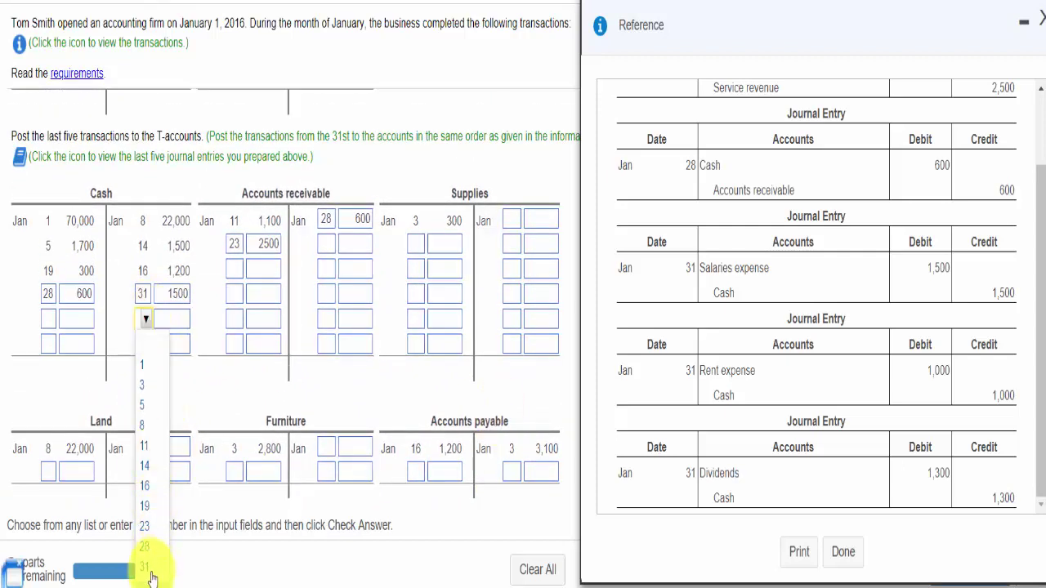
left_click(144, 566)
left_click(173, 321)
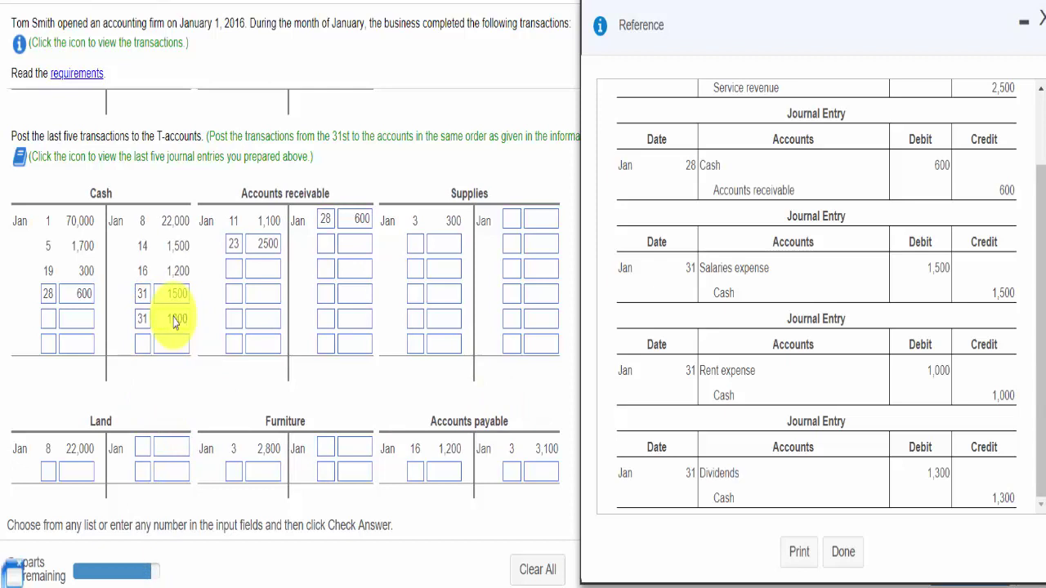
type("1000")
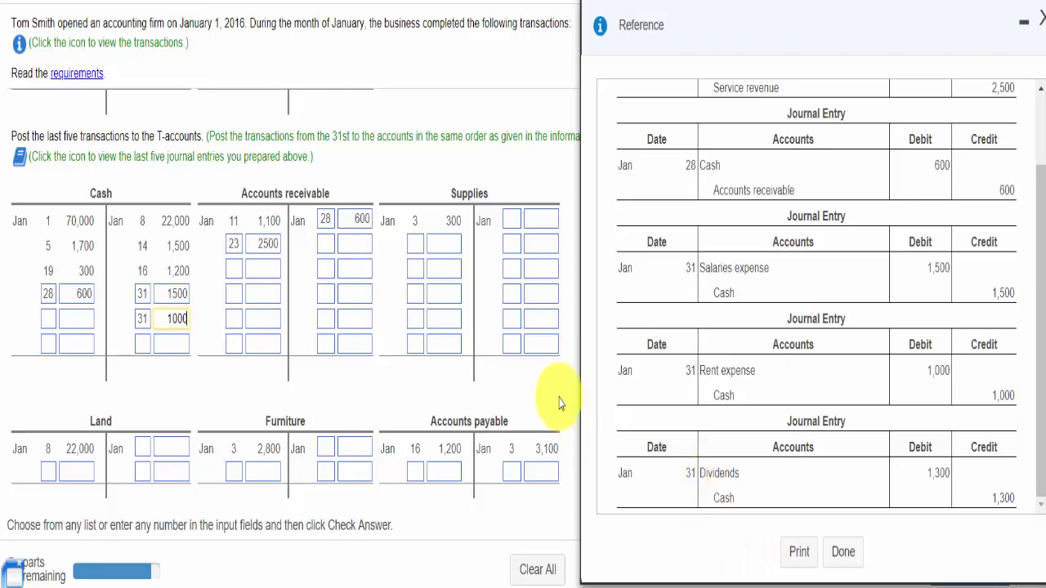
key("Tab")
key("Tab")
key("Tab")
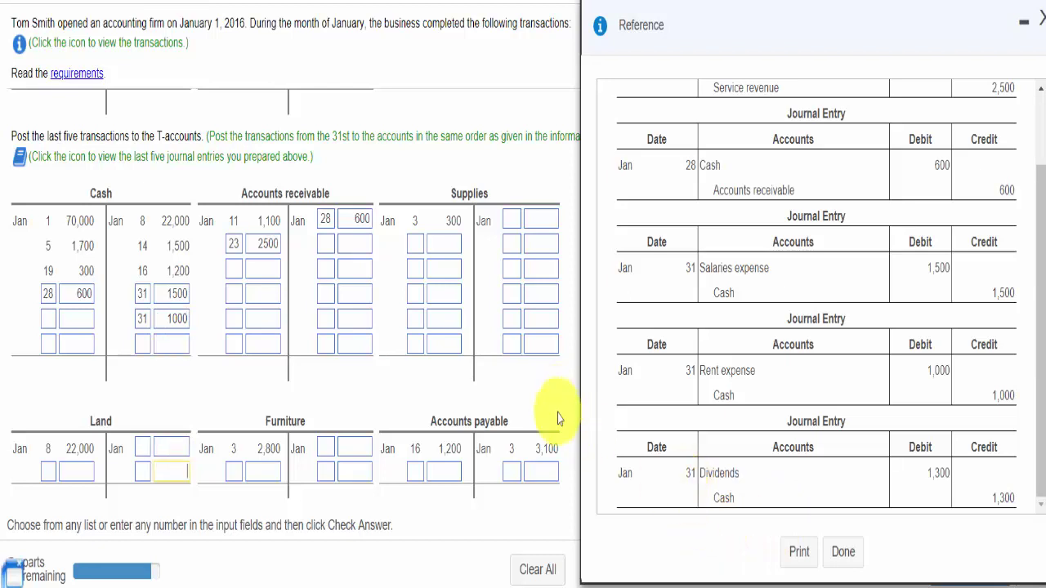
left_click(476, 390)
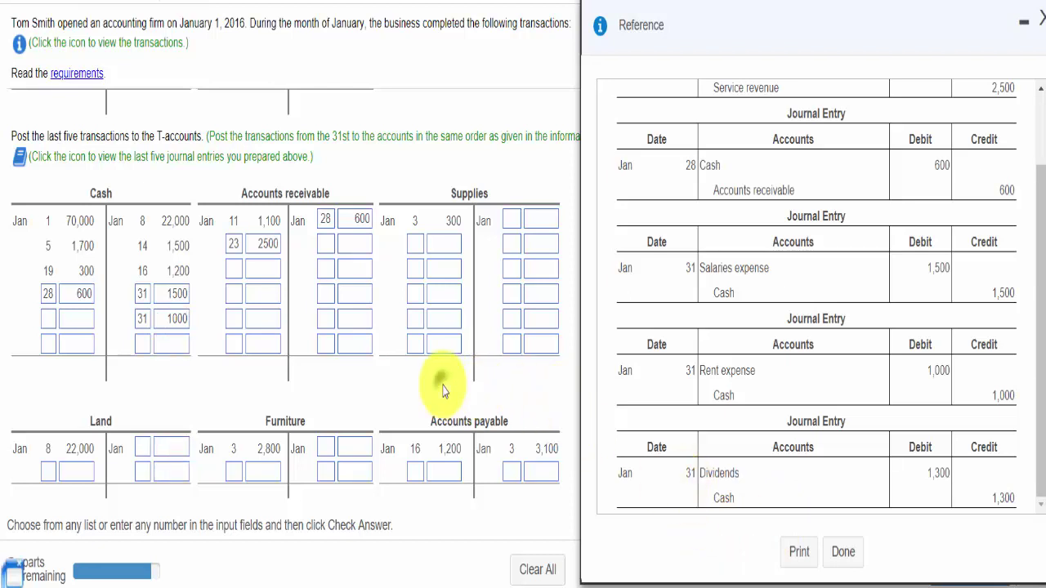
- Post the January 31 dividends as a 1300 debit in the Dividends T-account
scroll(442, 390, "down", 3)
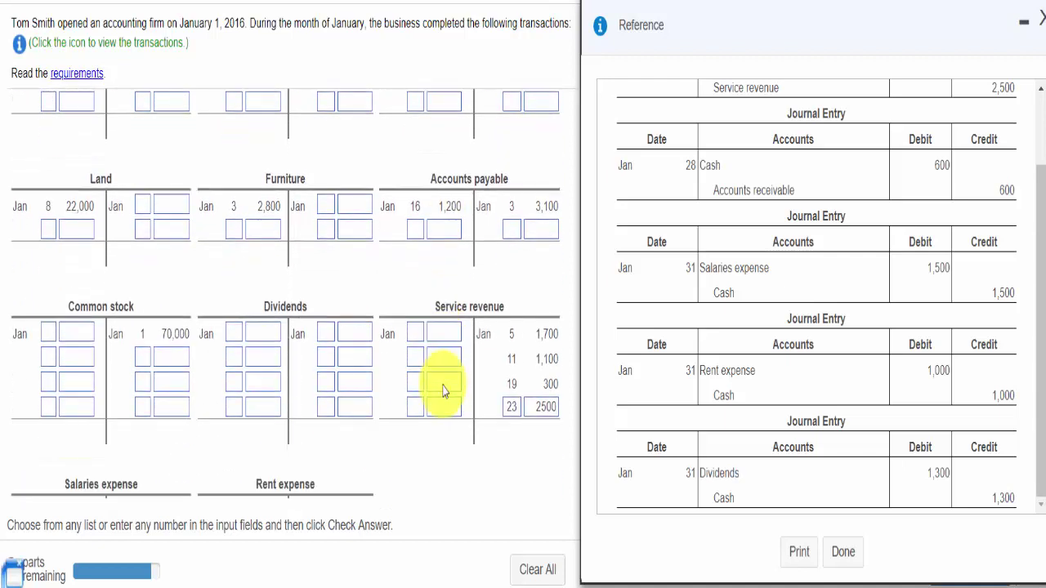
left_click(236, 335)
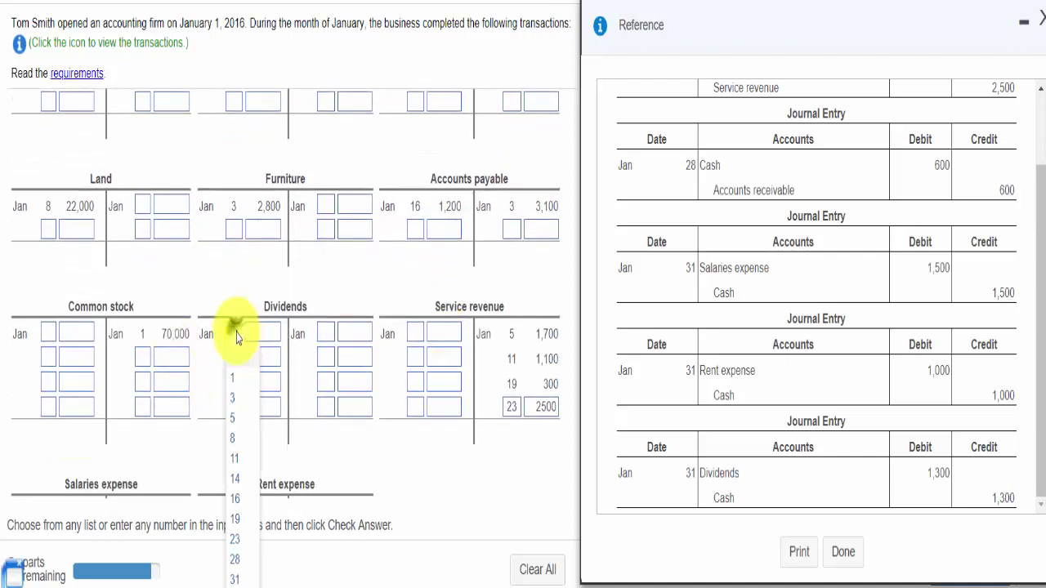
left_click(234, 579)
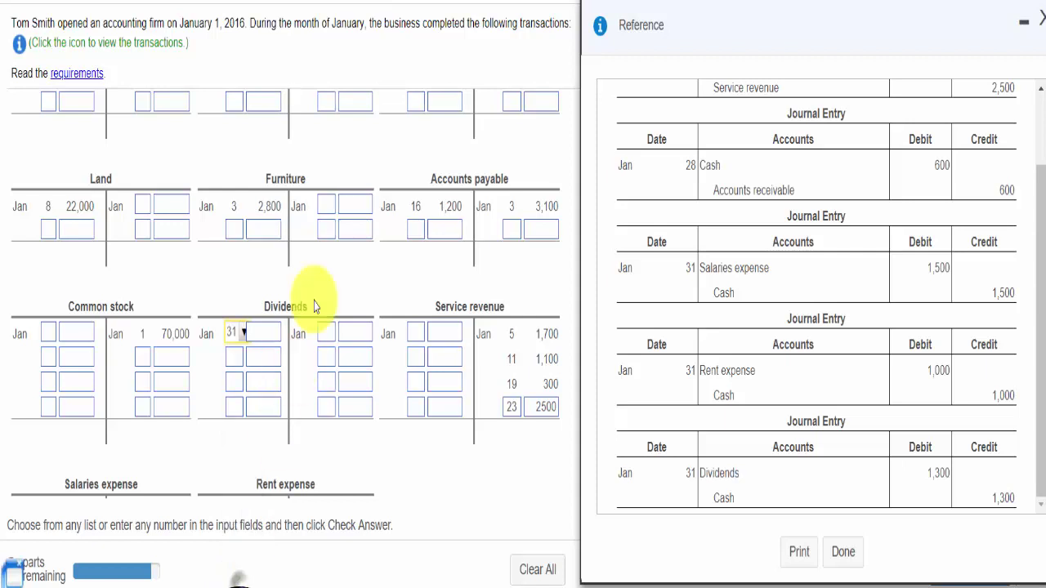
left_click(264, 332)
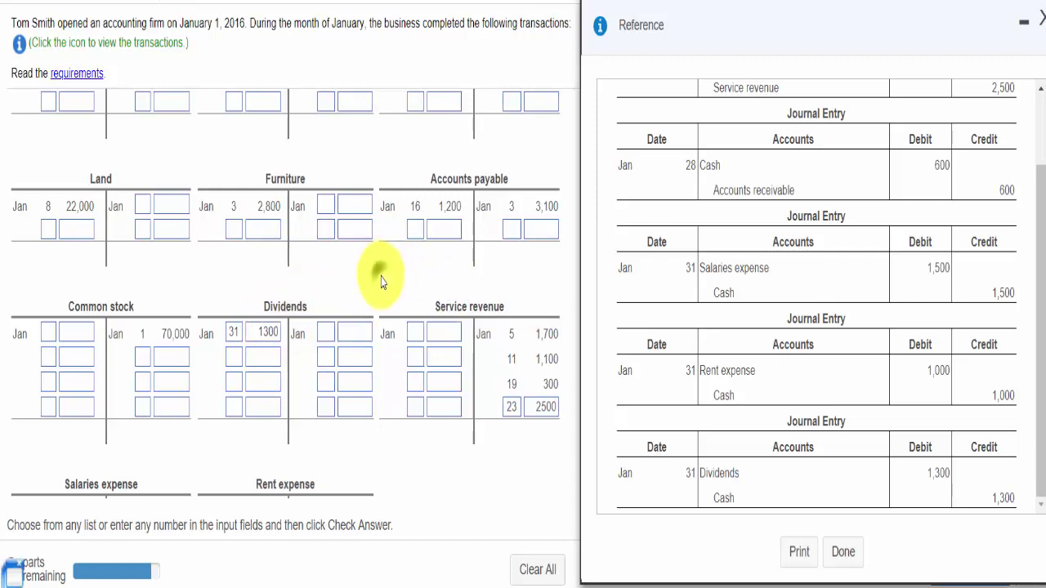
- Record the matching January 31 credit of 1300 for dividends in the Cash T-account
scroll(380, 282, "up", 5)
scroll(380, 282, "up", 1)
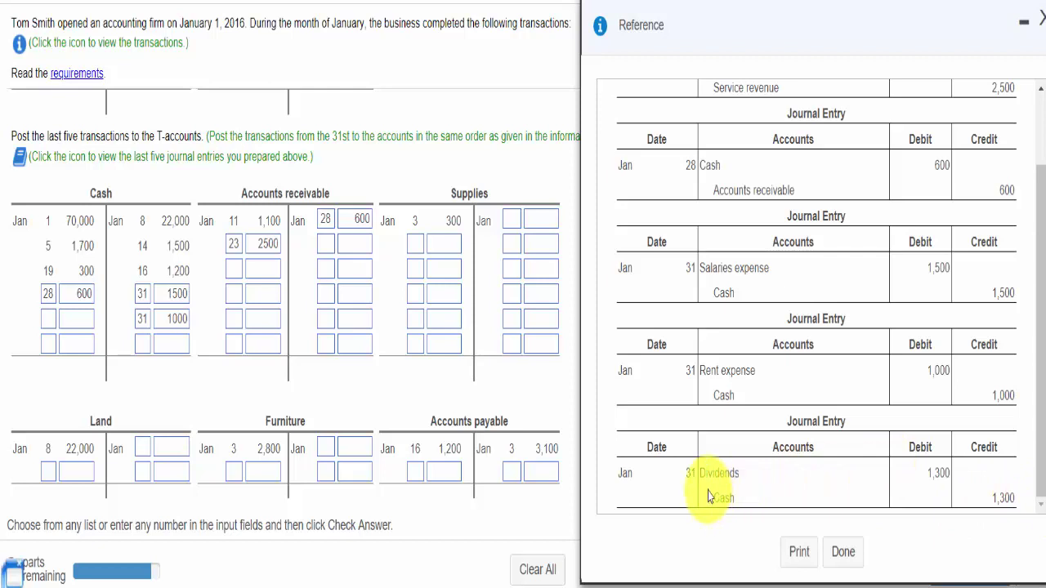
left_click(147, 350)
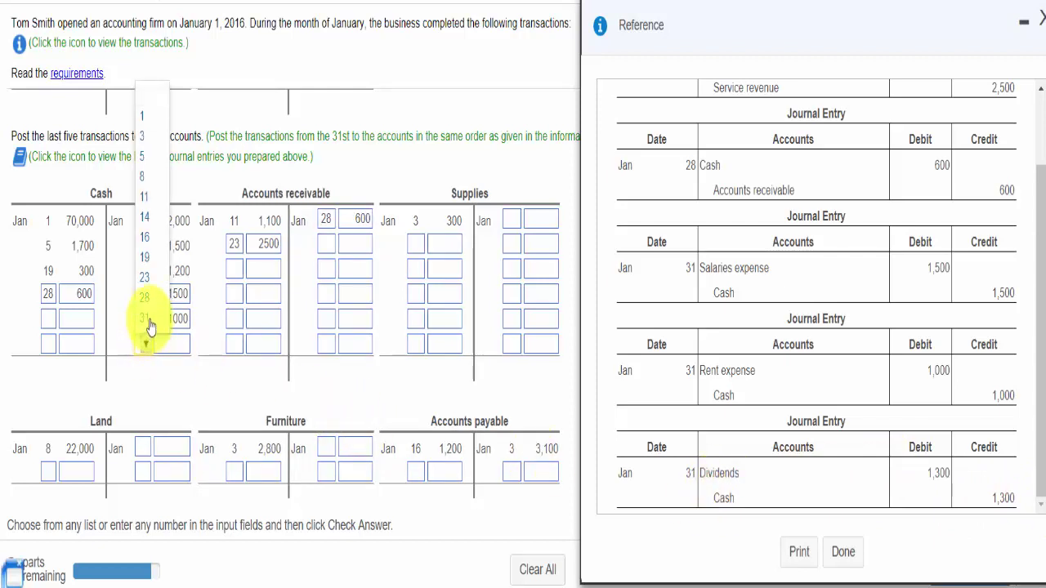
left_click(145, 319)
left_click(171, 350)
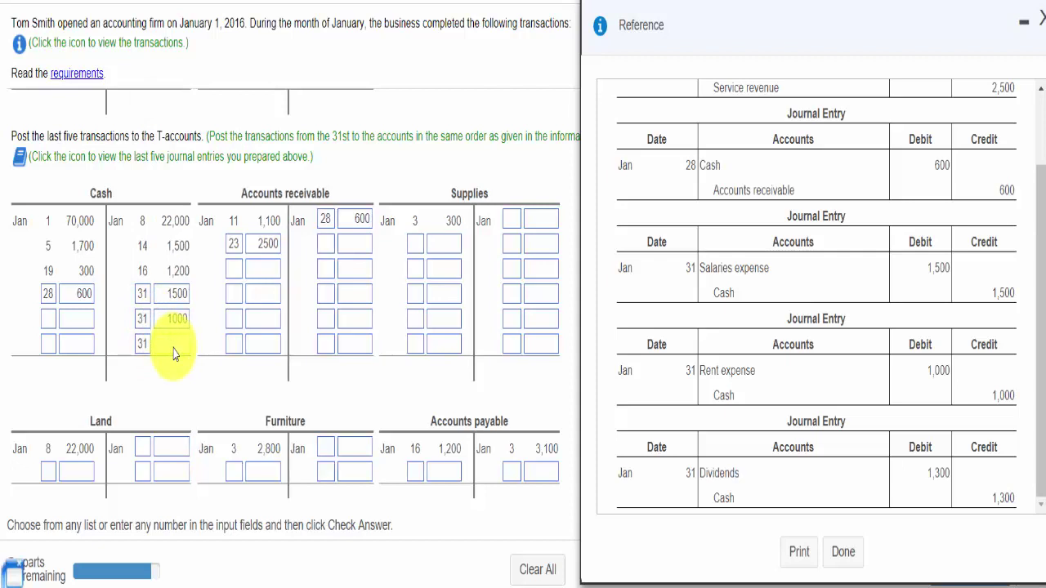
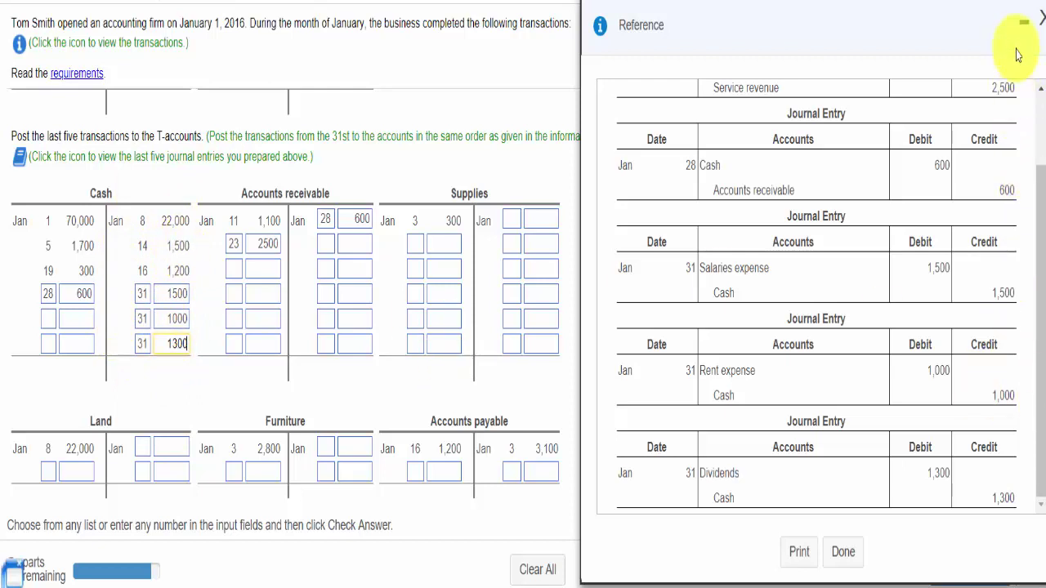
- Minimize the journal entry reference, submit the T-account postings for checking and continue to the following requirement
left_click(1022, 24)
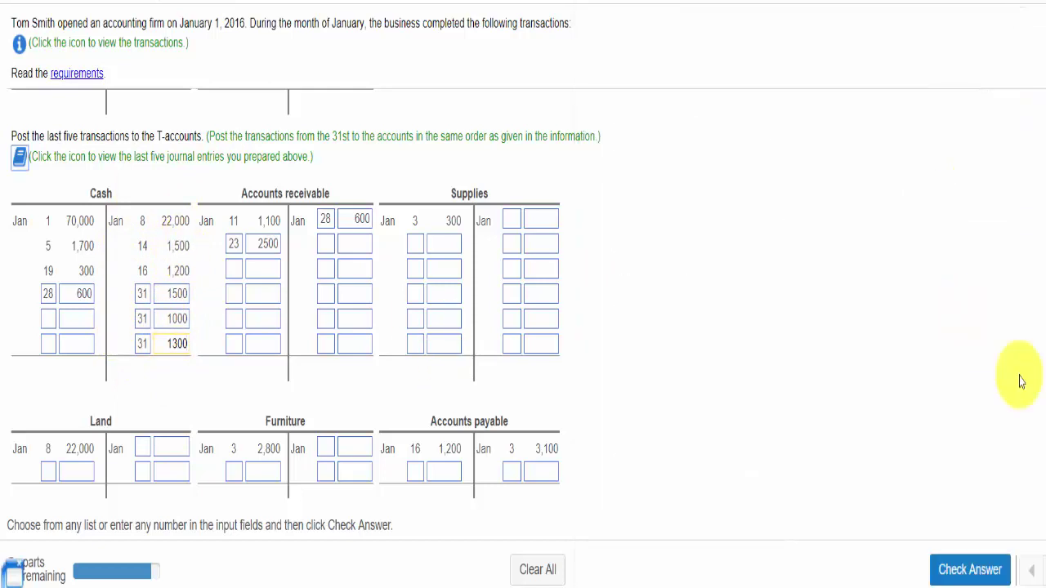
scroll(1041, 466, "down", 4)
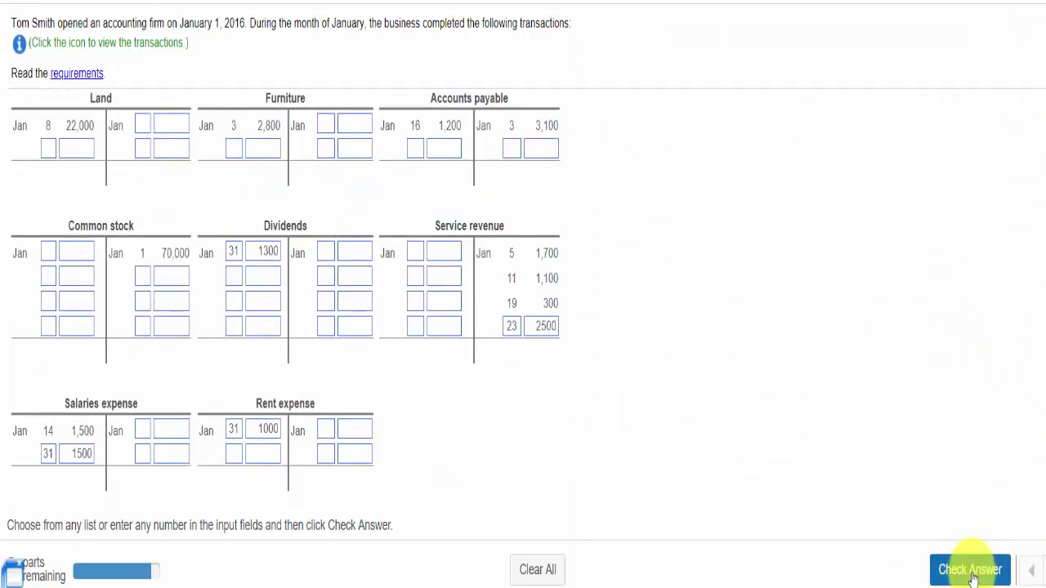
left_click(970, 572)
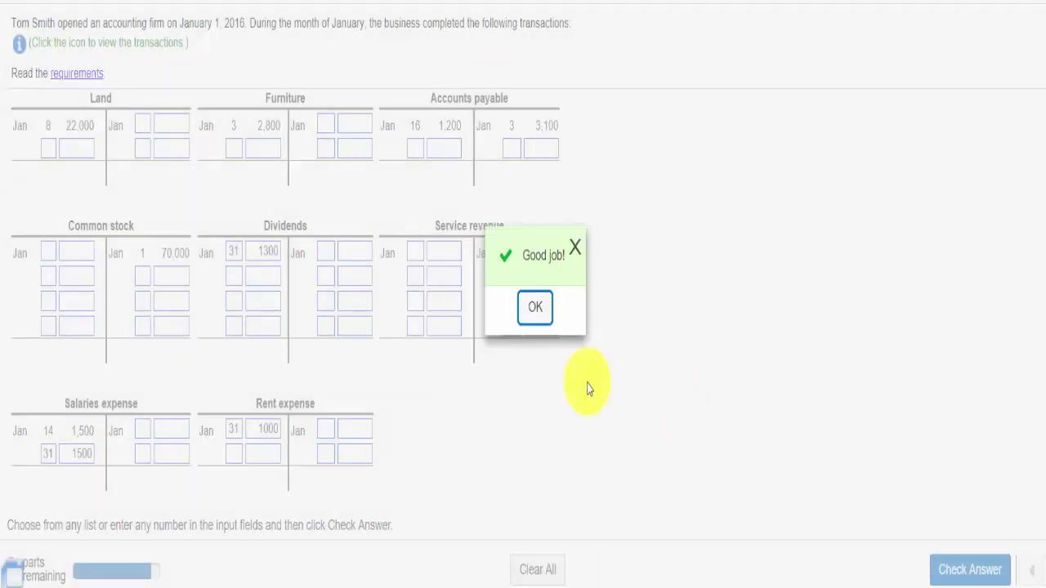
left_click(537, 313)
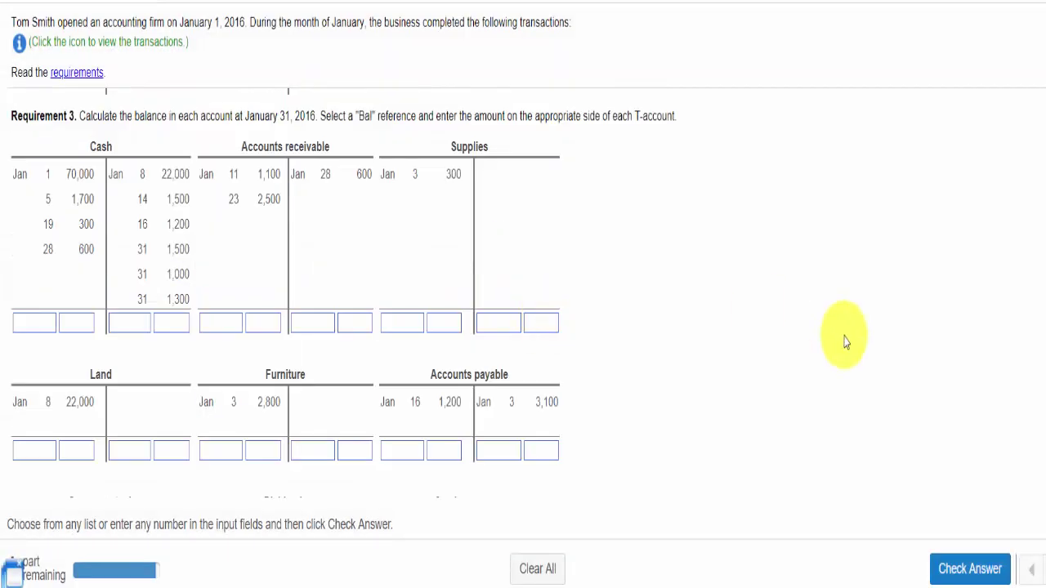
scroll(1042, 441, "down", 2)
scroll(1042, 441, "up", 3)
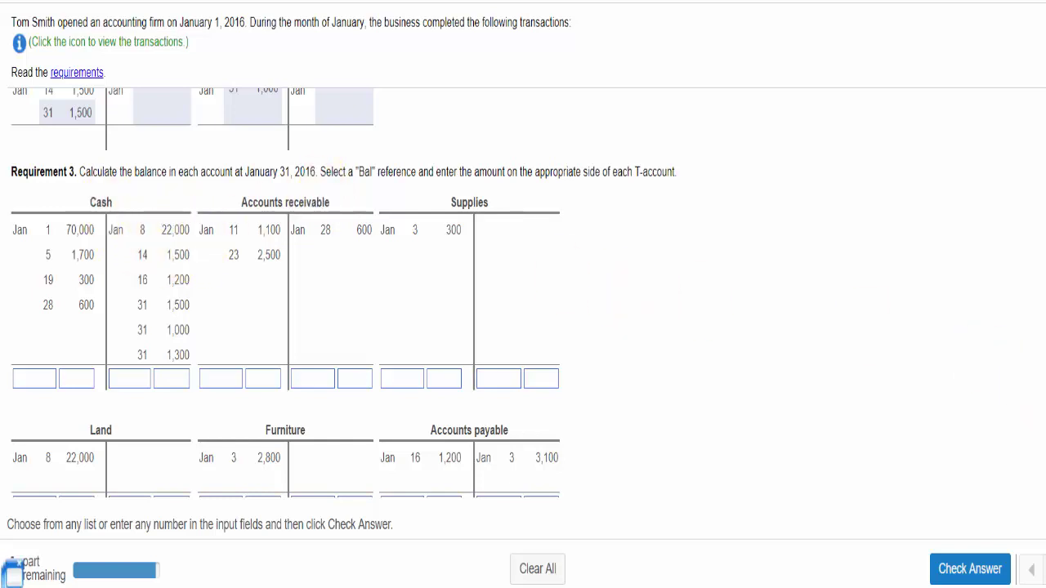
- Select the "Bal" reference on the debit side of the Cash T-account under Requirement 3
scroll(1043, 442, "down", 3)
scroll(1042, 441, "up", 3)
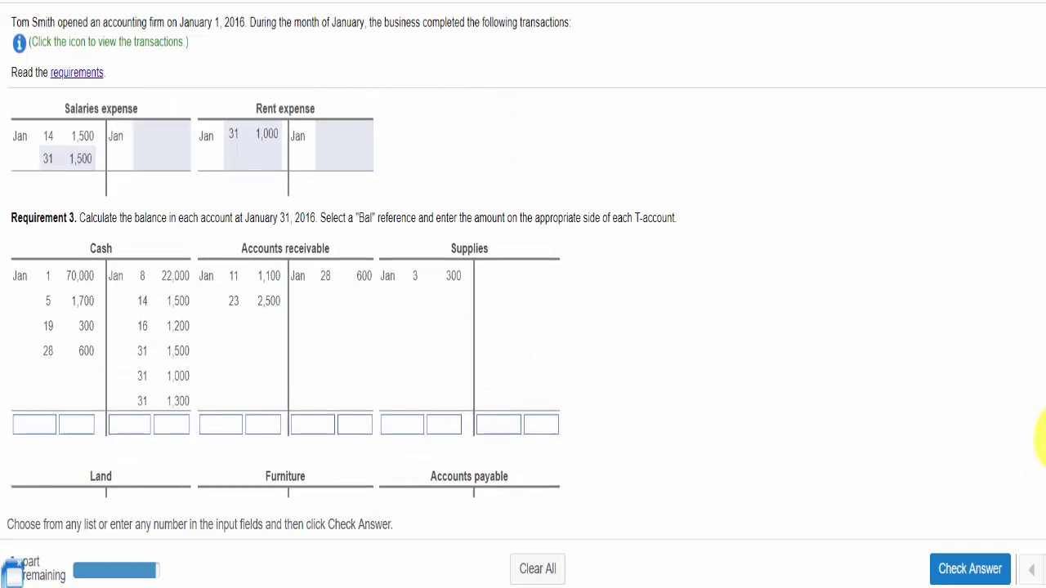
scroll(1043, 441, "down", 1)
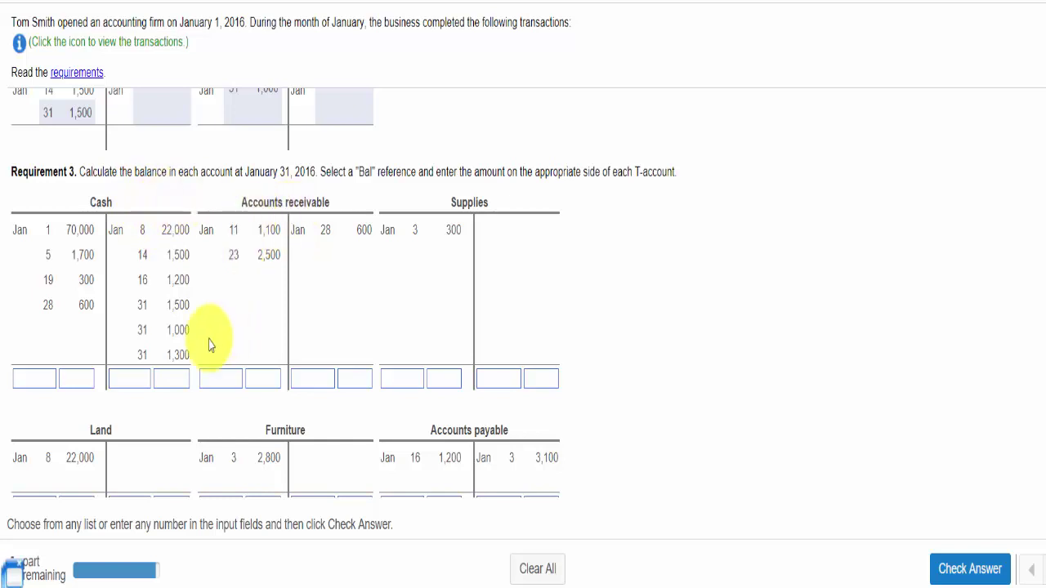
left_click(35, 382)
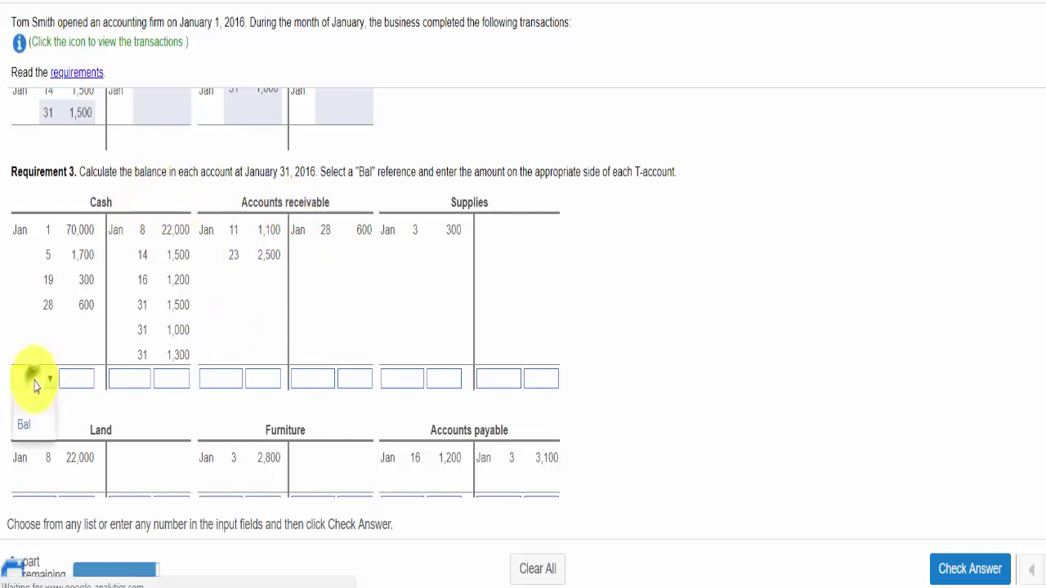
left_click(28, 433)
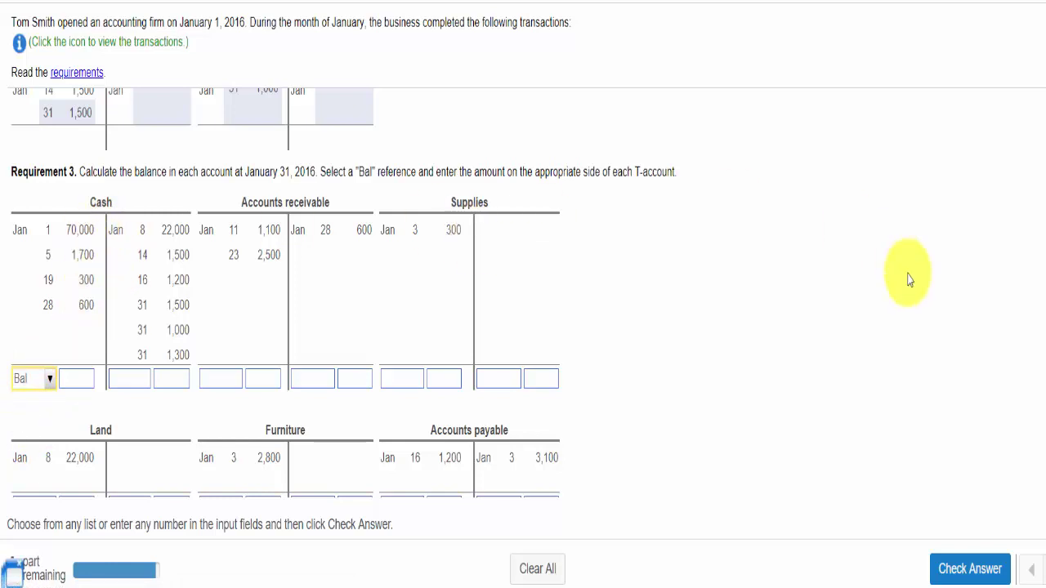
- Switch to the Excel workbook, place its window beside the T-accounts and delete the entire columns A to D
scroll(1039, 384, "down", 1)
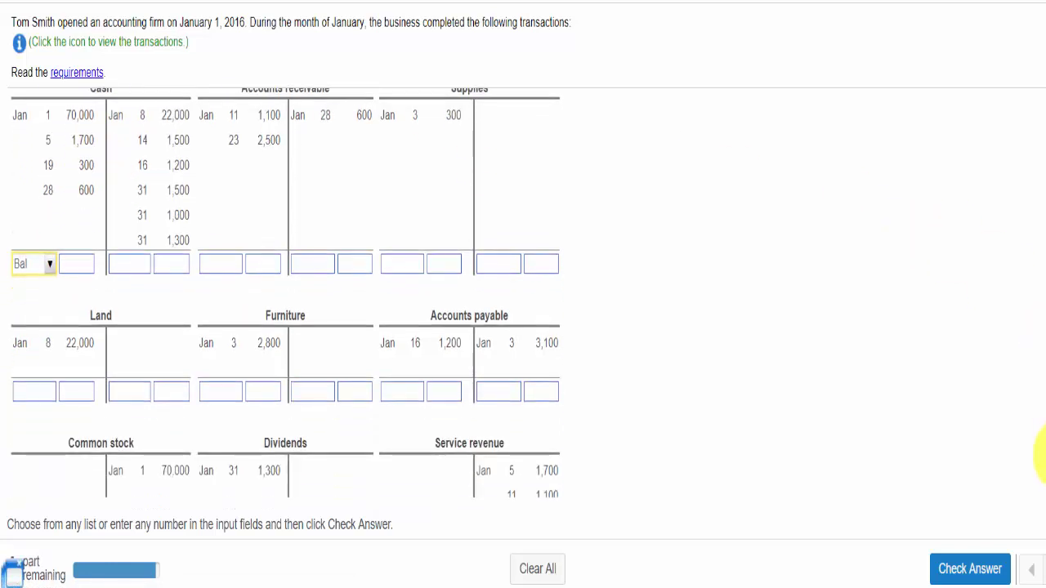
scroll(1041, 449, "up", 1)
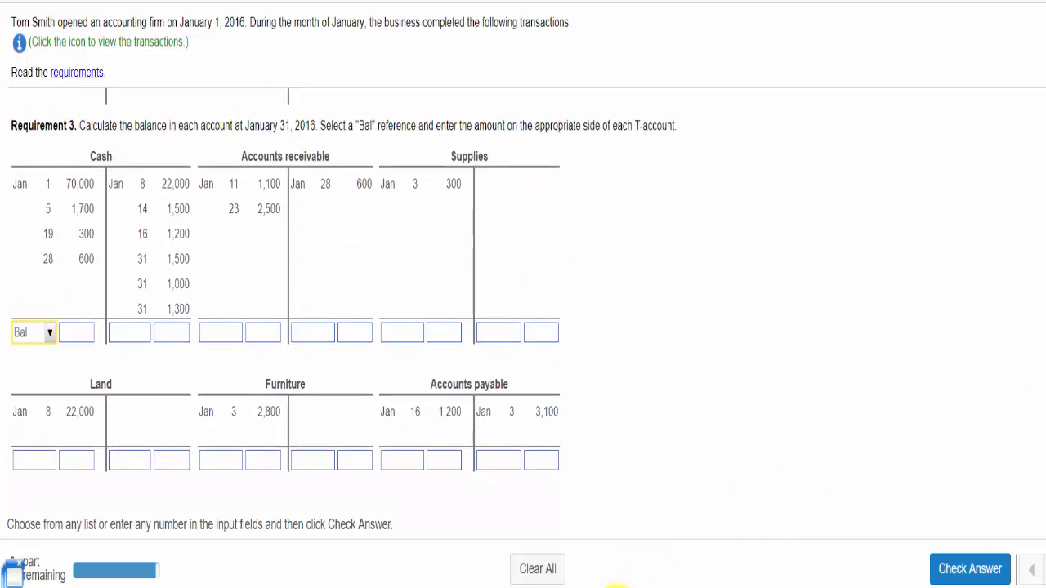
key("alt+Tab")
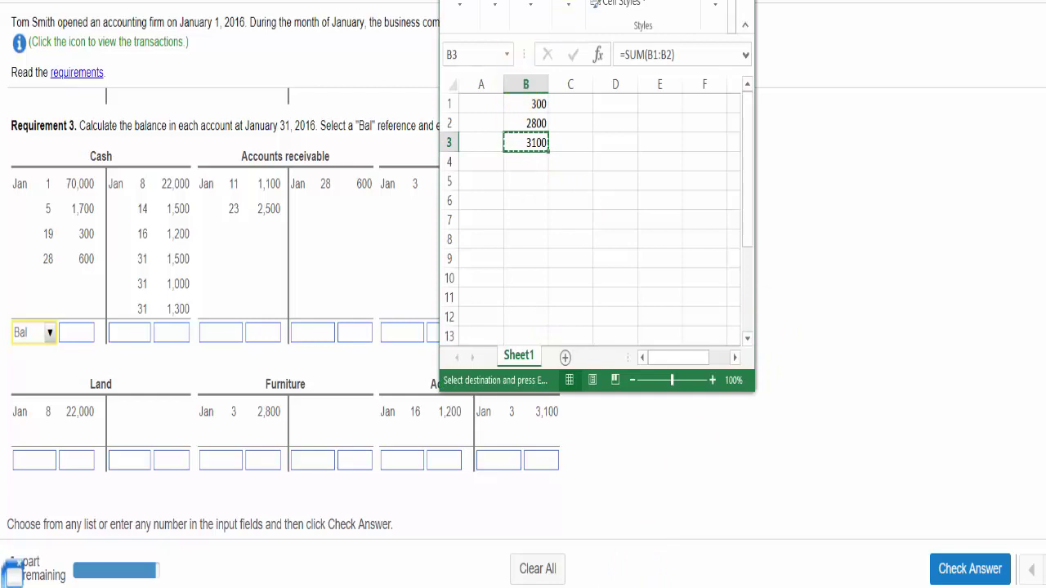
left_click_drag(557, 0, 764, 29)
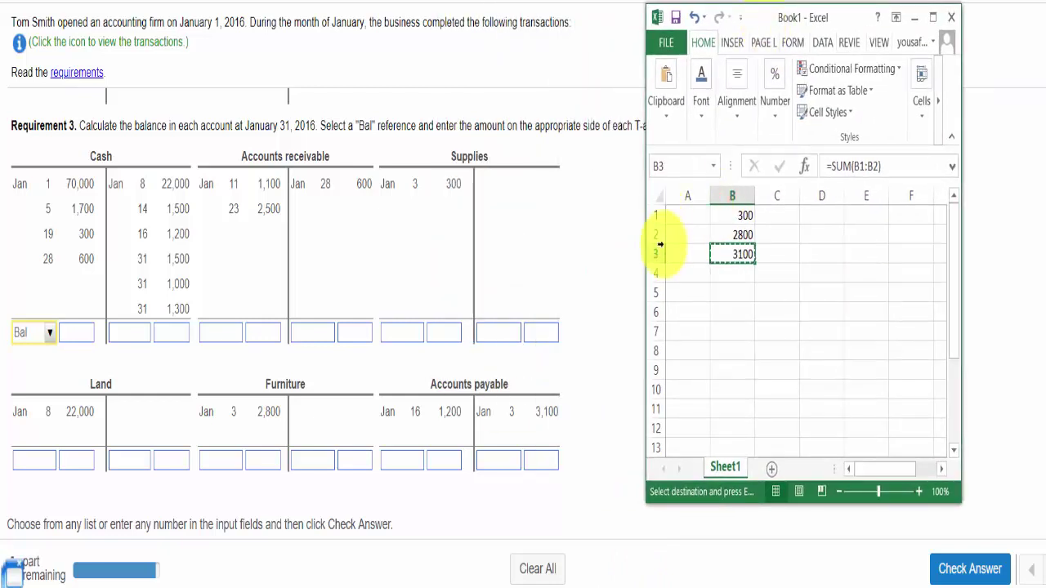
left_click(686, 288)
key("shift+Right")
key("shift+Right")
key("shift+Right")
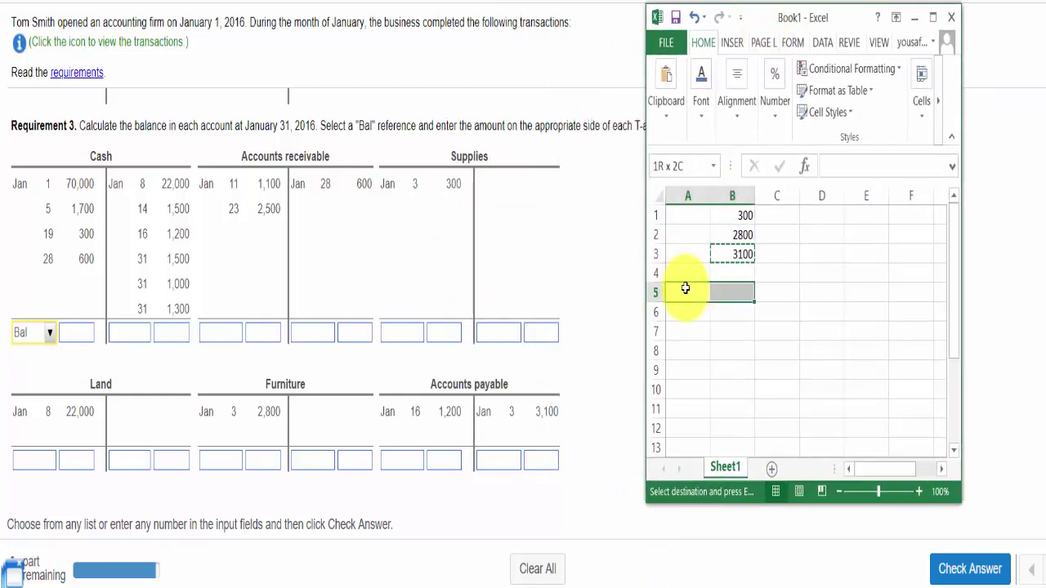
key("ctrl+minus")
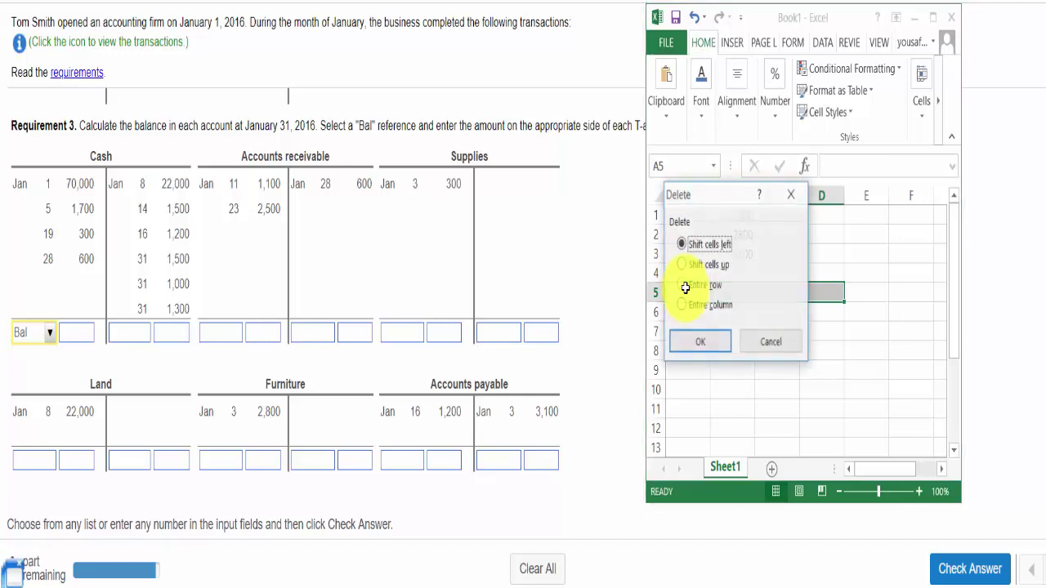
key("c")
key("Return")
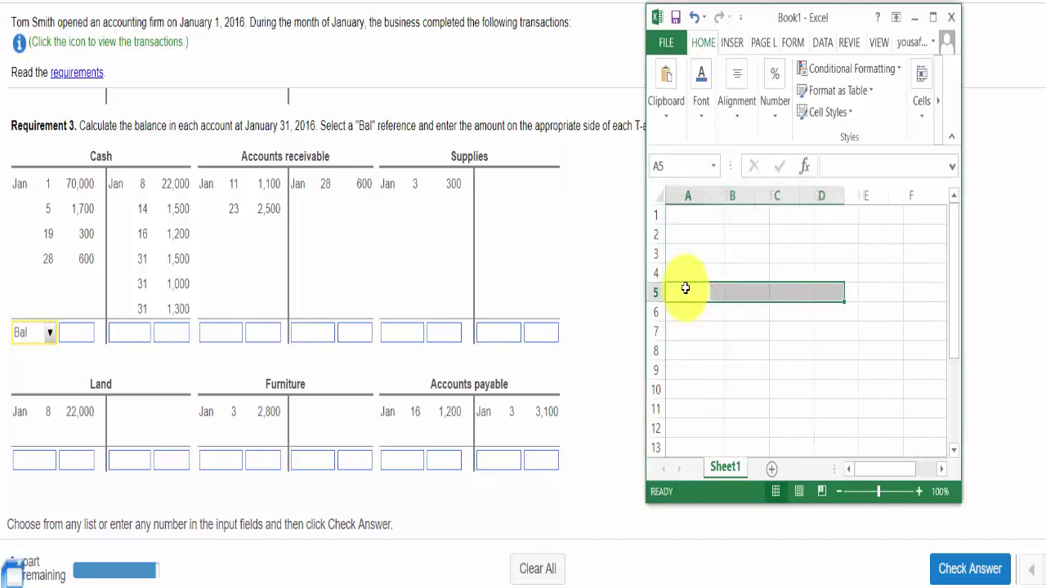
- Enter the Cash debits 70000, 1700, 300 and 600 in cells A1 to A4 and sum them in A5
key("Up")
key("Up")
key("Up")
key("Up")
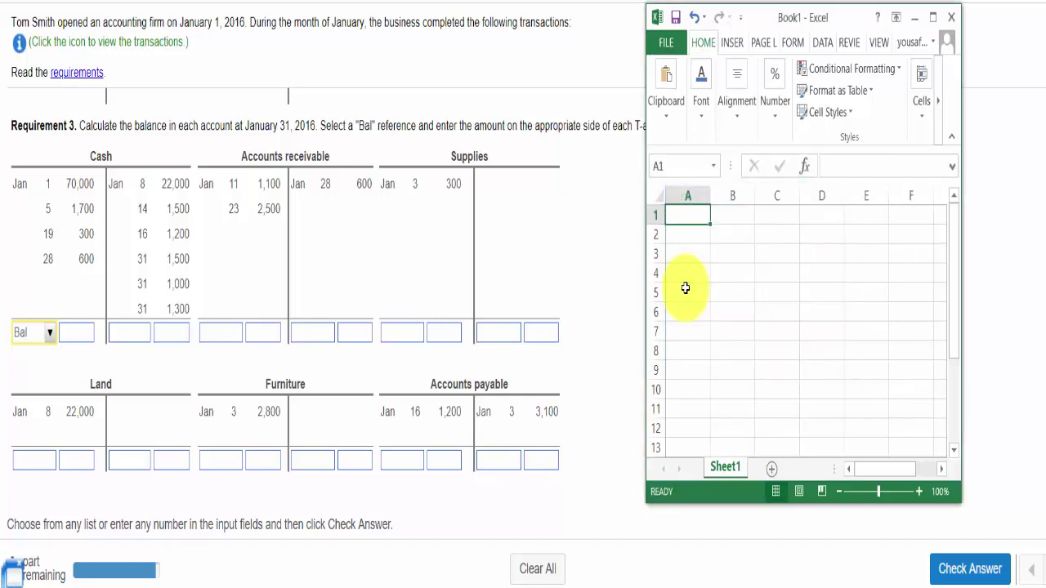
type("70000")
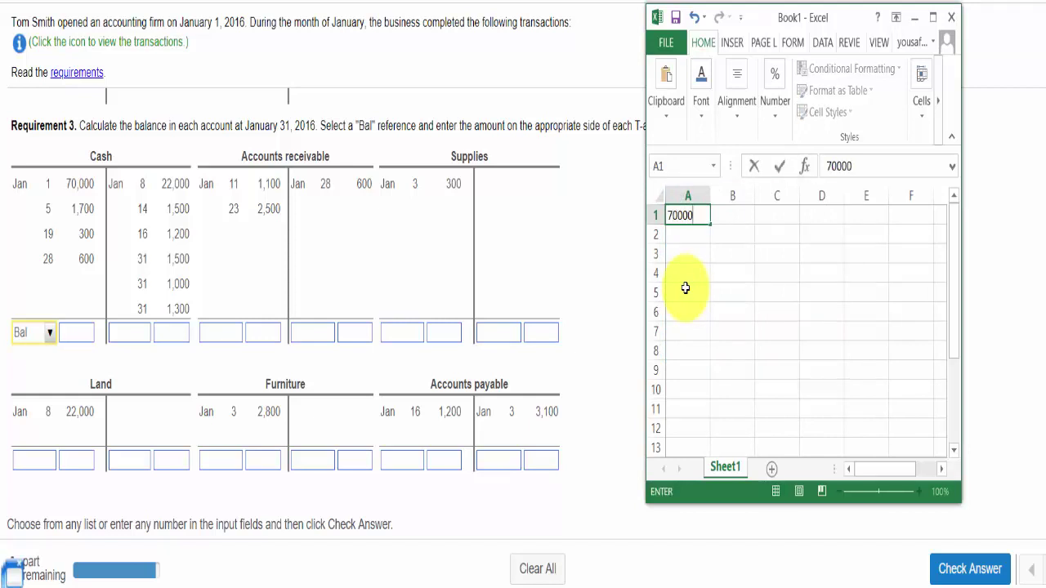
key("Return")
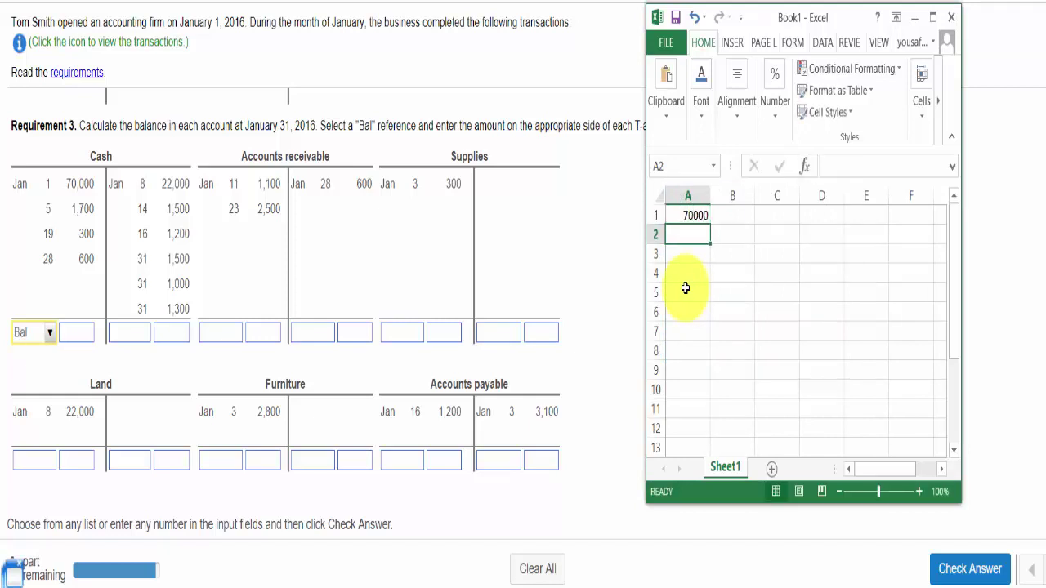
type("1700")
key("Return")
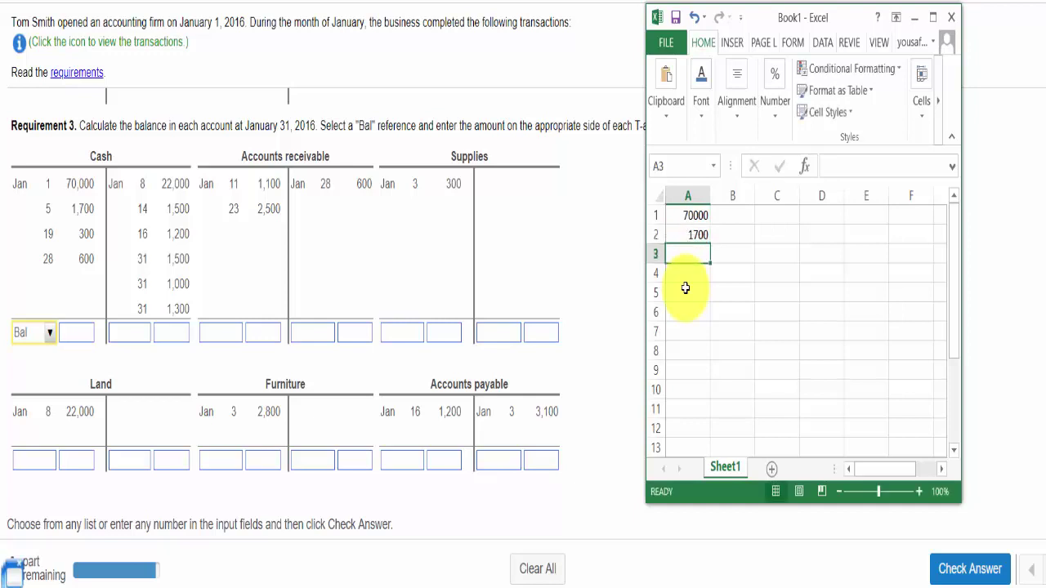
type("300")
key("Return")
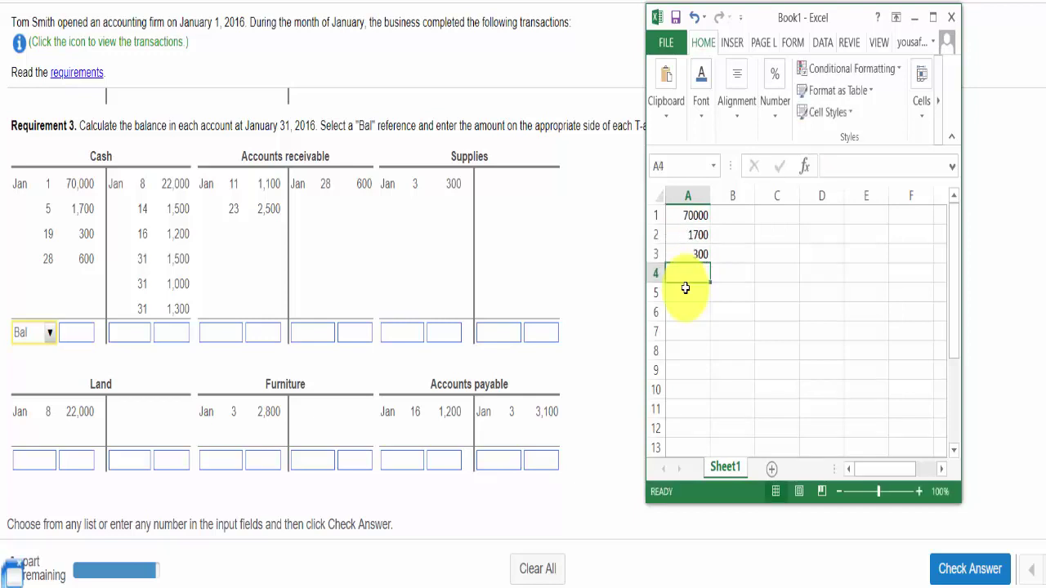
type("600")
key("Return")
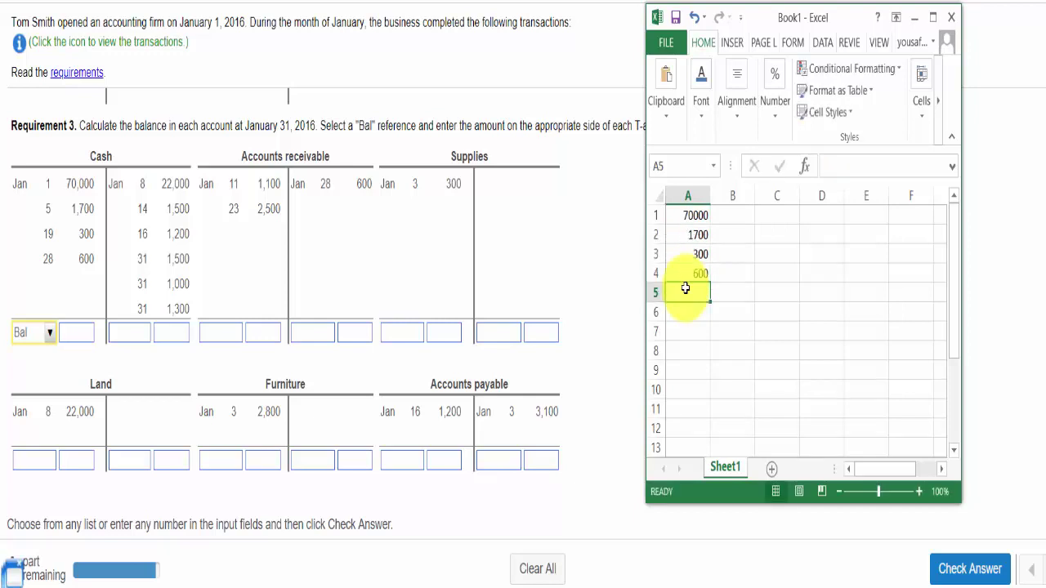
key("alt+equal")
key("Return")
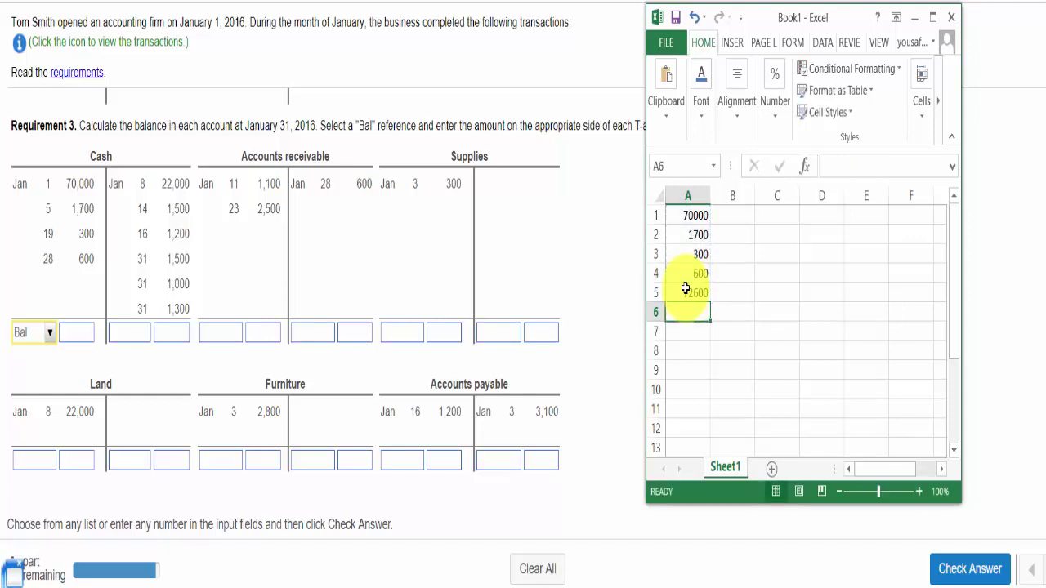
- Enter the first three Cash credits, 22000, 1500 and 1200, in cells C1 to C3
key("Right")
key("Left")
key("Up")
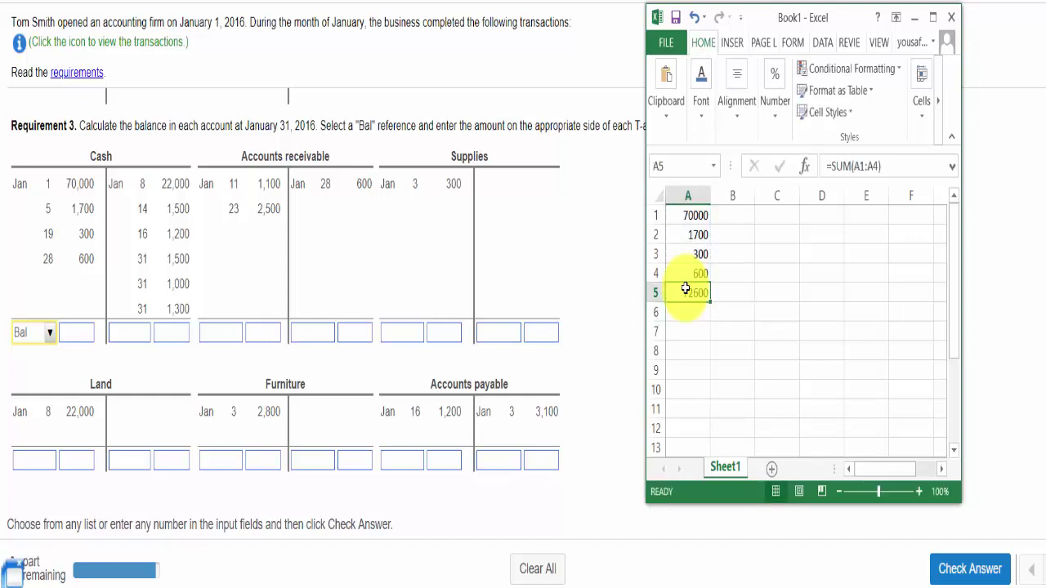
key("Right")
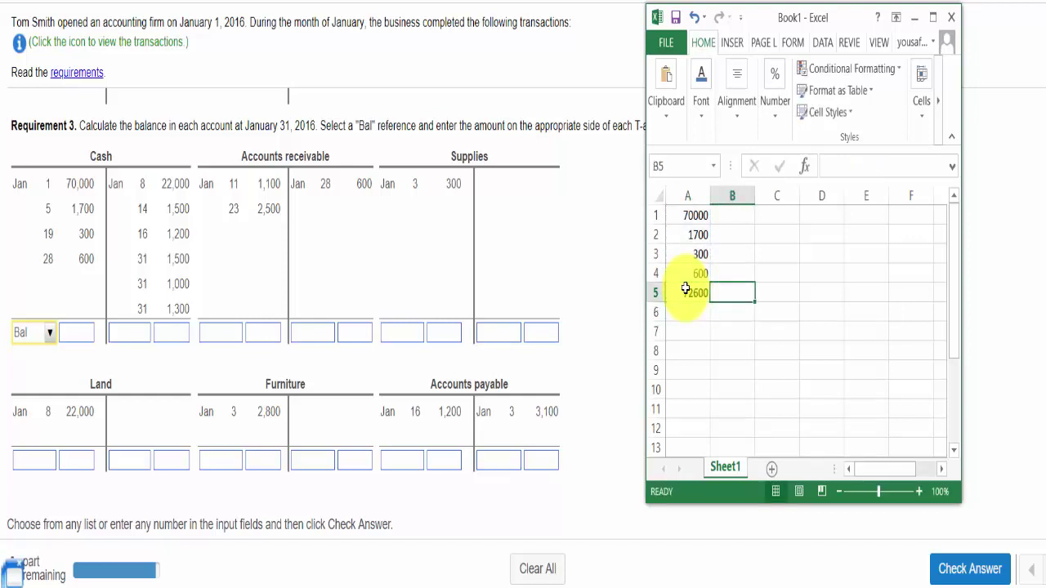
key("Down")
key("Right")
key("Up")
key("Up")
key("Up")
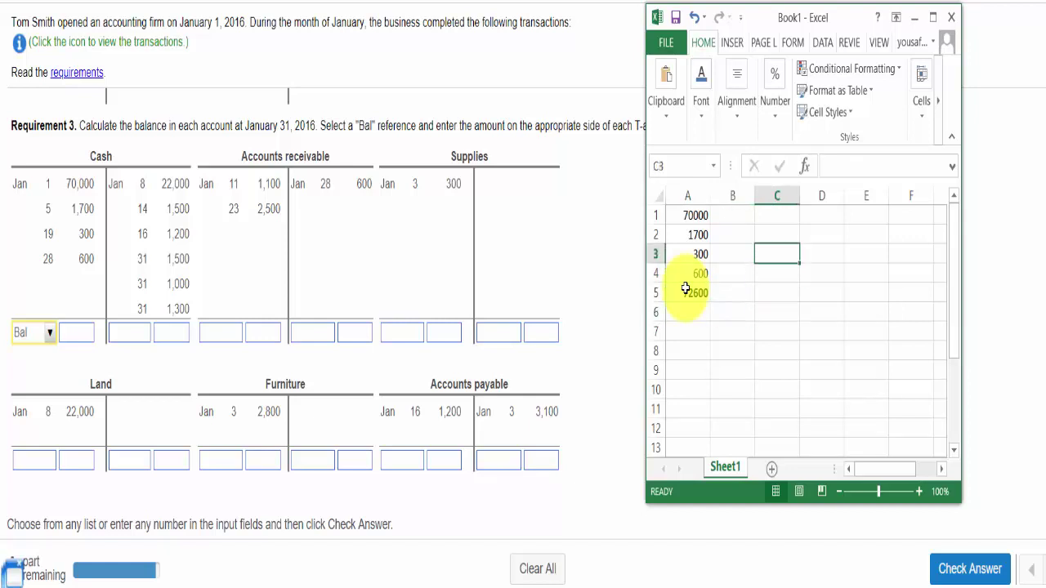
key("Up")
key("Up")
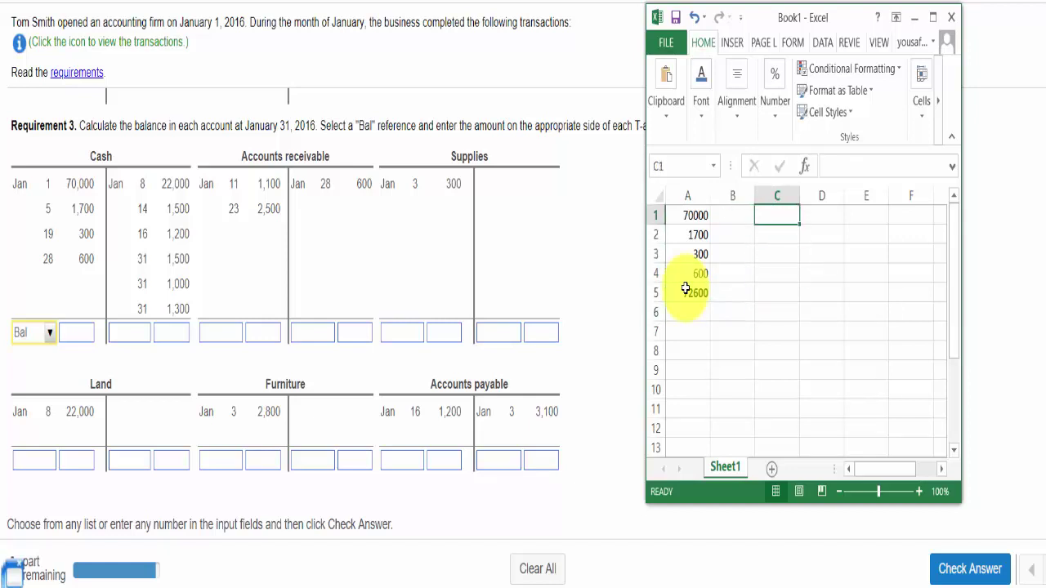
type("22000")
key("Return")
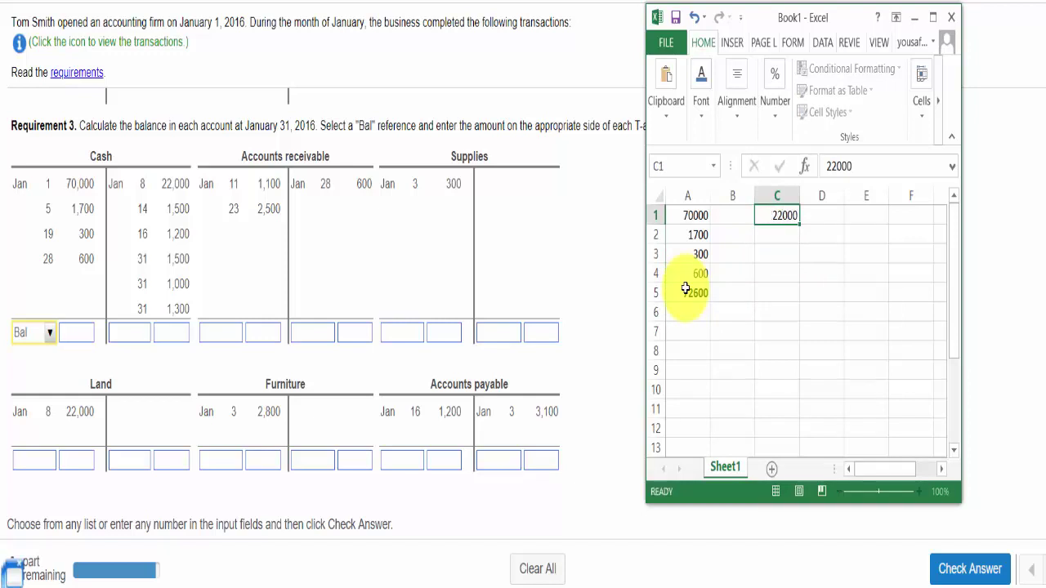
type("1500")
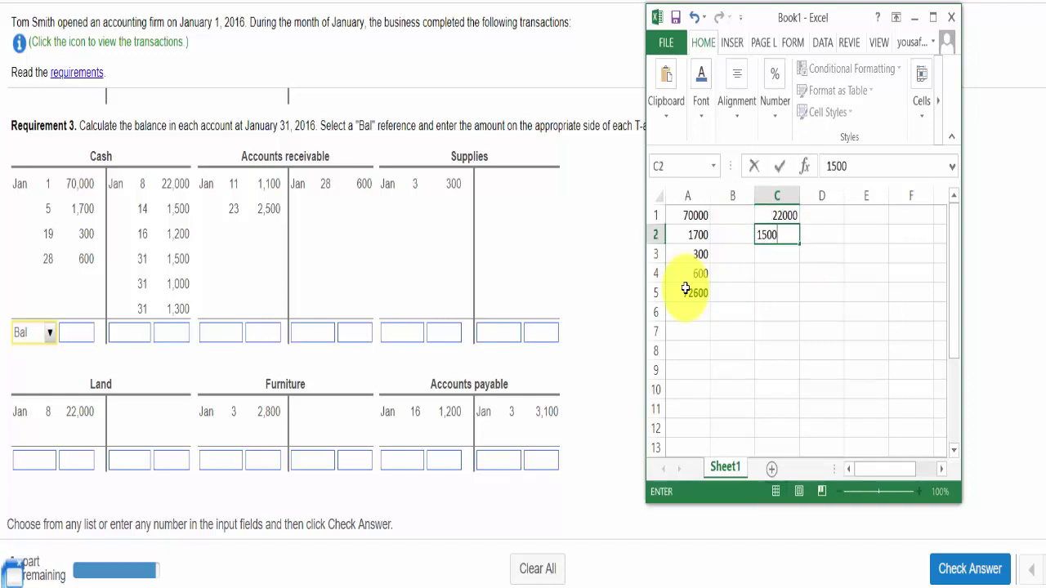
key("Return")
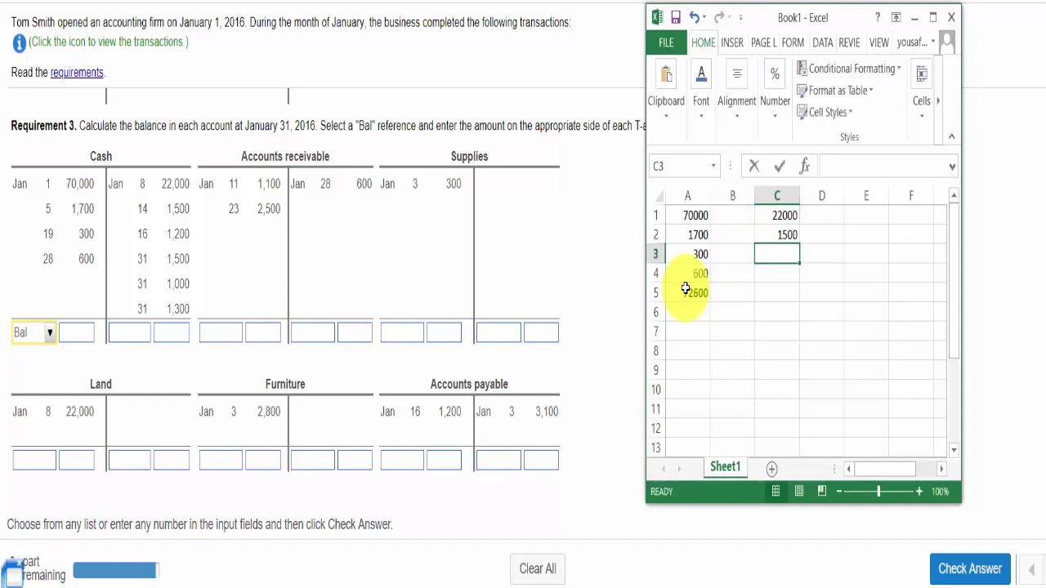
type("1200")
key("Return")
- Enter the remaining Cash credits 1500, 1000 and 1300 in cells C4 to C6 and sum all credits in C7
type("1")
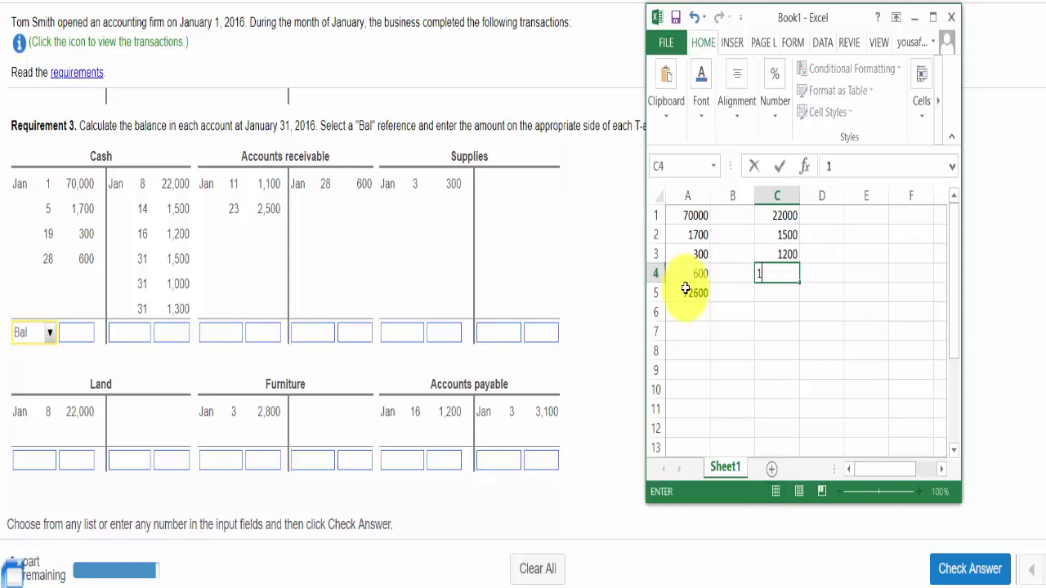
type("500")
key("Return")
type("1000")
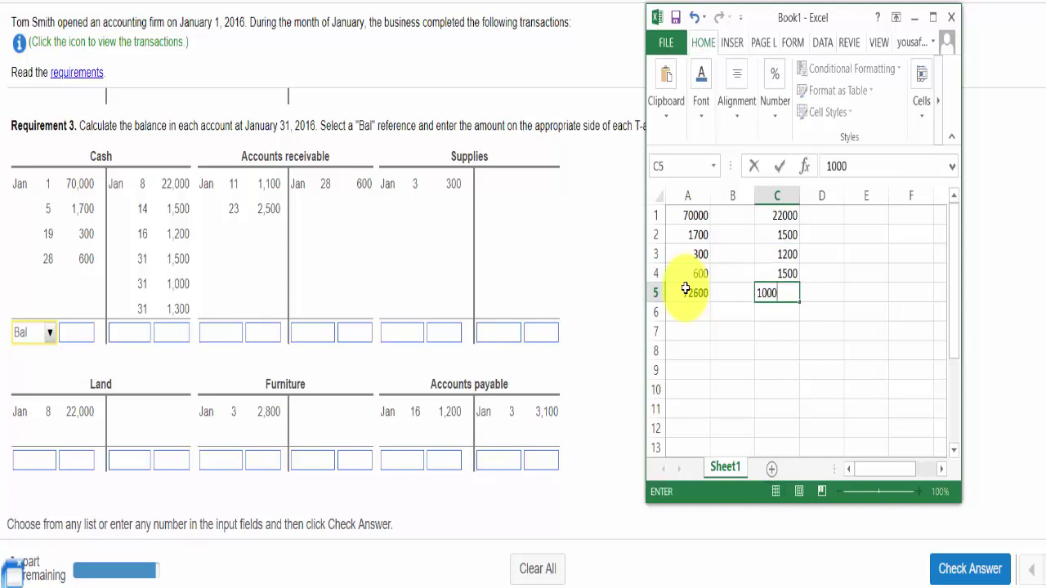
key("Return")
type("1300")
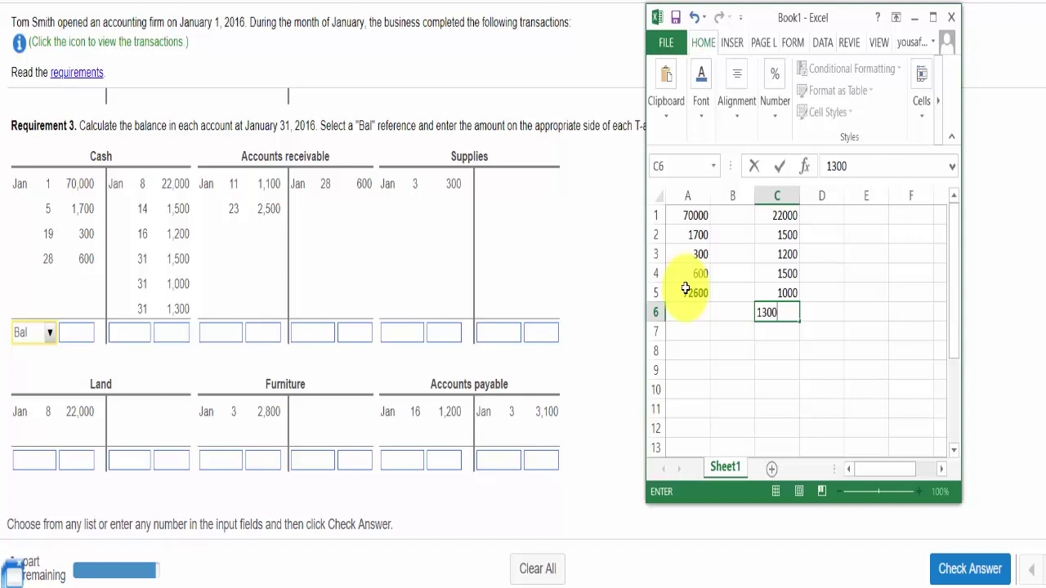
key("Return")
key("alt+equal")
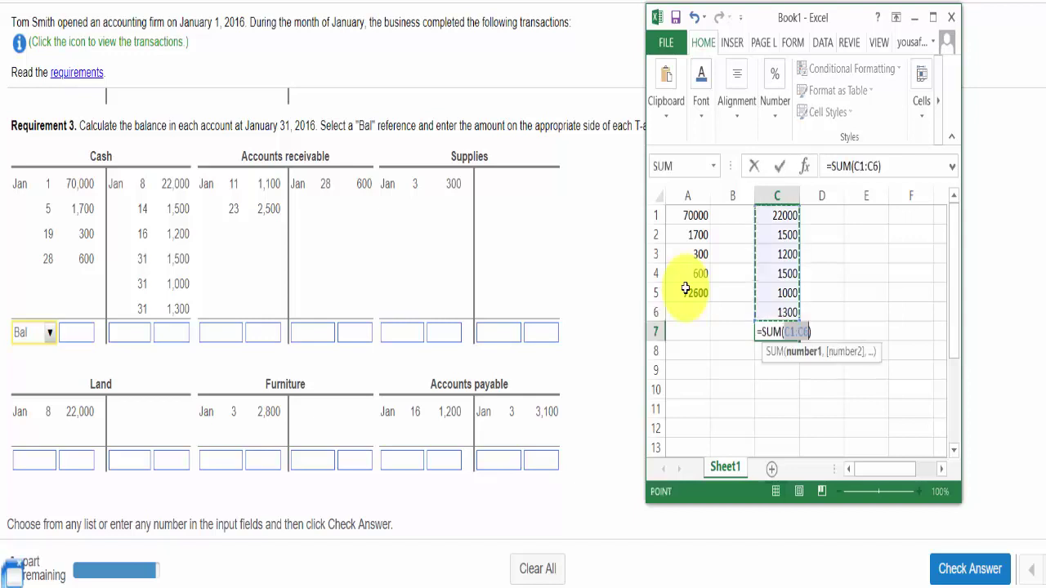
key("Return")
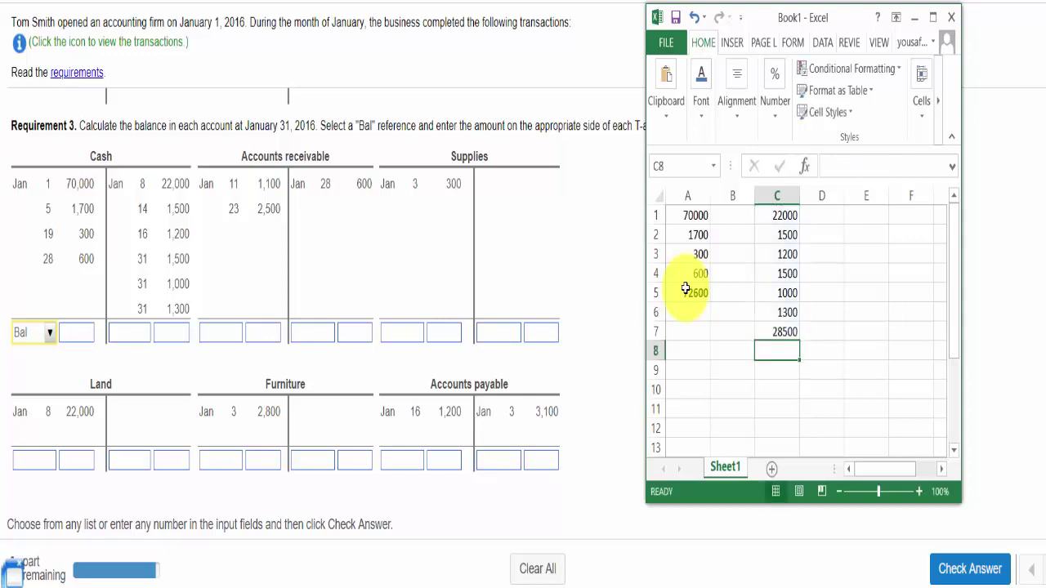
- Calculate the Cash balance in cell A8 with the formula =A5-C7 and copy the result
left_click(688, 347)
type("=")
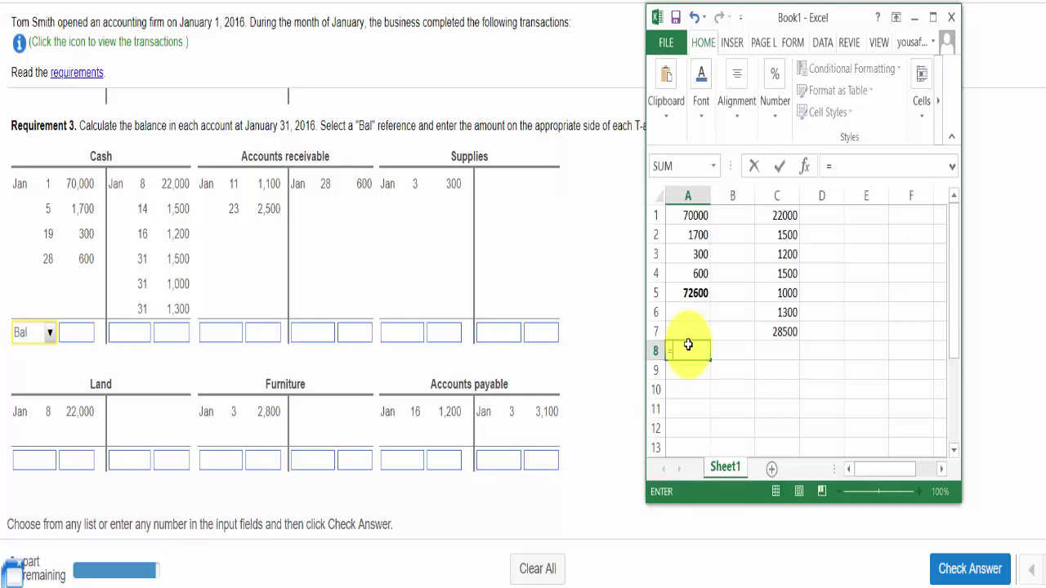
key("Up")
key("Up")
key("Up")
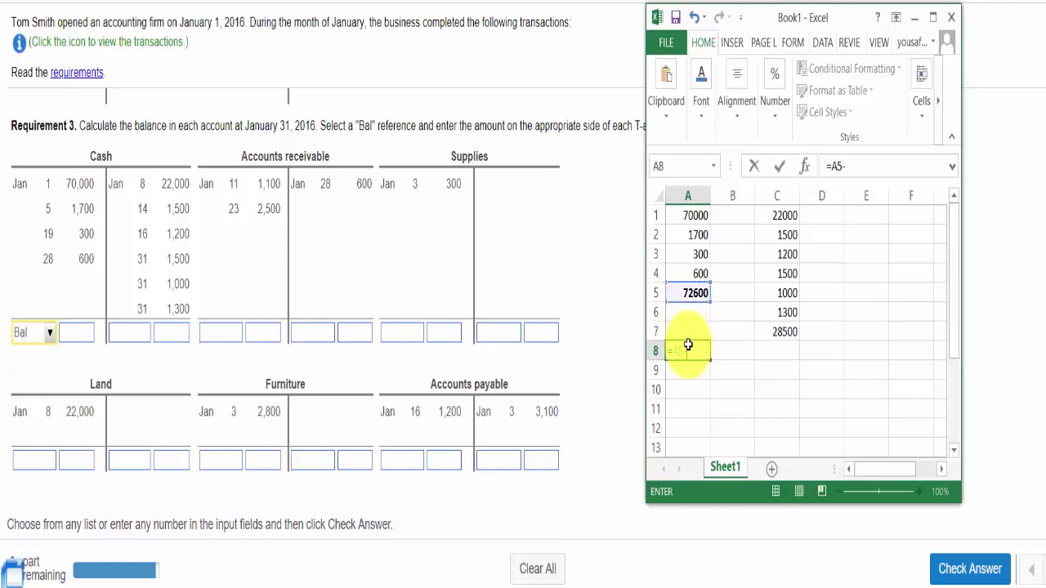
type("-")
key("Right")
key("Right")
key("Up")
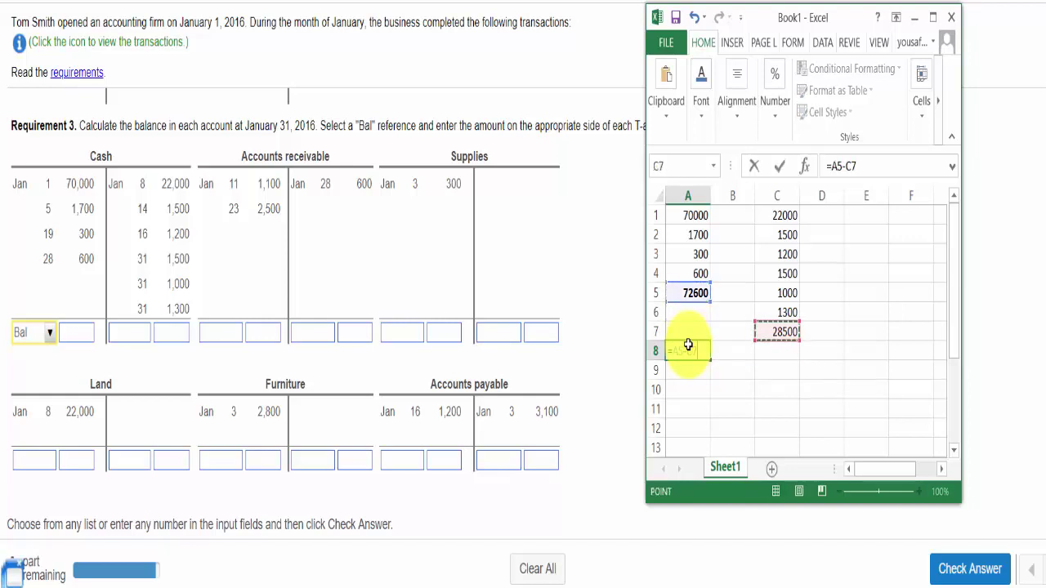
key("ctrl+Return")
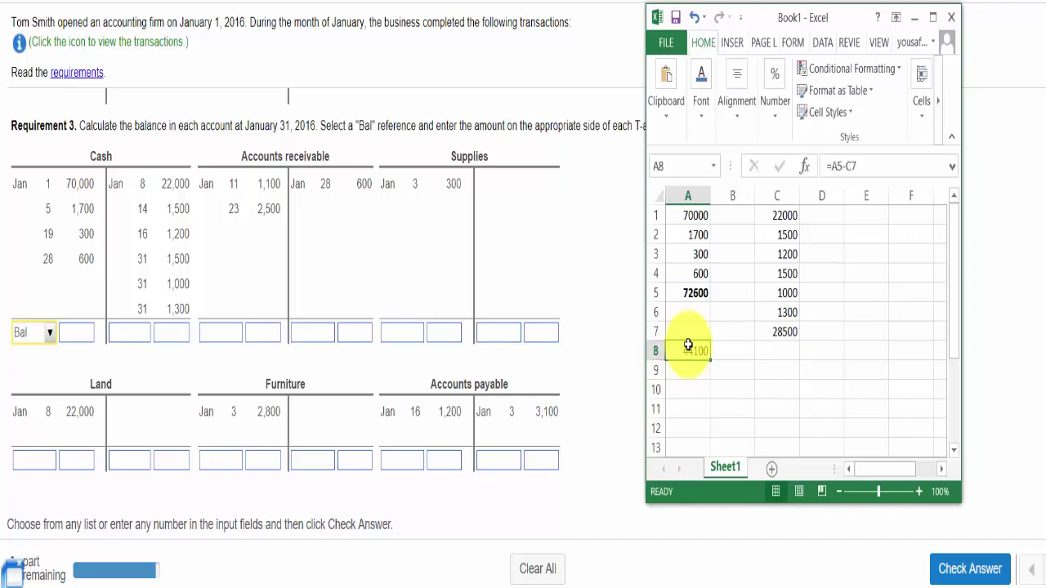
key("ctrl+c")
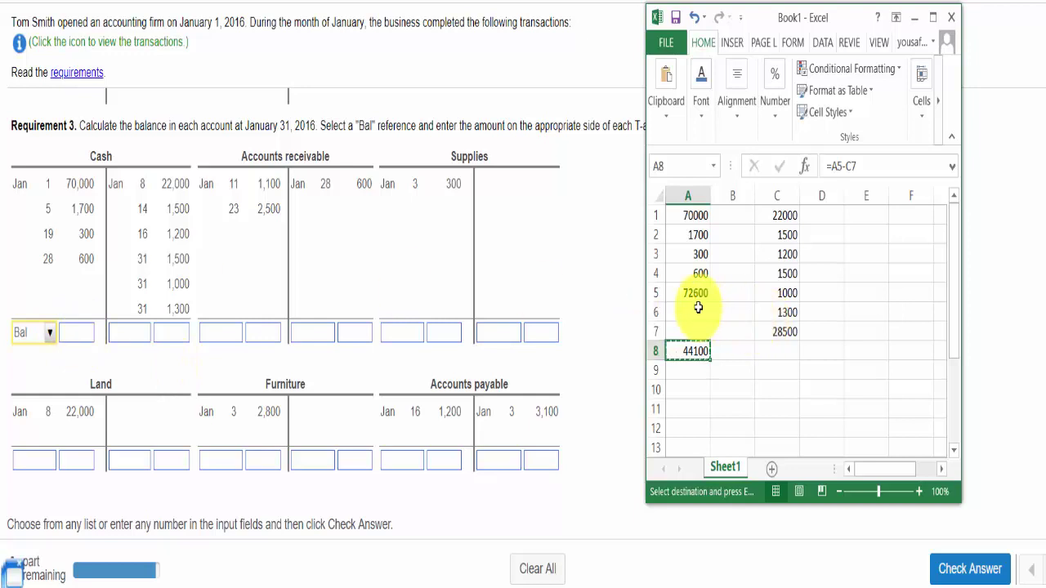
- Enter 44100 as the Cash debit balance, and delete the old Cash calculation by removing columns A to E in Excel
left_click(69, 332)
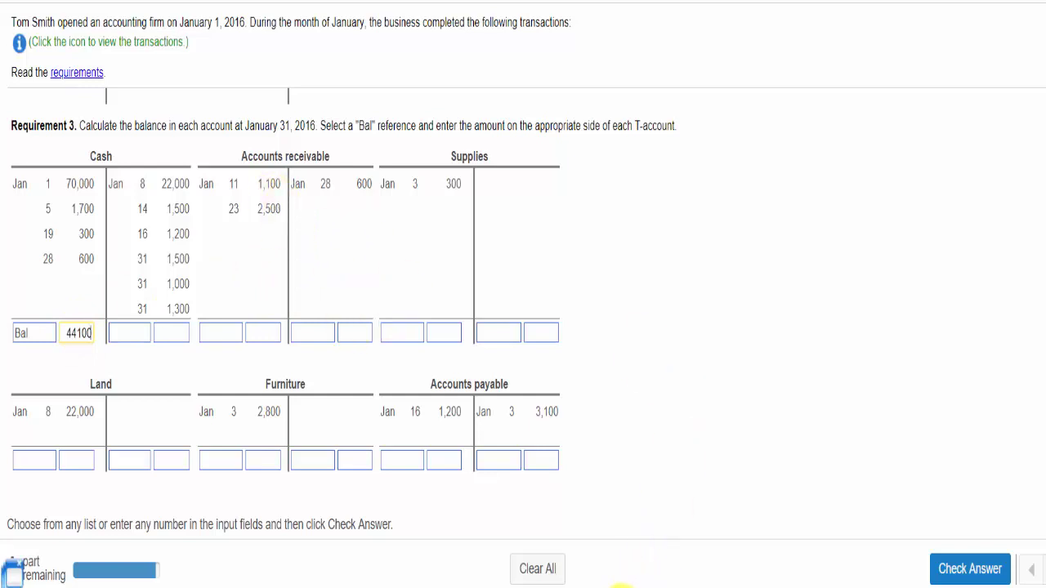
left_click(631, 584)
left_click_drag(698, 391, 866, 391)
key("ctrl+minus")
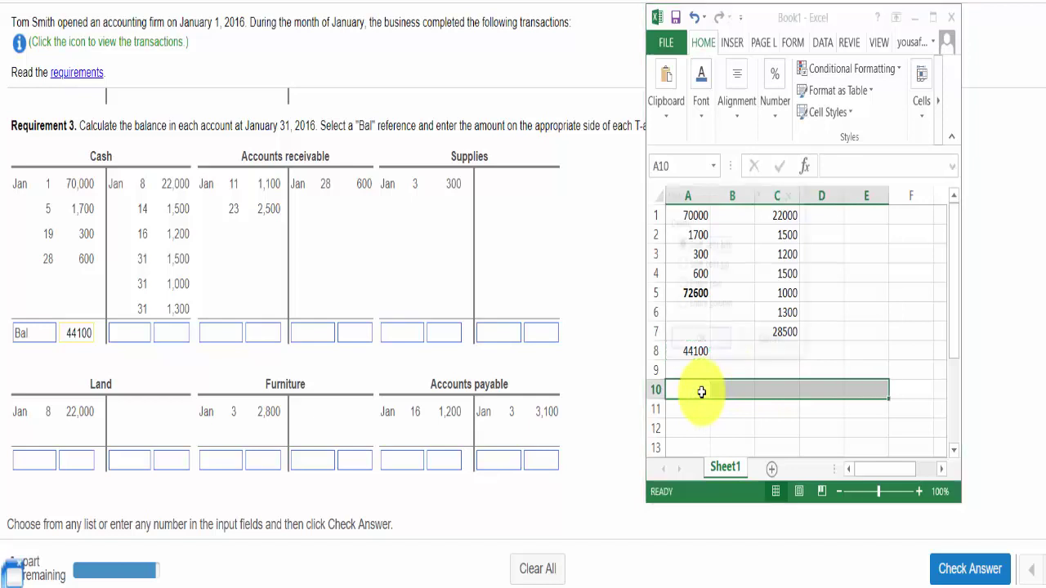
key("alt+c")
key("Return")
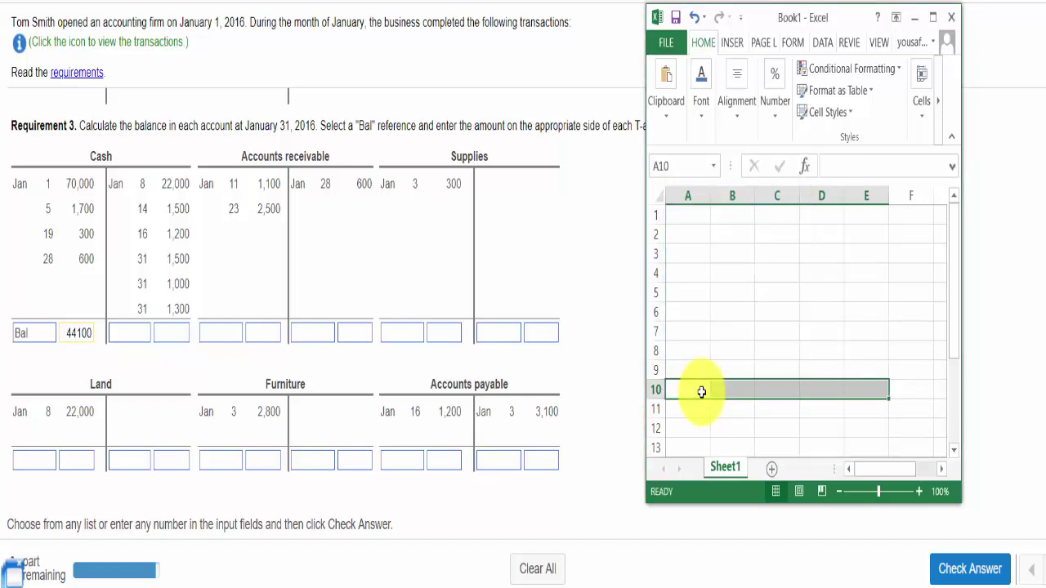
- Enter the Accounts receivable debits 1100 and 2500 in cells A1 and A2 and sum them in A3
key("Up")
key("Up")
key("Up")
key("Up")
key("Up")
key("Up")
key("Up")
key("Up")
key("Up")
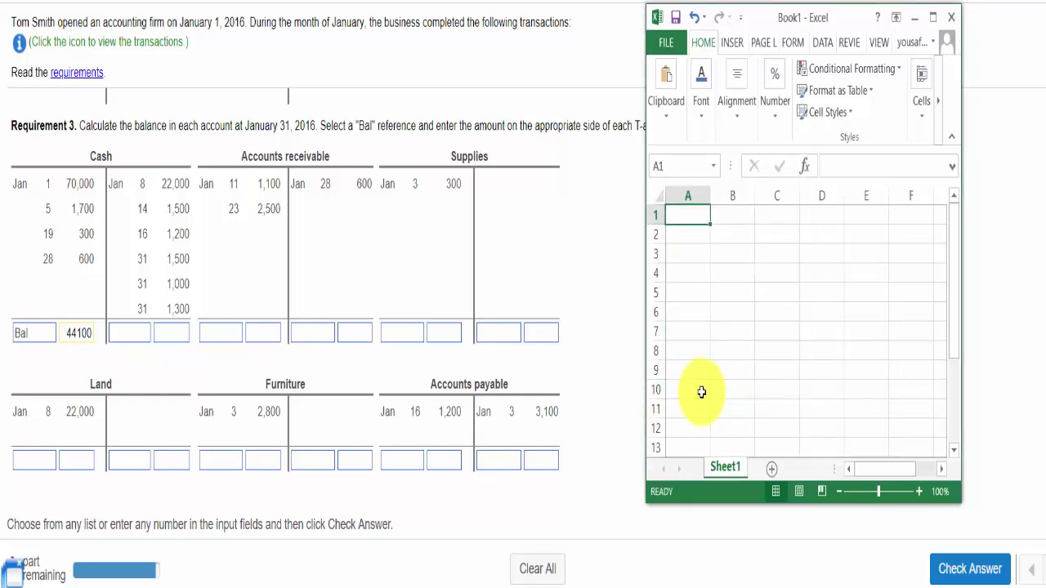
type("1100")
key("Return")
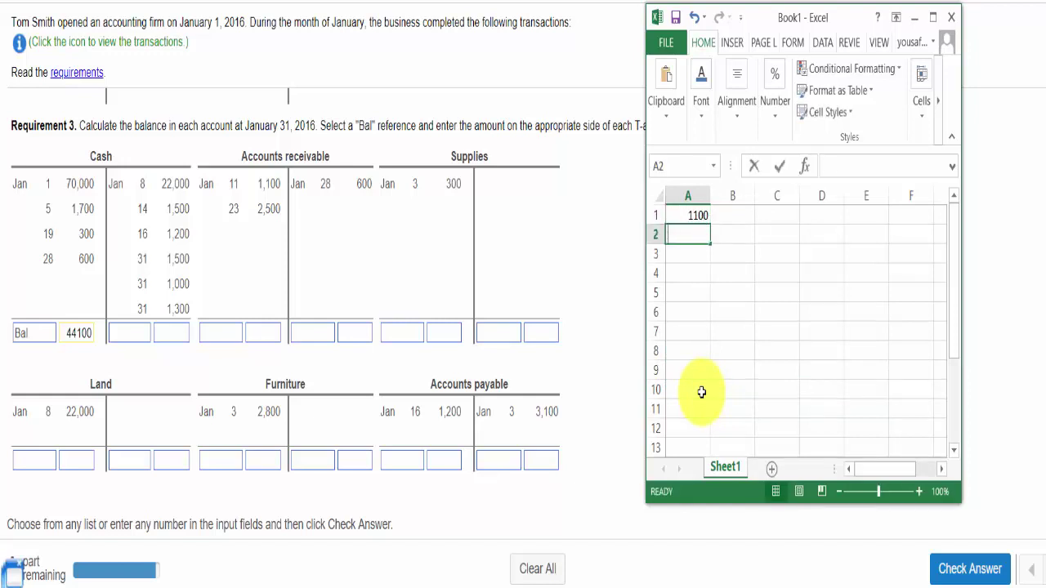
type("2500")
key("Return")
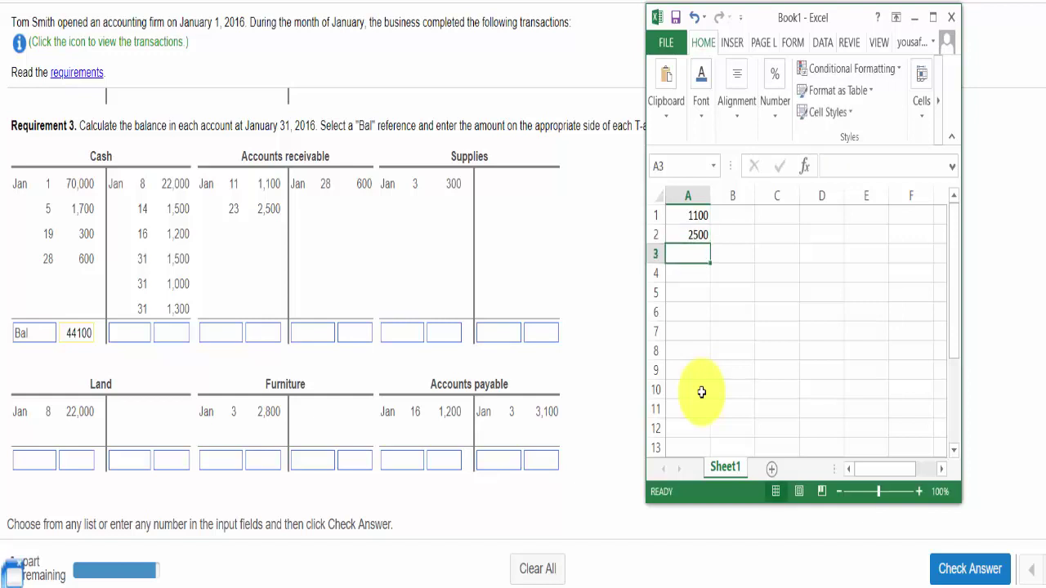
key("alt+equal")
key("Return")
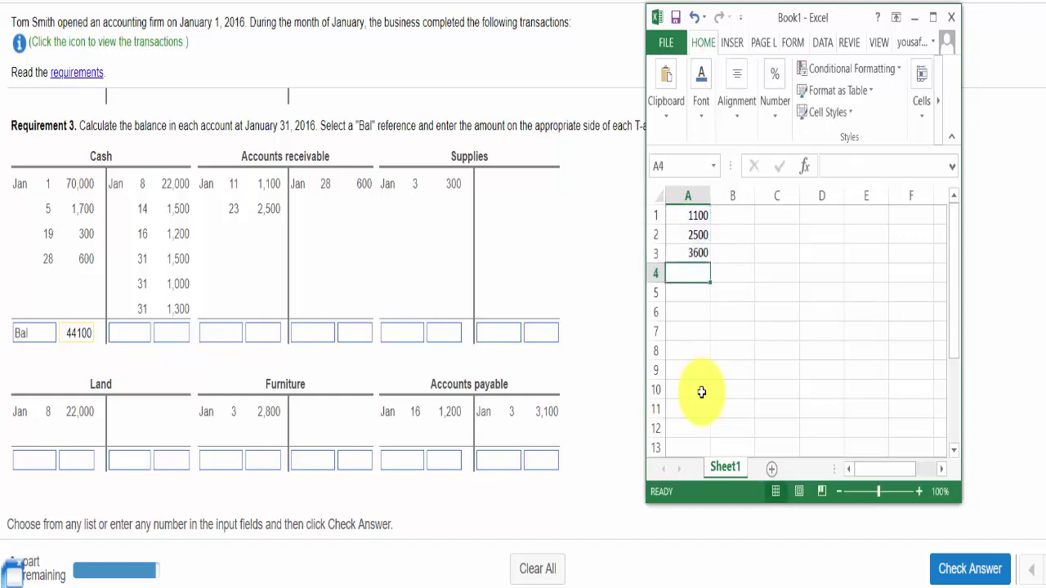
- Enter the Accounts receivable credit of 600 in cell B1
key("Right")
key("Up")
key("Up")
key("Up")
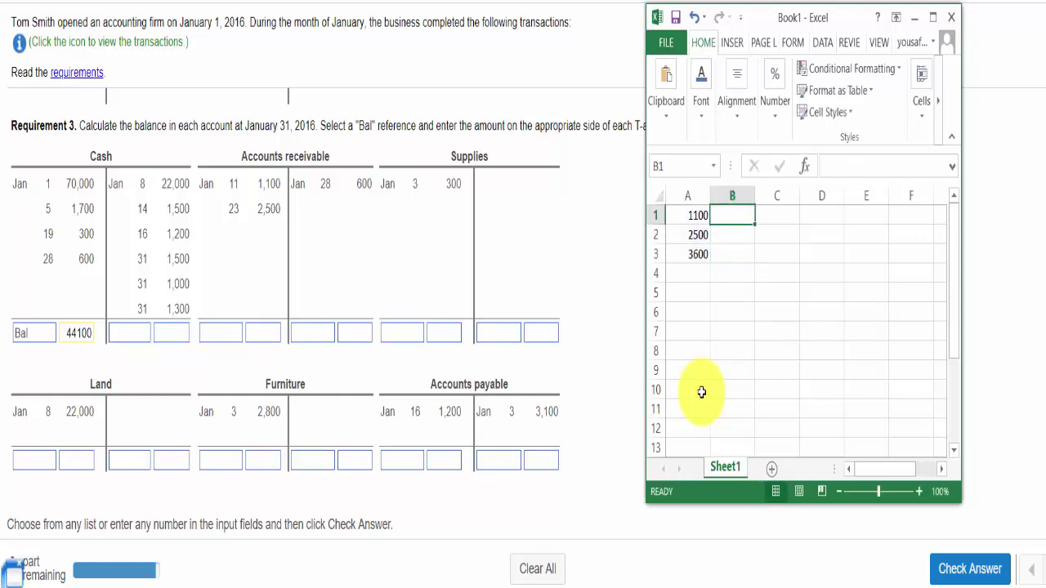
type("6")
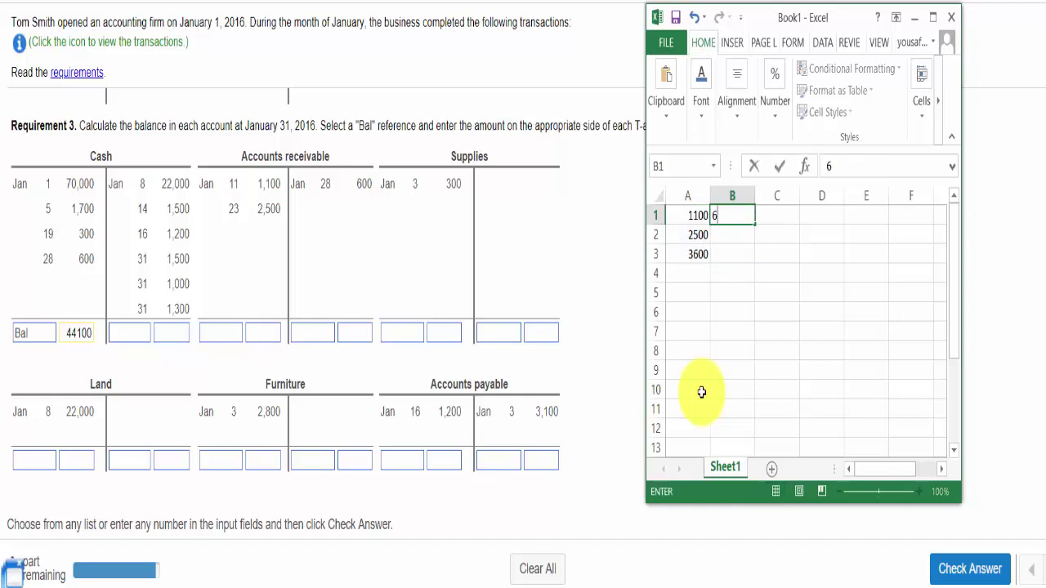
key("Return")
- Calculate the Accounts receivable balance in cell B4 with the formula =A3-B1 and copy the result
key("Down")
key("Down")
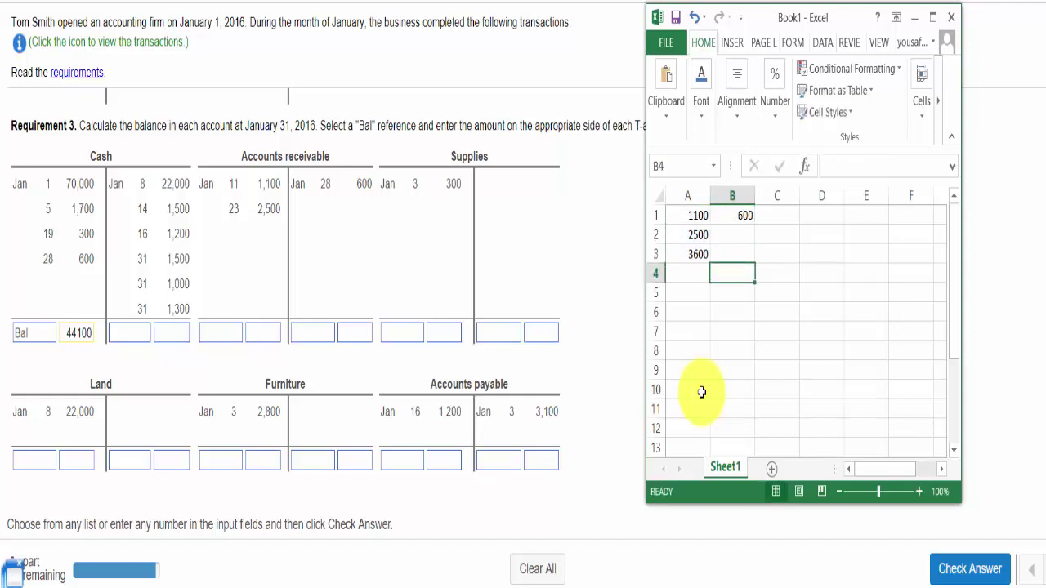
type("=")
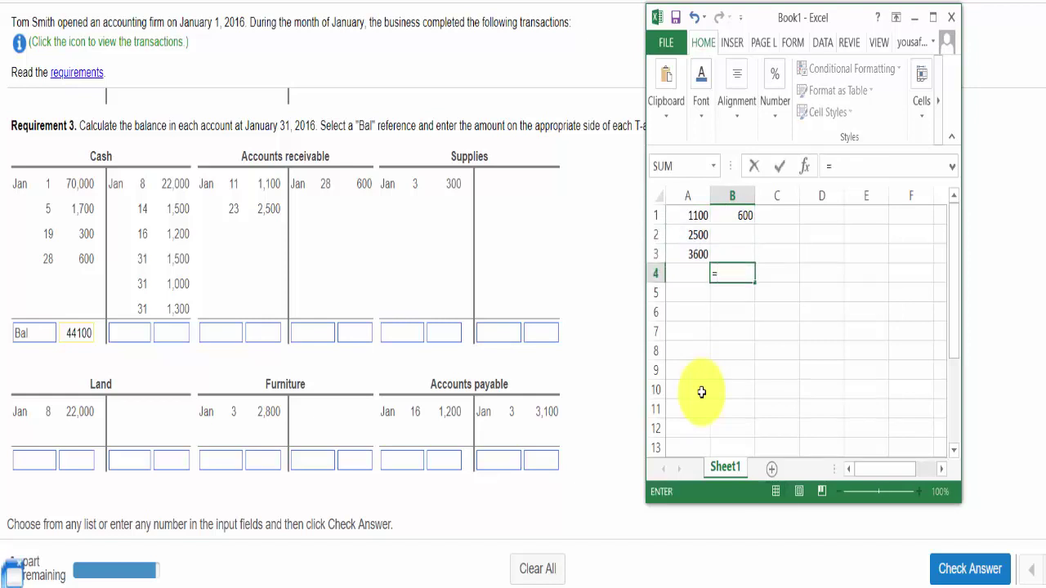
key("Up")
key("Left")
type("-")
key("Up")
key("Up")
key("Up")
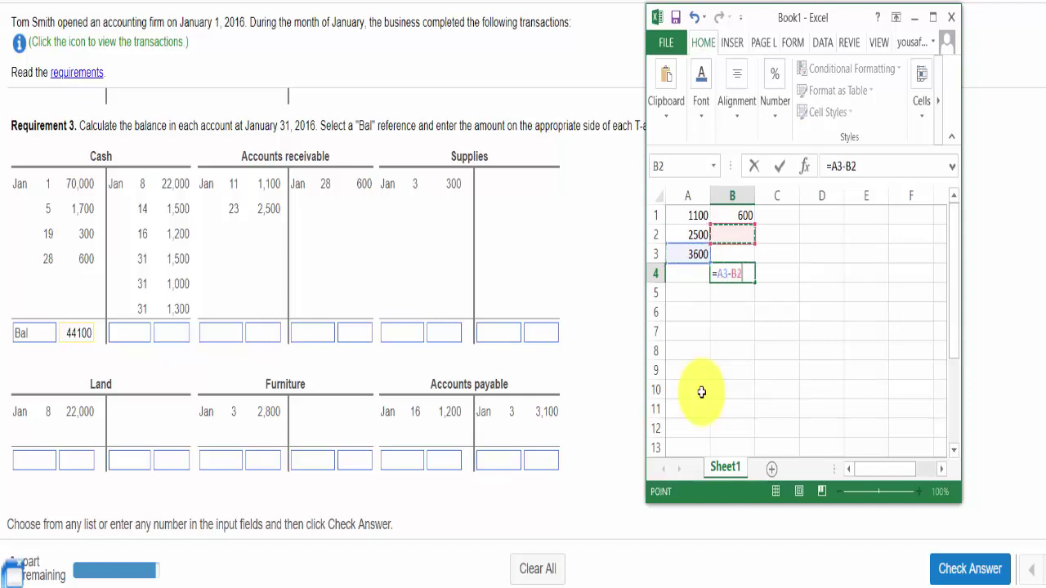
key("Return")
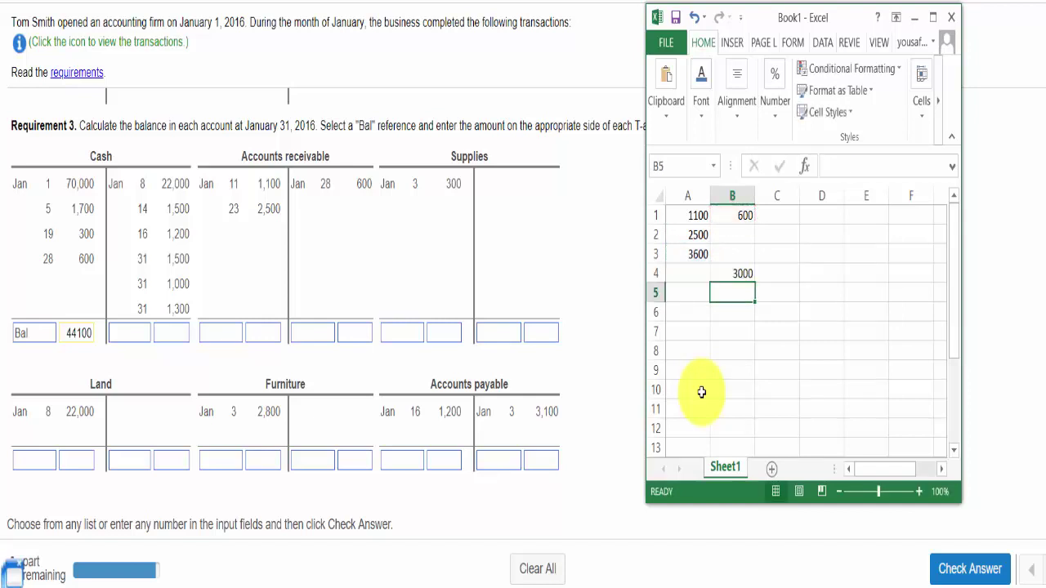
key("Up")
key("ctrl+c")
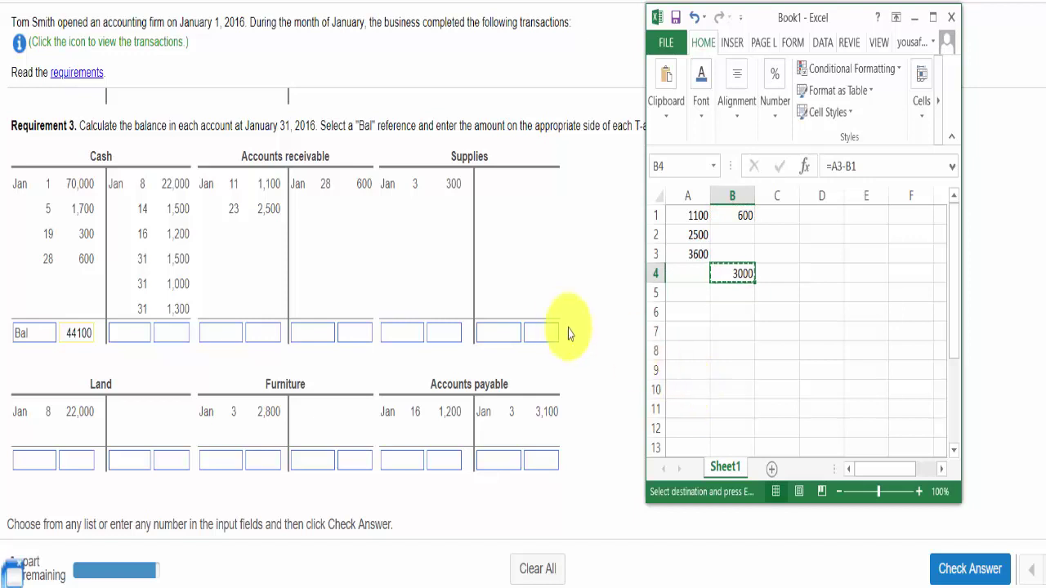
- On the homework page, enter Bal references with debit balances of 3000 for Accounts receivable and 300 for Supplies
left_click(224, 335)
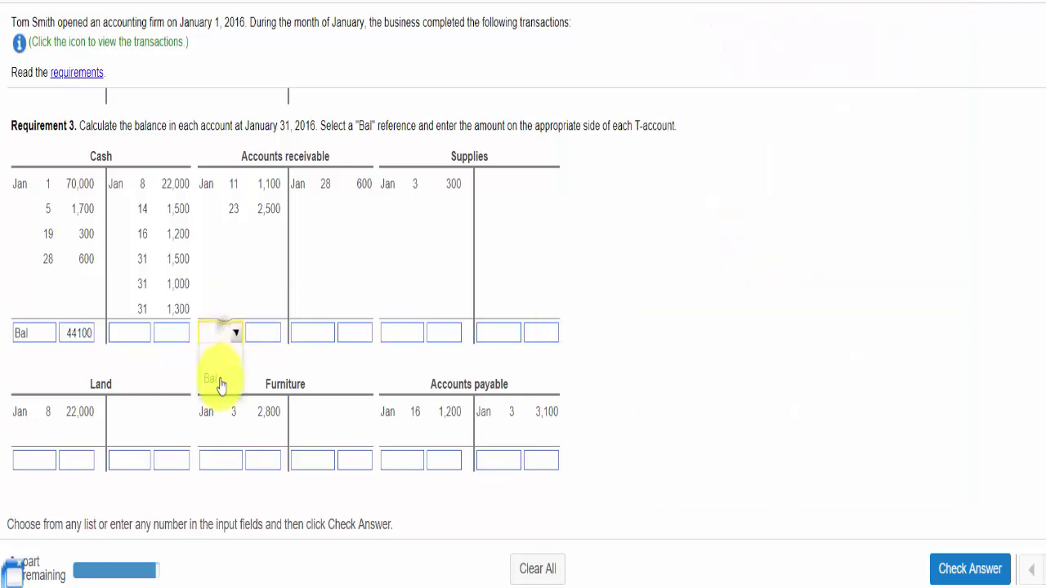
left_click(219, 382)
left_click(263, 334)
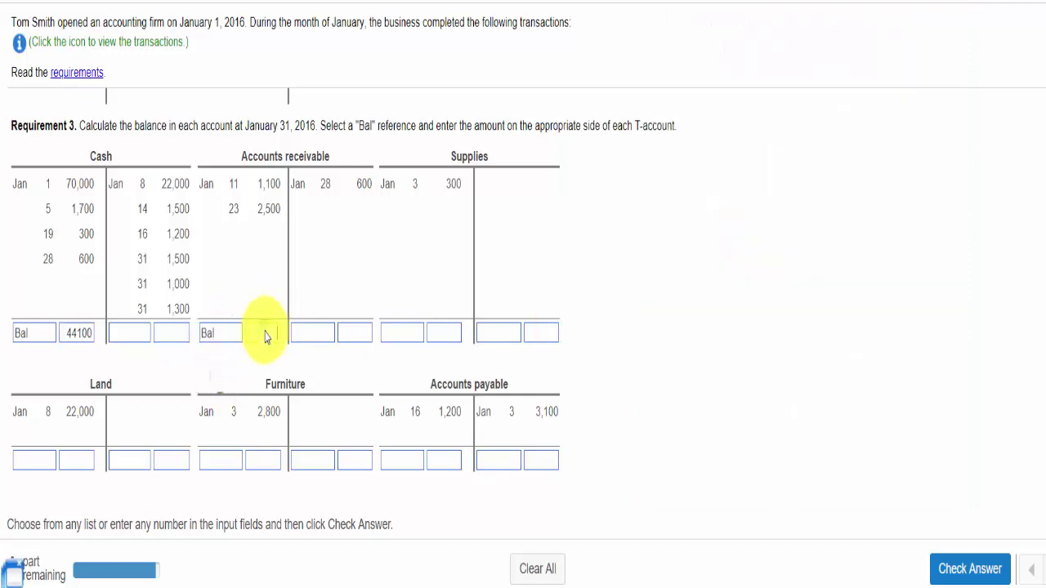
left_click(408, 338)
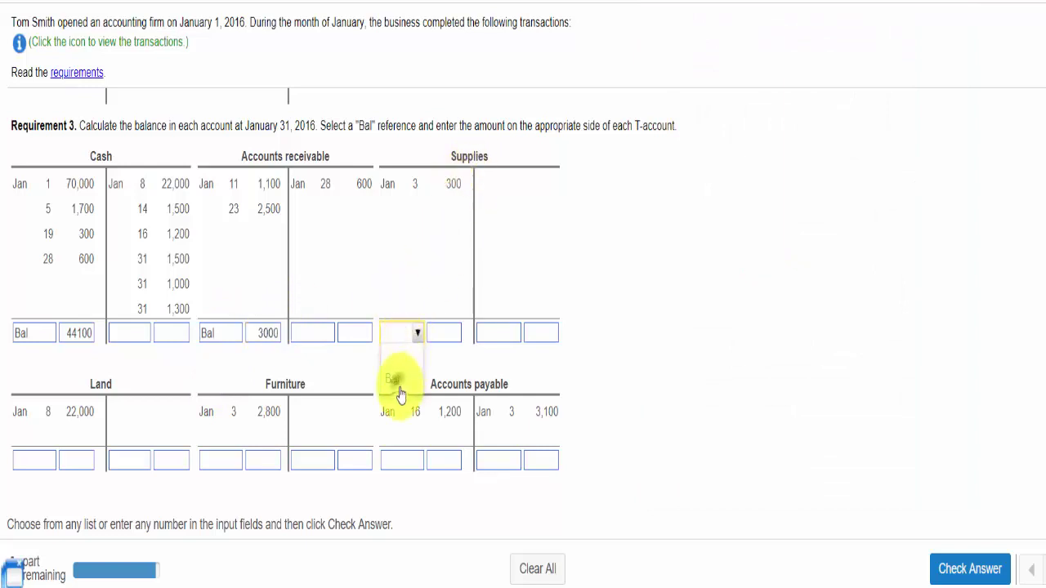
left_click(397, 384)
left_click(442, 334)
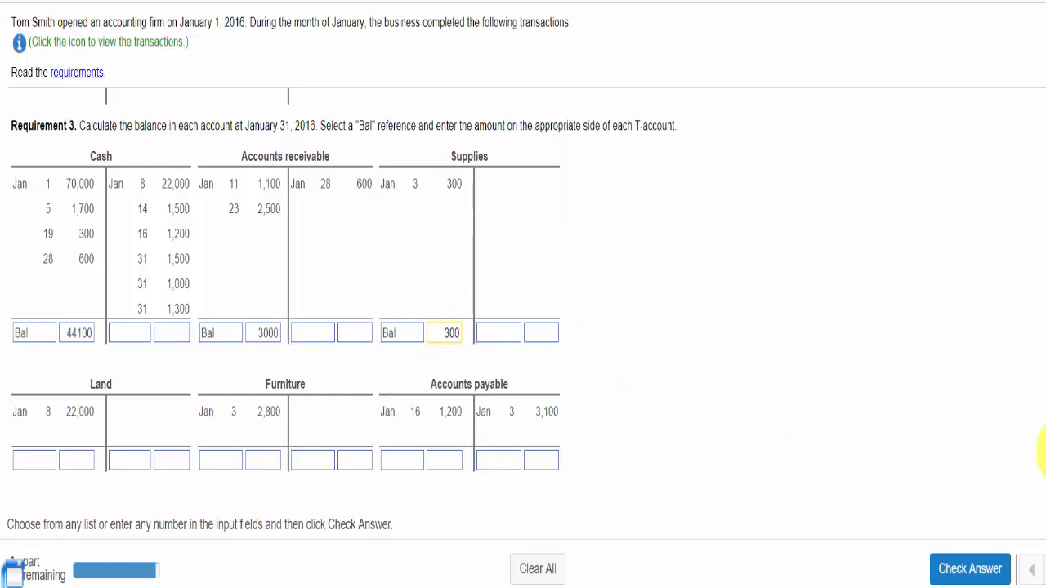
- Enter Bal references with debit balances of 22000 for Land and 2800 for Furniture
scroll(1045, 453, "down", 3)
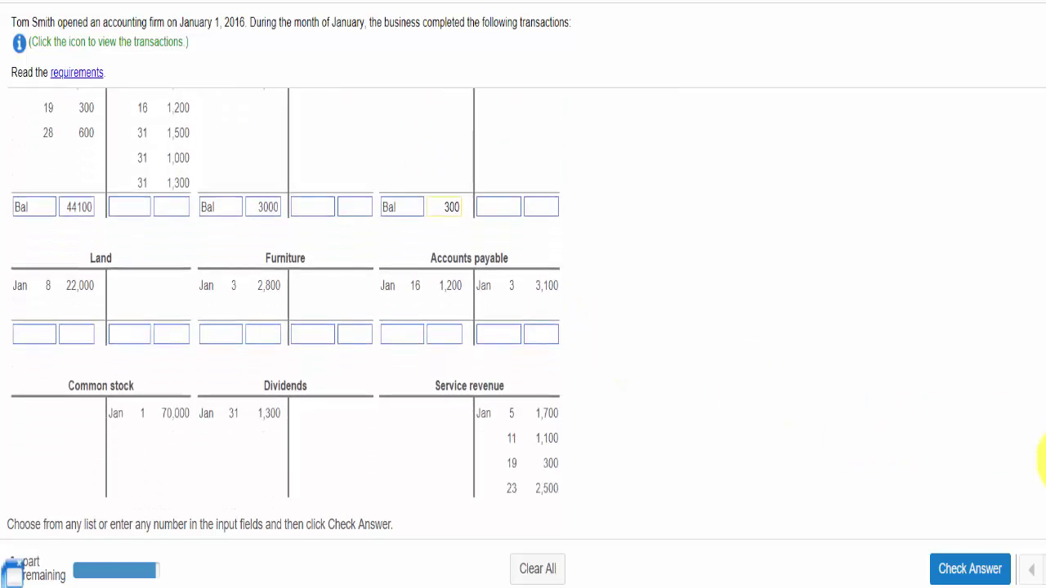
left_click(41, 337)
left_click(25, 373)
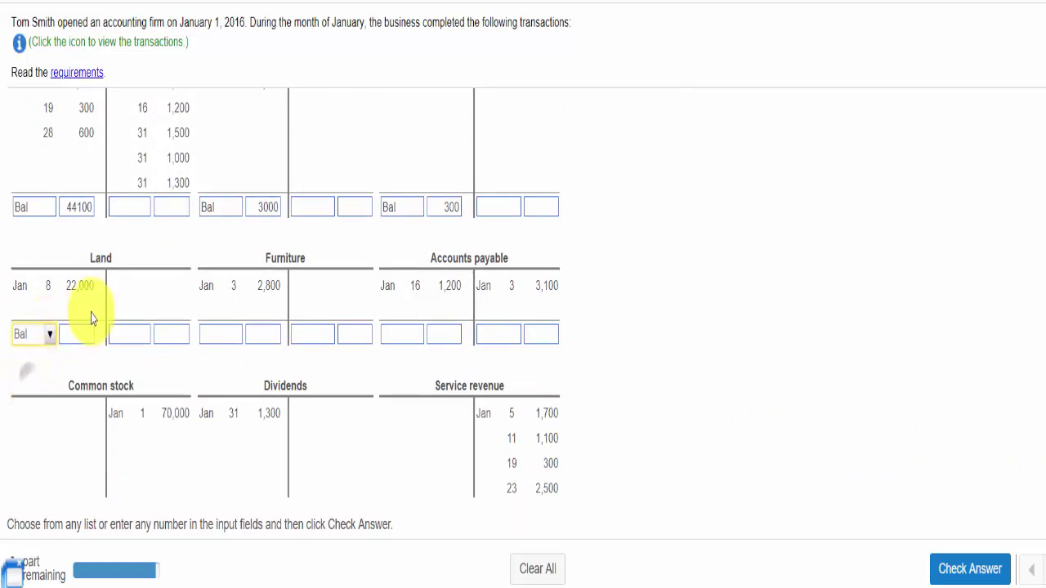
left_click(79, 336)
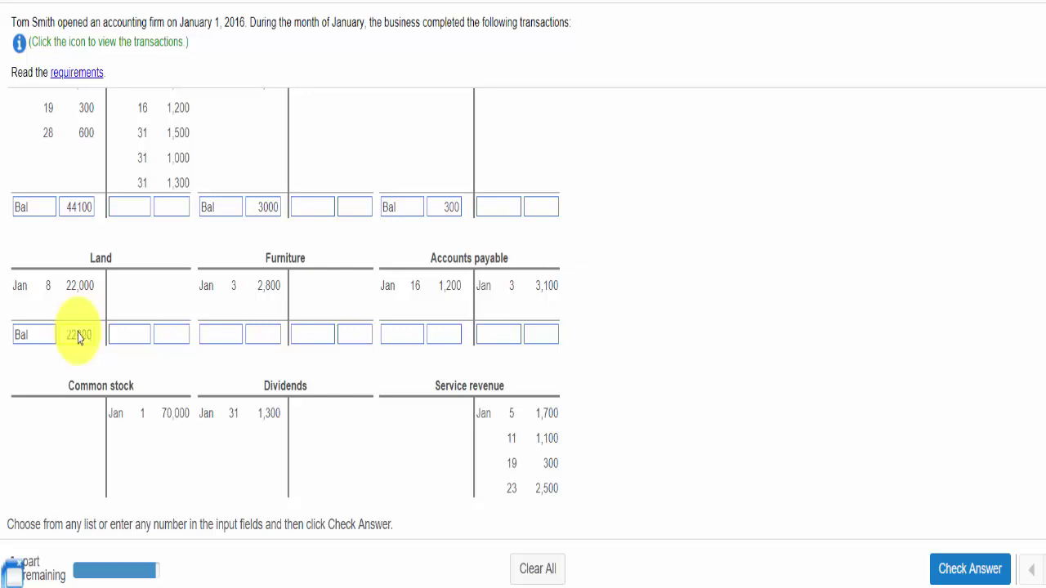
type("22000")
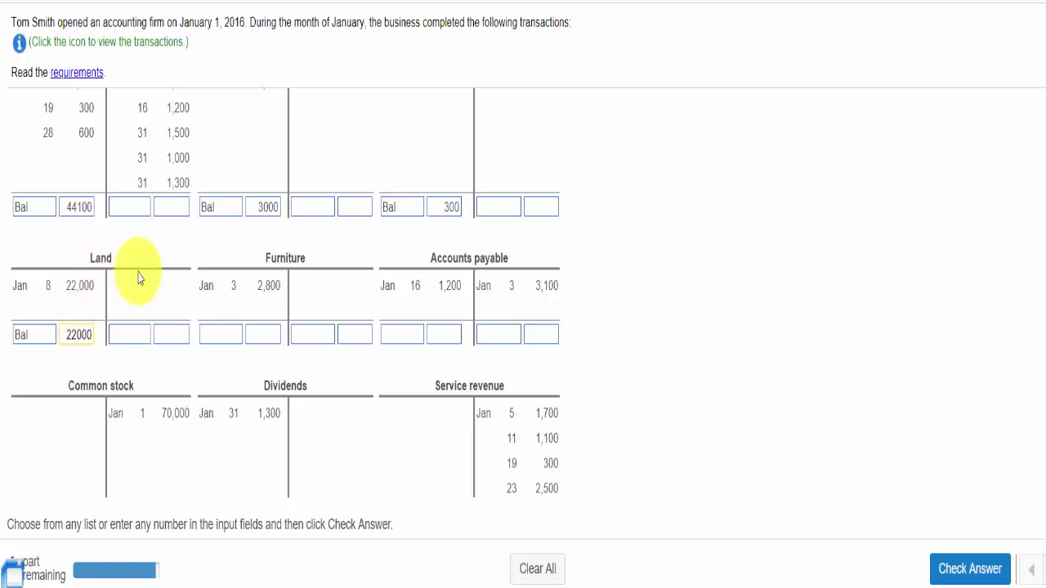
left_click(229, 335)
left_click(214, 381)
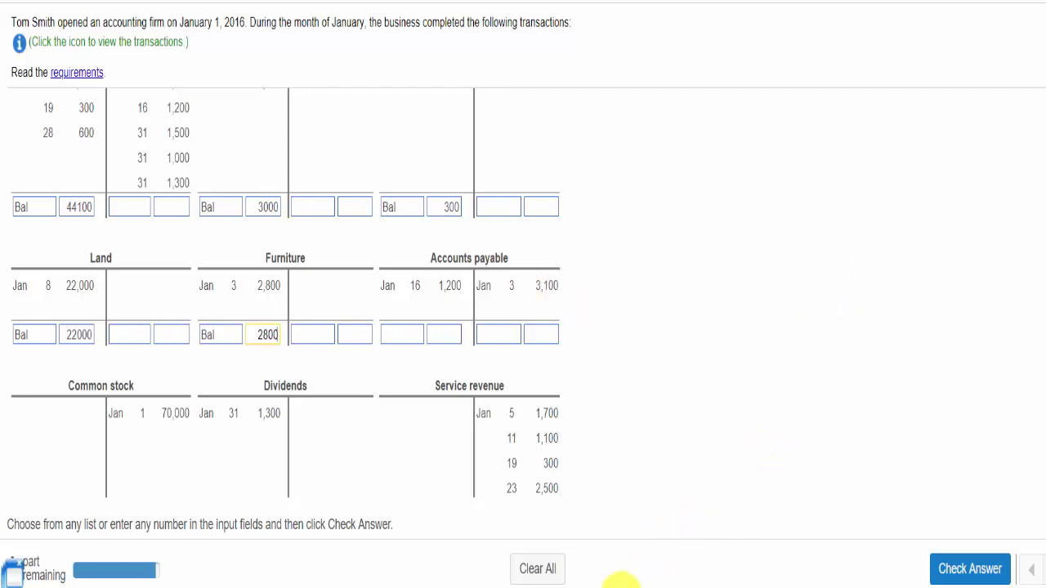
- Switch to Excel and delete the old Accounts receivable calculation by removing entire columns A to D
left_click(615, 585)
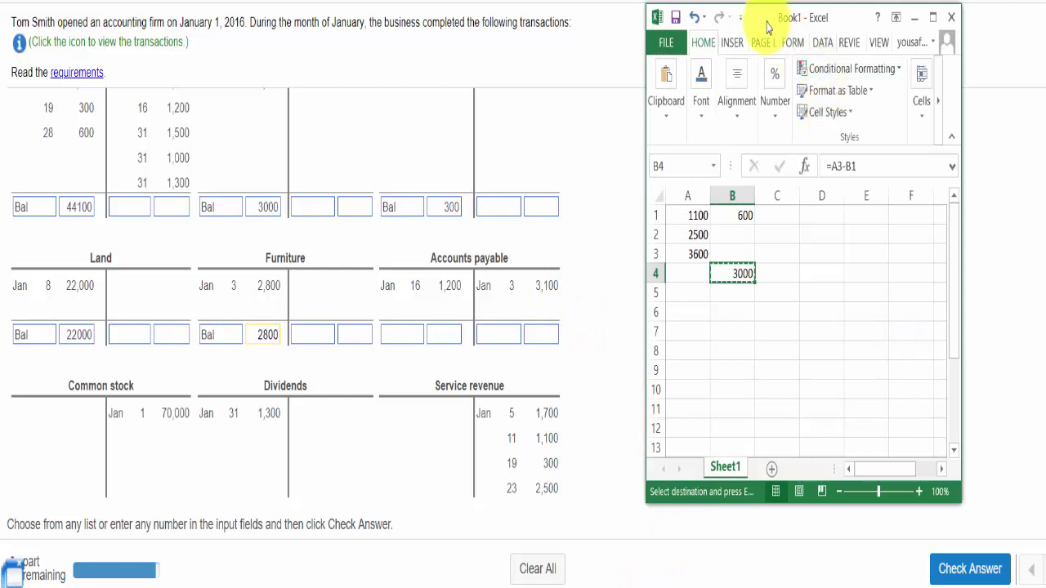
left_click_drag(709, 20, 802, 37)
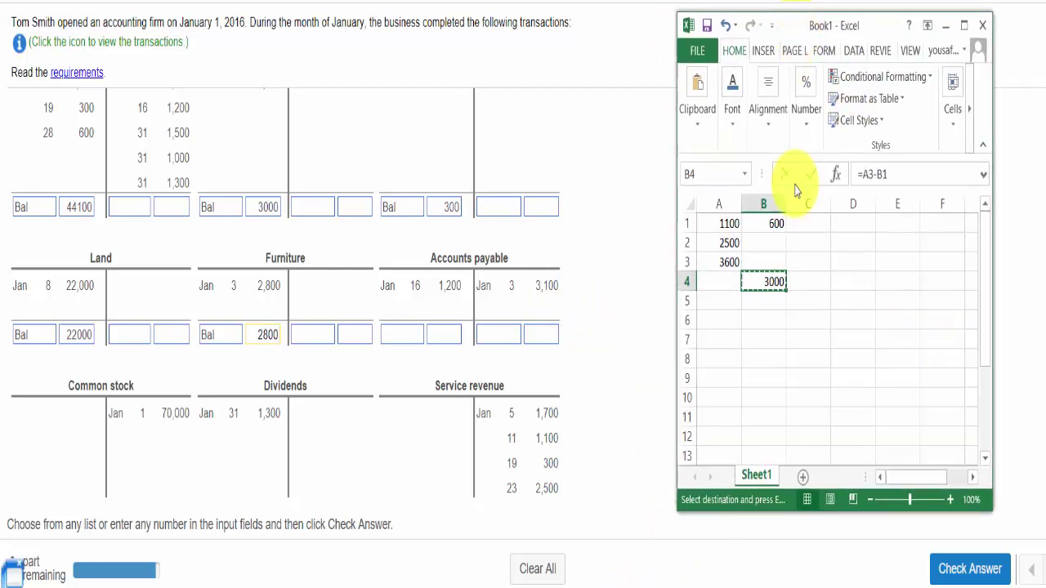
left_click(724, 312)
key("shift+Right")
key("shift+Right")
key("shift+Right")
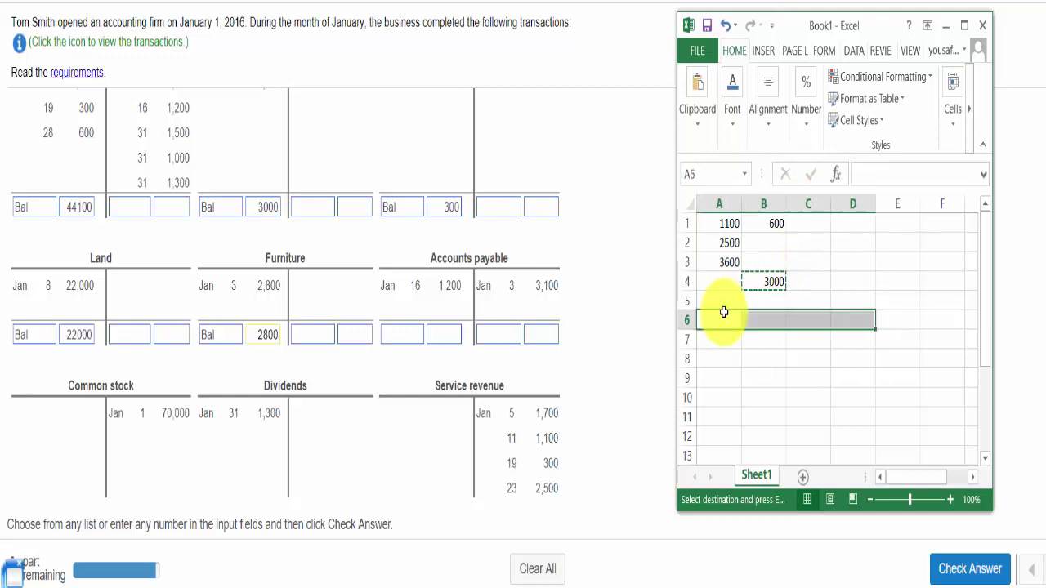
key("ctrl+minus")
left_click(724, 313)
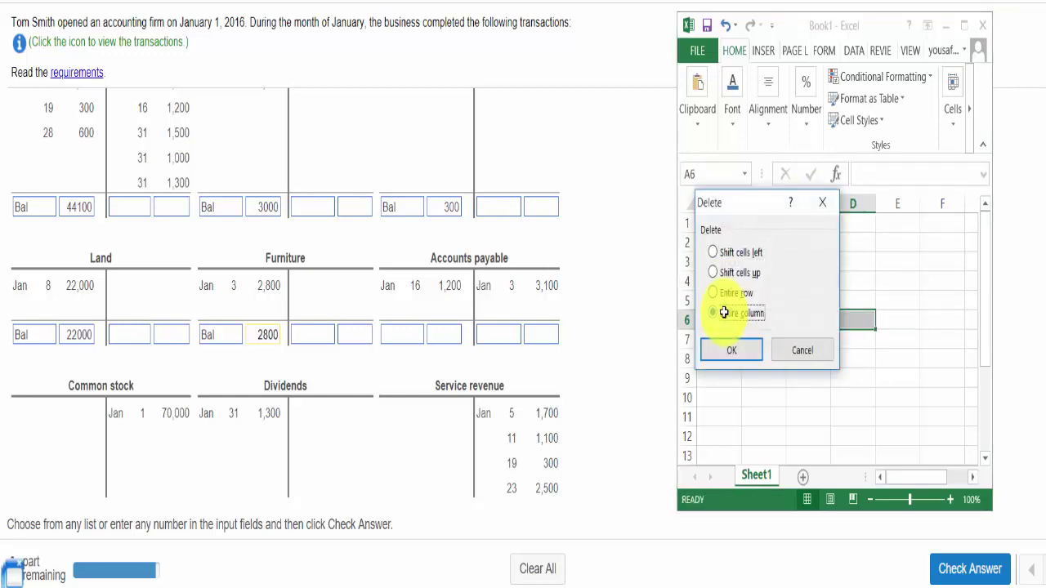
key("Return")
- Enter the Accounts payable debit 1200 in cell A1 and the credit 3100 in cell C1
key("ctrl+Home")
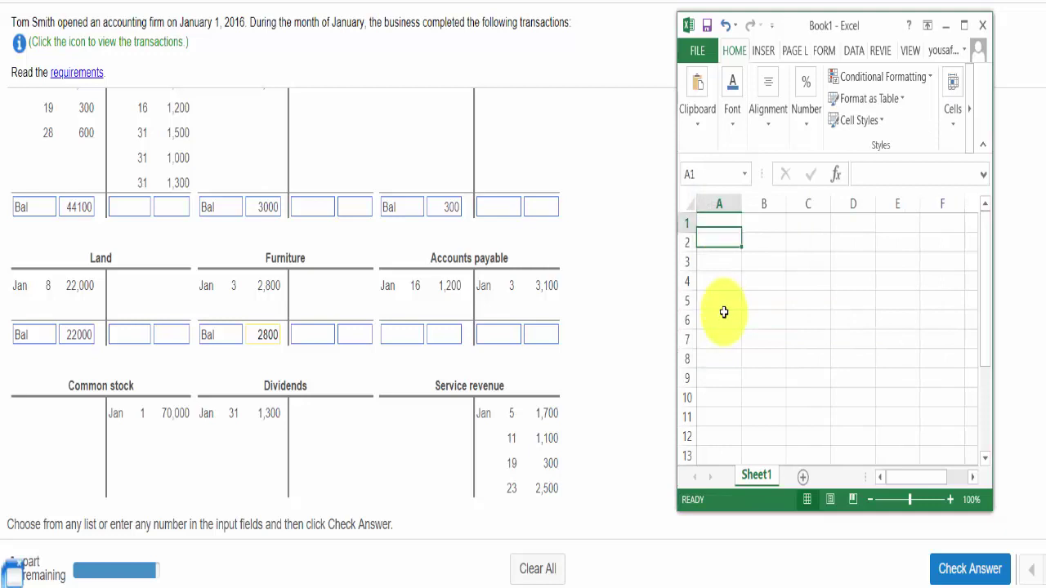
key("Up")
type("1")
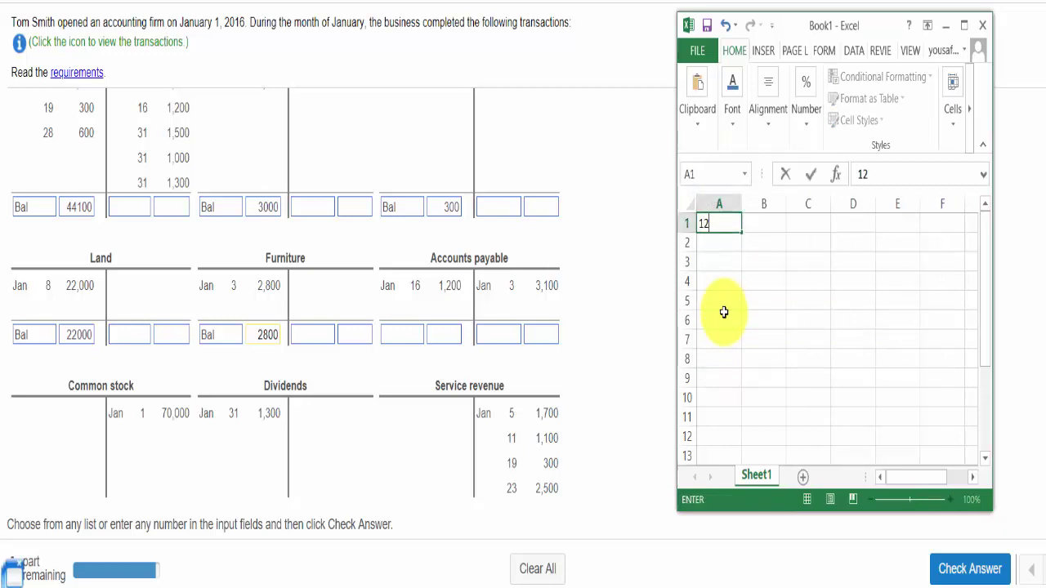
key("Tab")
key("Tab")
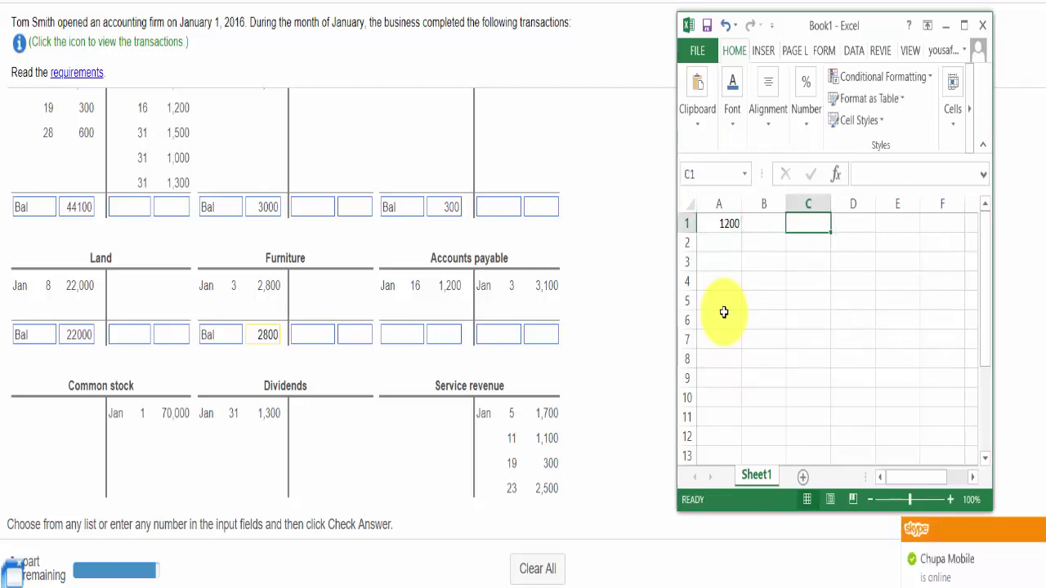
type("3100")
key("Return")
- Calculate the Accounts payable balance in cell C3 with the formula =C1-A1 and copy the result
key("Return")
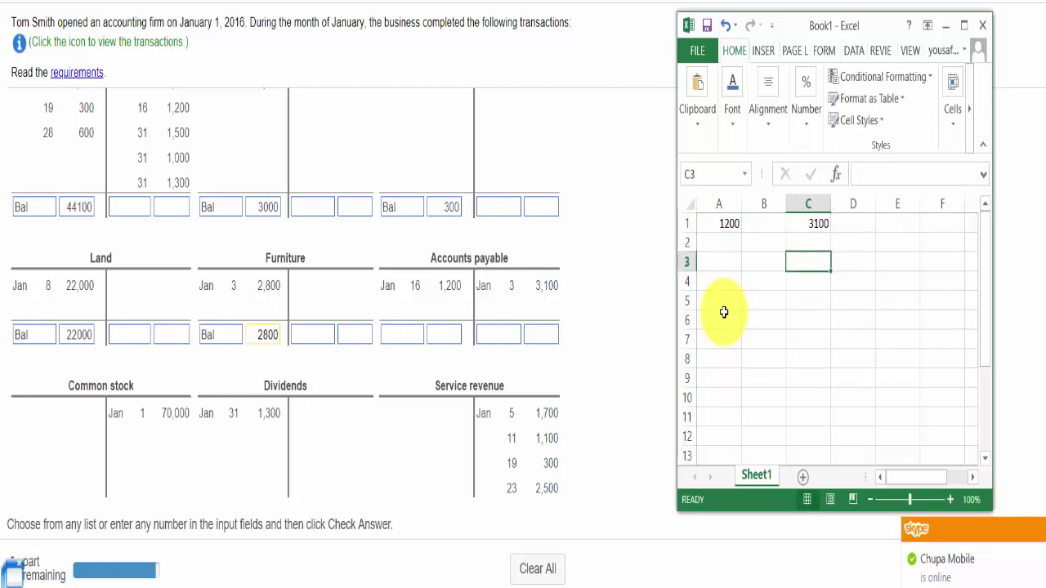
type("=")
key("Up")
key("Up")
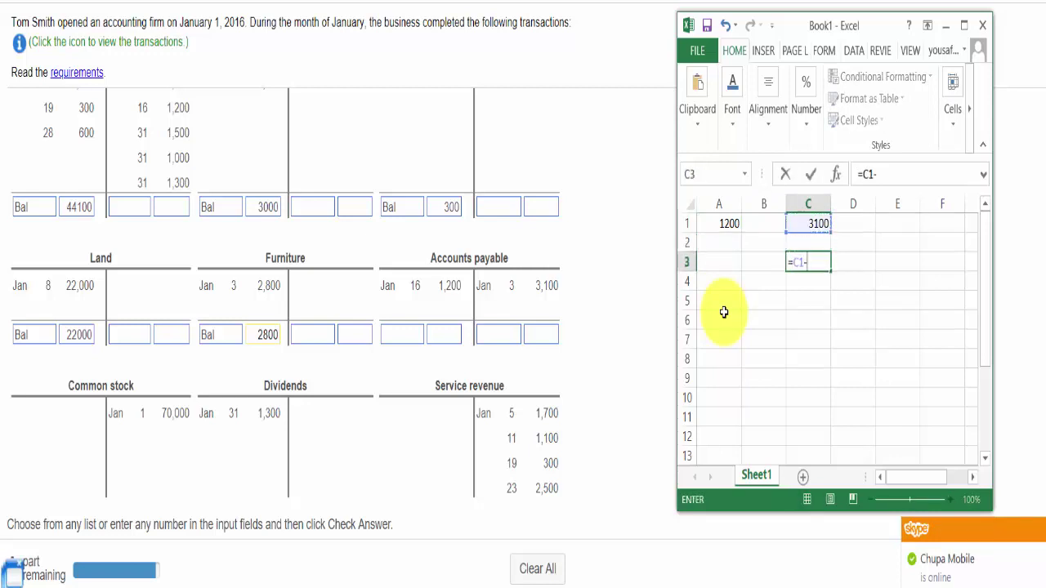
type("-")
key("Up")
key("Up")
key("Left")
key("Left")
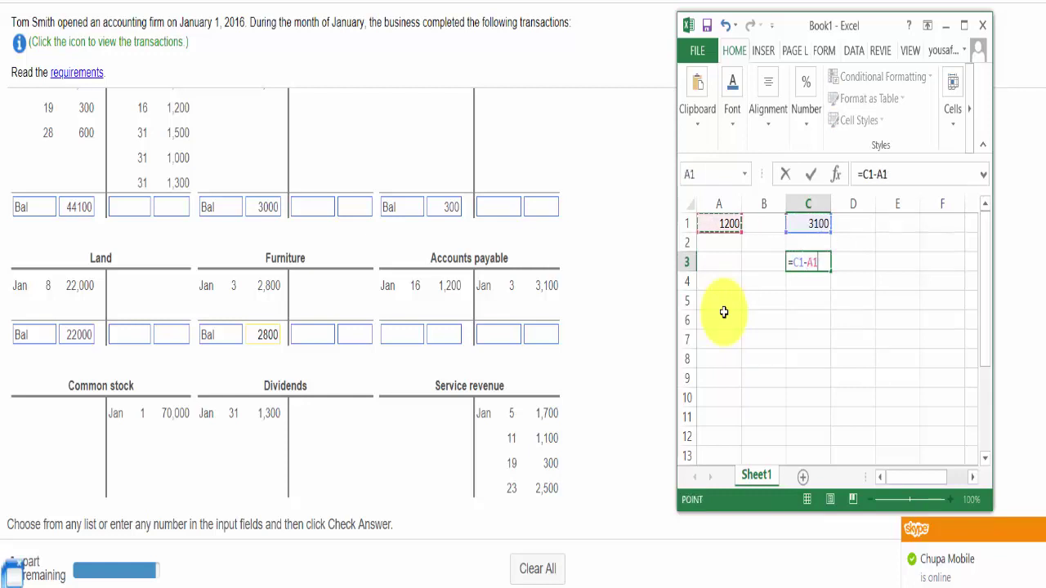
key("Return")
key("Up")
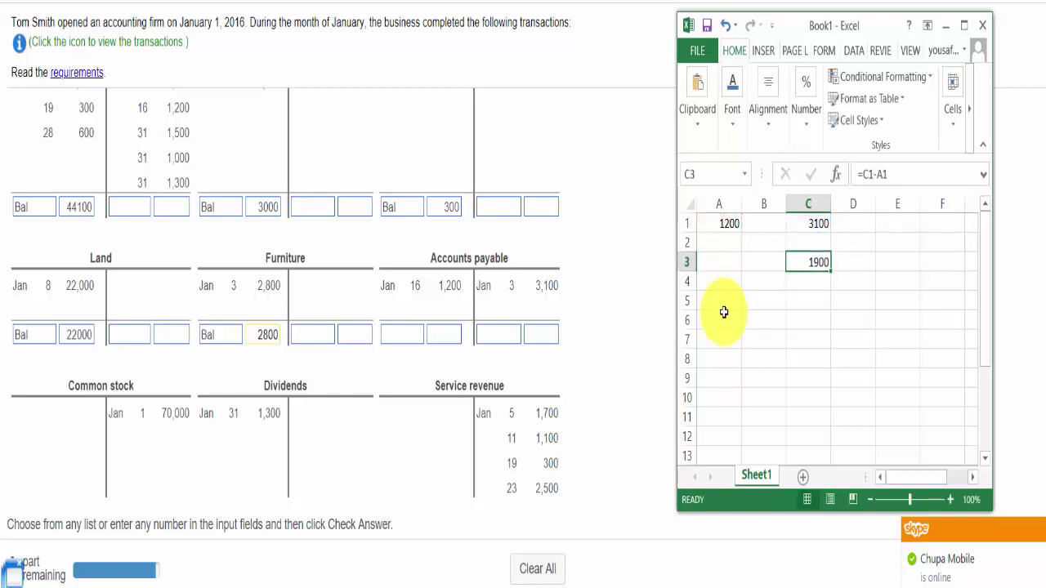
key("ctrl+c")
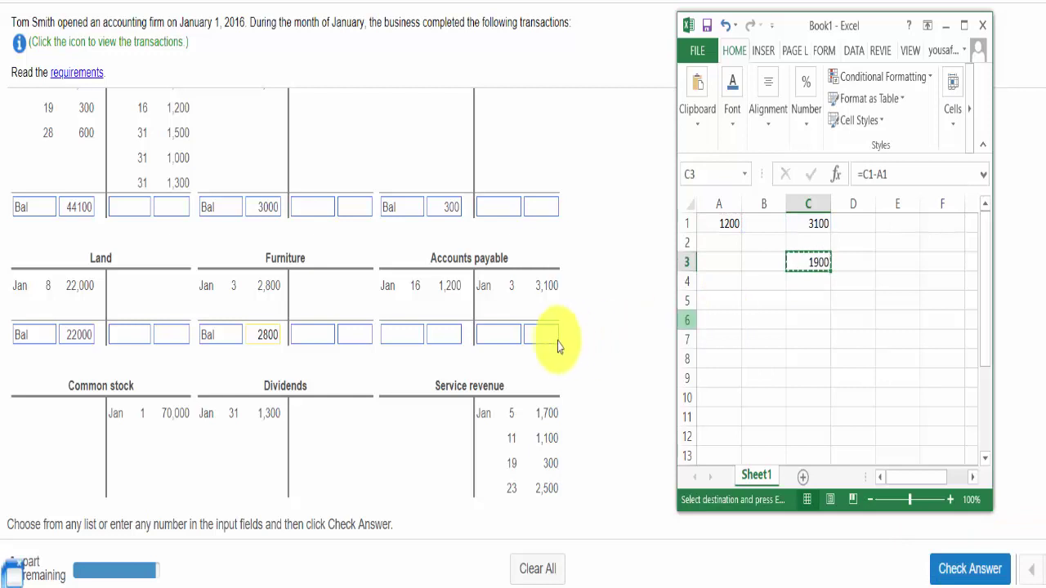
- Enter the Accounts payable ending balance of 1900 on the credit side with the reference Bal
left_click(546, 340)
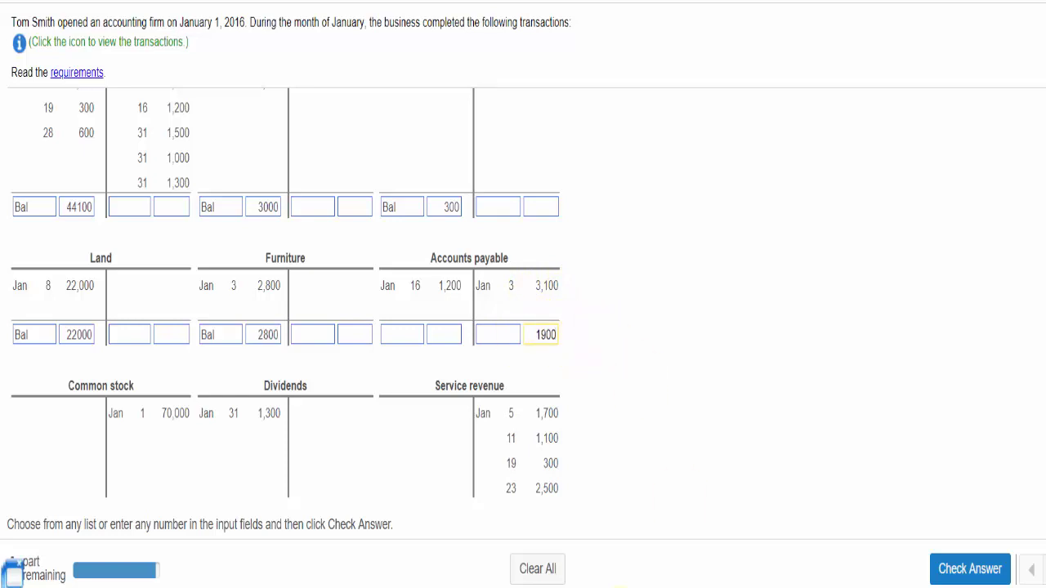
left_click(619, 587)
left_click(807, 262)
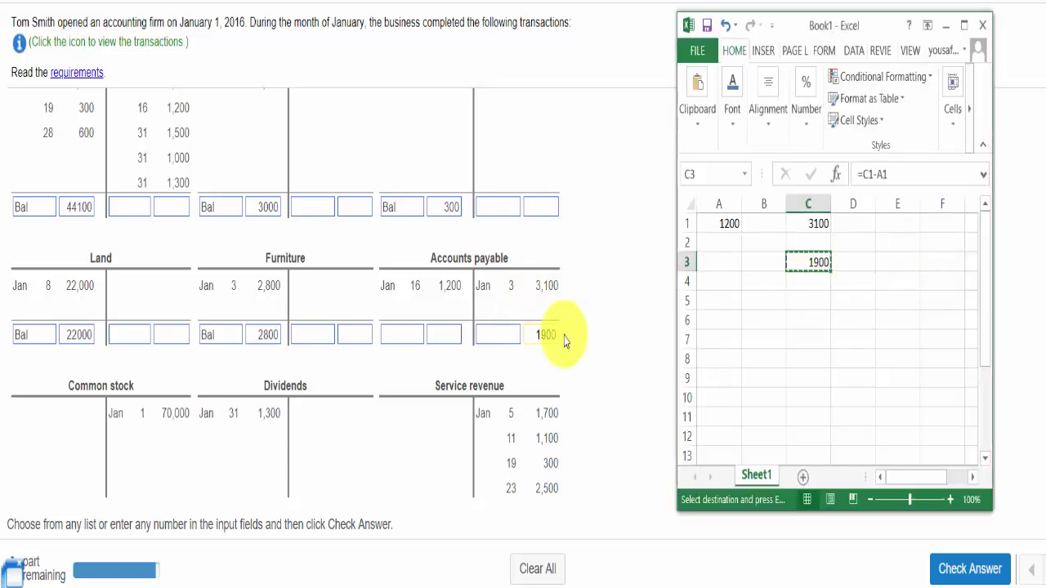
left_click(508, 335)
left_click(493, 391)
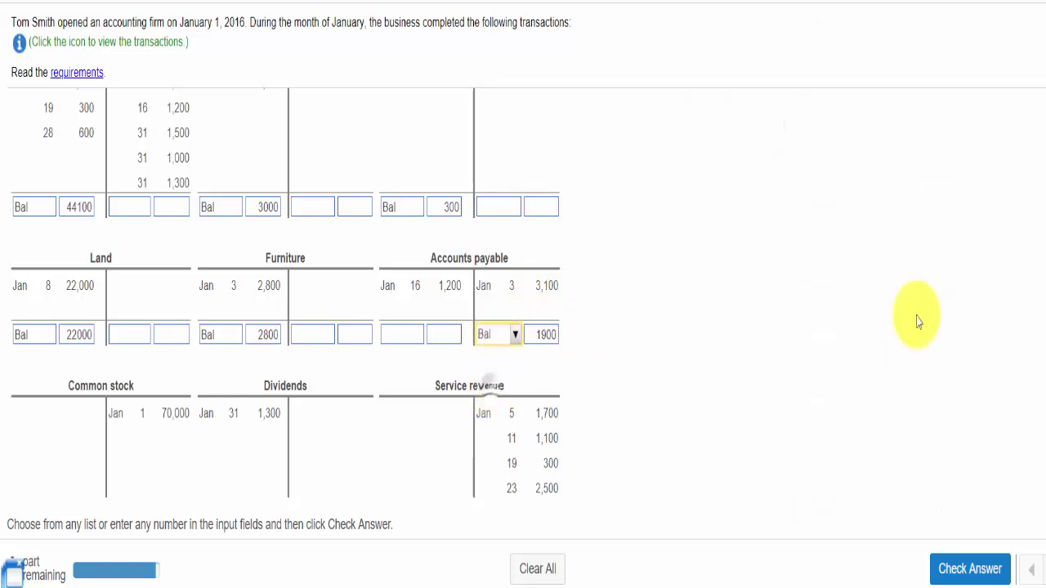
- Enter Bal references with a credit balance of 70000 for Common stock and a debit balance of 1300 for Dividends
scroll(1043, 463, "down", 1)
scroll(1042, 462, "down", 2)
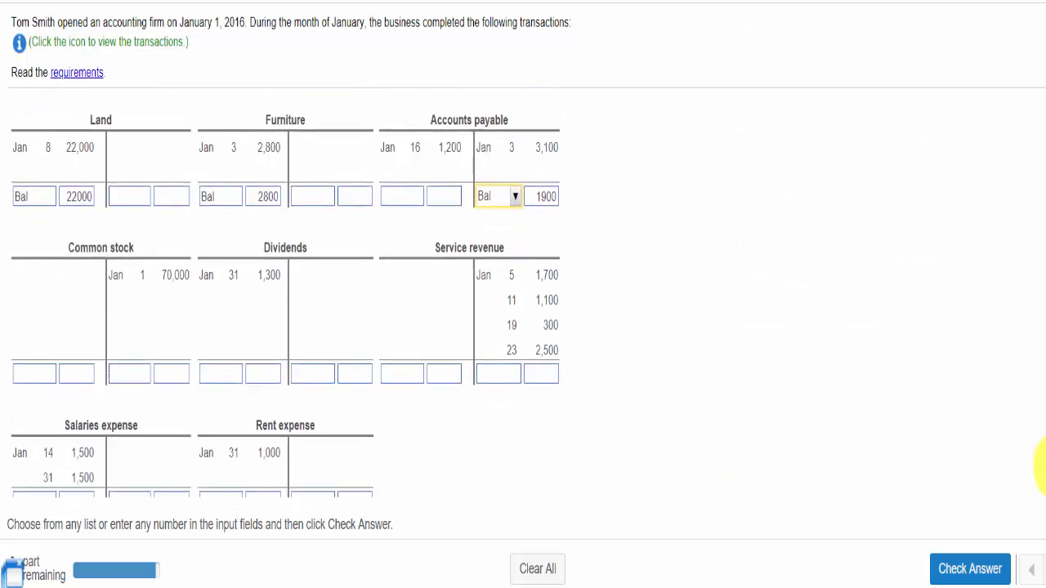
left_click(140, 366)
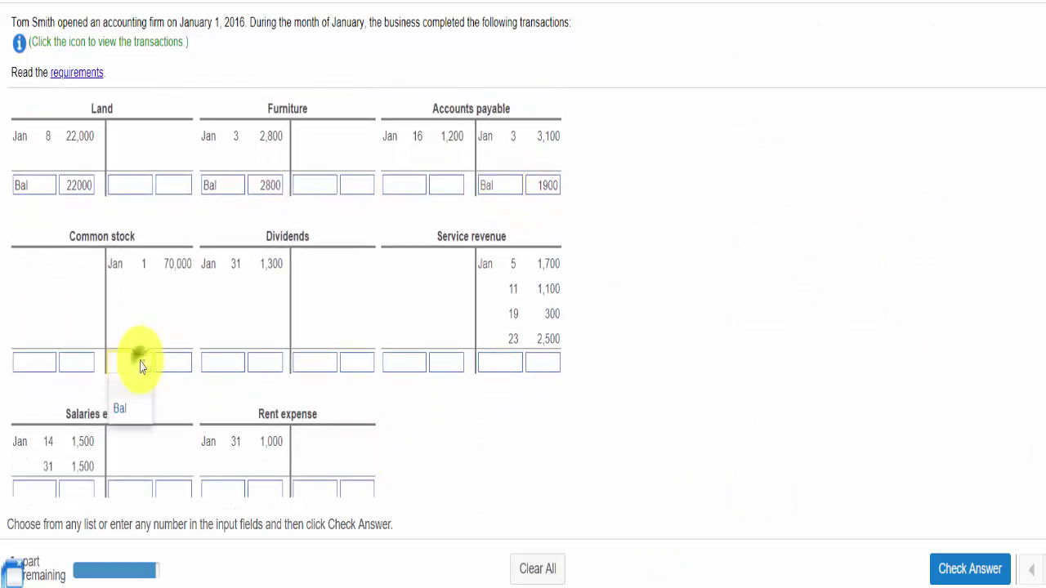
left_click(130, 412)
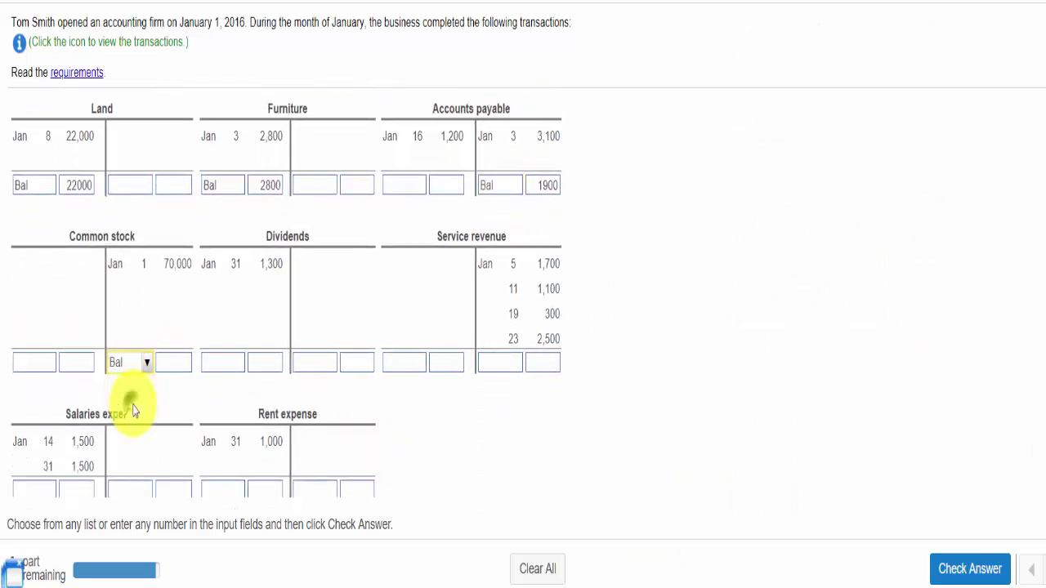
left_click(166, 364)
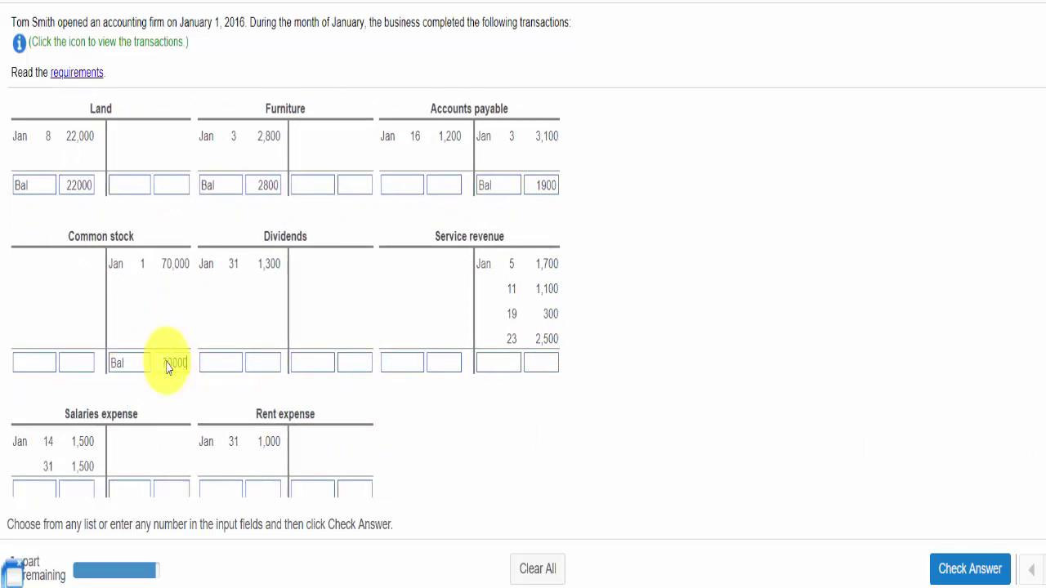
left_click(229, 366)
left_click(222, 409)
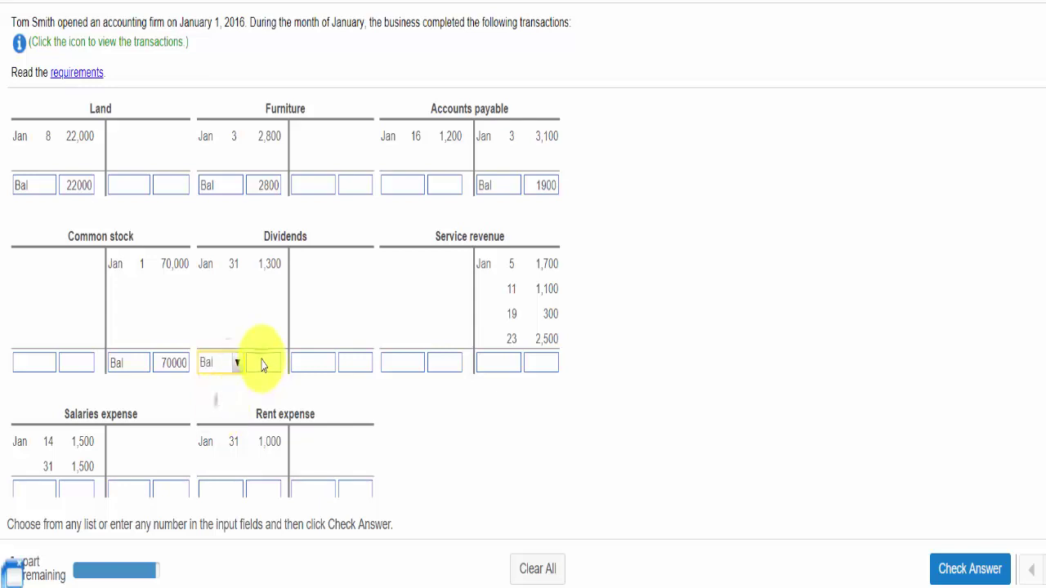
left_click(262, 364)
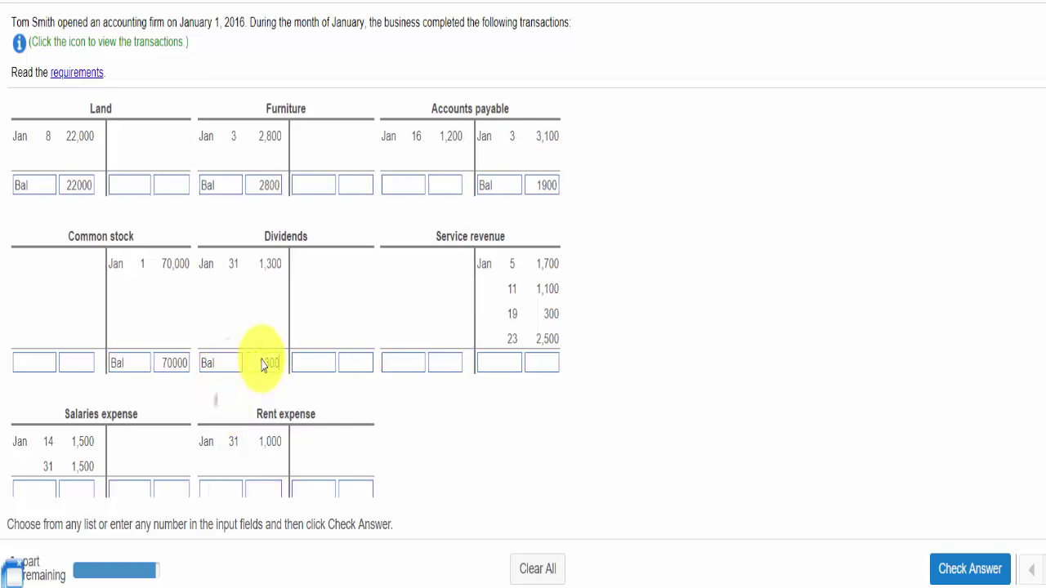
- Set the Service revenue credit-side reference to Bal, and switch to Excel to delete entire columns A to D
left_click(515, 369)
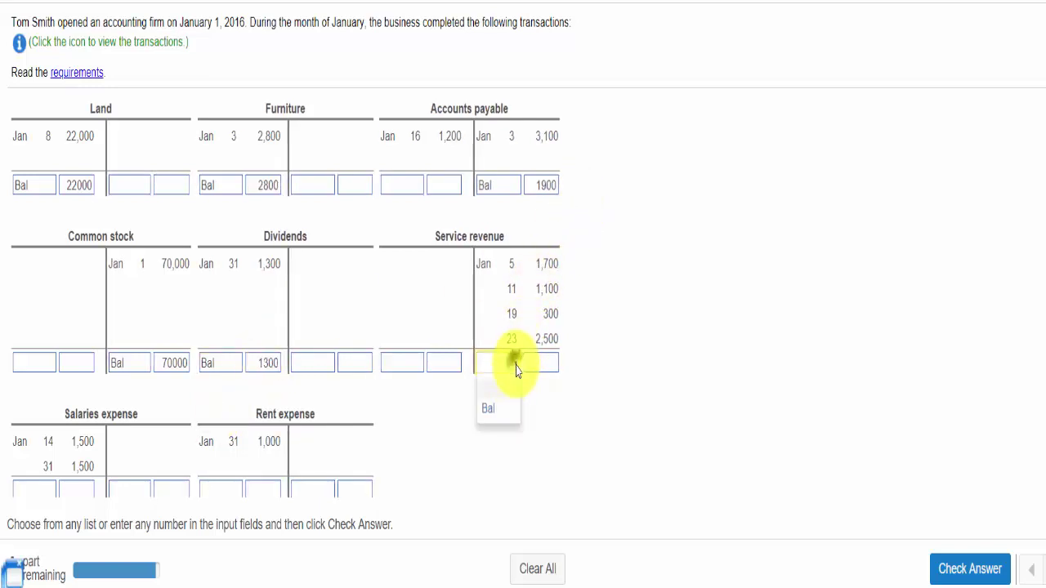
left_click(500, 410)
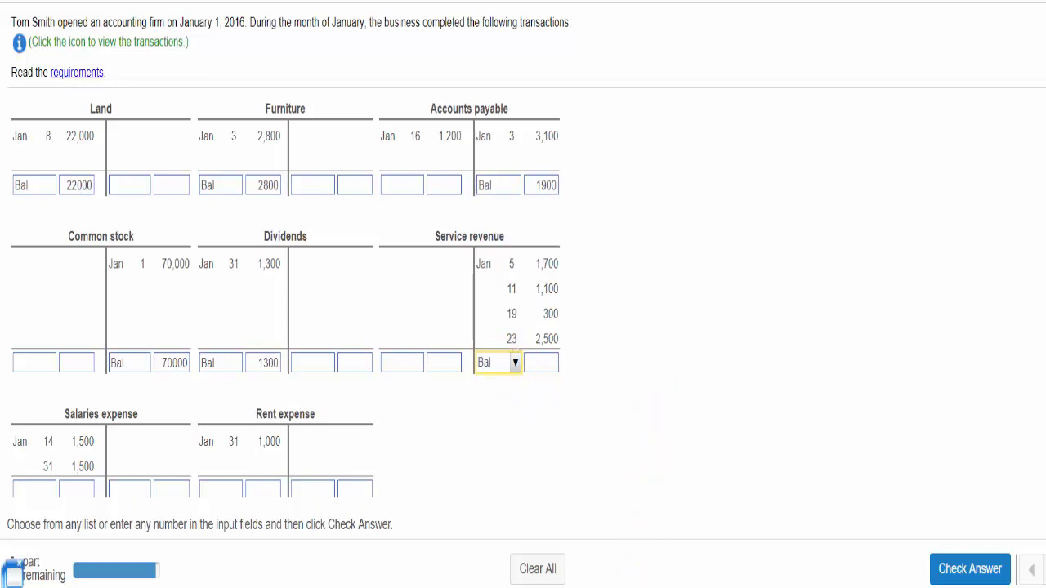
key("alt+Tab")
left_click(731, 299)
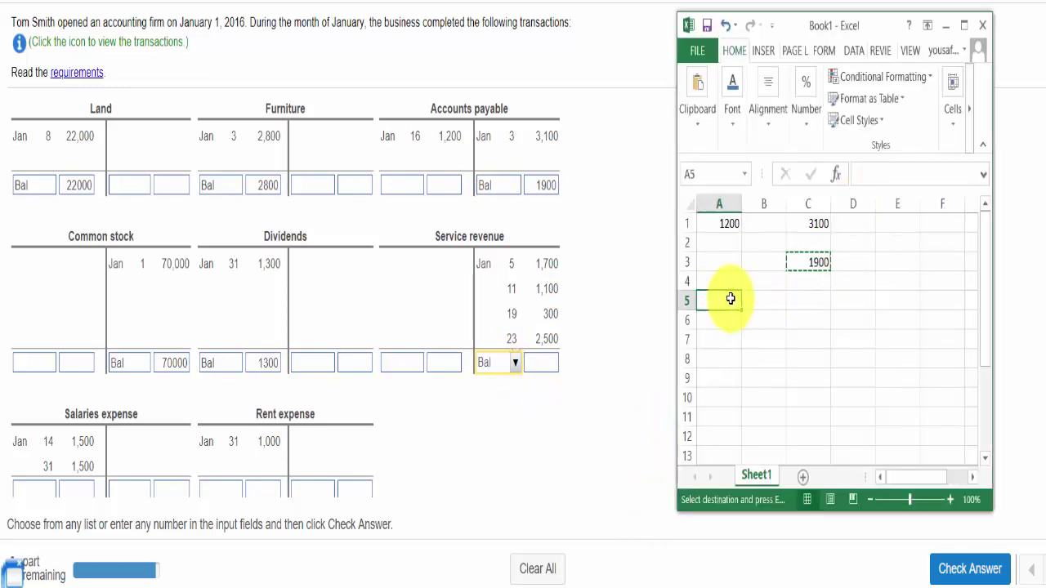
key("shift+Right")
key("shift+Right")
key("shift+Right")
key("ctrl+minus")
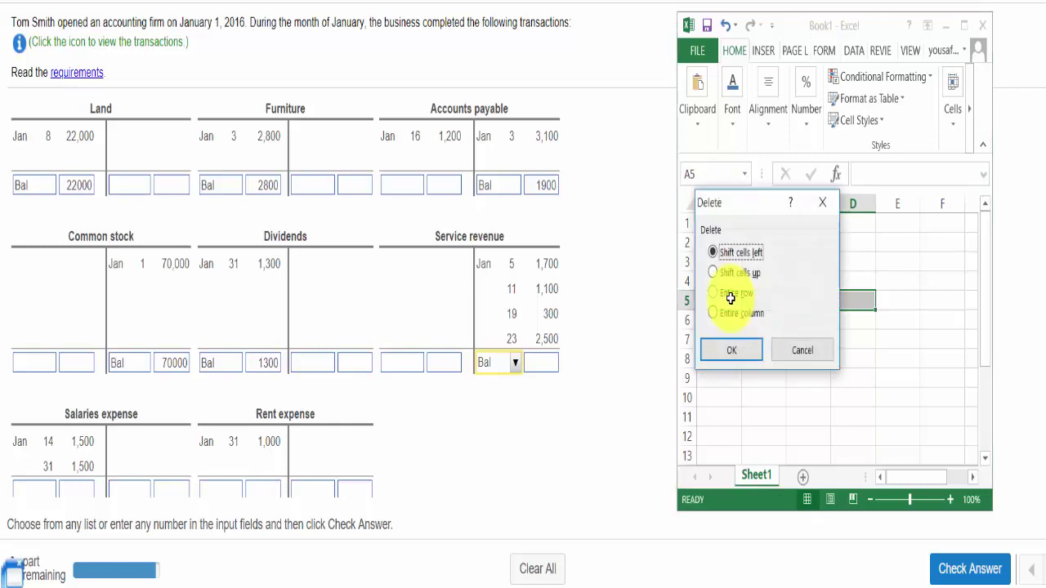
key("Return")
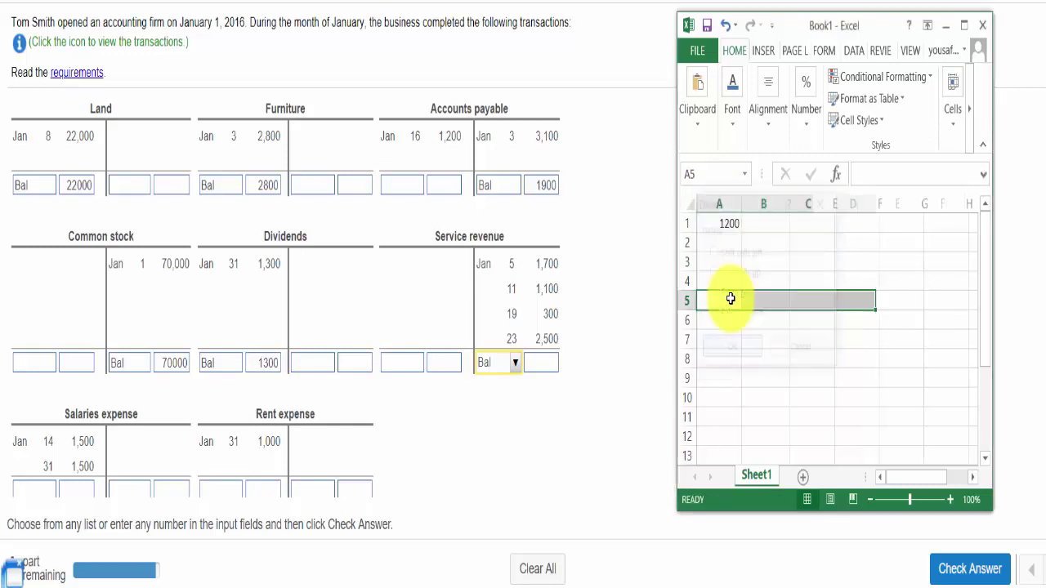
- Enter the Service revenue credits 1700, 1100, 300 and 2500 in cells B1 to B4
key("ctrl+Home")
key("Right")
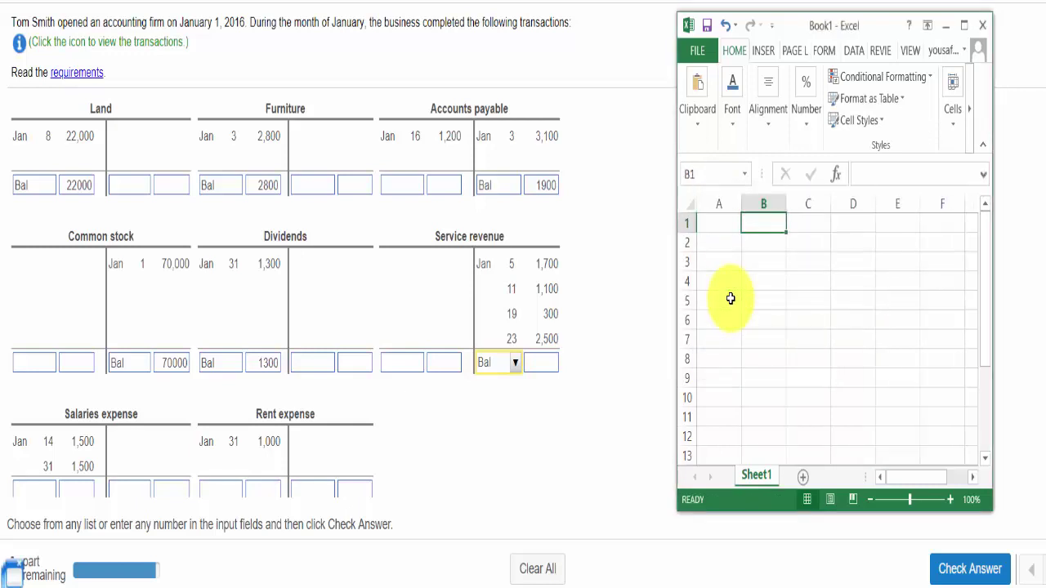
type("1700")
key("Return")
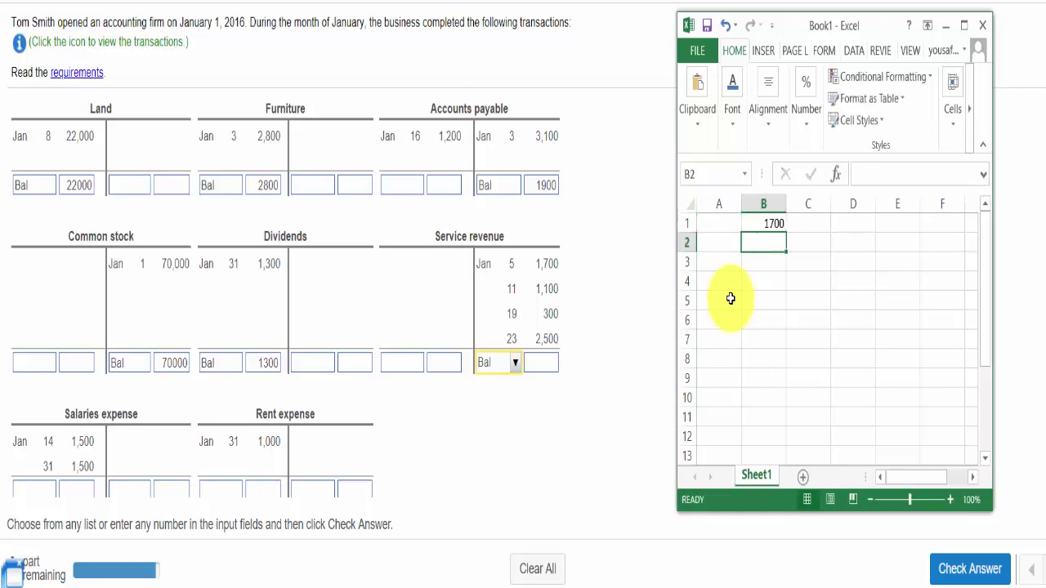
type("1100")
key("Return")
type("3")
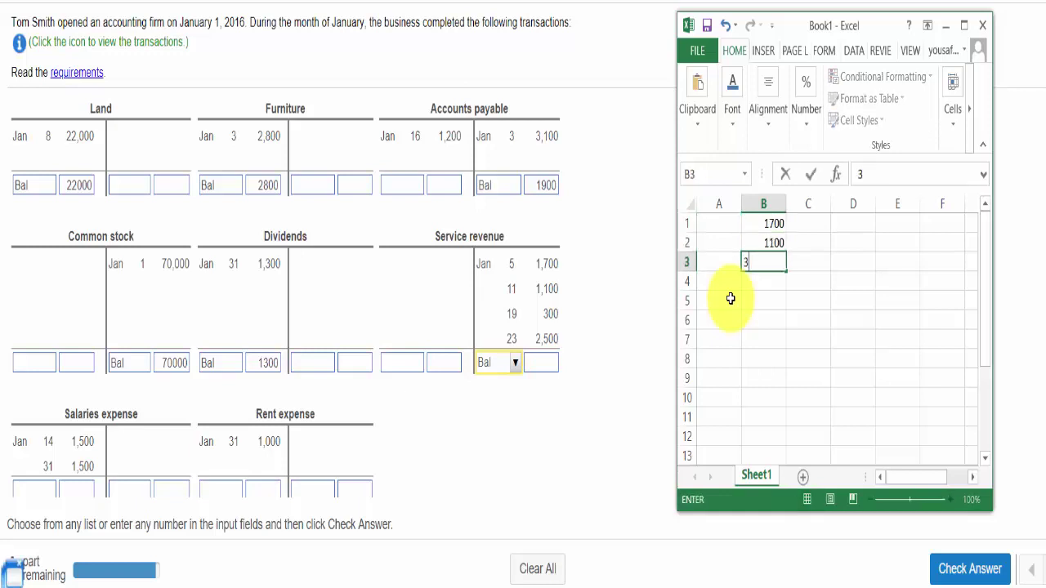
type("00")
key("Return")
type("250")
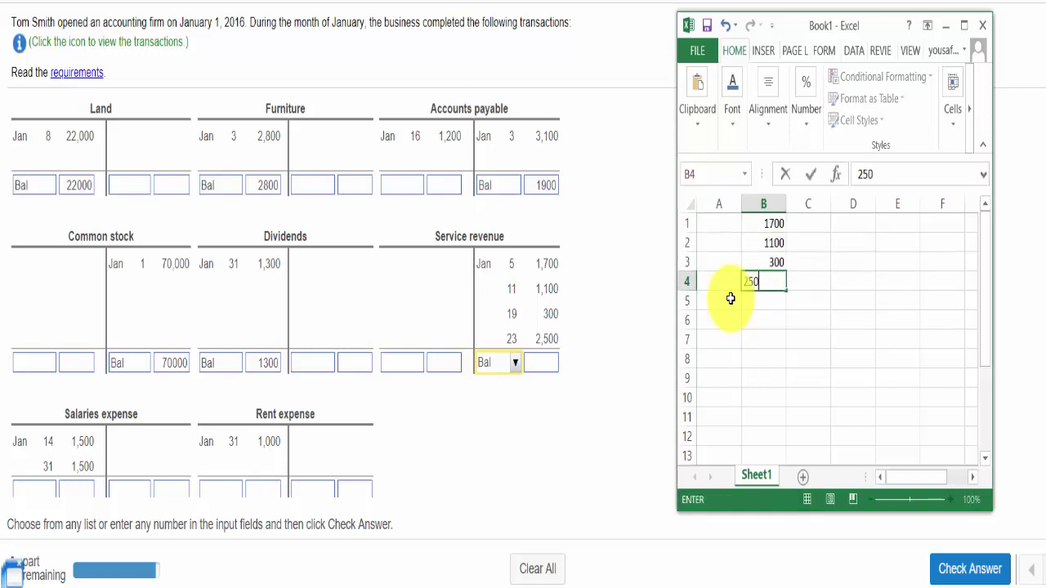
type("0")
key("Return")
- Total the credits in cell B5 with =SUM(B1:B4) and copy the result 5600 into the Service revenue credit balance
key("alt+equal")
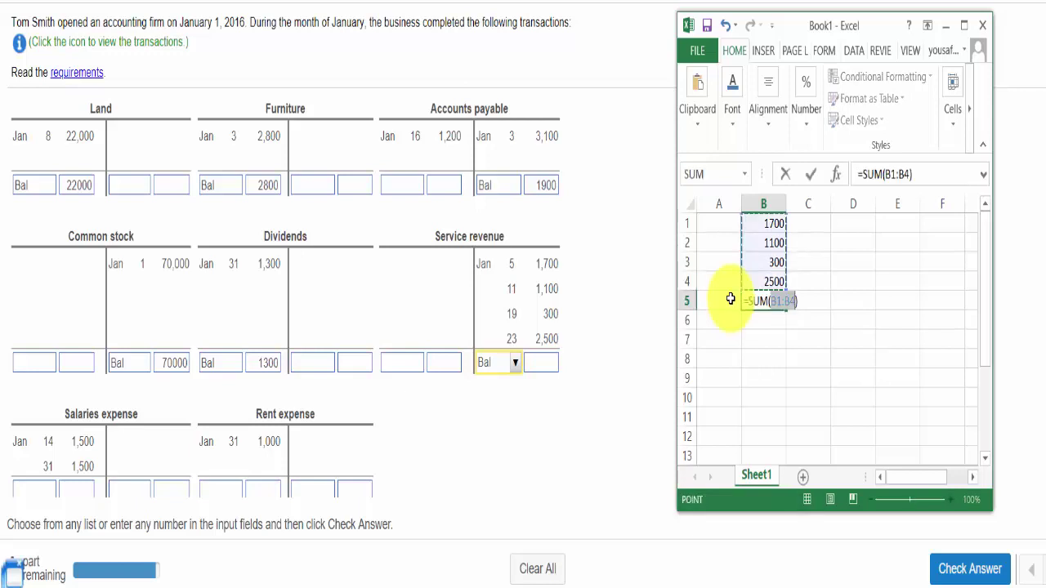
key("Return")
key("Up")
key("ctrl+c")
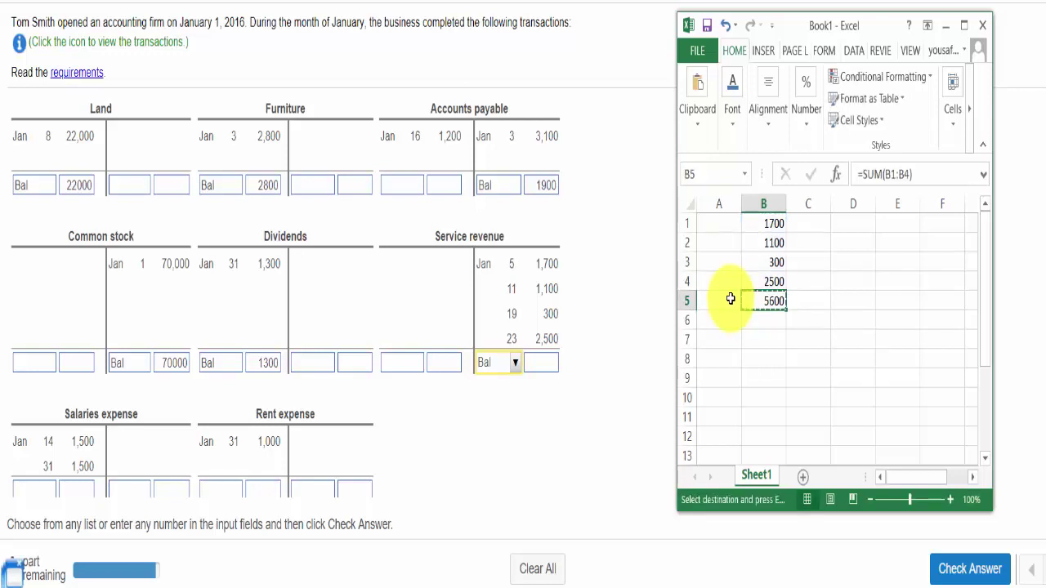
left_click(553, 362)
left_click(554, 362)
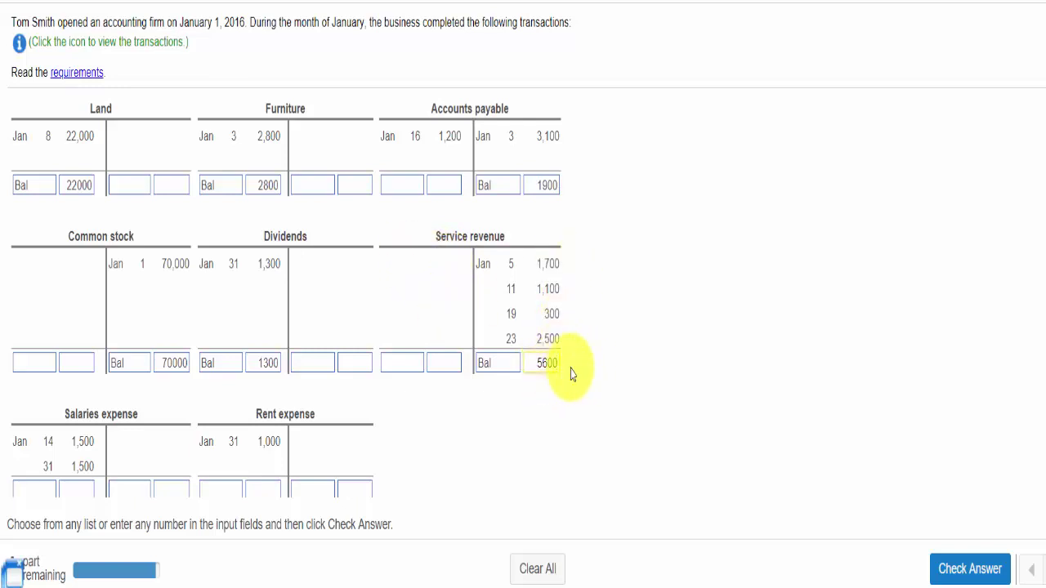
- Set the Salaries expense debit-side reference to Bal, and switch to Excel to remove the Service revenue calculation by deleting entire columns A to D
scroll(1043, 478, "down", 1)
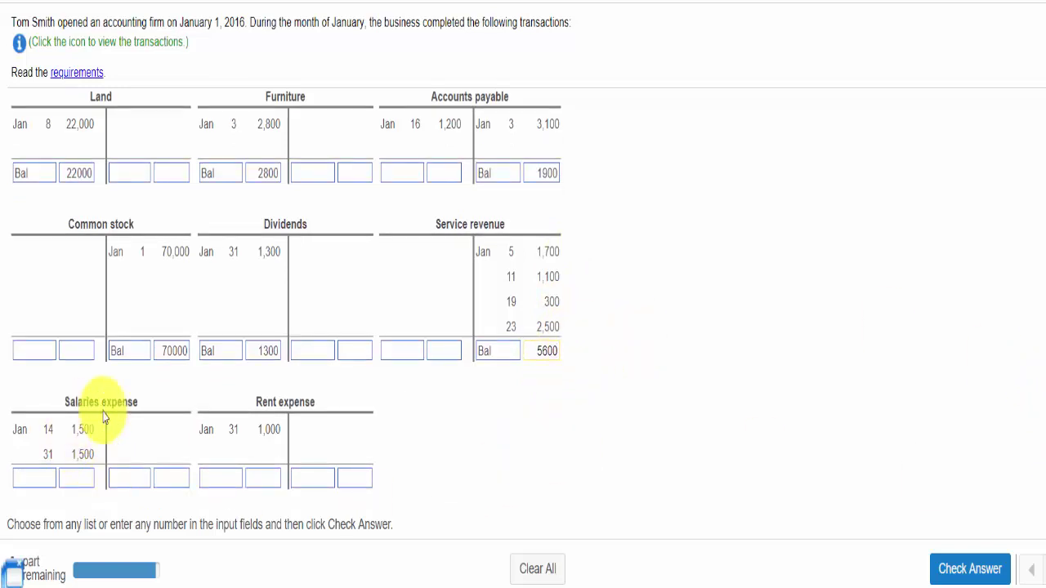
left_click(31, 479)
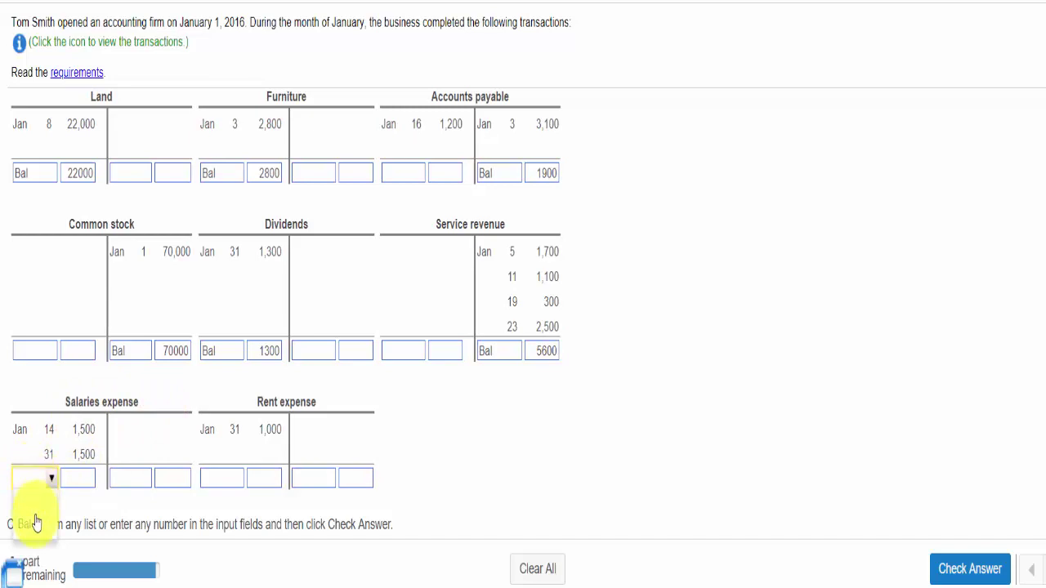
left_click(34, 525)
key("alt+Tab")
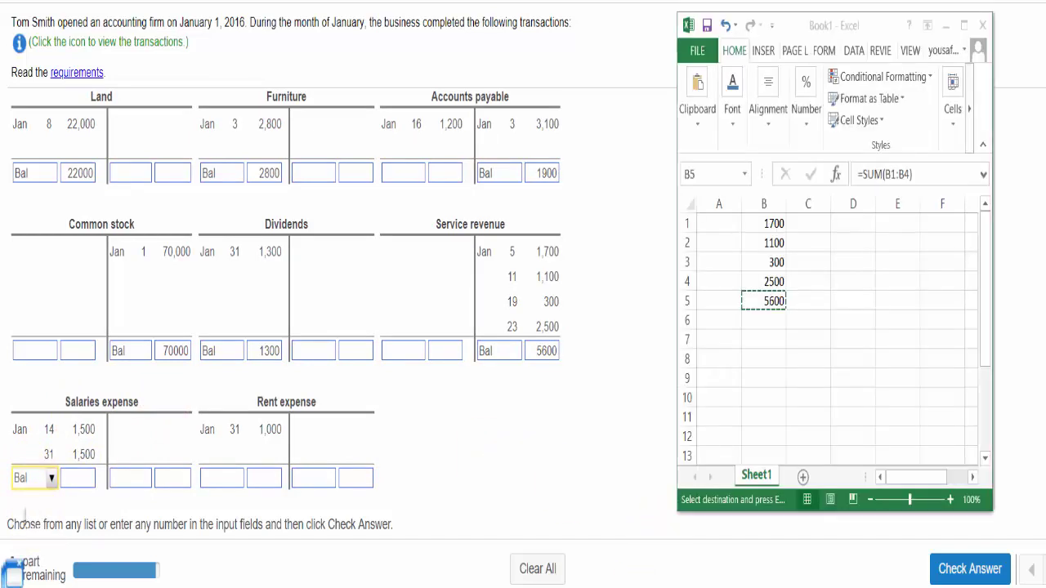
left_click(725, 341)
key("shift+Right")
key("shift+Right")
key("shift+Right")
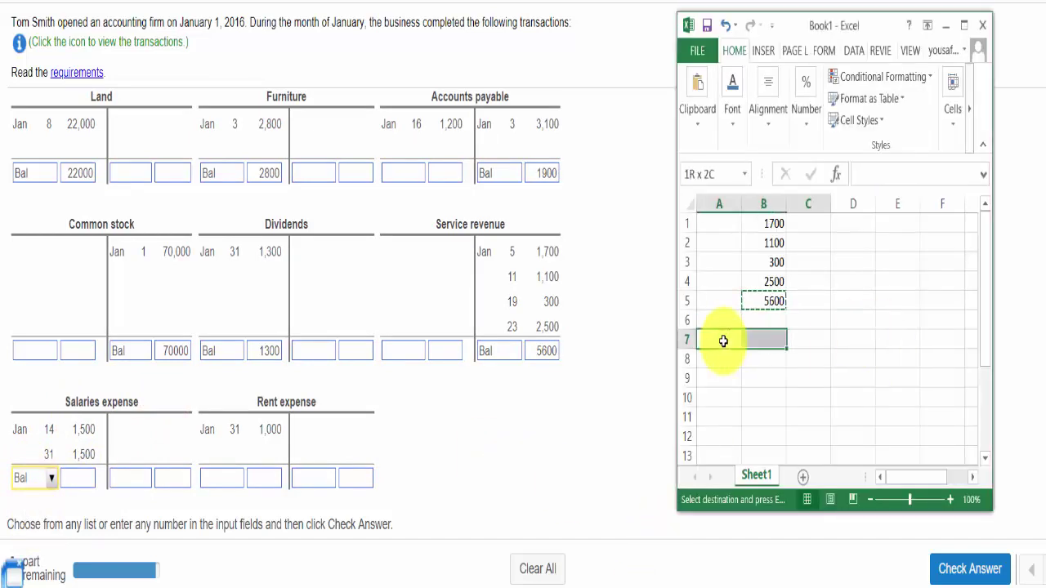
key("ctrl+minus")
key("c")
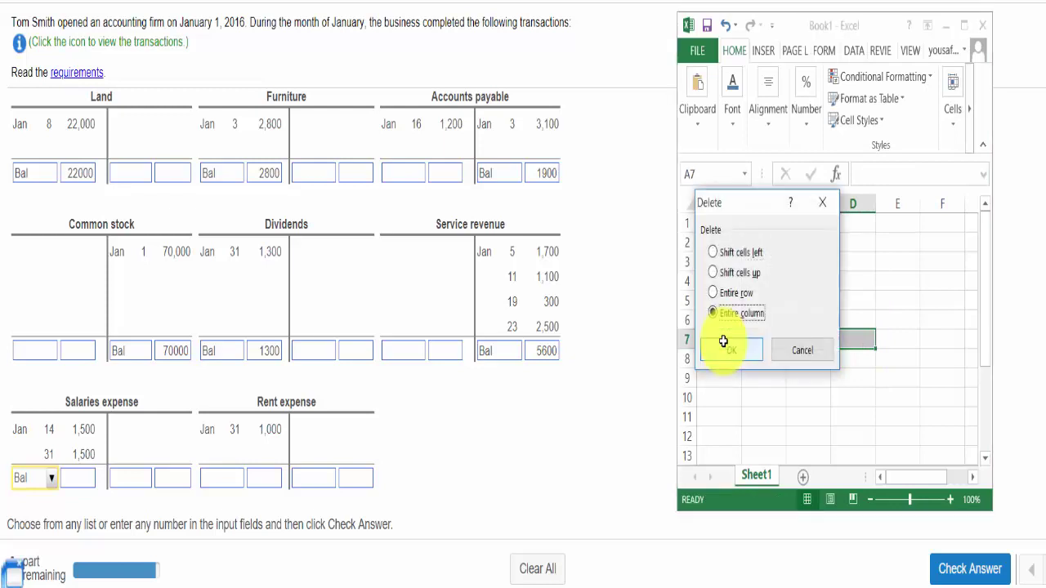
left_click(723, 342)
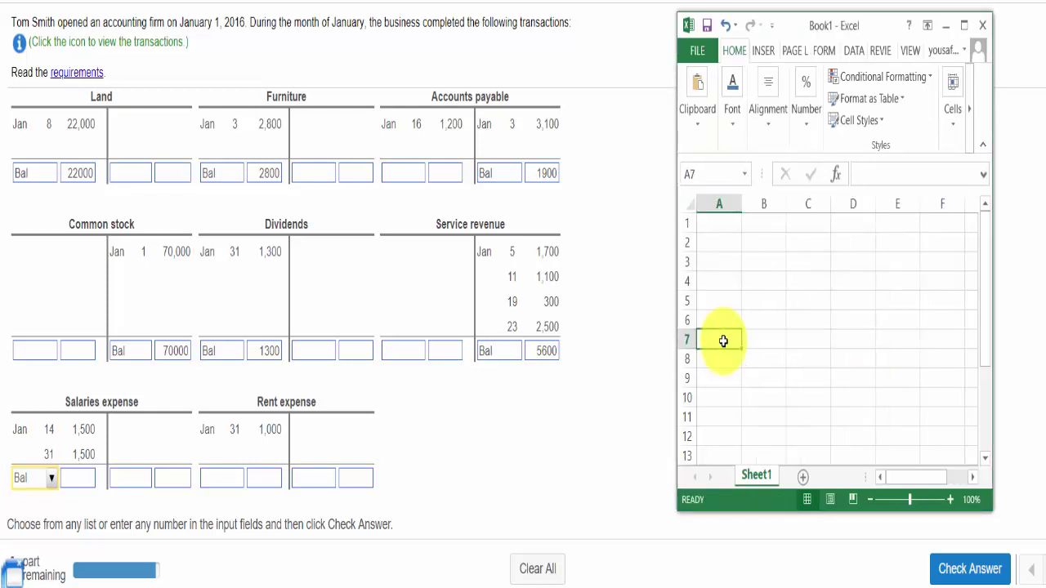
- Enter the two Salaries expense debits of 1500 in cells A1 and A2
key("ctrl+Home")
type("1500")
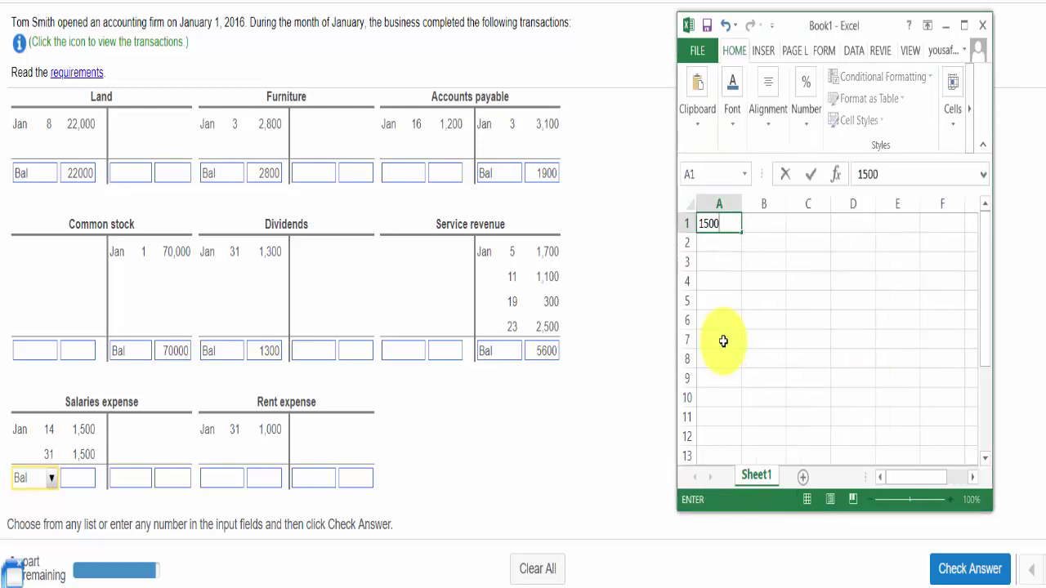
key("Return")
type("1500")
key("Return")
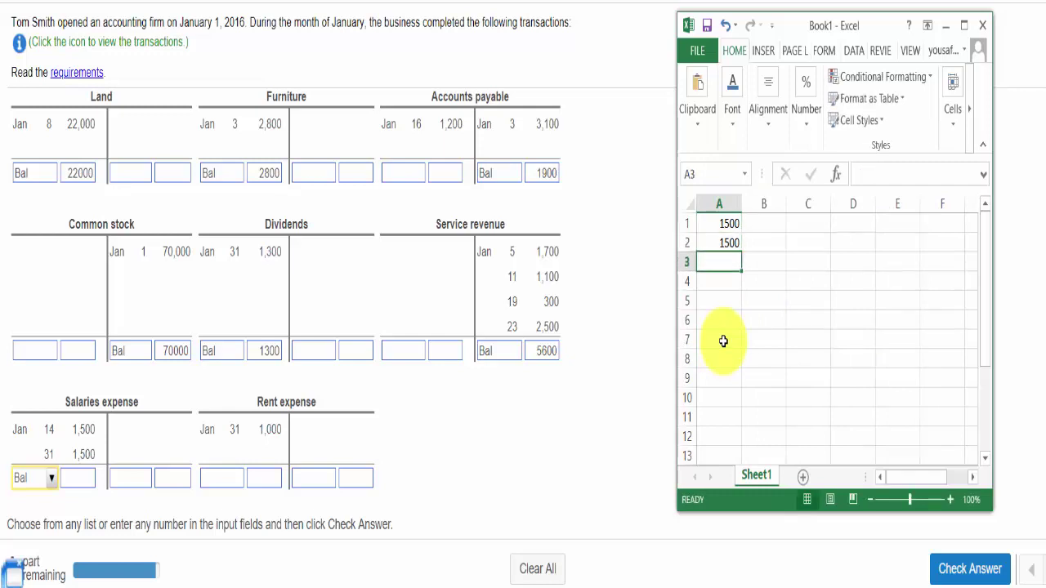
- Total the debits in cell A3 with =SUM(A1:A2) and copy the result 3000 into the Salaries expense debit balance
key("alt+equal")
key("Return")
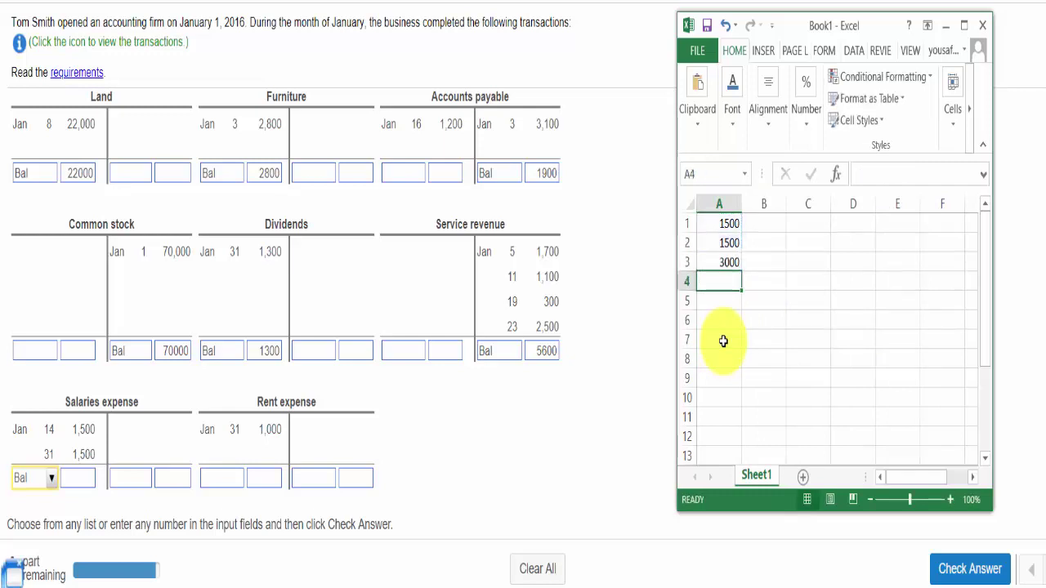
key("Up")
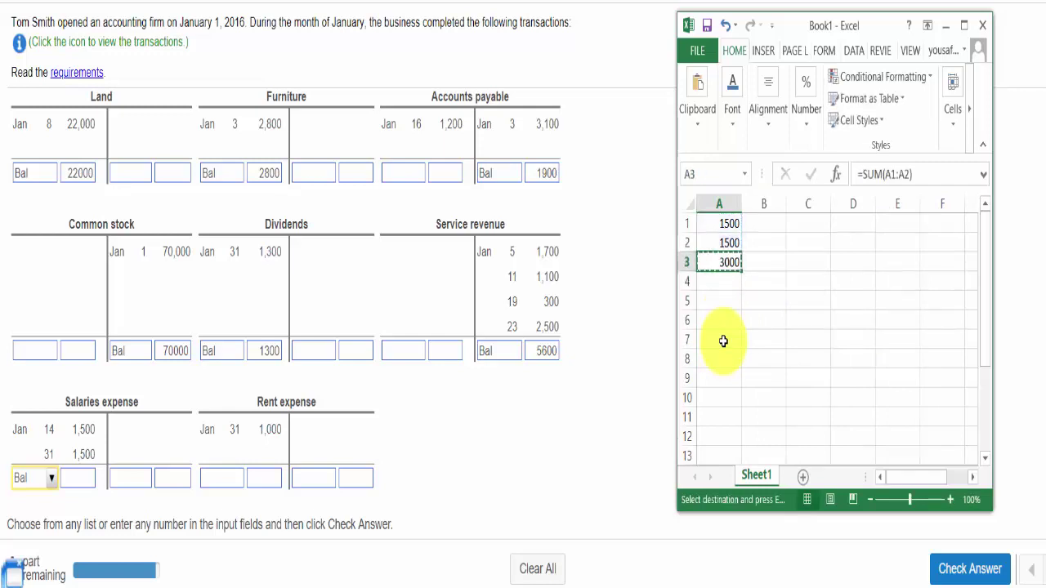
left_click(84, 477)
key("ctrl+v")
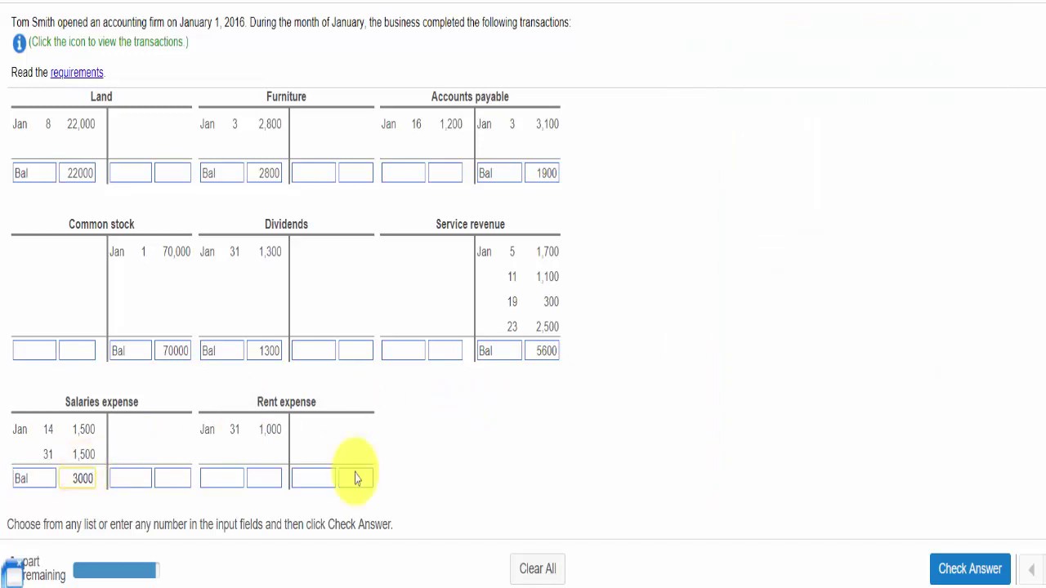
- Enter the Rent expense ending balance of 1000 on the debit side with the reference Bal
left_click(220, 488)
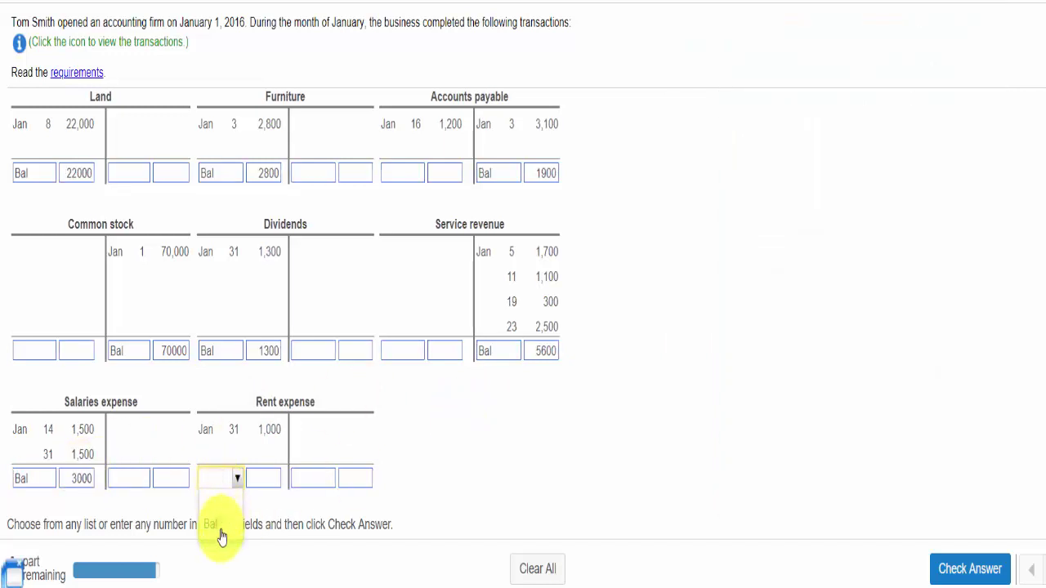
left_click(221, 533)
left_click(264, 486)
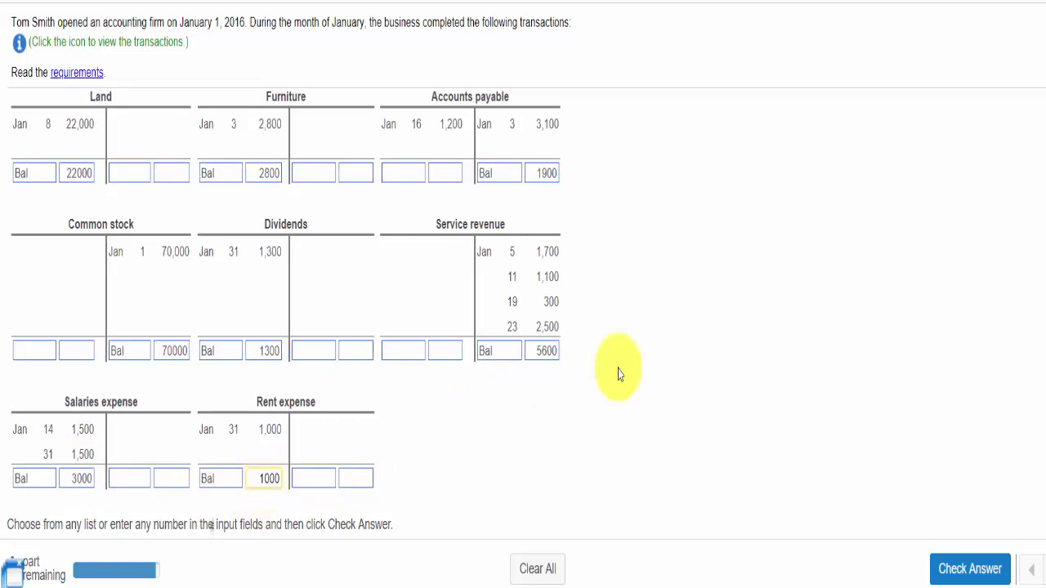
scroll(1041, 458, "up", 5)
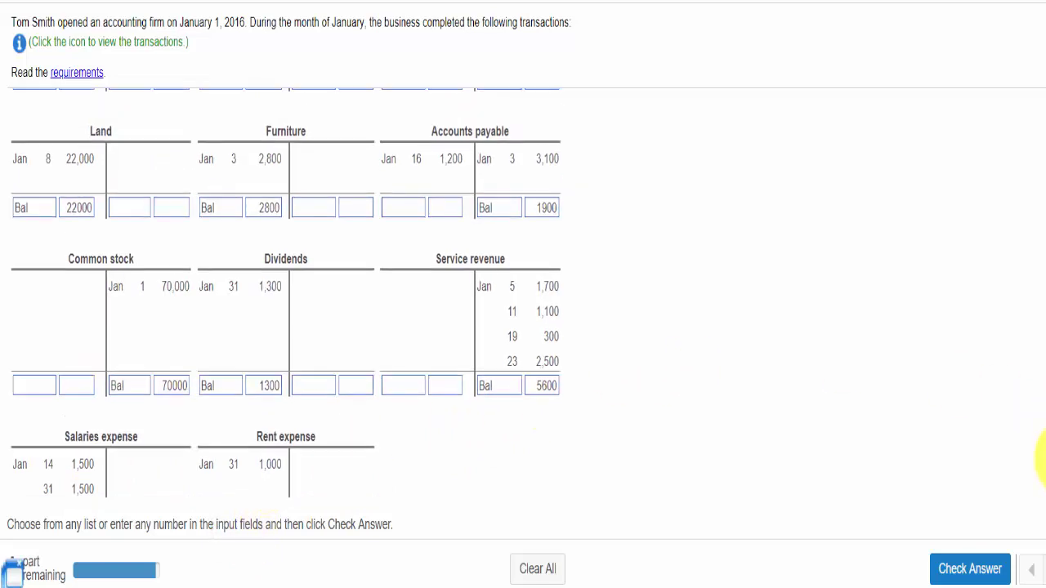
- Submit the completed Requirement 3 account balances for checking and continue to the Requirement 4 trial balance
scroll(1041, 441, "up", 2)
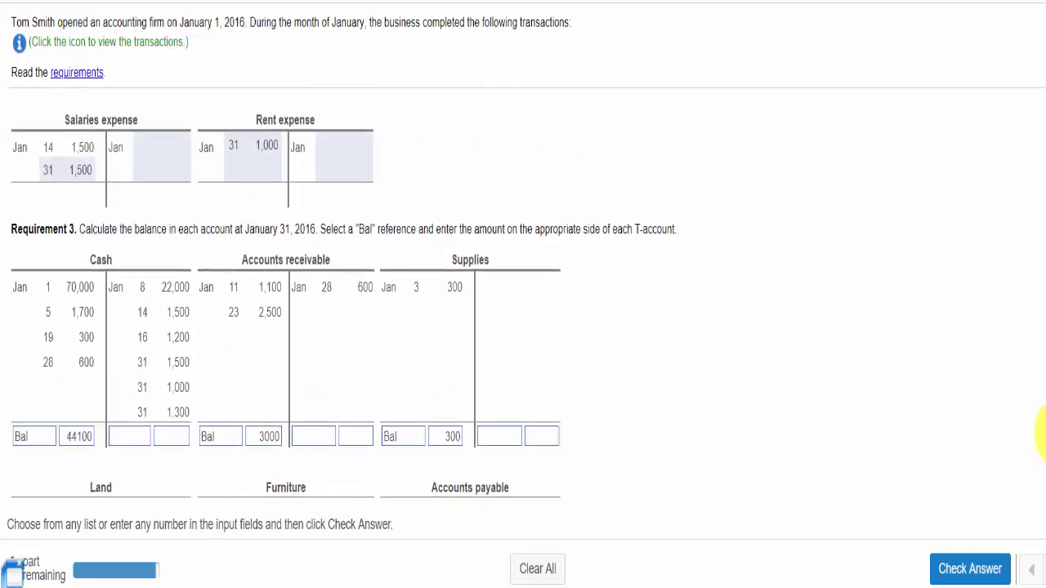
scroll(1041, 441, "down", 1)
scroll(1043, 446, "down", 1)
scroll(1043, 445, "down", 5)
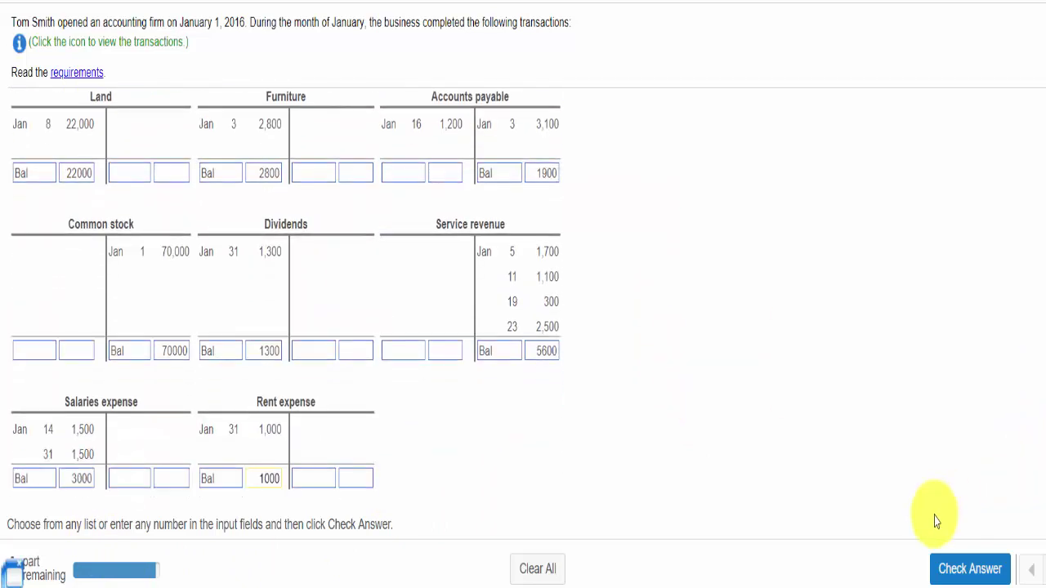
left_click(944, 562)
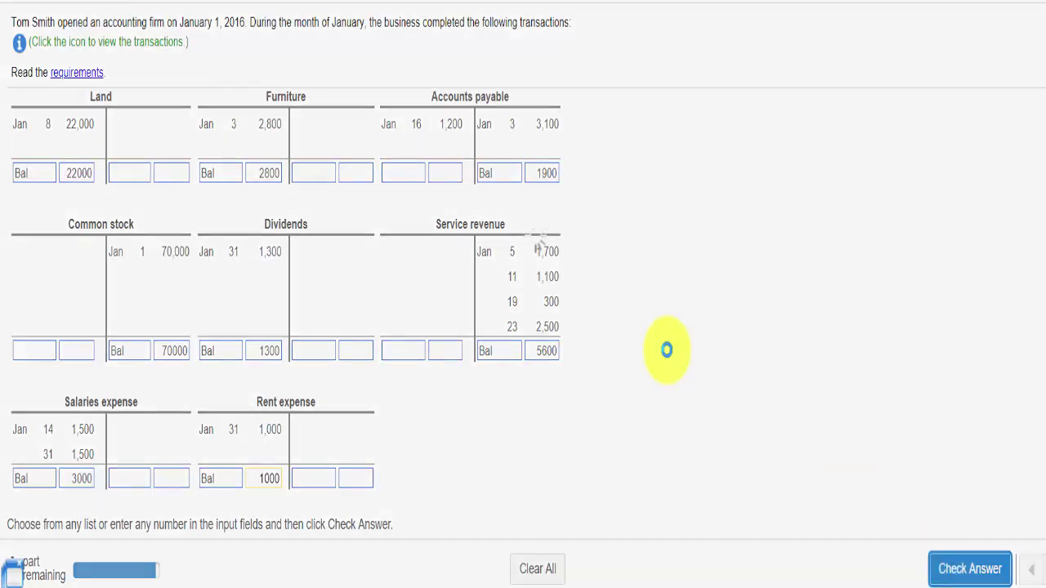
left_click(533, 313)
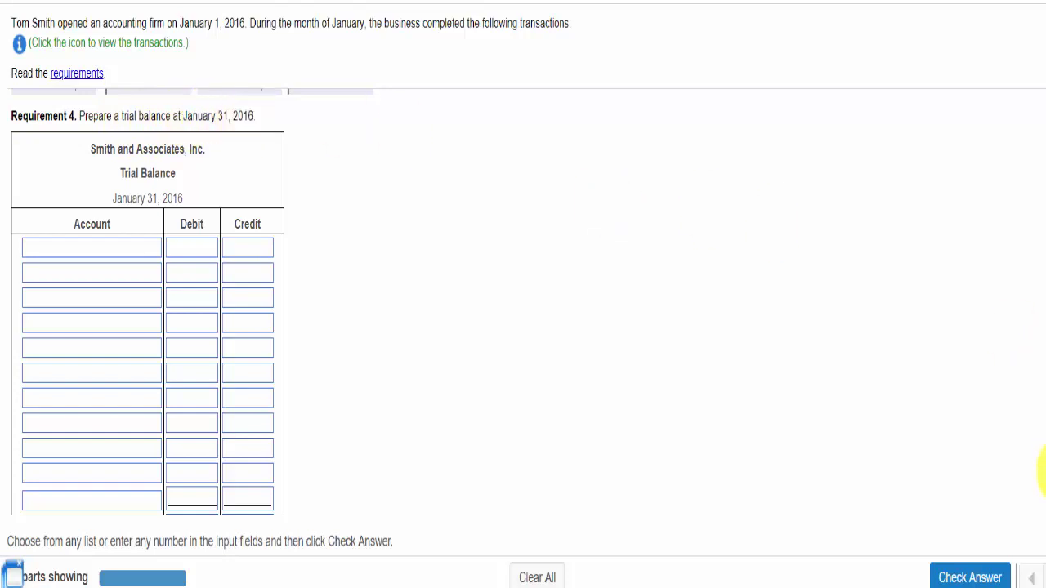
- Set the first three trial balance accounts to Cash, Accounts receivable and Supplies
scroll(1042, 473, "down", 2)
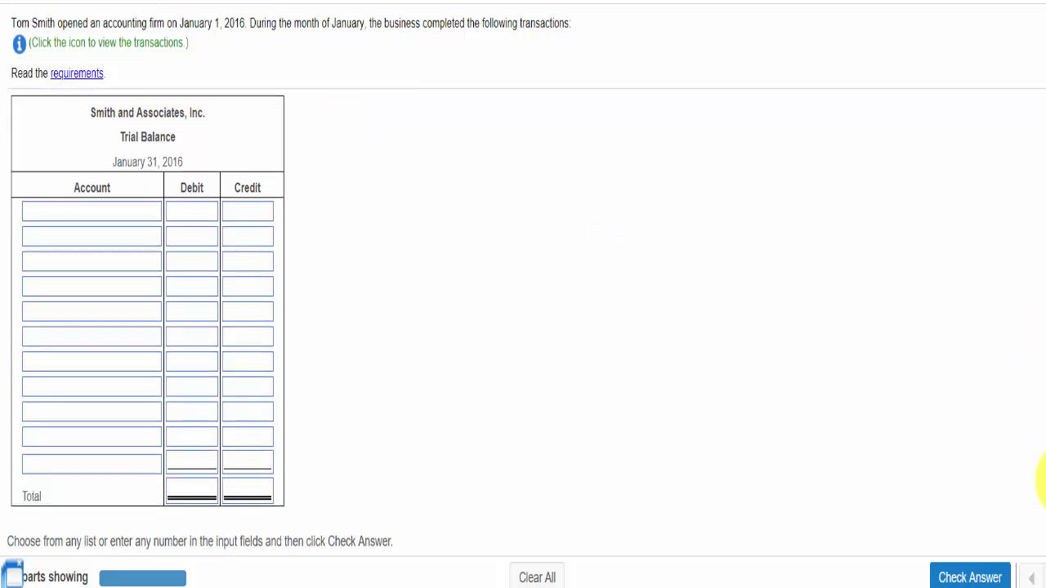
scroll(1043, 482, "up", 6)
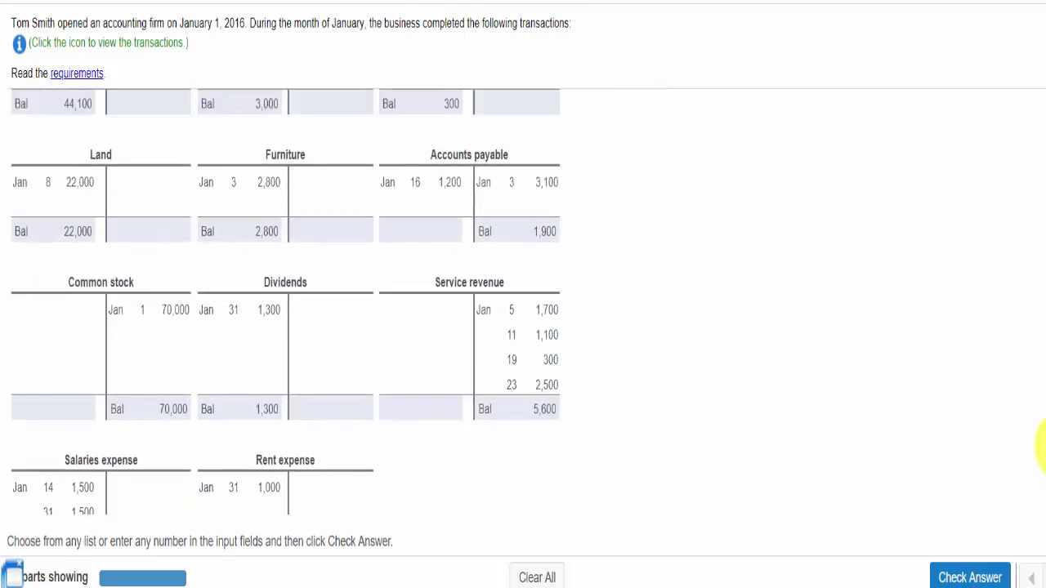
scroll(1043, 449, "up", 3)
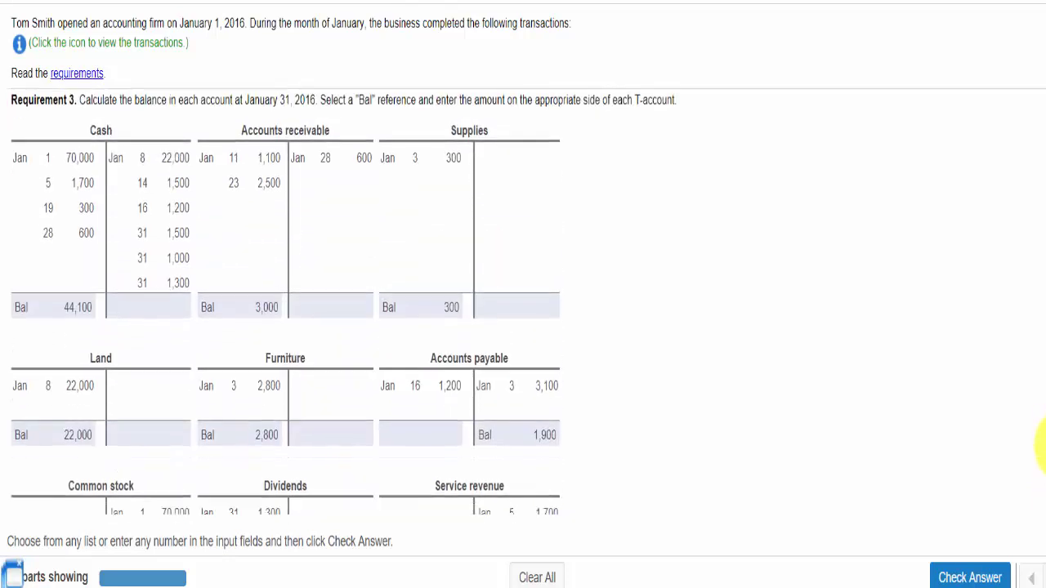
scroll(1042, 450, "down", 8)
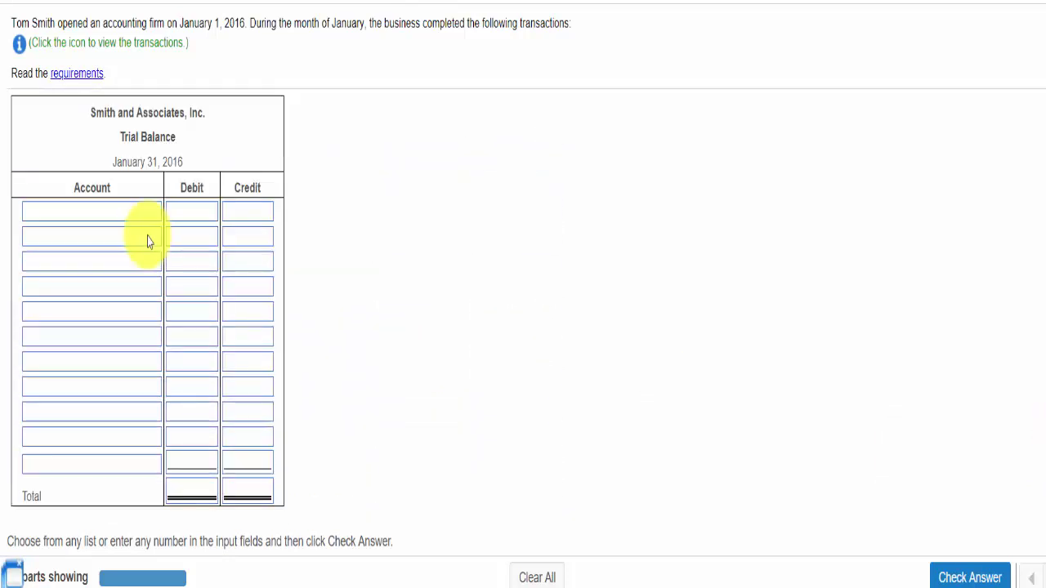
left_click(140, 218)
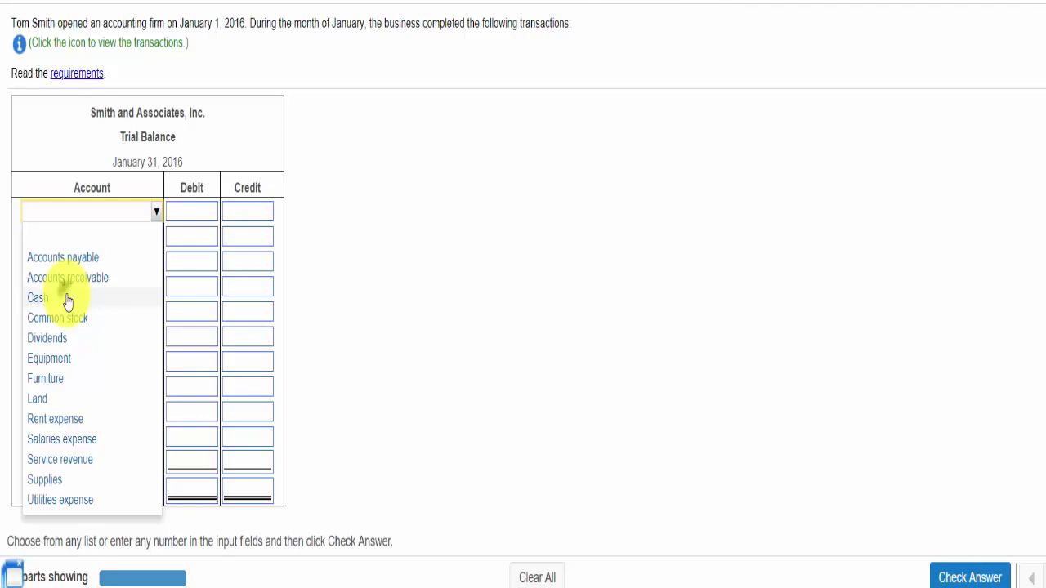
left_click(67, 302)
left_click(151, 236)
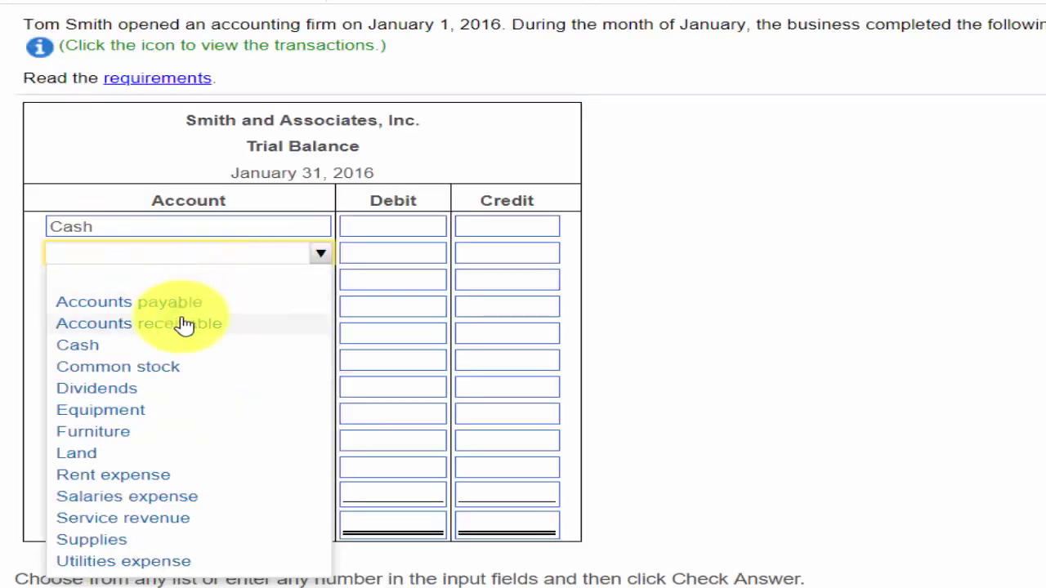
left_click(185, 324)
left_click(258, 286)
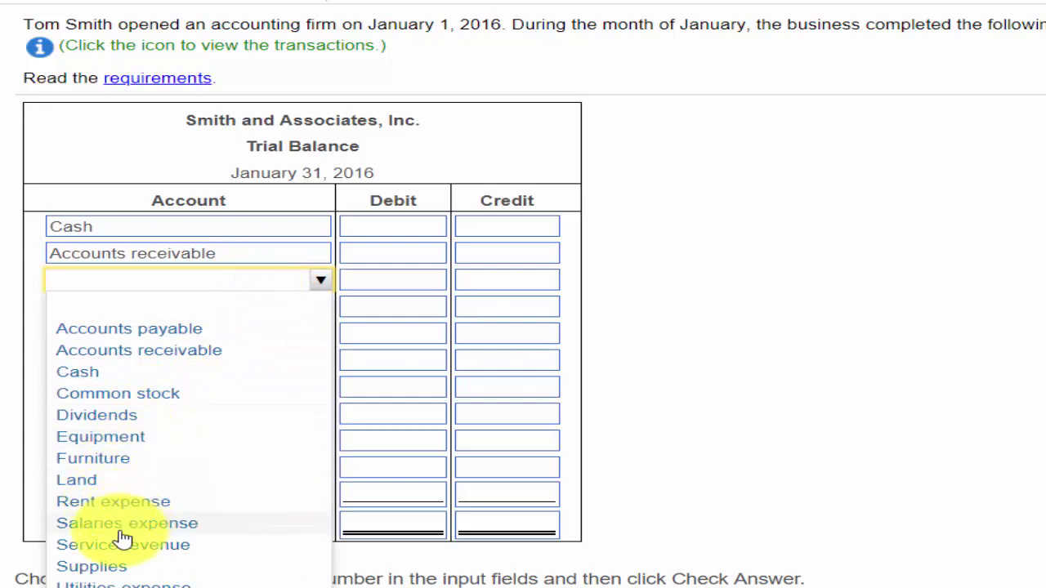
left_click(112, 566)
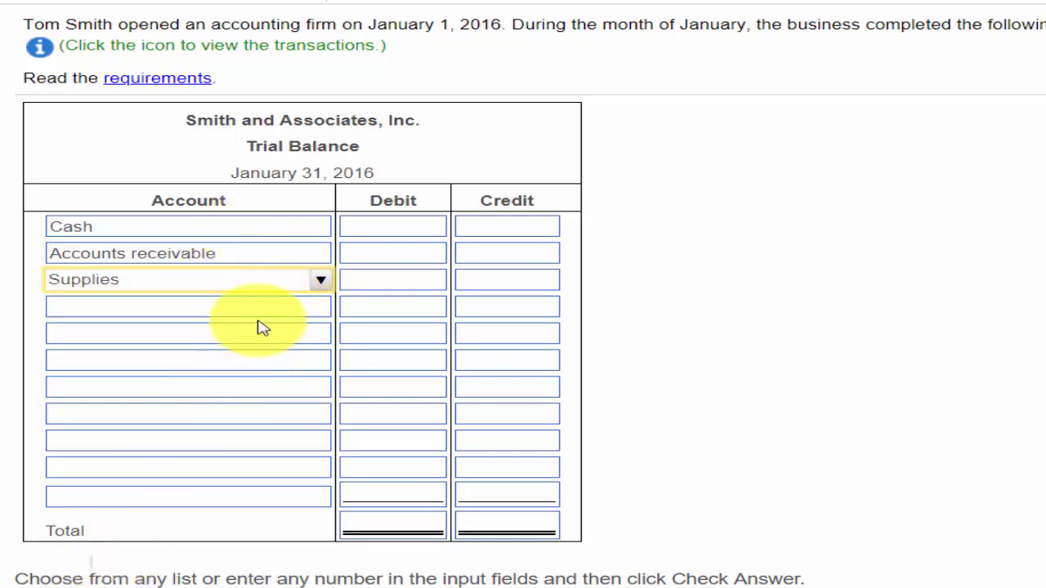
- Set the fourth and fifth trial balance accounts to Furniture and Land
left_click(273, 314)
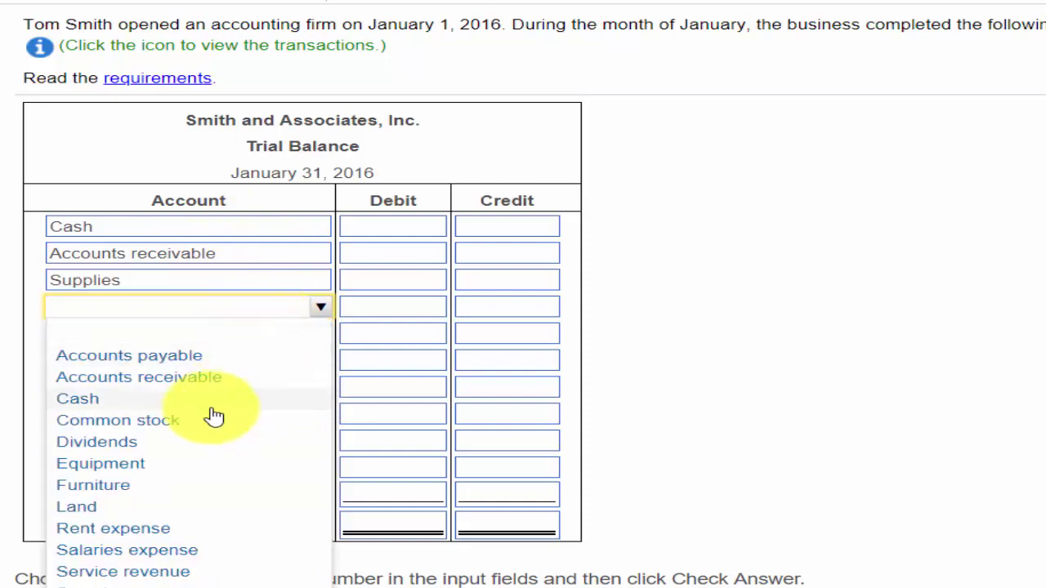
left_click(127, 489)
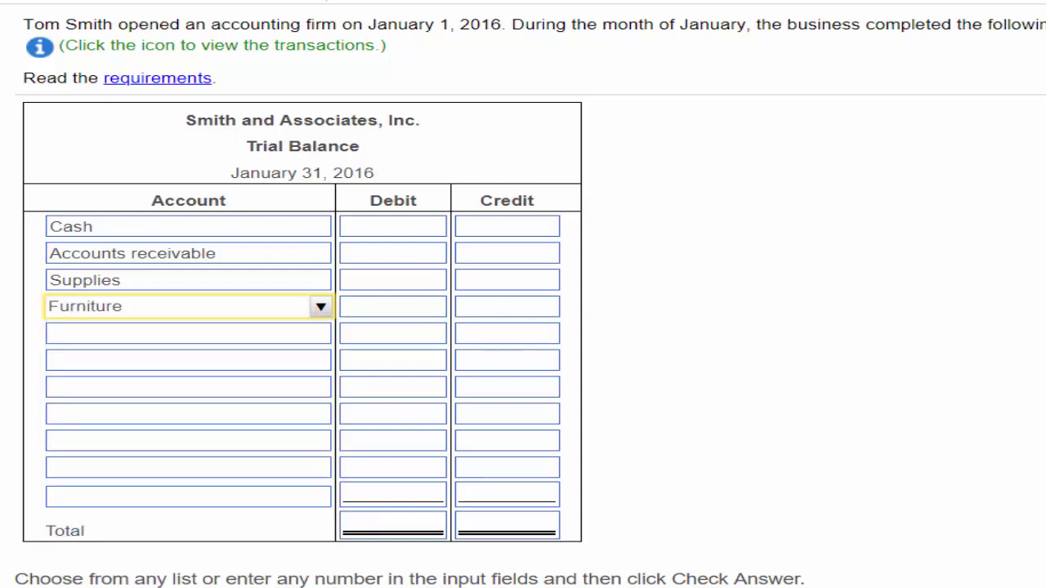
scroll(302, 327, "up", 10)
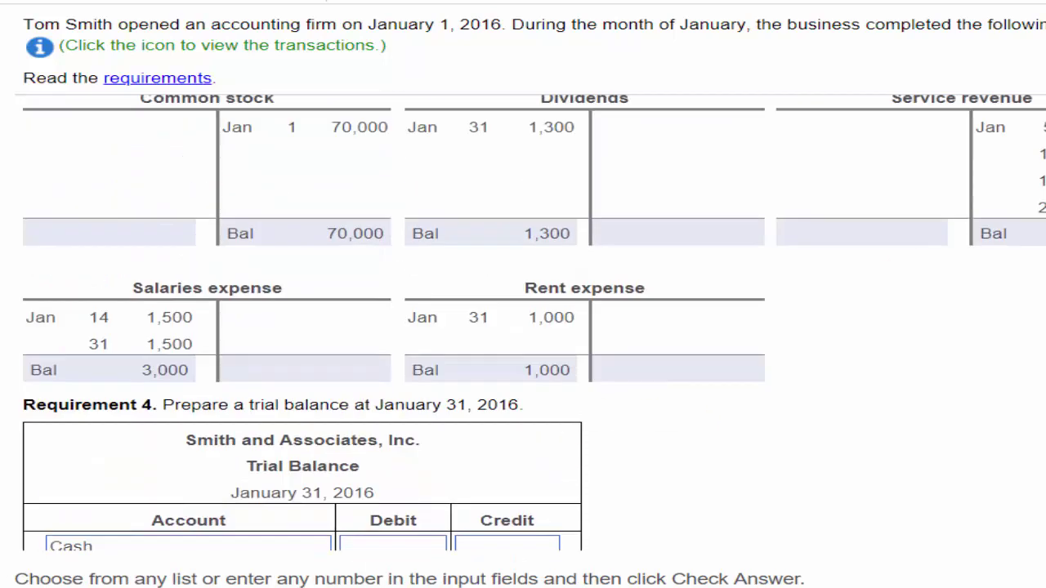
scroll(392, 327, "down", 10)
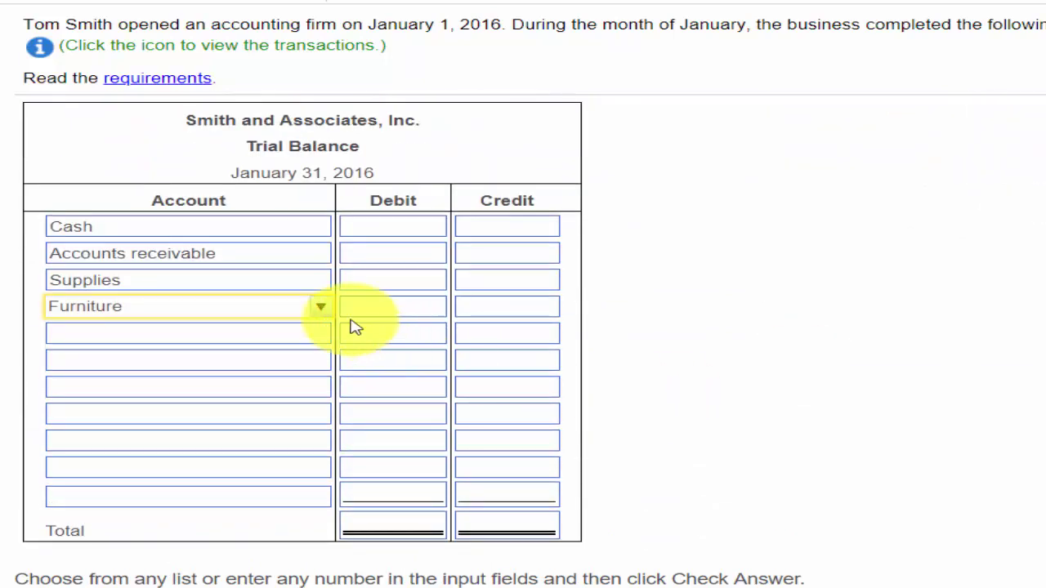
left_click(300, 333)
left_click(204, 200)
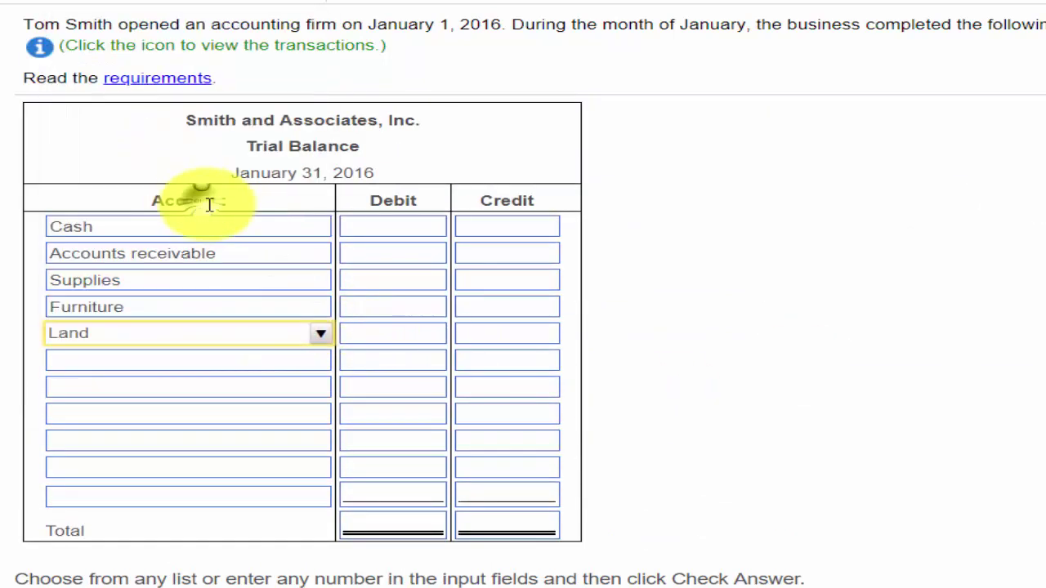
- Add Accounts payable, Common stock and Dividends as the sixth to eighth trial balance accounts
left_click(251, 370)
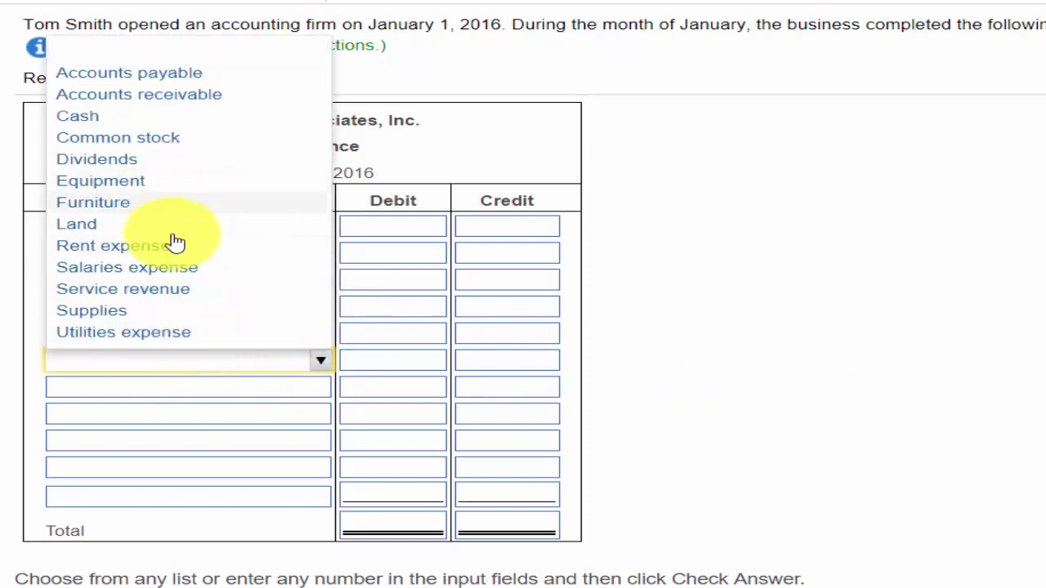
left_click(202, 80)
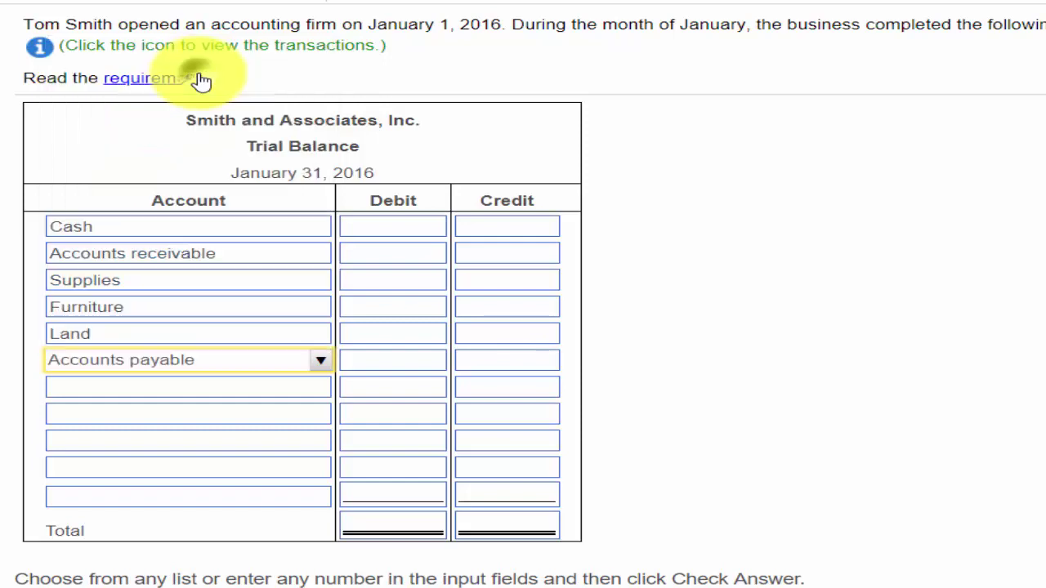
left_click(268, 398)
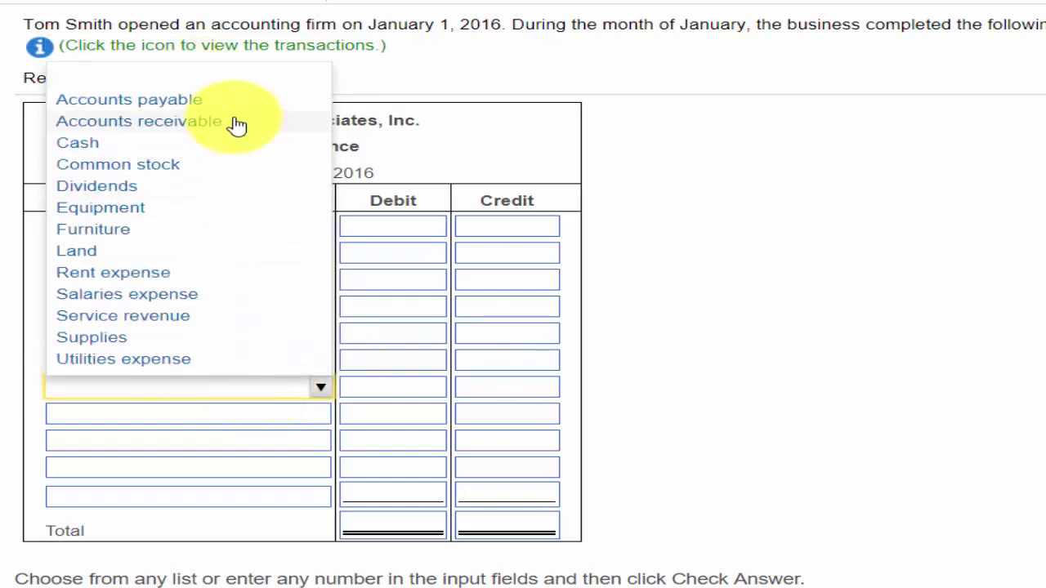
left_click(181, 170)
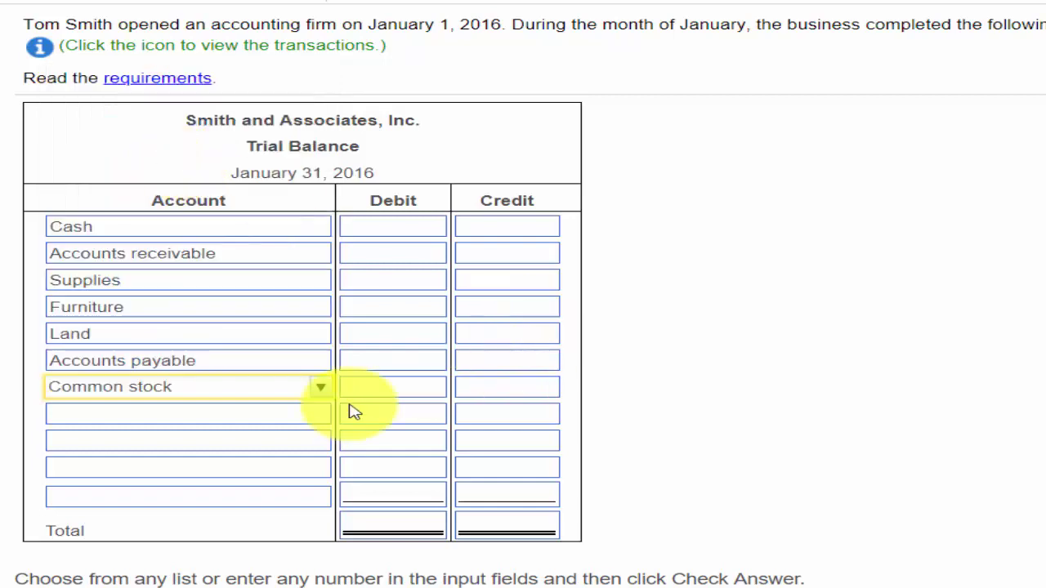
left_click(297, 419)
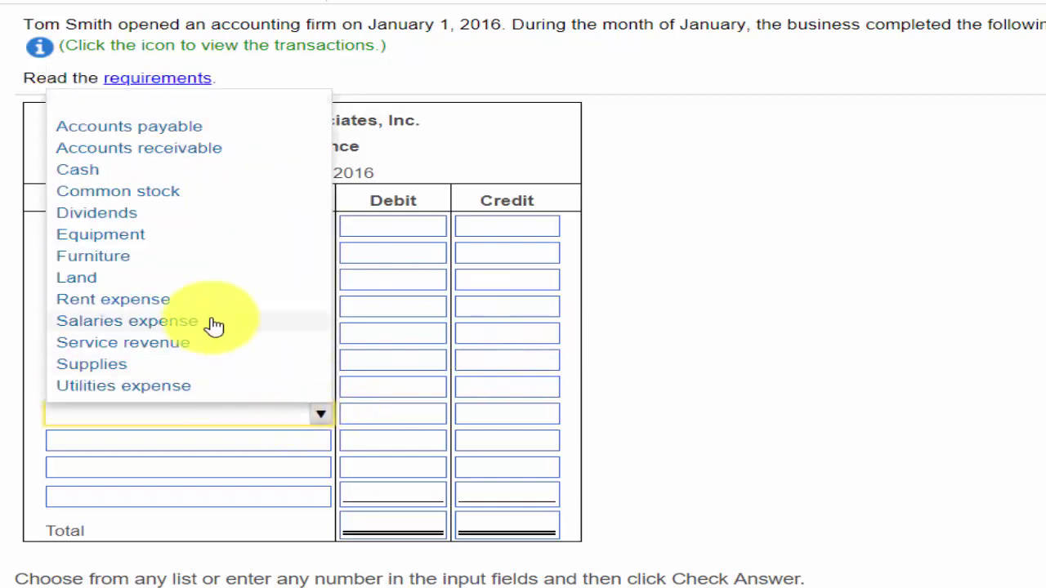
left_click(187, 224)
- Fill the last three trial balance account rows with Service revenue, Salaries expense and Rent expense
left_click(242, 445)
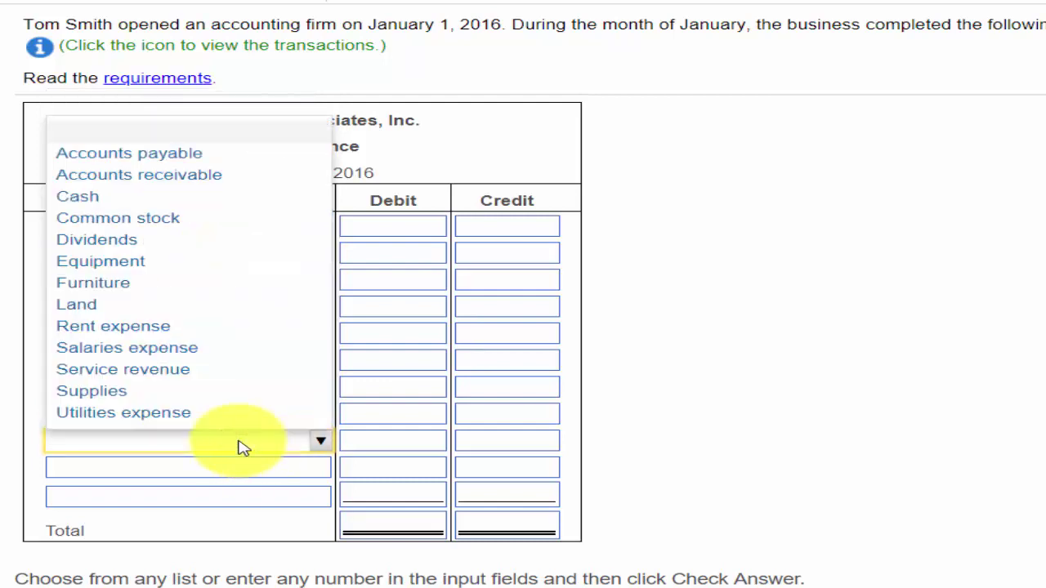
left_click(163, 369)
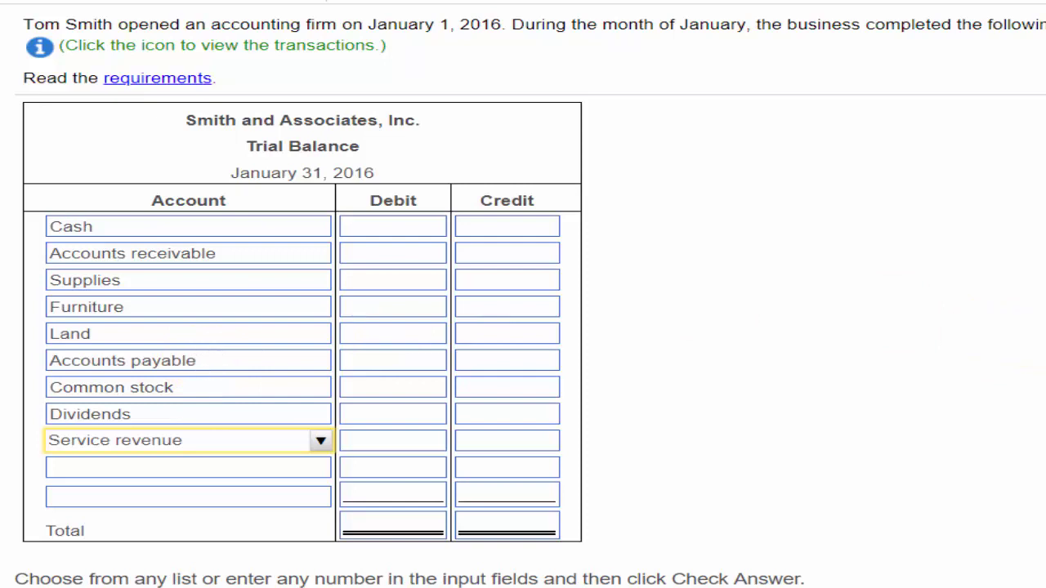
left_click(263, 473)
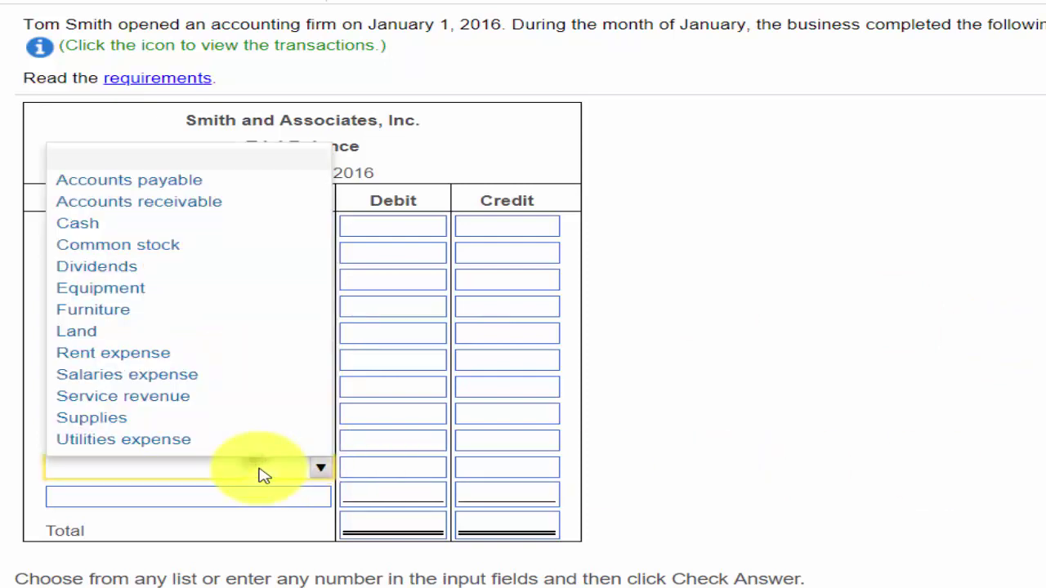
left_click(200, 383)
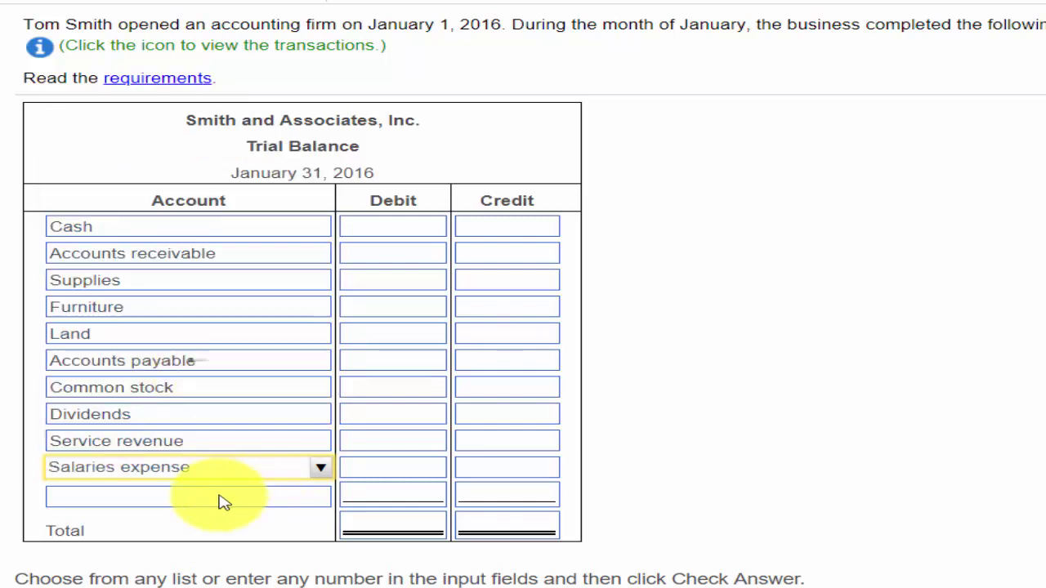
left_click(219, 500)
left_click(233, 380)
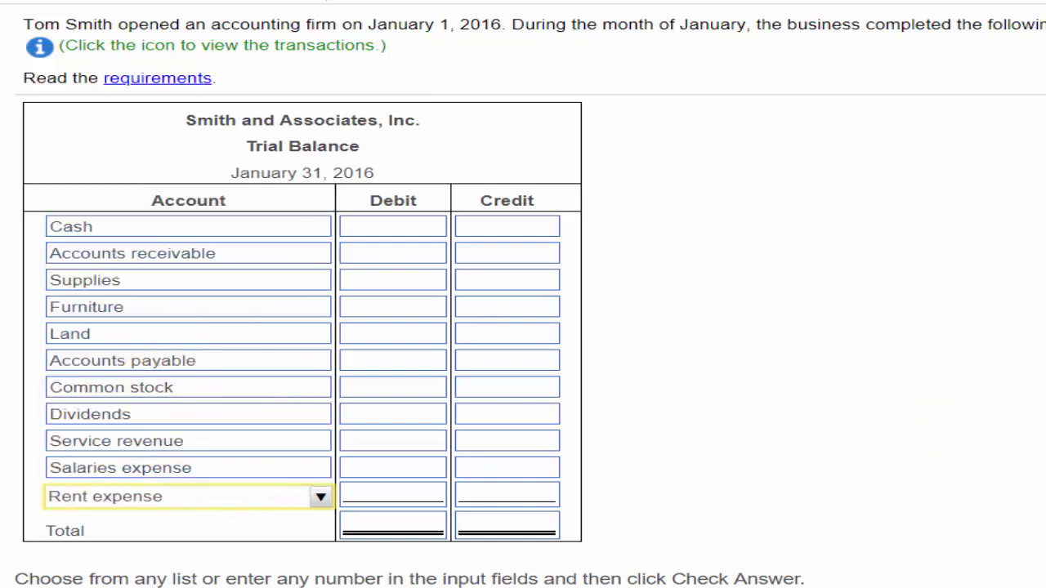
- Look up the Cash T-account balance and enter 44100 as the Cash debit in the trial balance
scroll(1045, 467, "up", 10)
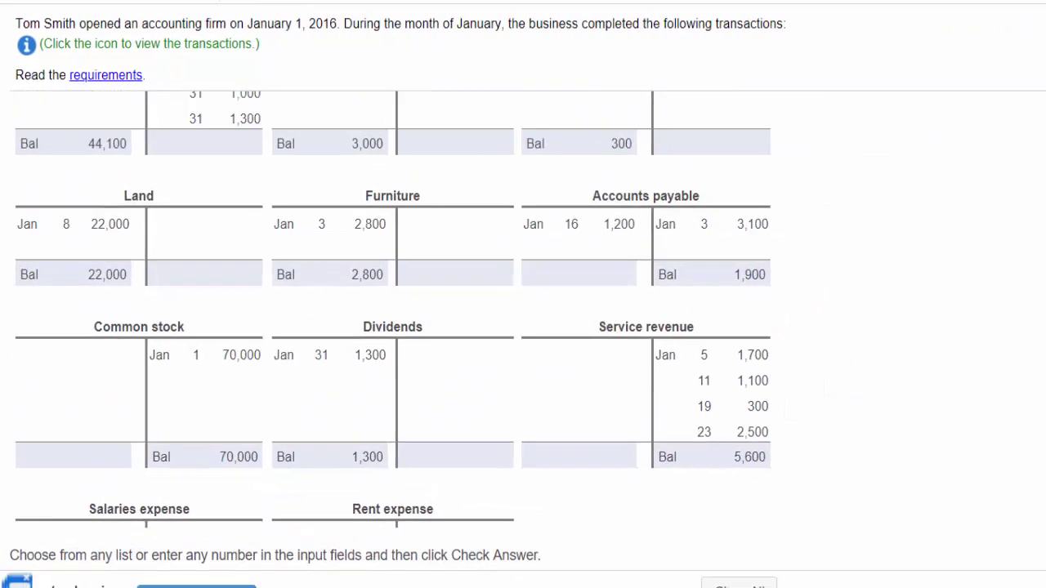
scroll(1042, 438, "up", 1)
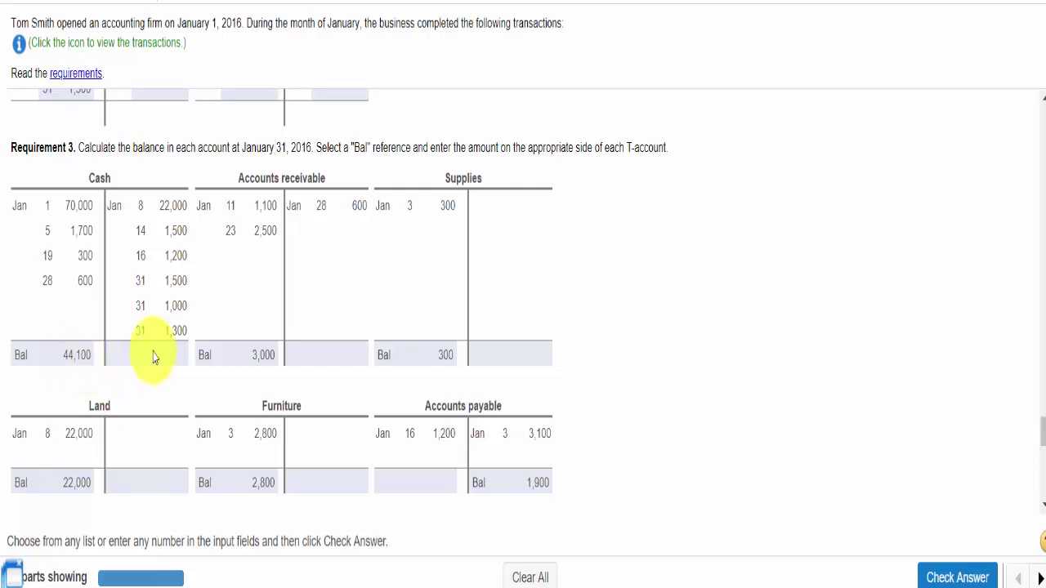
left_click_drag(1042, 433, 1039, 483)
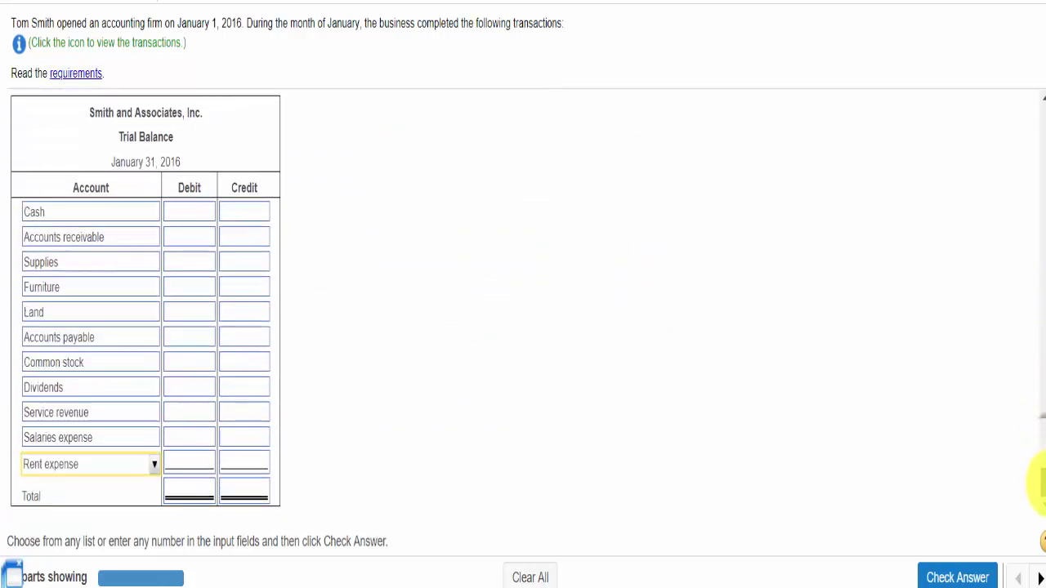
left_click(185, 227)
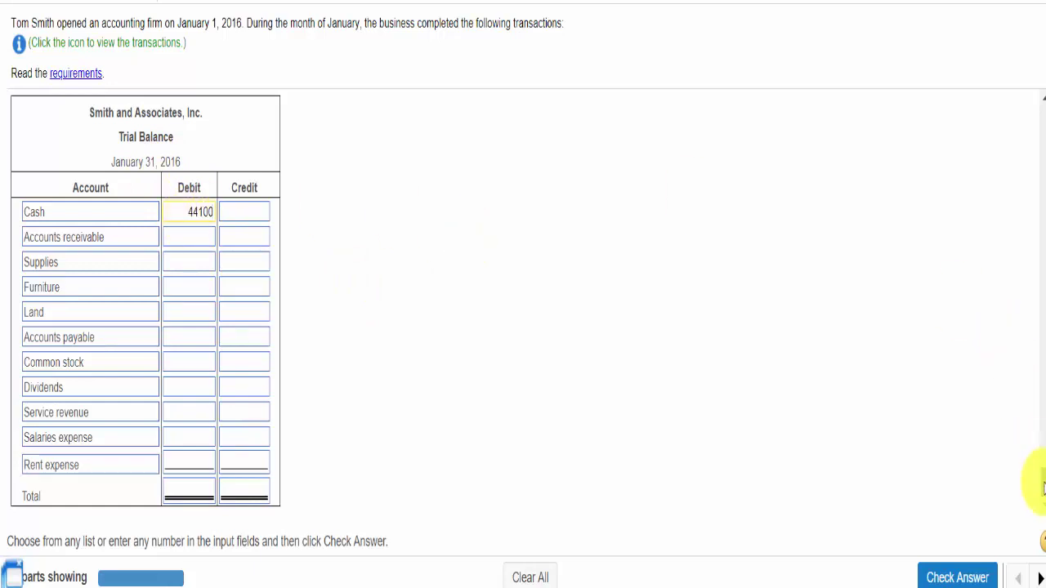
- Look up the Accounts receivable T-account balance and enter 3000 as its debit in the trial balance
left_click_drag(1042, 484, 1042, 439)
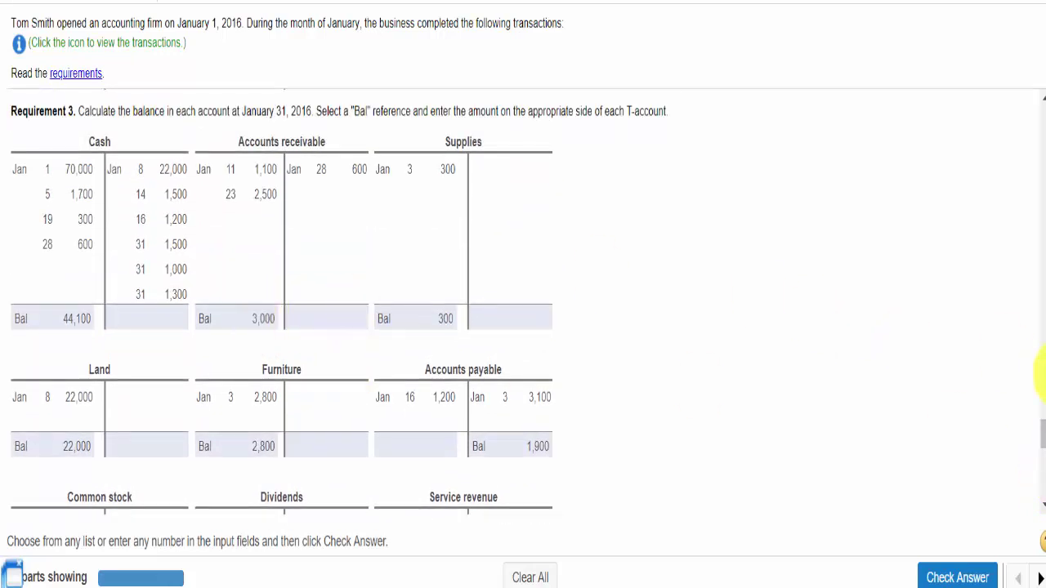
left_click_drag(1044, 431, 1043, 482)
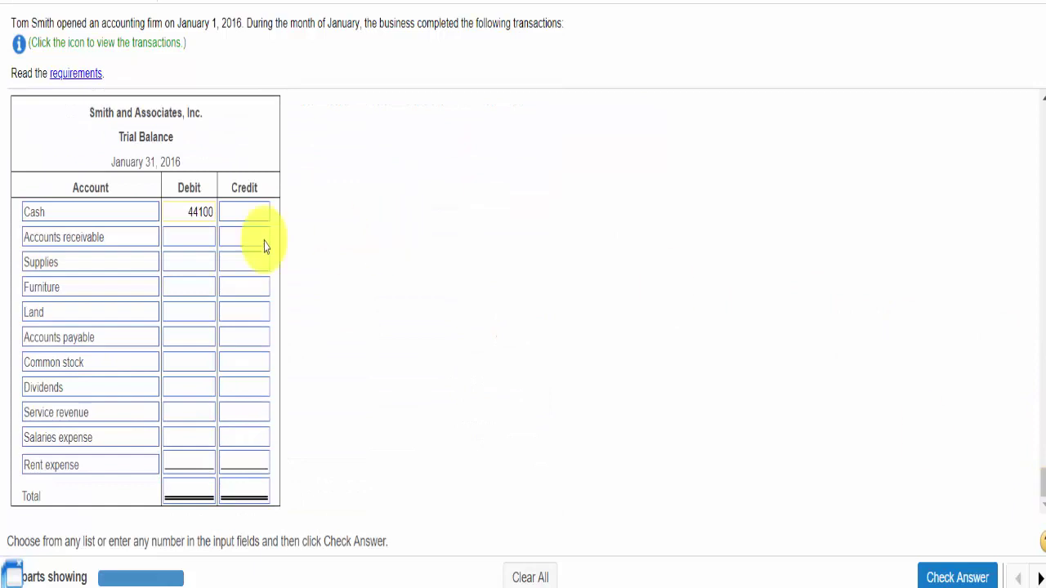
left_click(196, 243)
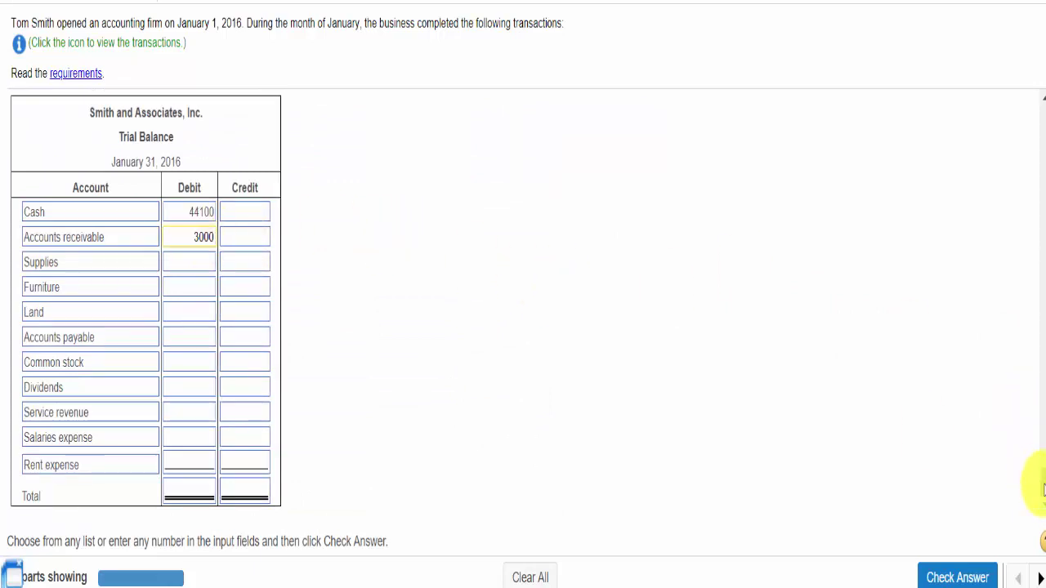
mouse_move(1043, 482)
left_mouse_down()
mouse_move(1044, 437)
mouse_move(1041, 488)
left_mouse_up()
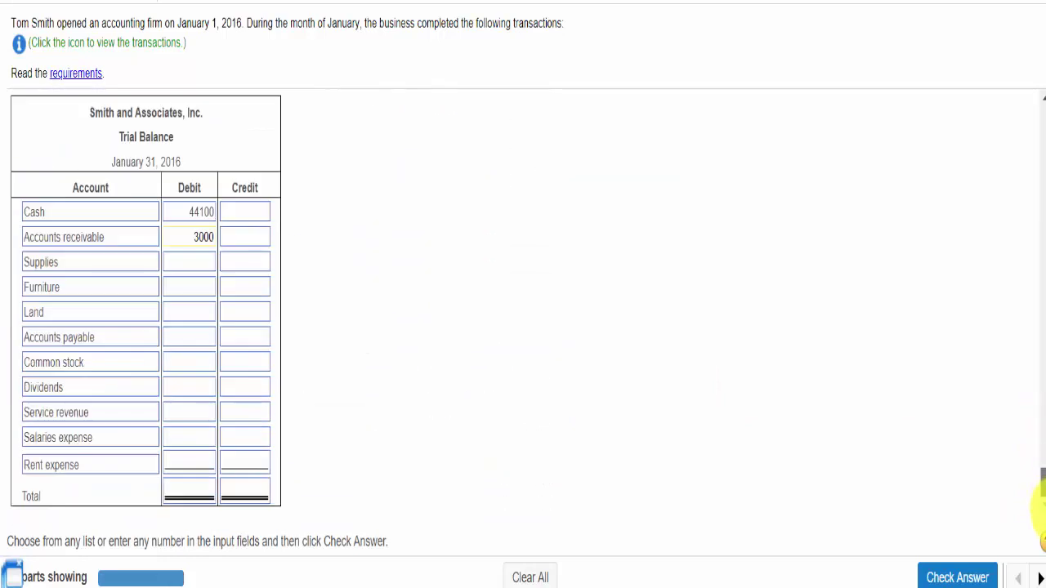
- Enter 300 as the Supplies debit and 2800 as the Furniture debit in the trial balance, checking the T-account balances
left_click(206, 268)
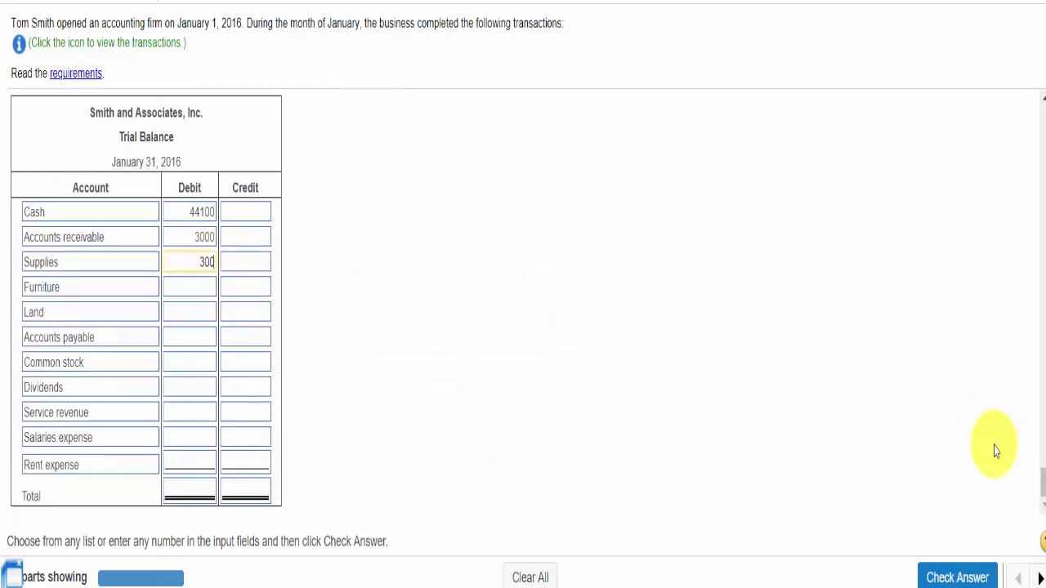
left_click_drag(1041, 484, 1042, 433)
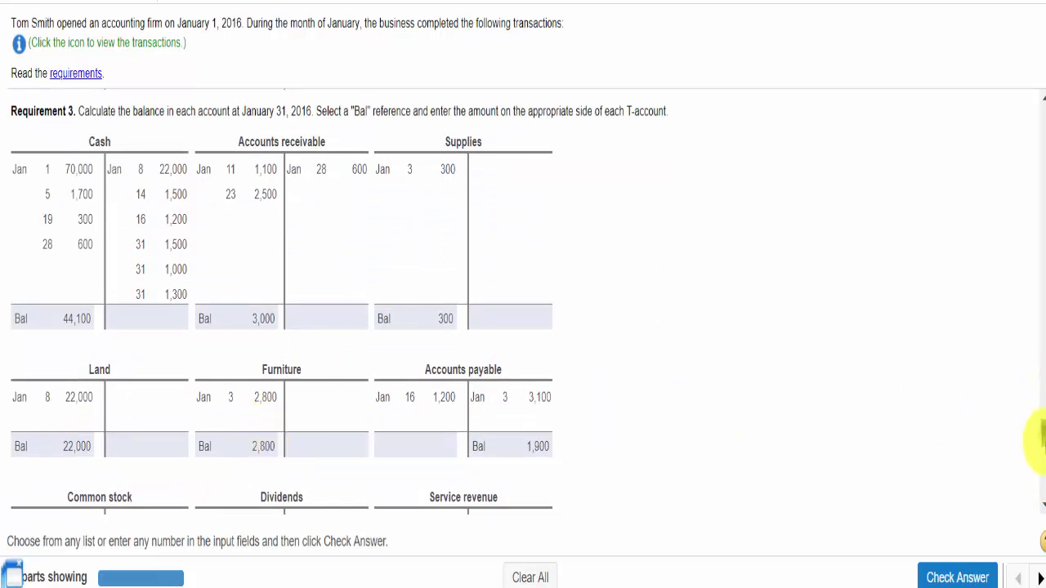
left_click_drag(1039, 429, 1043, 513)
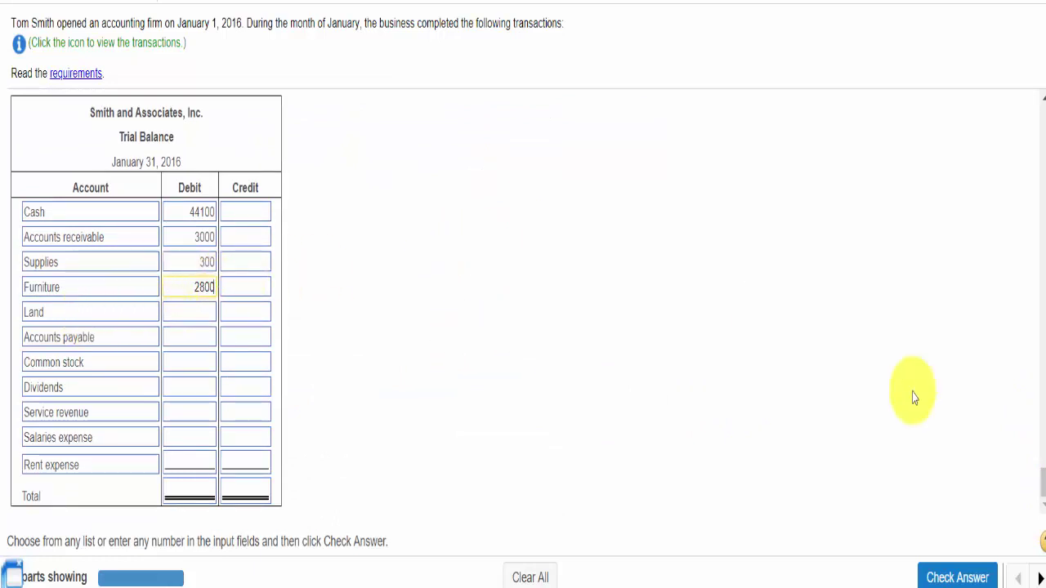
- Look up the T-account balances and enter 22000 as the Land debit and 1900 as the Accounts payable credit in the trial balance
scroll(1043, 457, "up", 10)
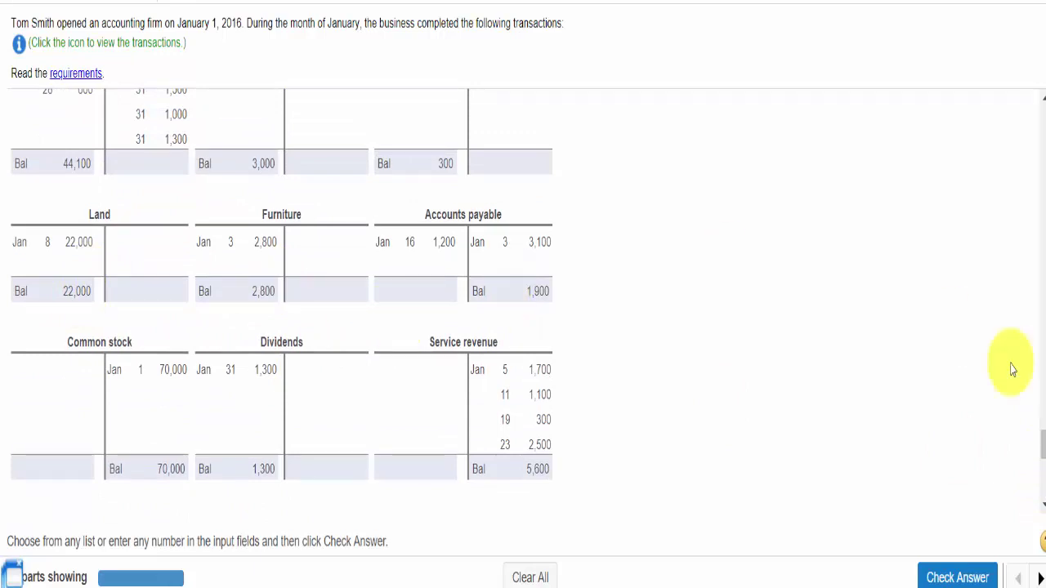
left_click_drag(1043, 454, 1038, 485)
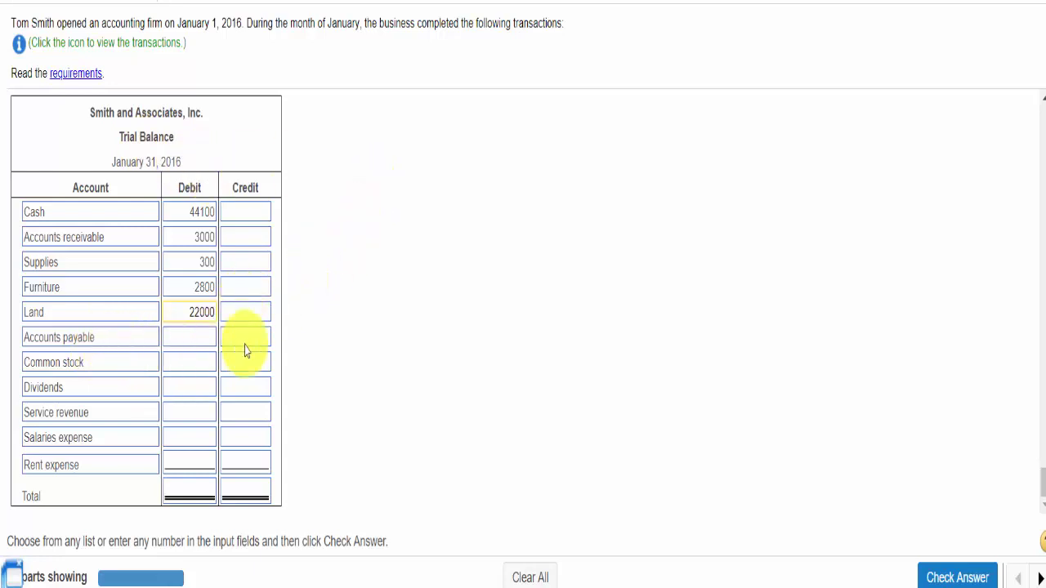
scroll(1040, 457, "up", 10)
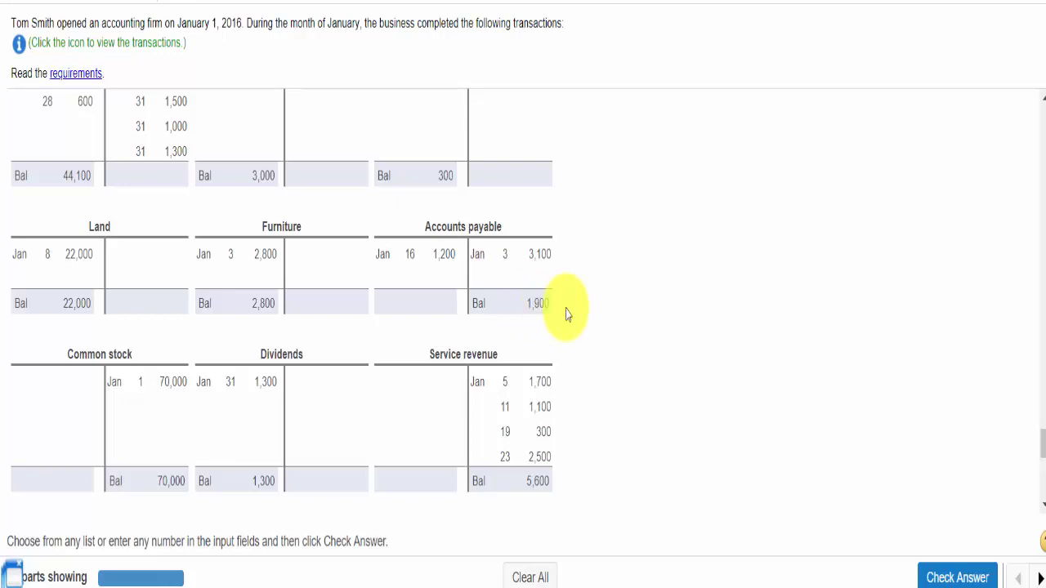
scroll(1041, 446, "down", 1)
left_click_drag(1042, 448, 1041, 480)
left_click(253, 343)
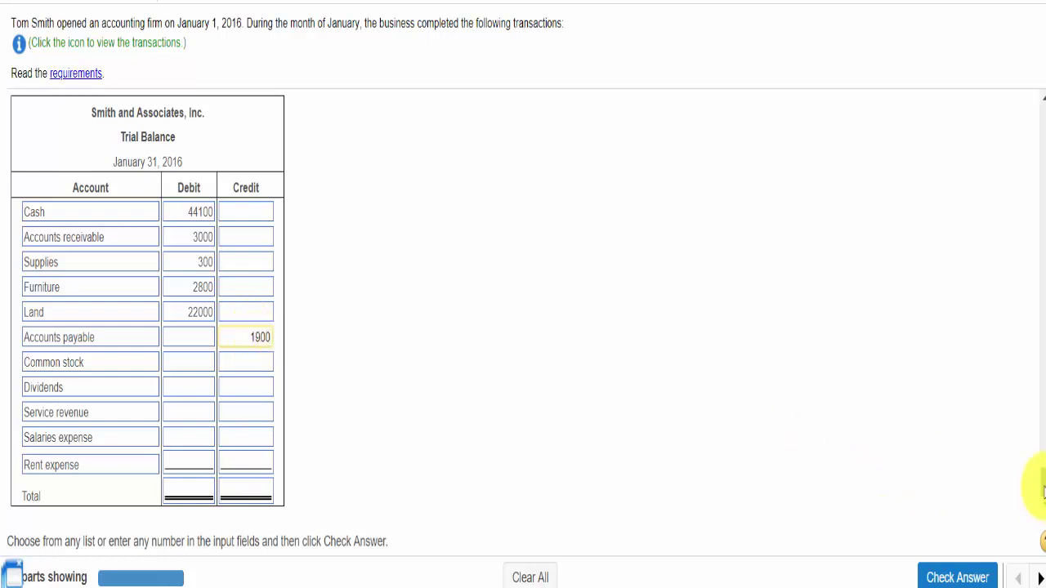
- Look up the Common stock T-account balance and enter 70000 as its credit in the trial balance
scroll(1042, 488, "up", 5)
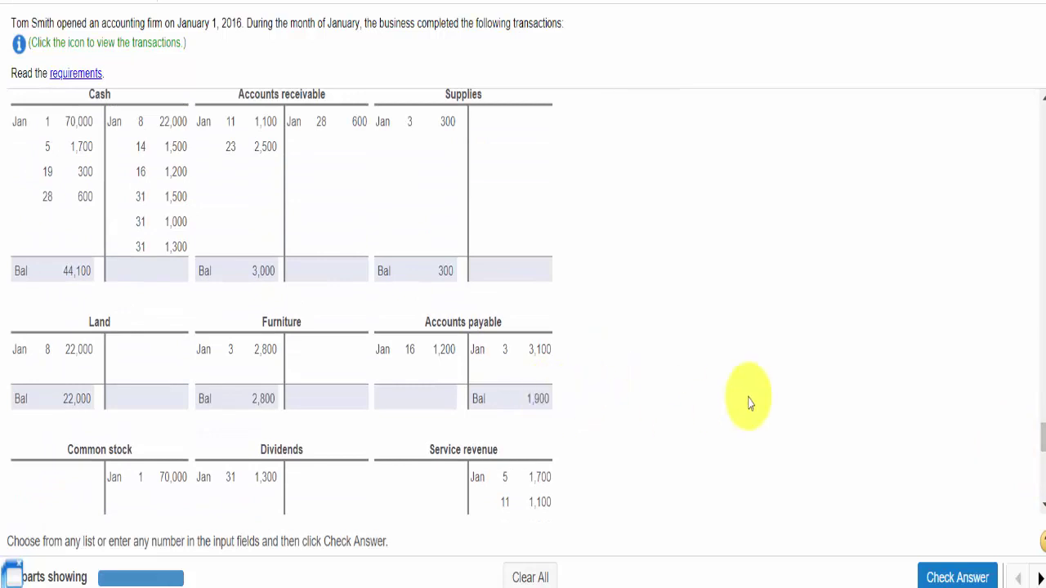
left_click_drag(1039, 437, 1042, 478)
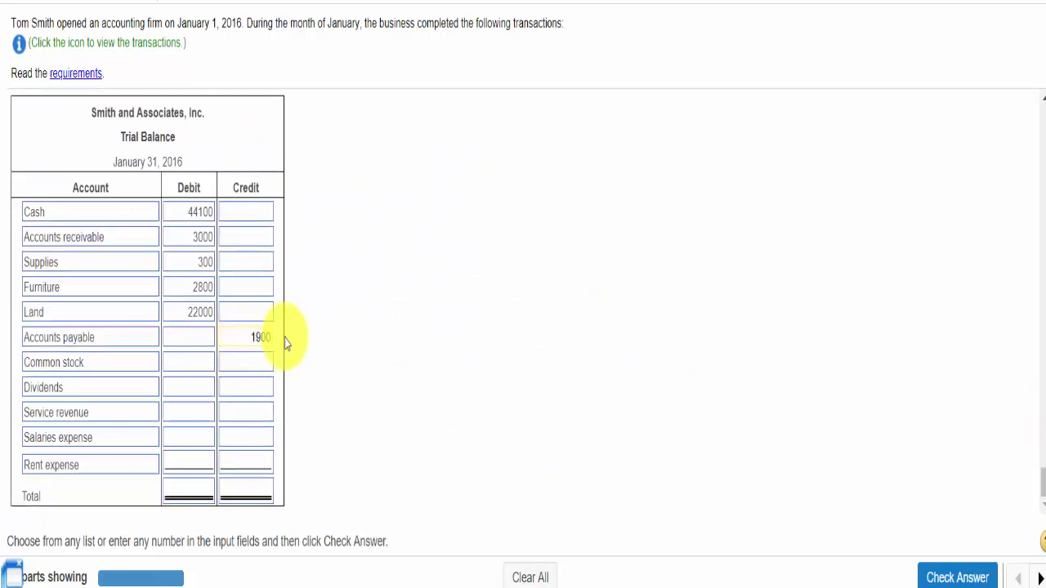
left_click_drag(1040, 481, 1041, 449)
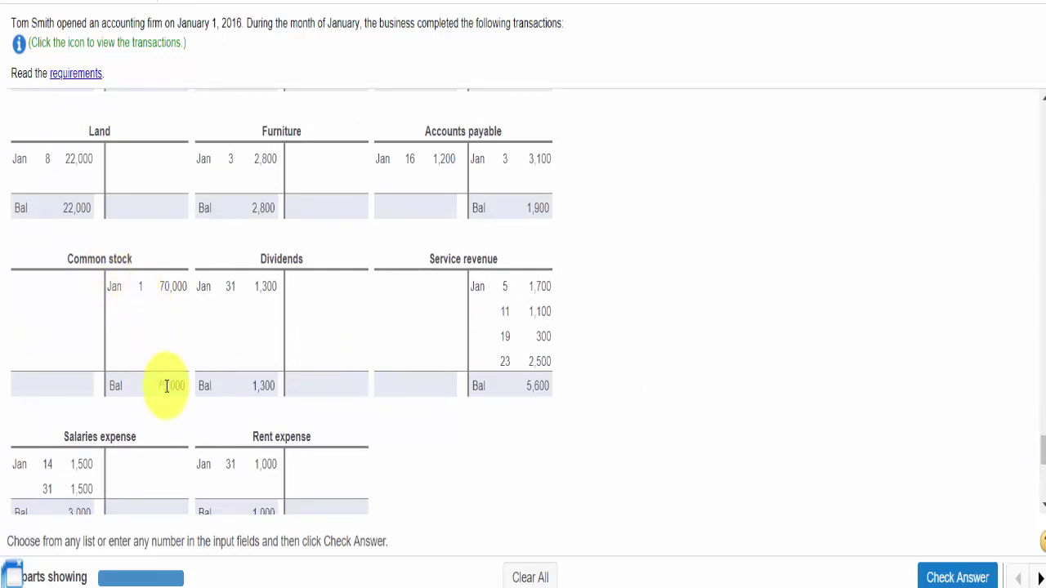
left_click_drag(1042, 457, 1041, 542)
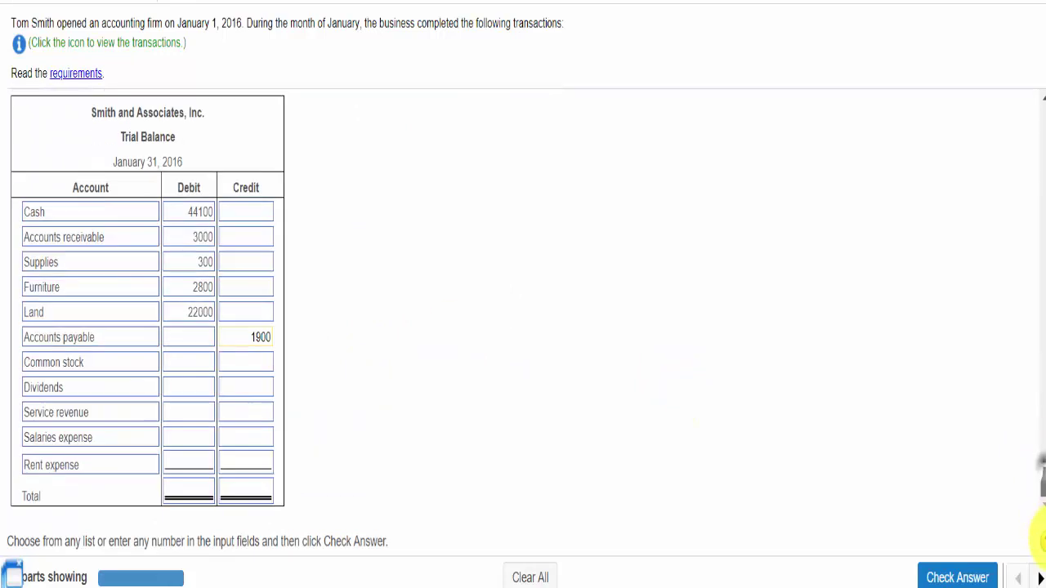
left_click(241, 364)
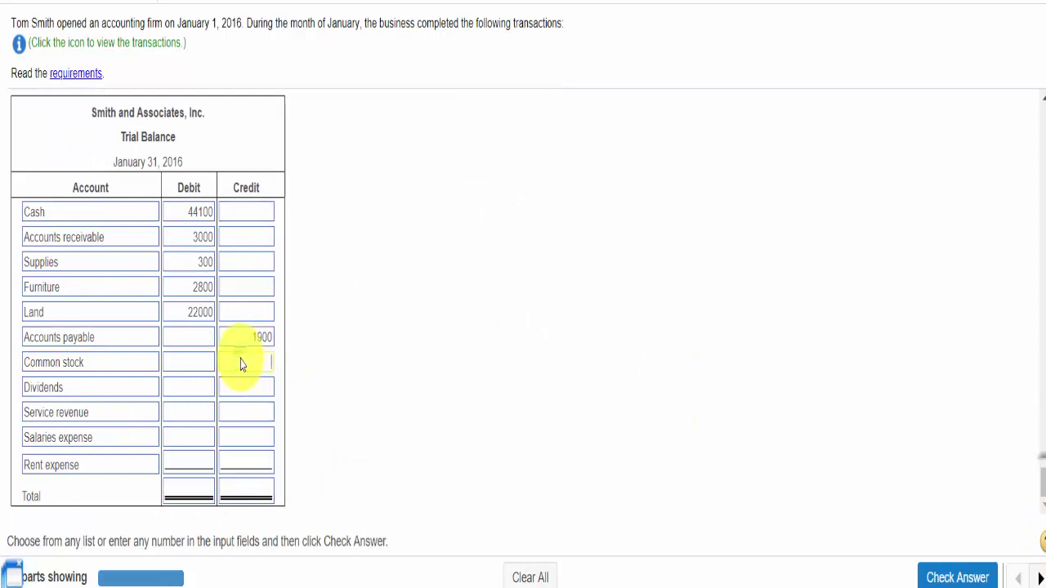
type("70")
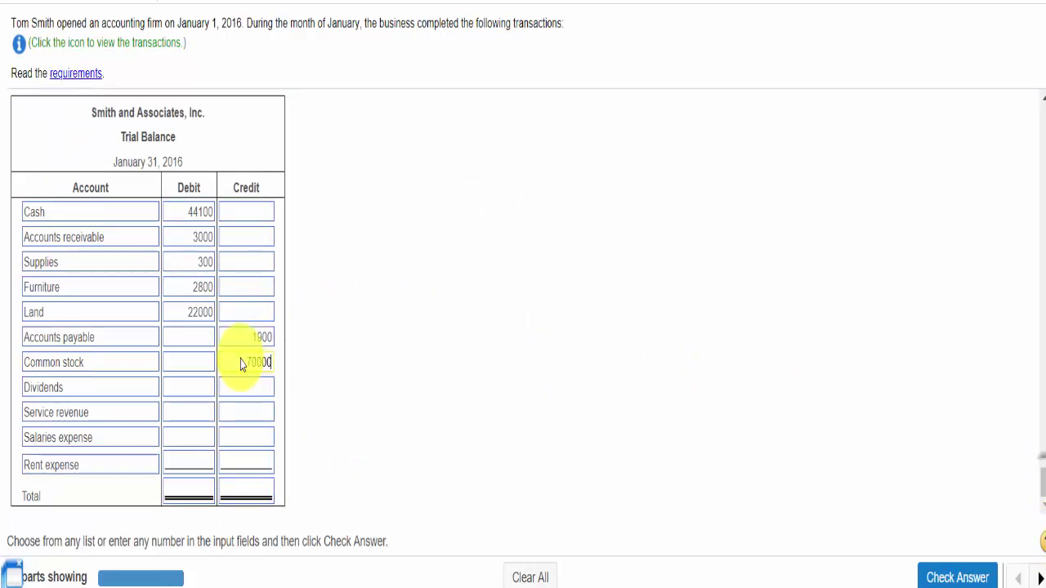
type("000")
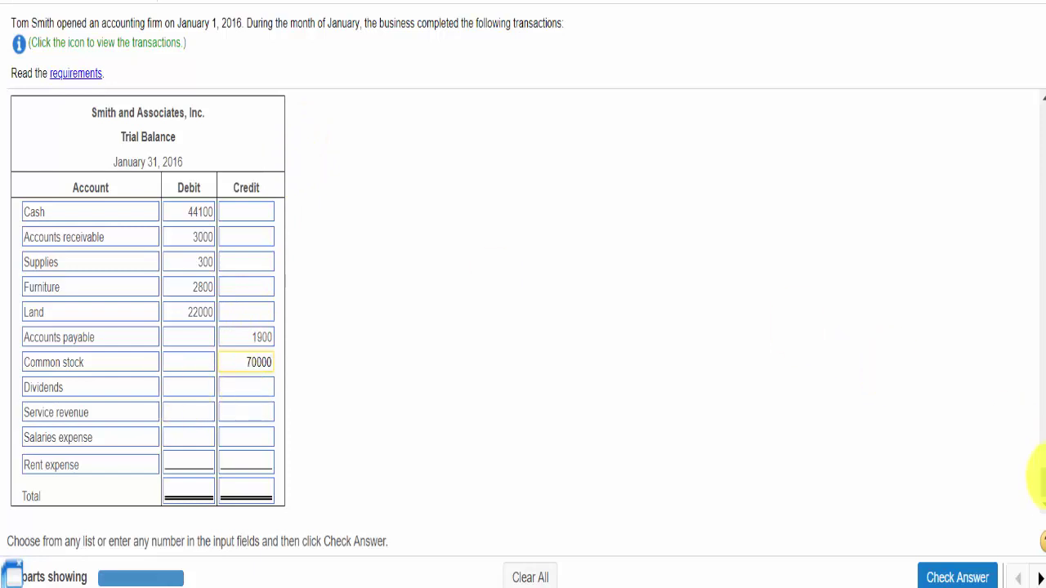
- Look up the T-account balances and enter 1300 as the Dividends debit and 5600 as the Service revenue credit
left_click_drag(1042, 478, 1041, 444)
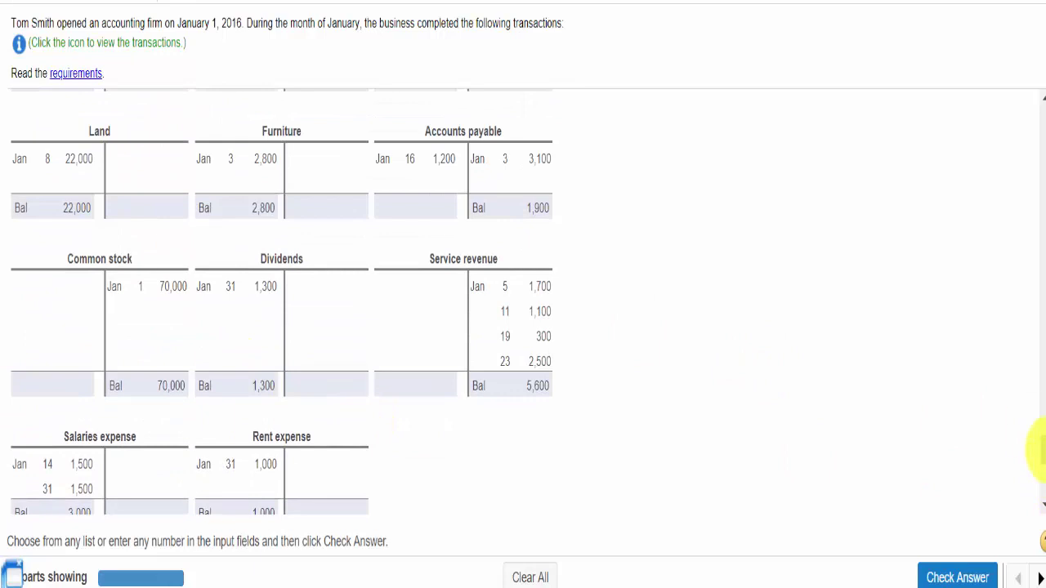
left_click_drag(1043, 447, 1044, 490)
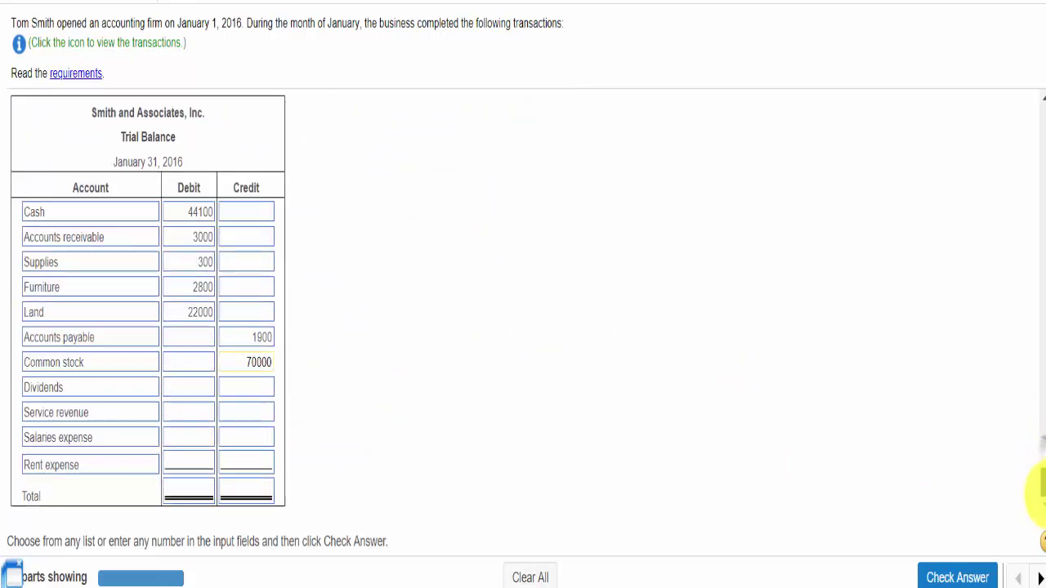
left_click(189, 395)
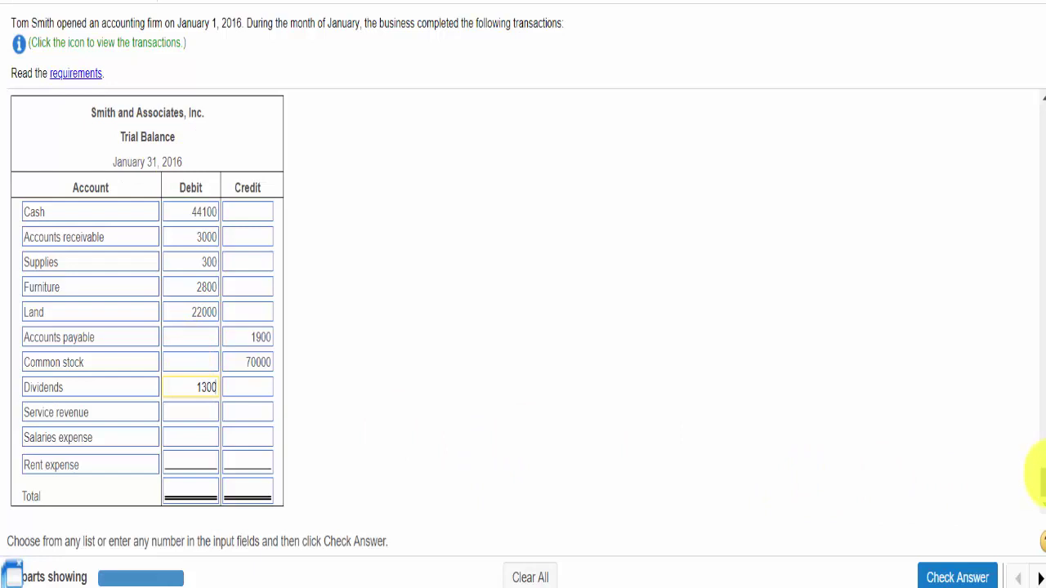
left_click_drag(1040, 474, 1040, 445)
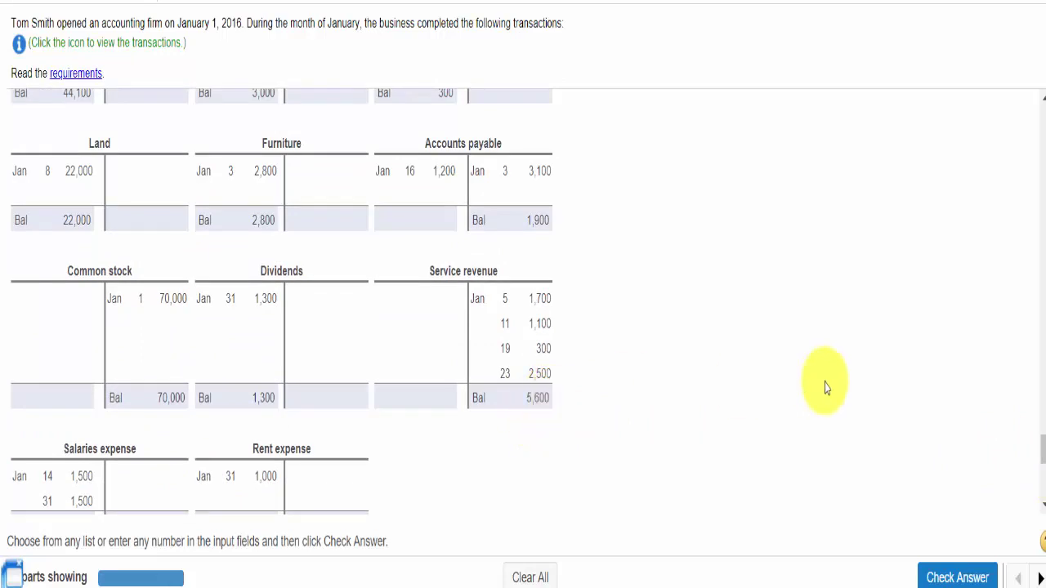
left_click_drag(1039, 444, 1039, 482)
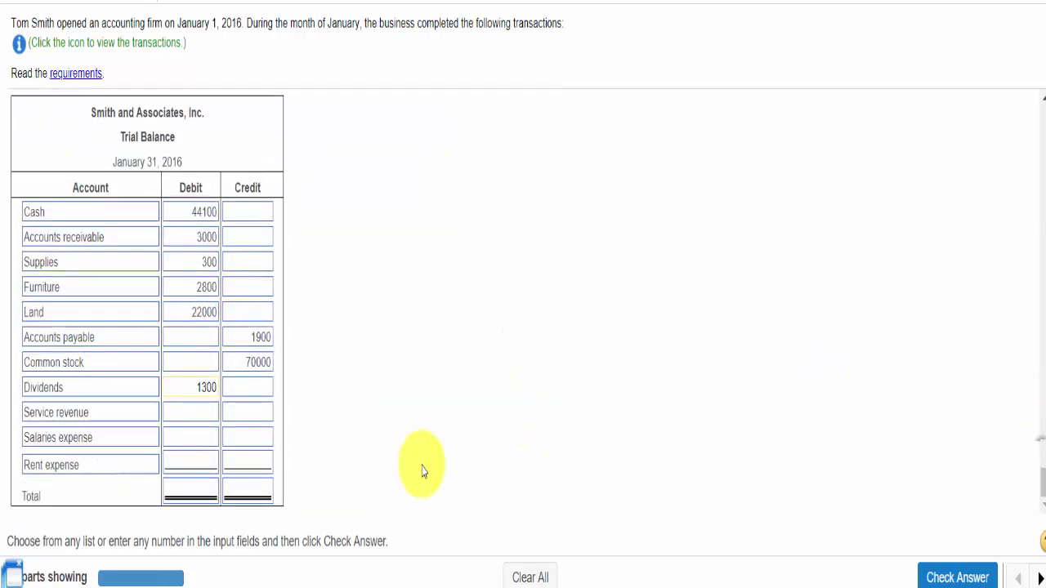
left_click(241, 412)
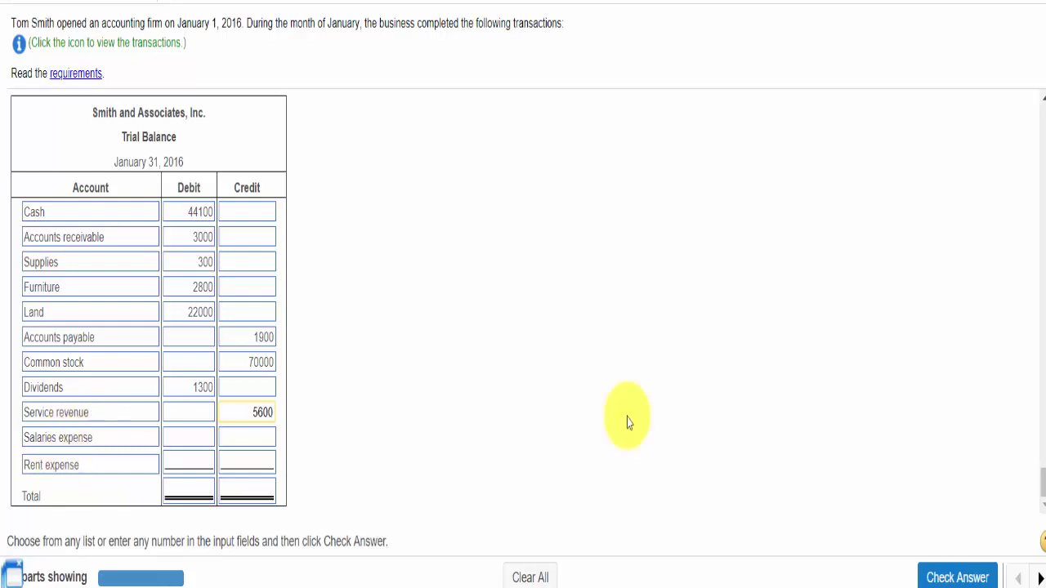
- Look up the expense T-account balances and enter debits of 3000 for Salaries expense and 1000 for Rent expense
left_click_drag(1043, 481, 1043, 459)
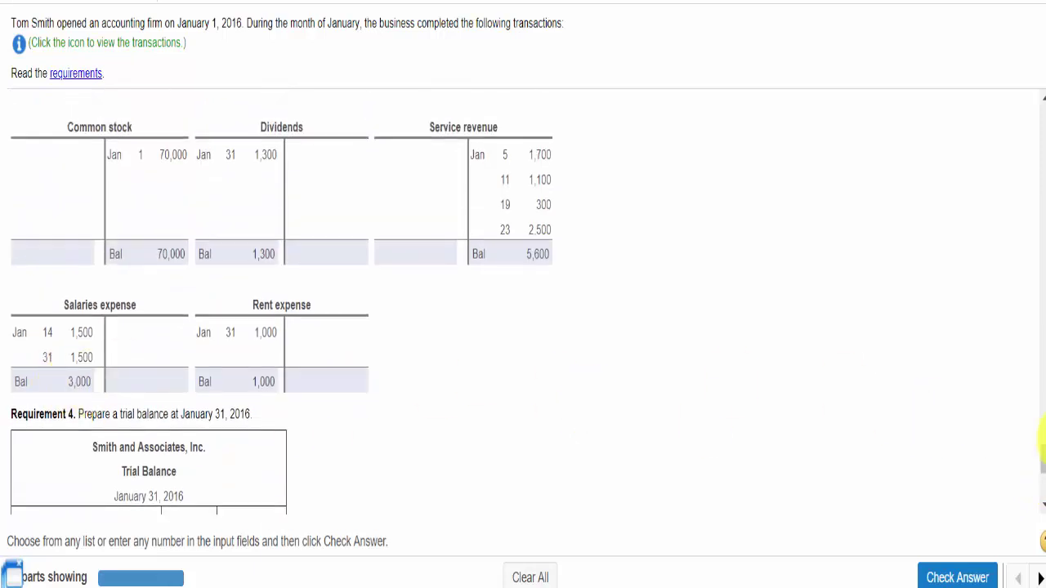
left_click_drag(1043, 470, 1039, 490)
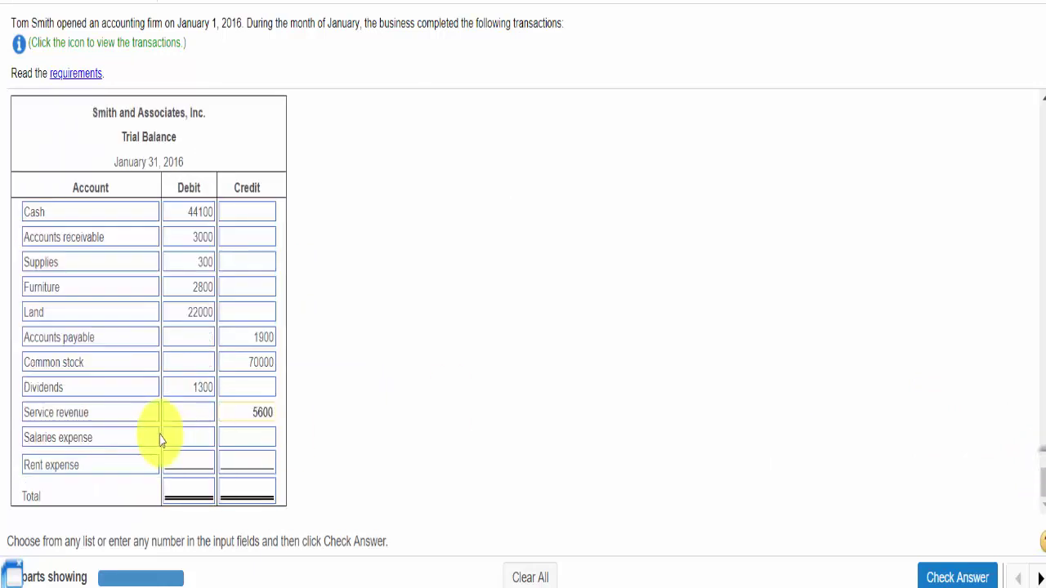
left_click(182, 444)
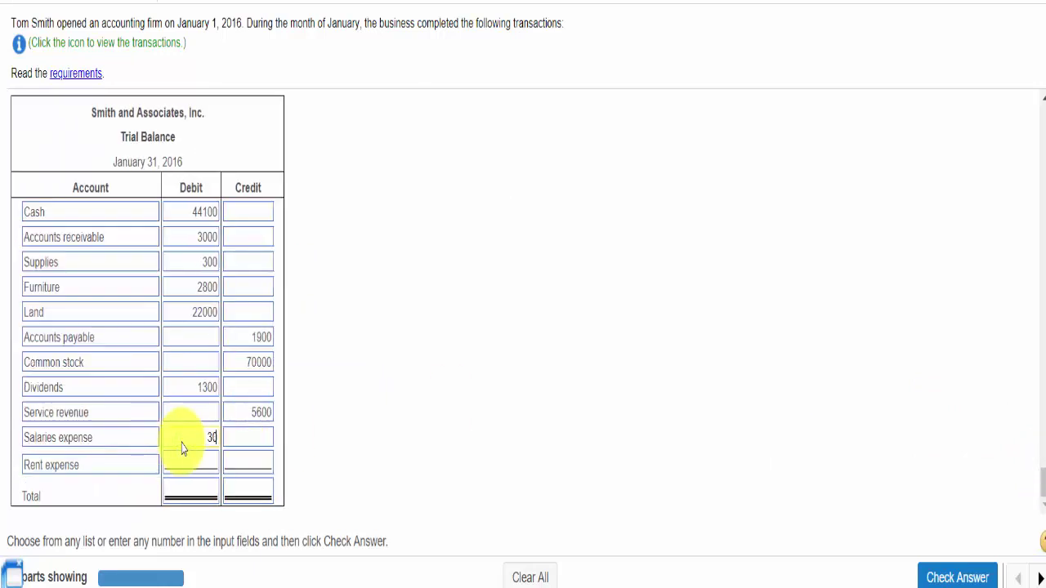
left_click(199, 464)
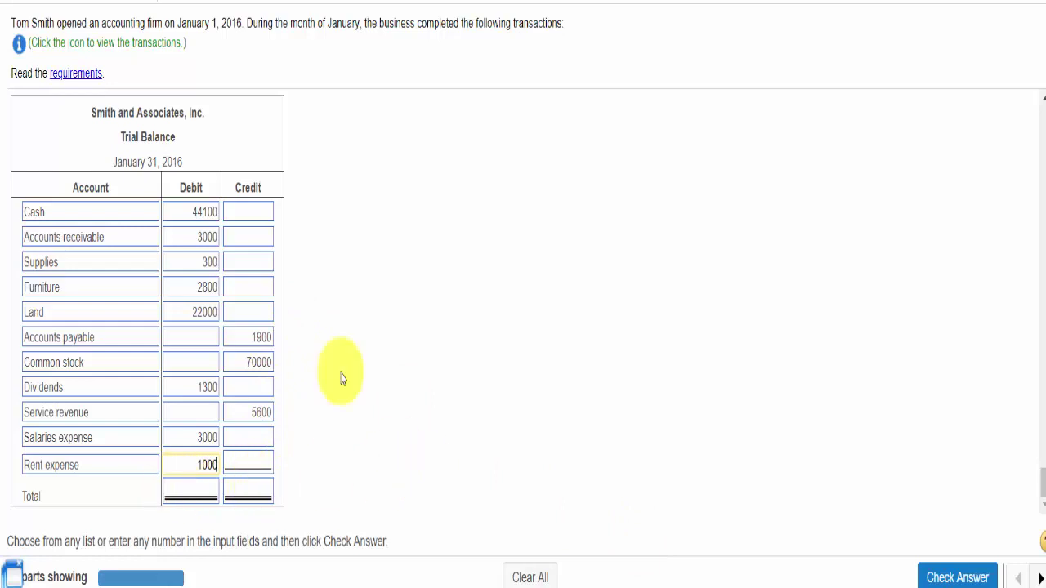
- Switch to the Excel workbook and clear the earlier calculation from cells A1 to A3
left_click(601, 587)
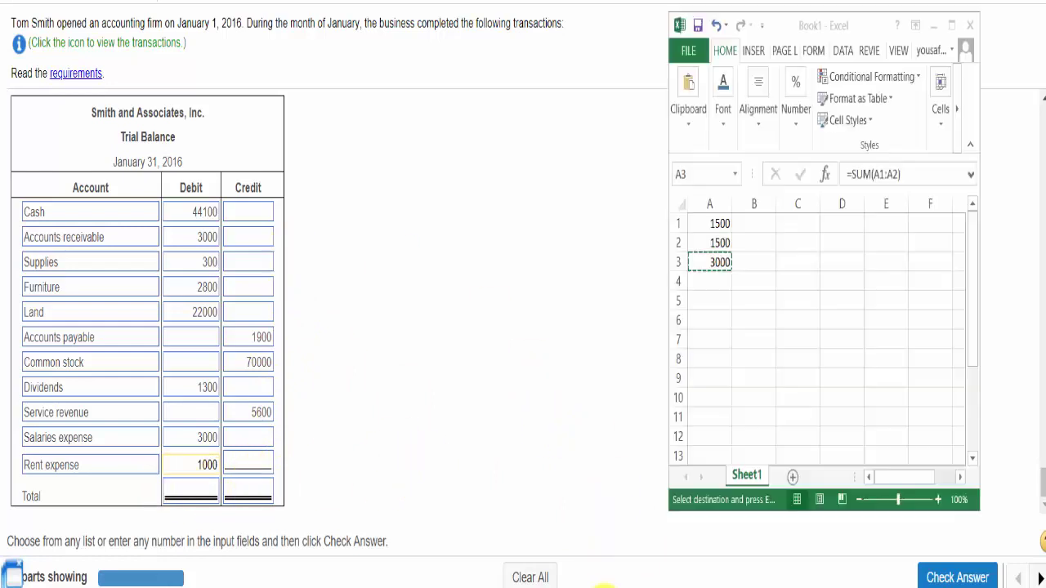
key("ctrl+c")
left_click(715, 282)
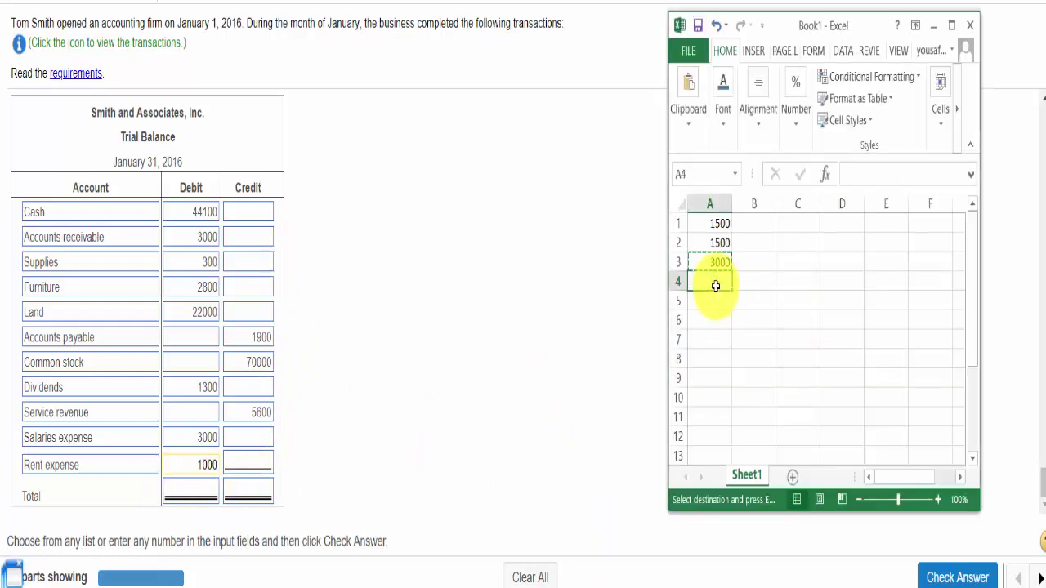
key("shift+Right")
key("shift+Right")
key("ctrl+minus")
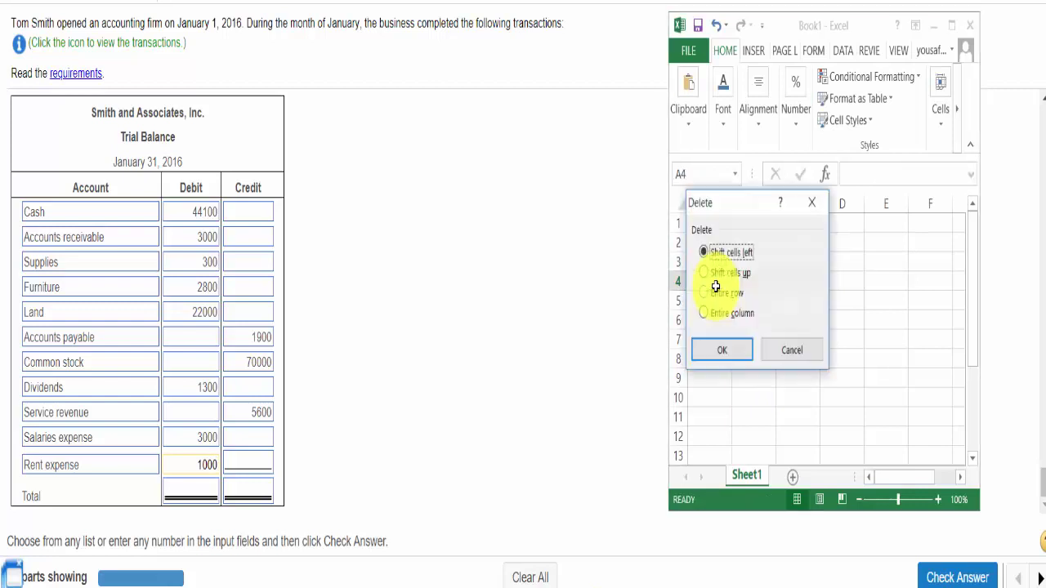
key("Escape")
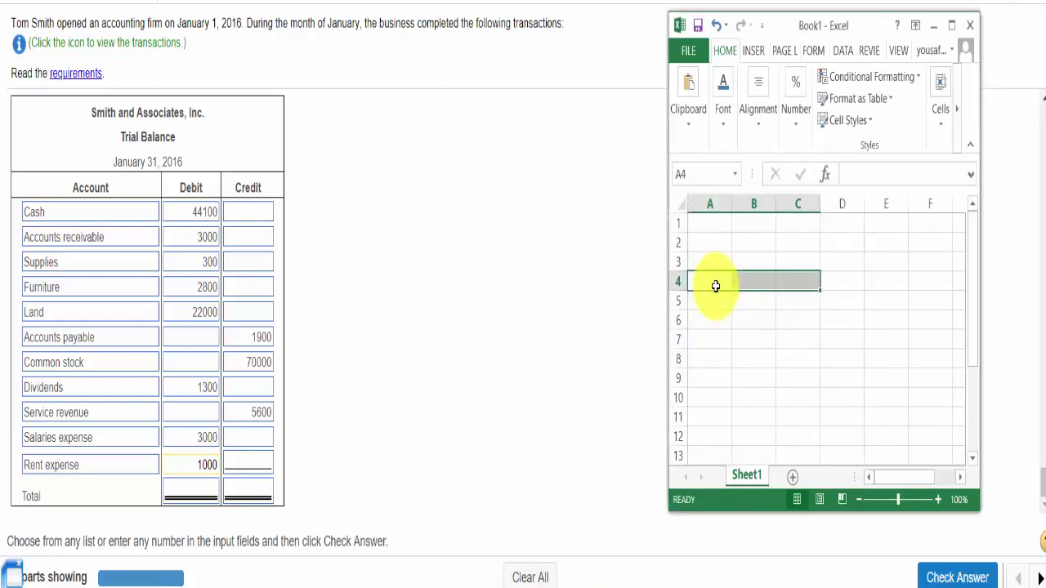
- Enter the trial balance's first four debit balances, 44100, 3000, 300 and 2800, in worksheet cells A1 to A4
key("Up")
key("Up")
key("Up")
key("Right")
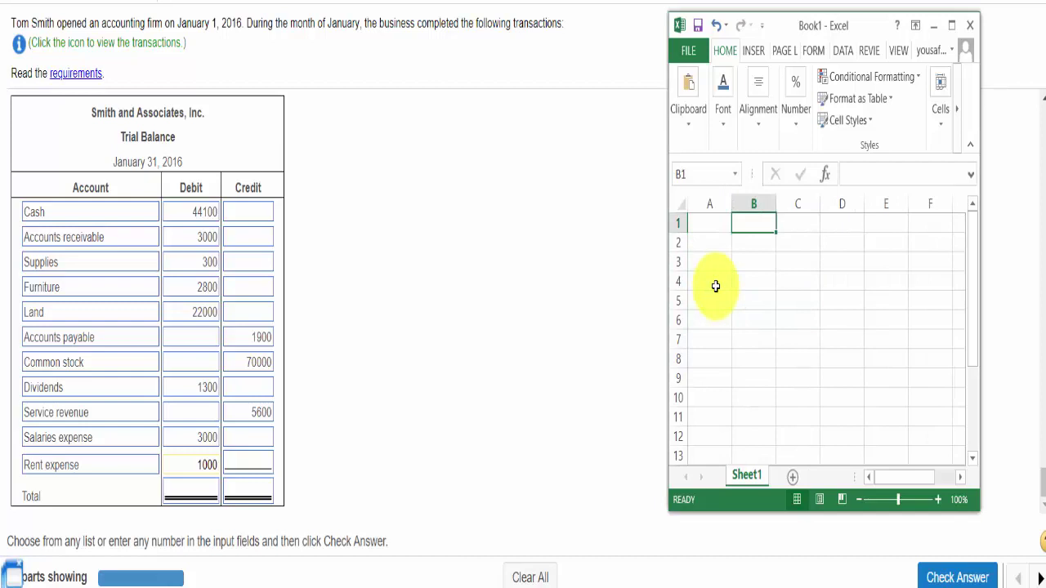
key("Left")
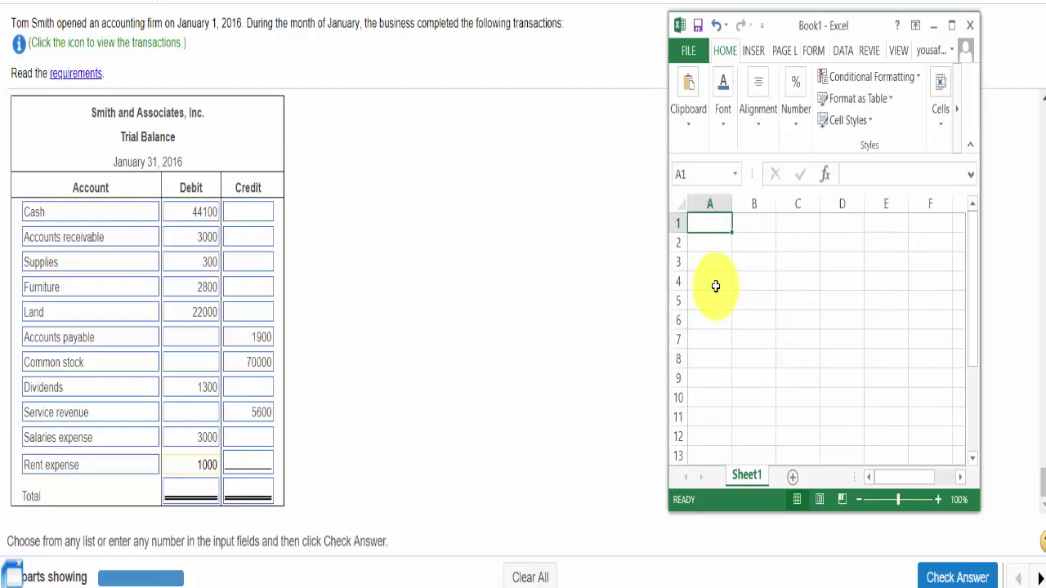
type("44100")
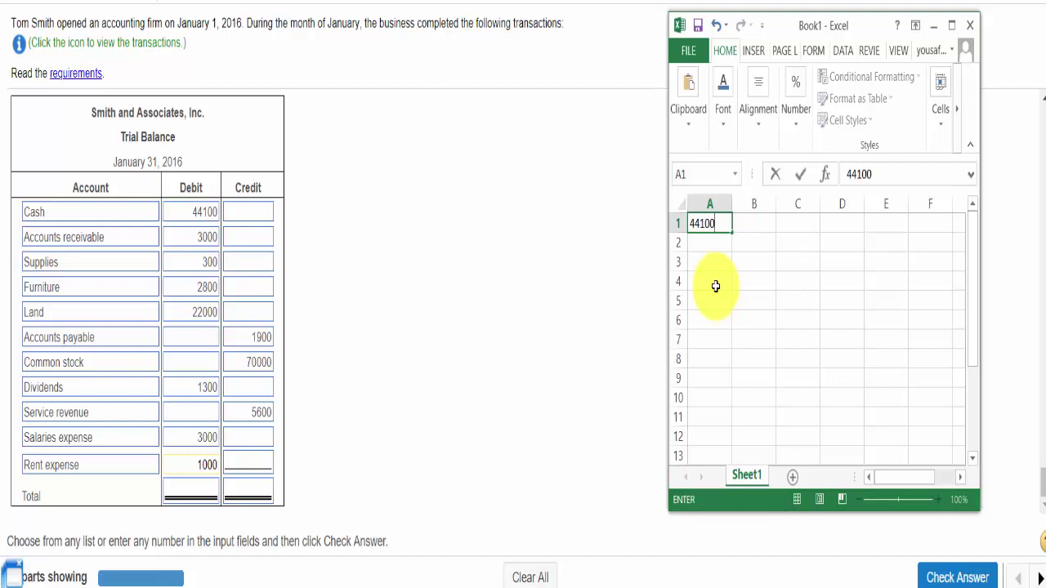
key("Return")
type("3")
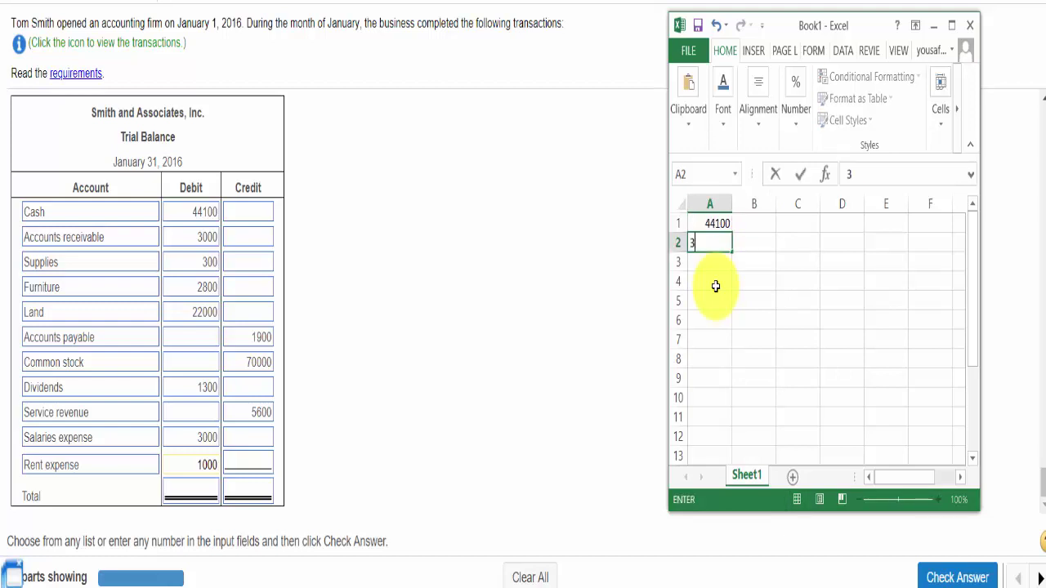
type("000")
key("Return")
type("3")
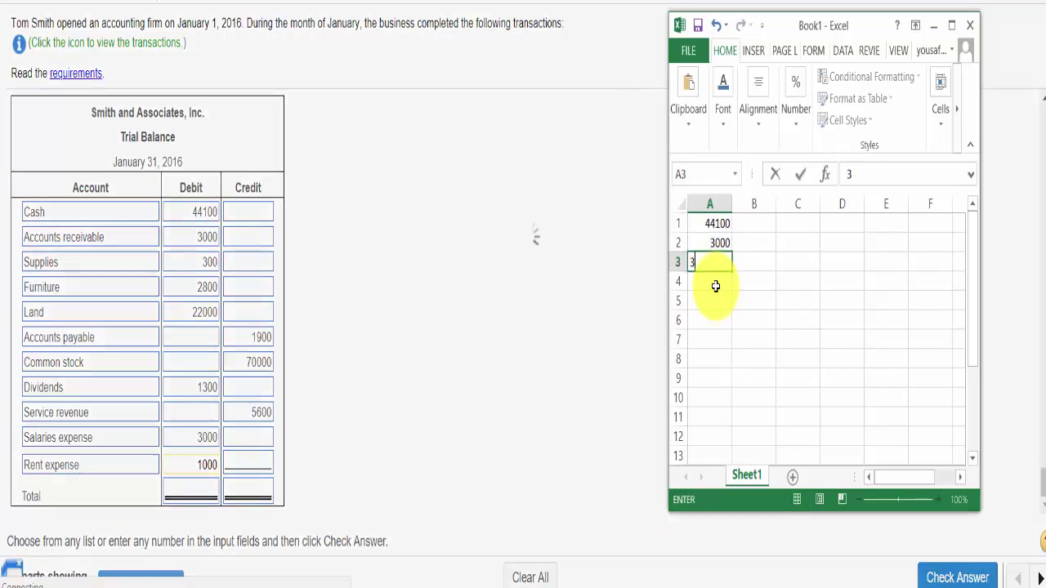
type("00")
key("Return")
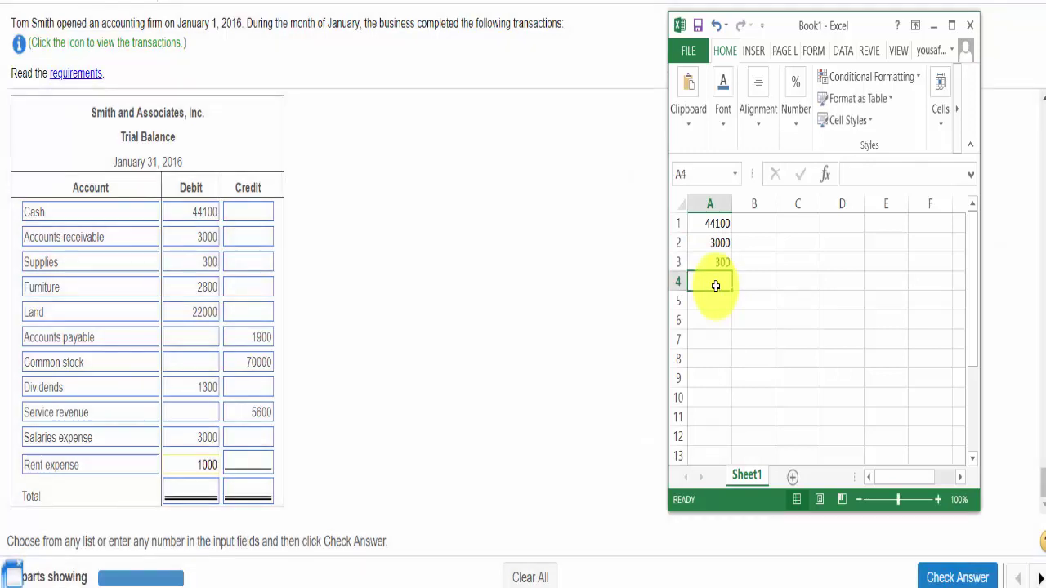
type("2800")
key("Return")
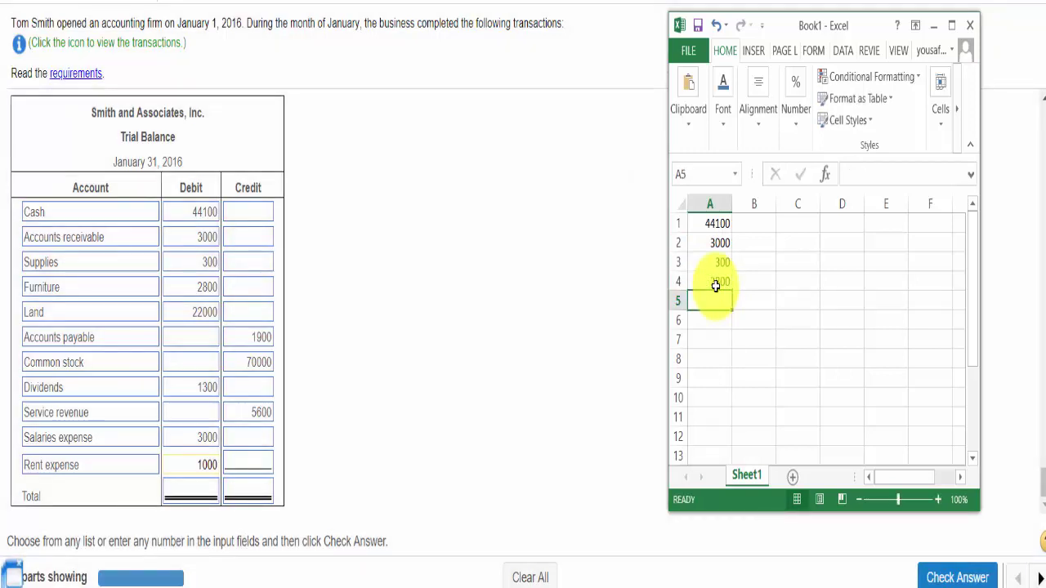
- Enter the remaining debit balances, 22000, 1300, 3000 and 1000, in cells A5 to A8
type("22000")
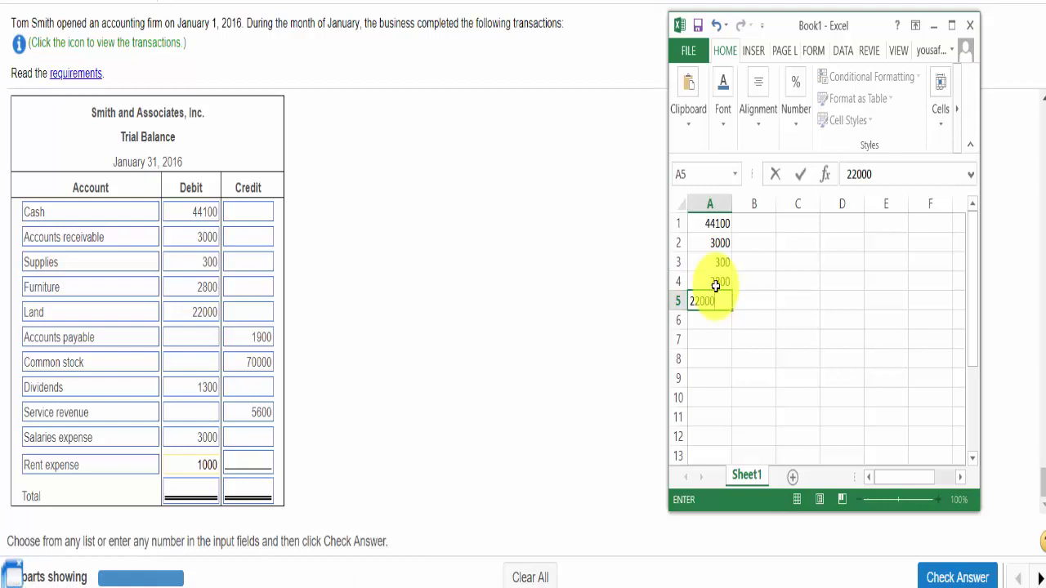
key("Return")
type("130")
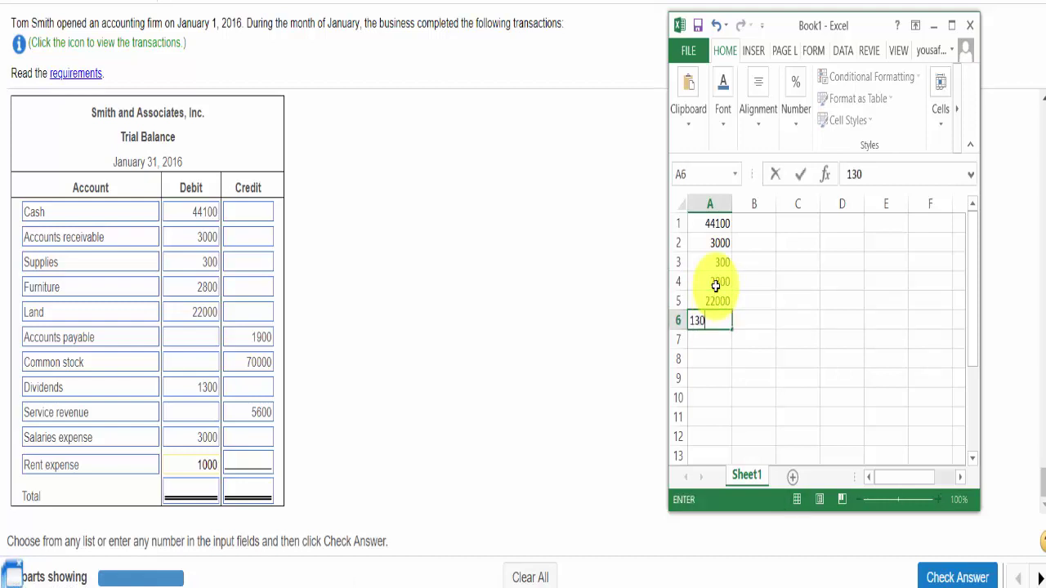
type("0")
key("Return")
type("30")
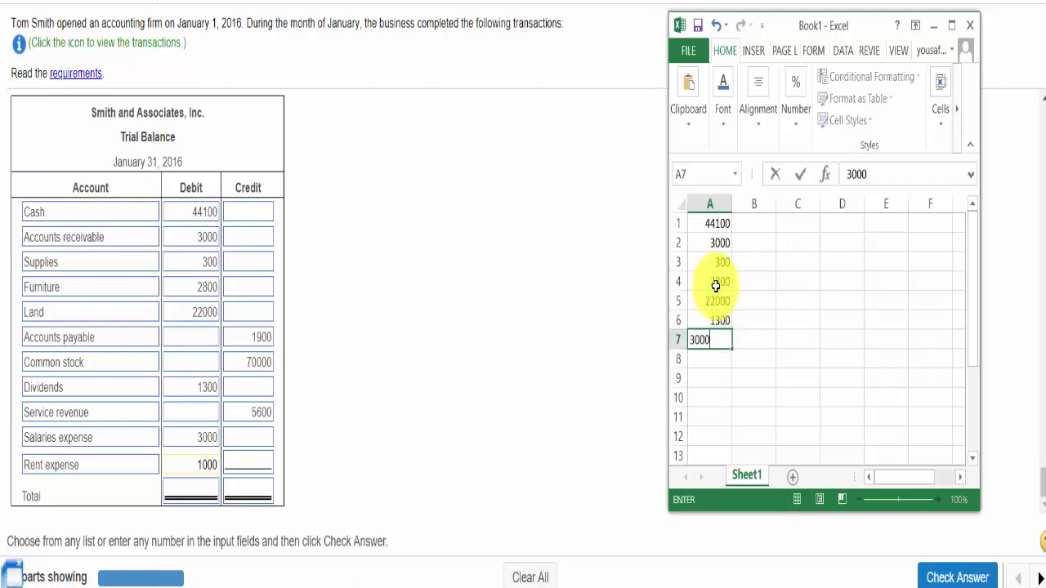
key("Return")
type("10")
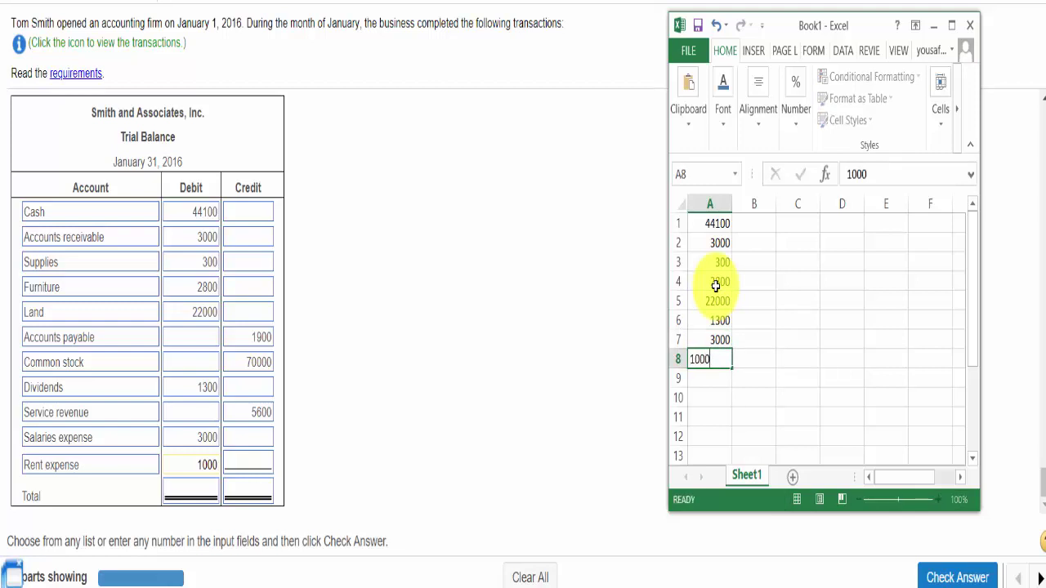
type("00")
key("Return")
- Sum the debits in cell A10 with =SUM(A1:A9) and copy the result, 77500, into the trial balance's debit total
key("Return")
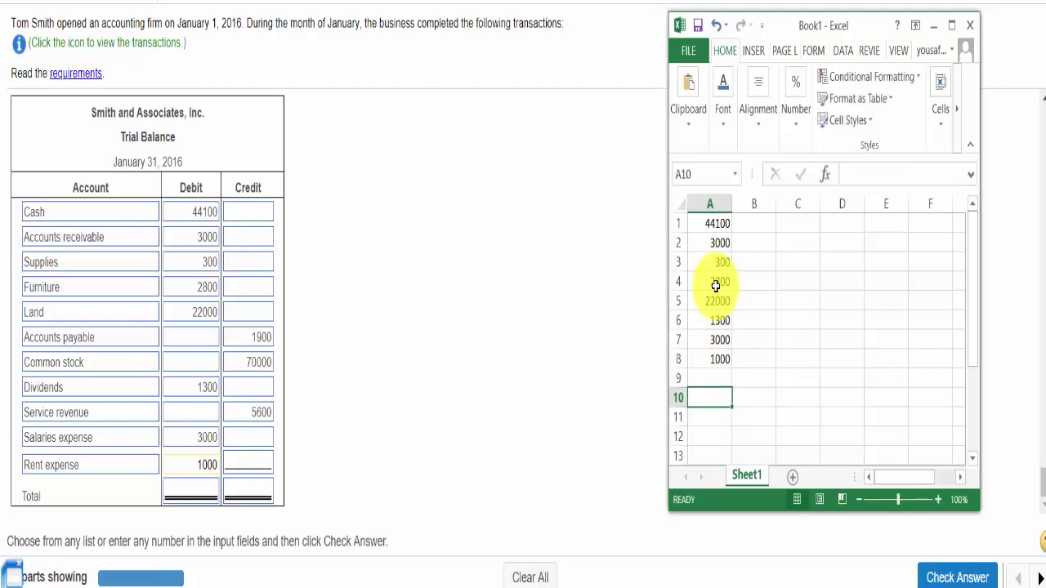
key("alt+equal")
key("Return")
key("Up")
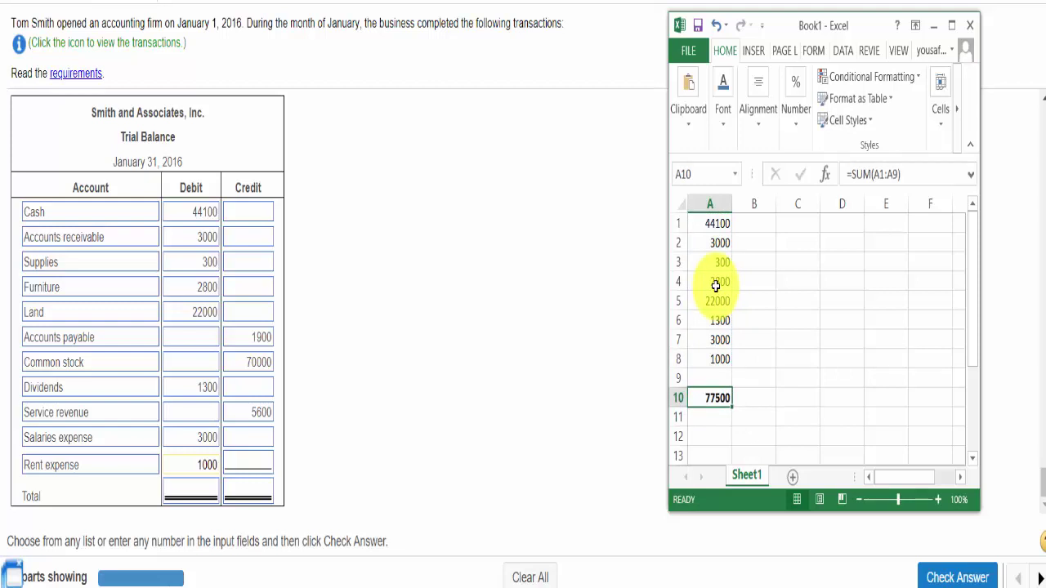
key("ctrl+c")
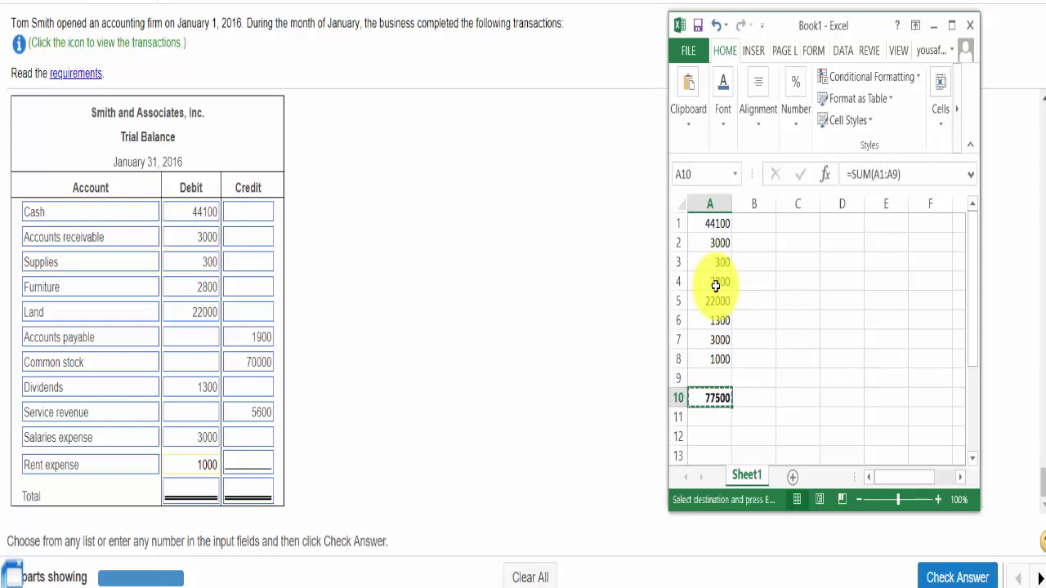
left_click(193, 497)
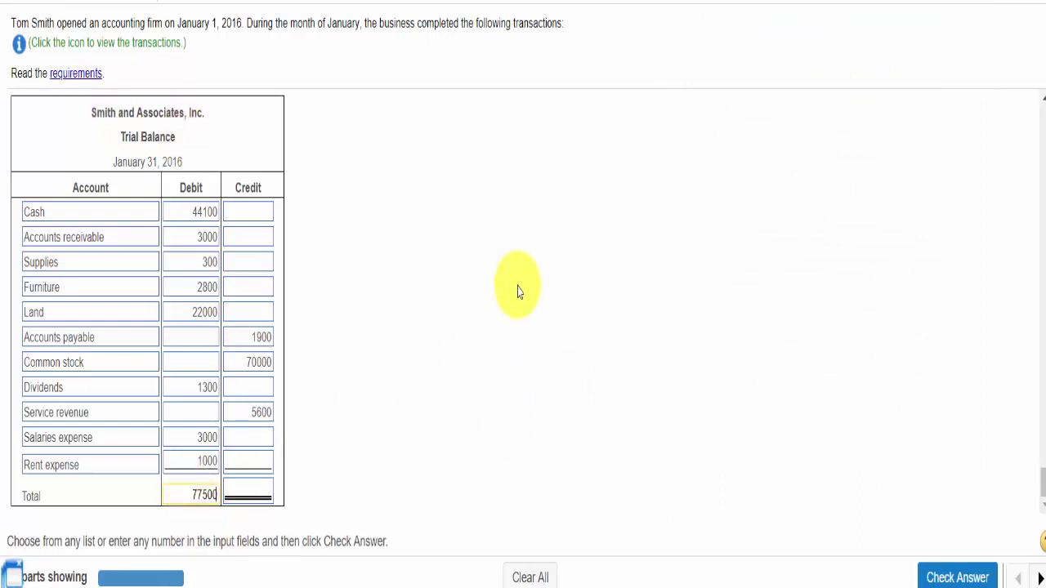
- Switch back to the Excel workbook and enter the credit balances 1900, 70000 and 5600 in cells C1 to C3
key("alt+Tab")
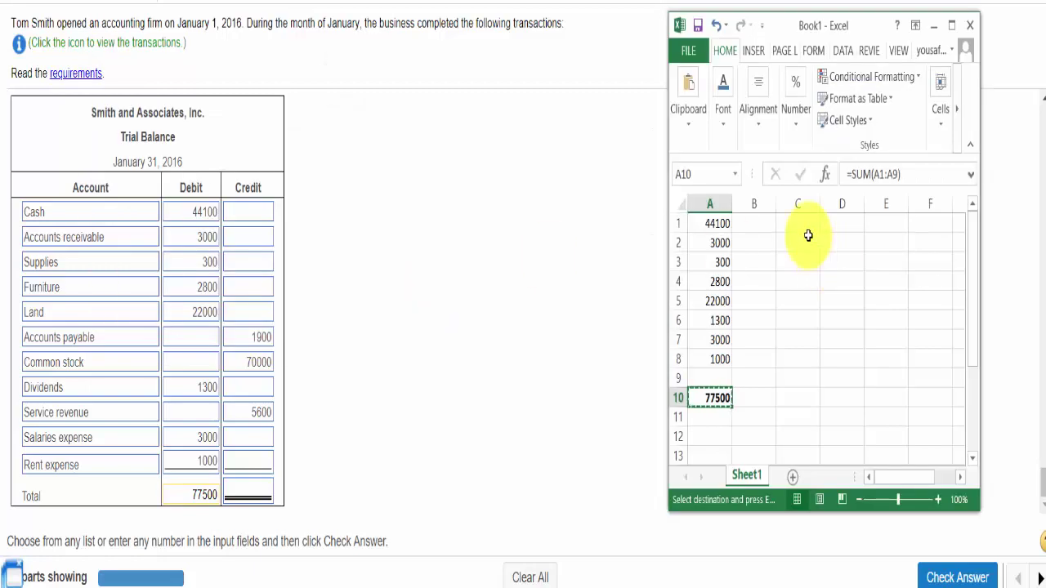
left_click(753, 223)
left_click(790, 223)
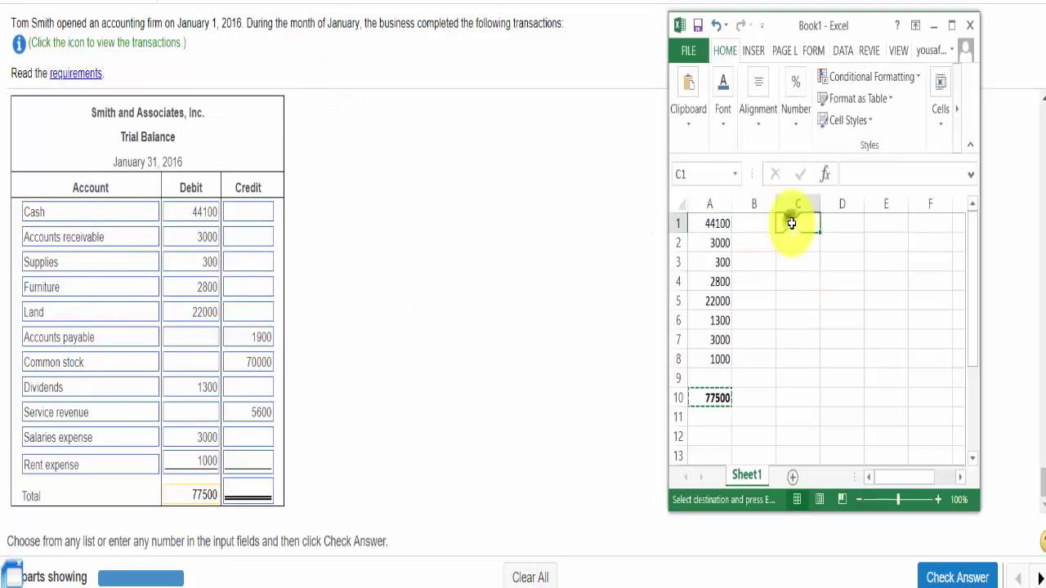
key("Escape")
type("19")
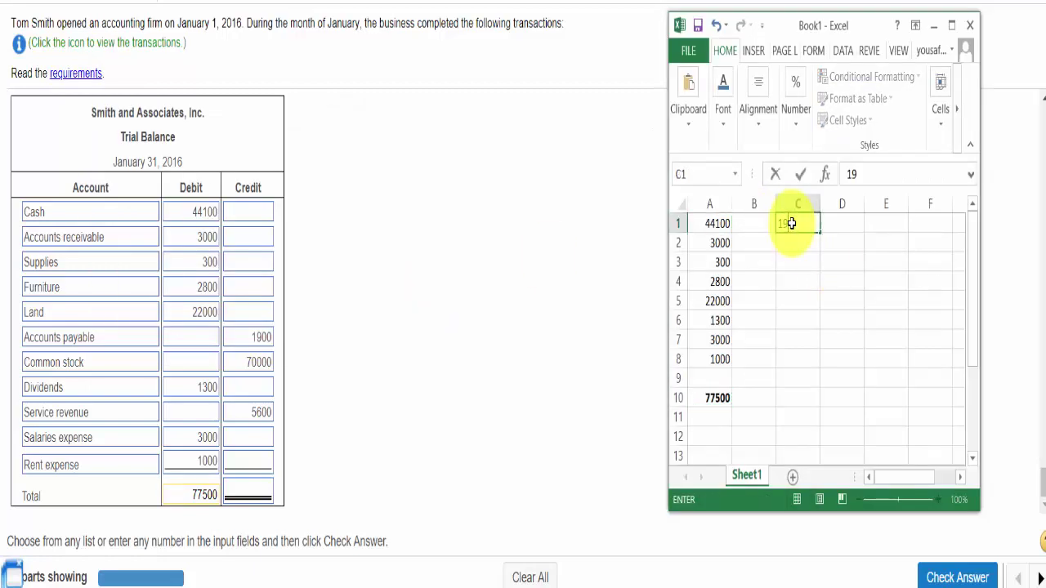
type("00")
key("Return")
type("7")
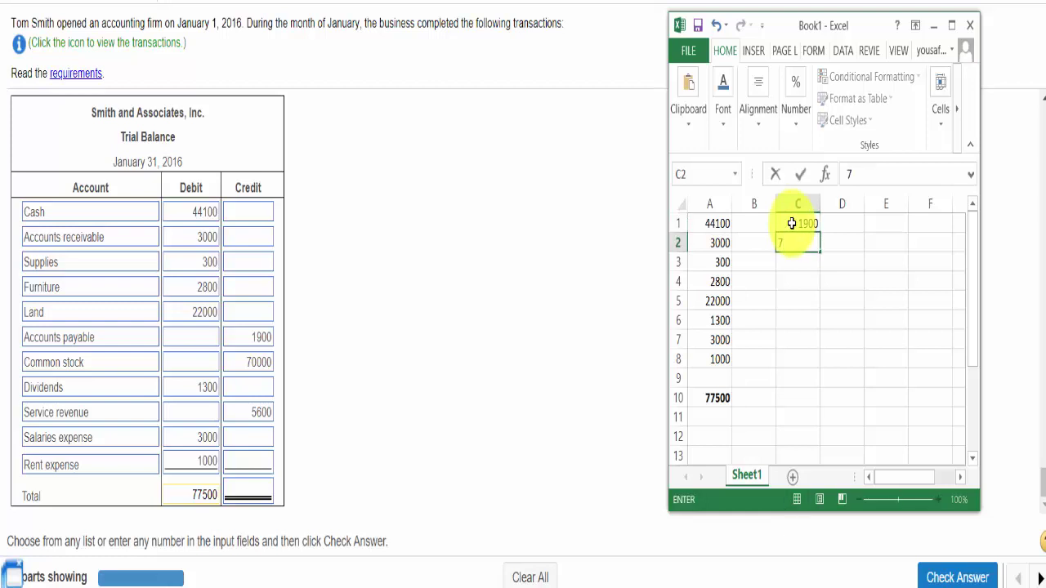
type("0000")
key("Return")
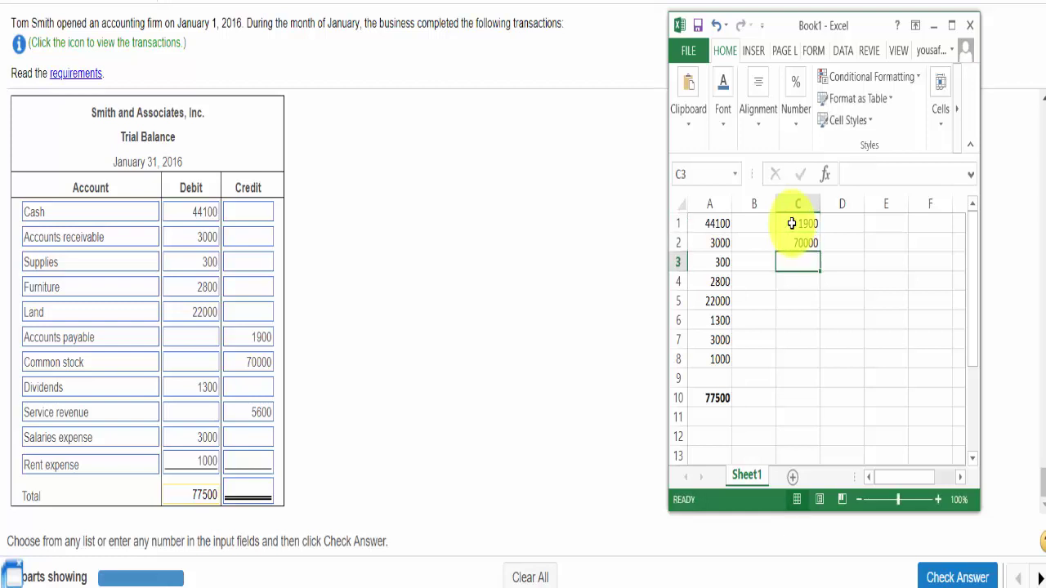
type("5600")
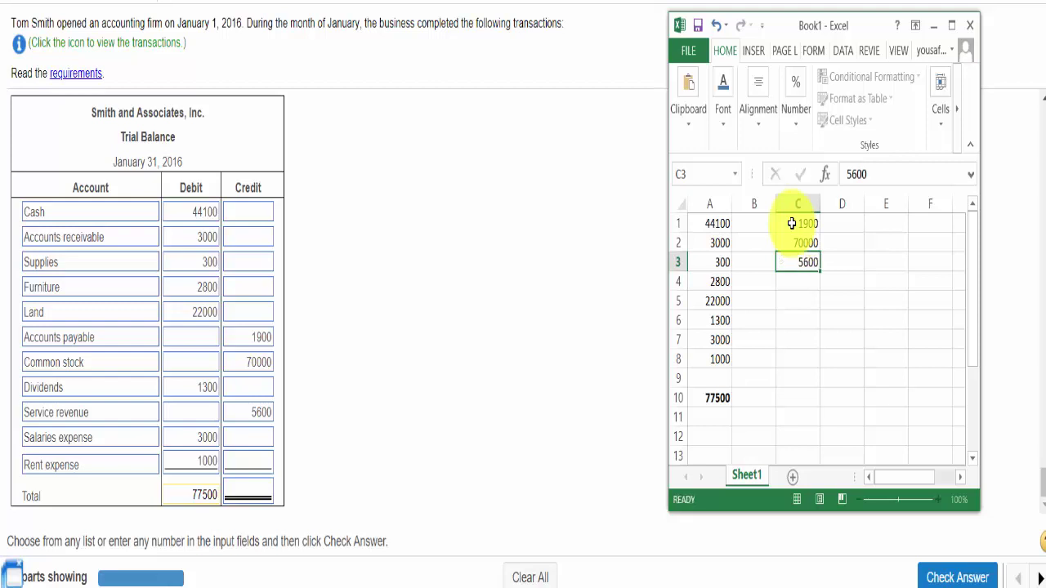
key("Return")
- Sum the credits in cell C5 with =SUM(C1:C4) and copy the result, 77500, into the trial balance's credit total
key("Return")
type("=SUM(C1:C4)")
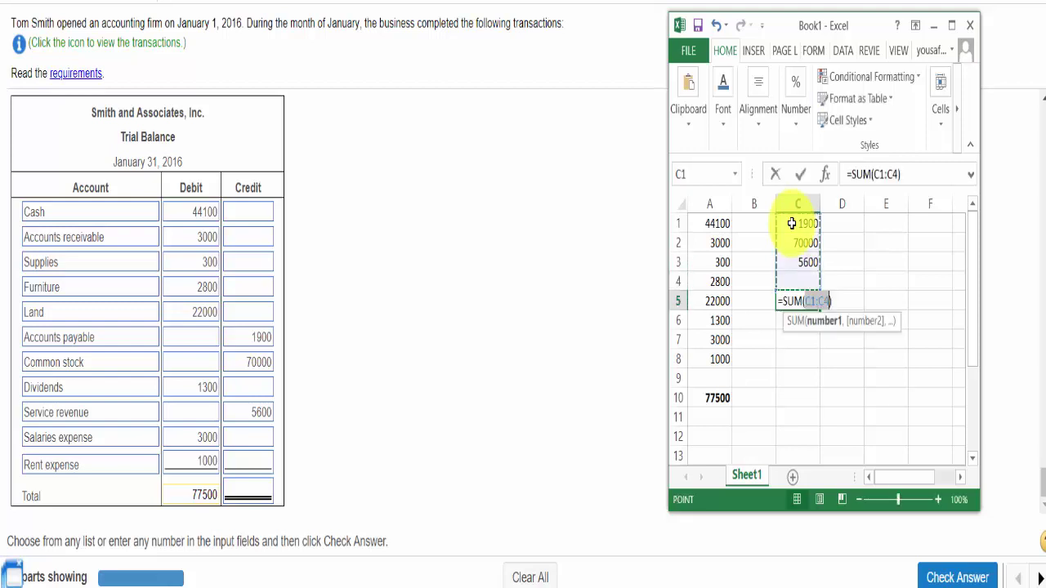
key("Return")
key("Up")
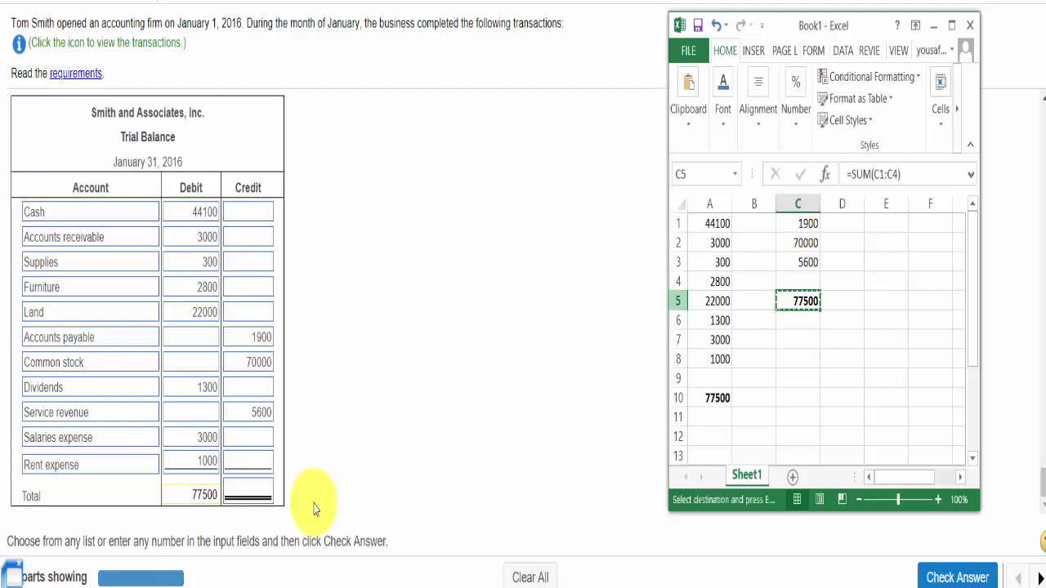
left_click(246, 490)
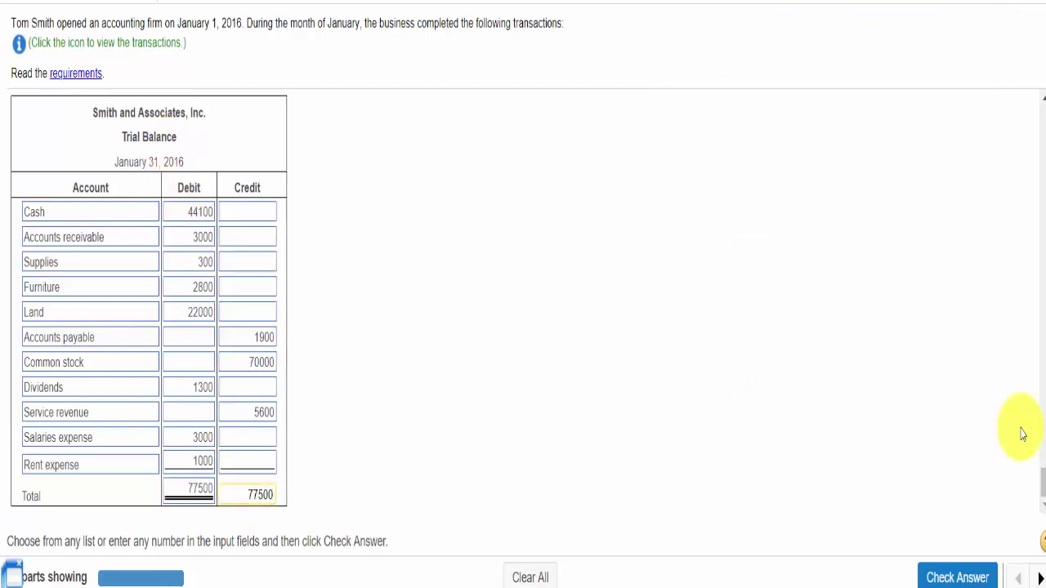
- Submit the trial balance for checking, dismiss the feedback, and review the question's answers from Requirement 4 back to Requirement 1
left_click(940, 577)
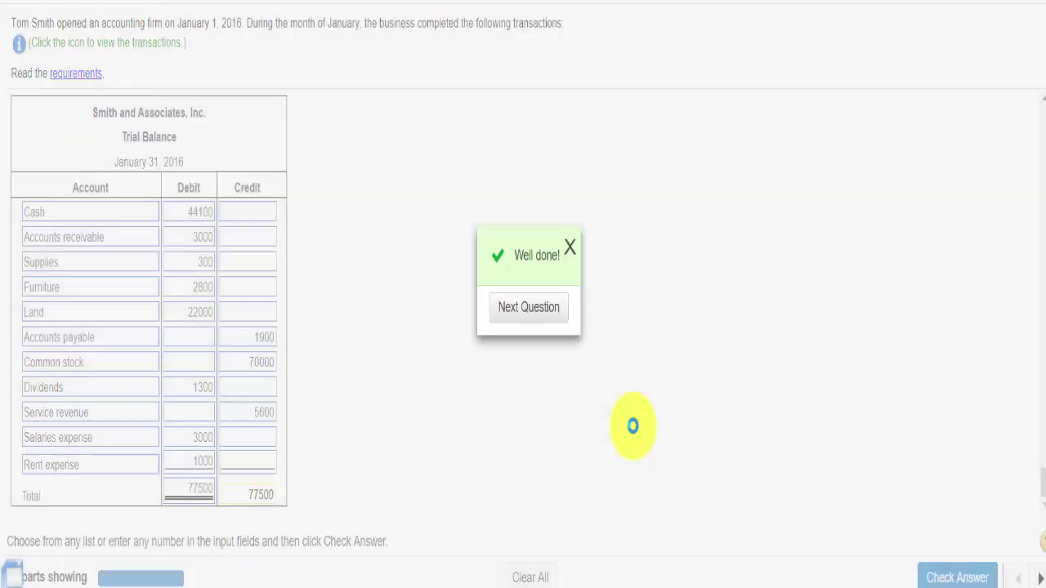
left_click(571, 252)
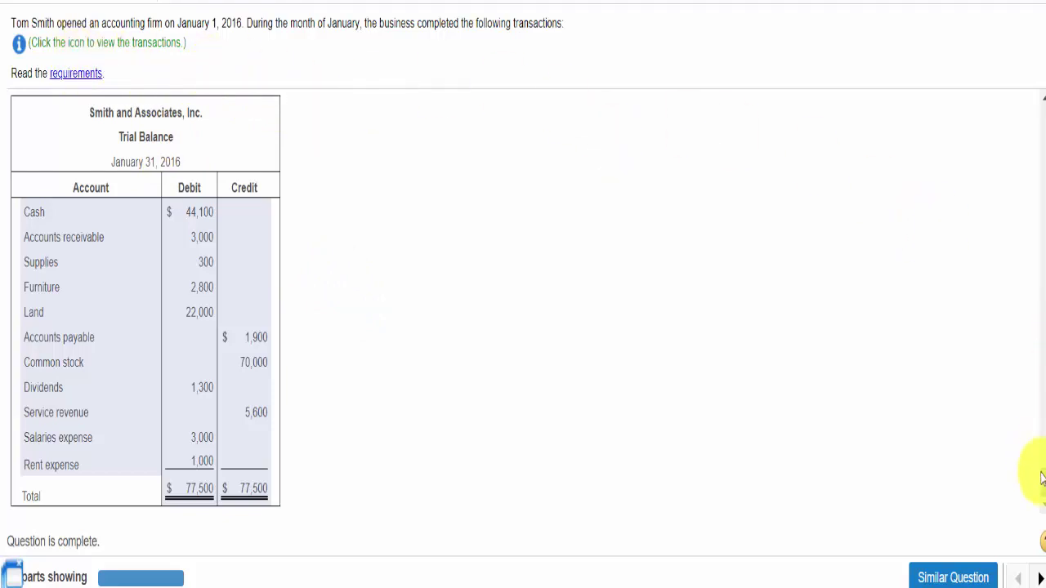
scroll(1041, 478, "up", 1)
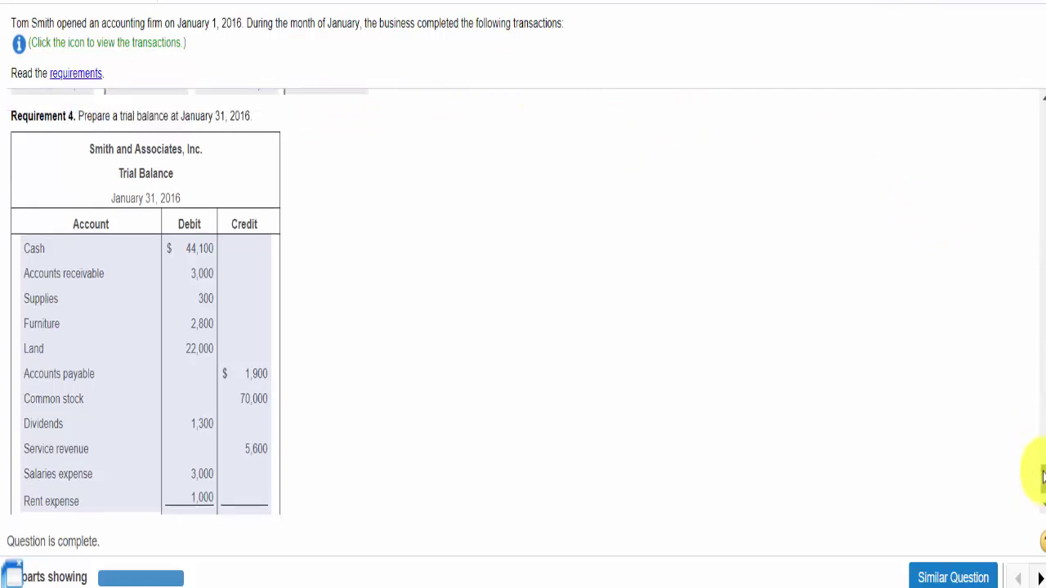
scroll(1041, 478, "up", 5)
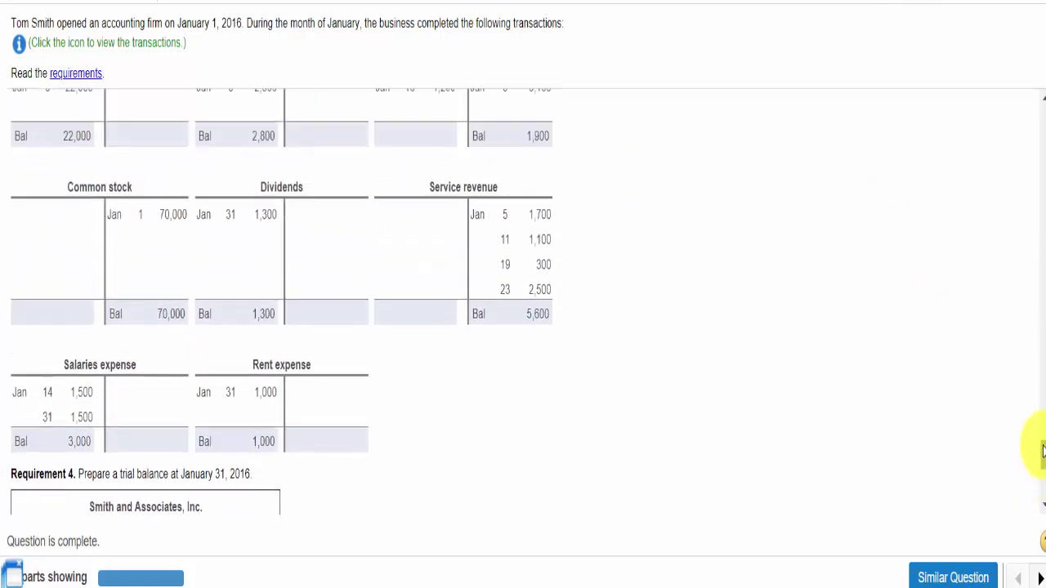
scroll(1043, 445, "up", 4)
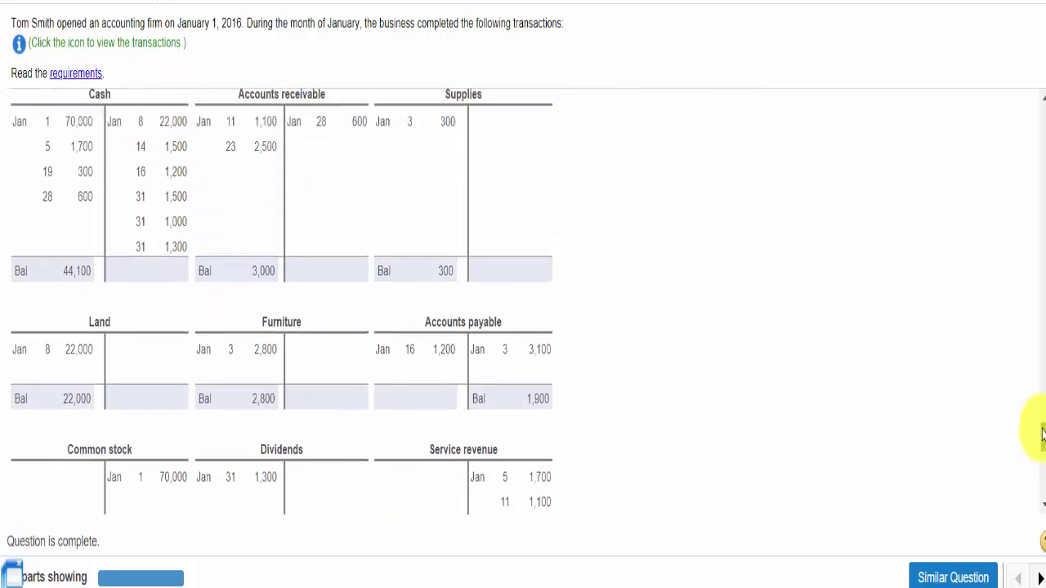
scroll(1043, 433, "up", 6)
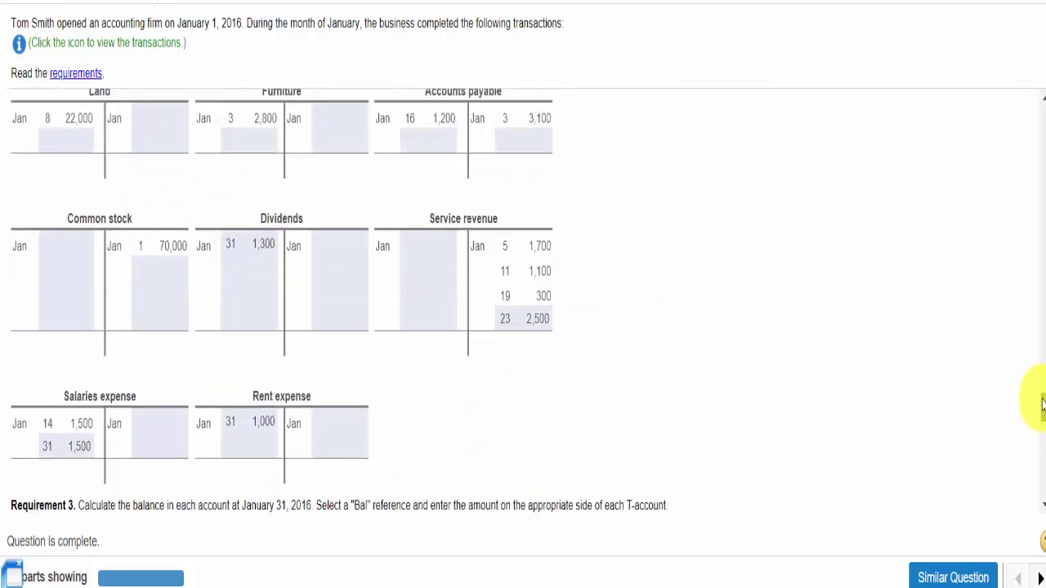
left_click_drag(1041, 404, 1042, 282)
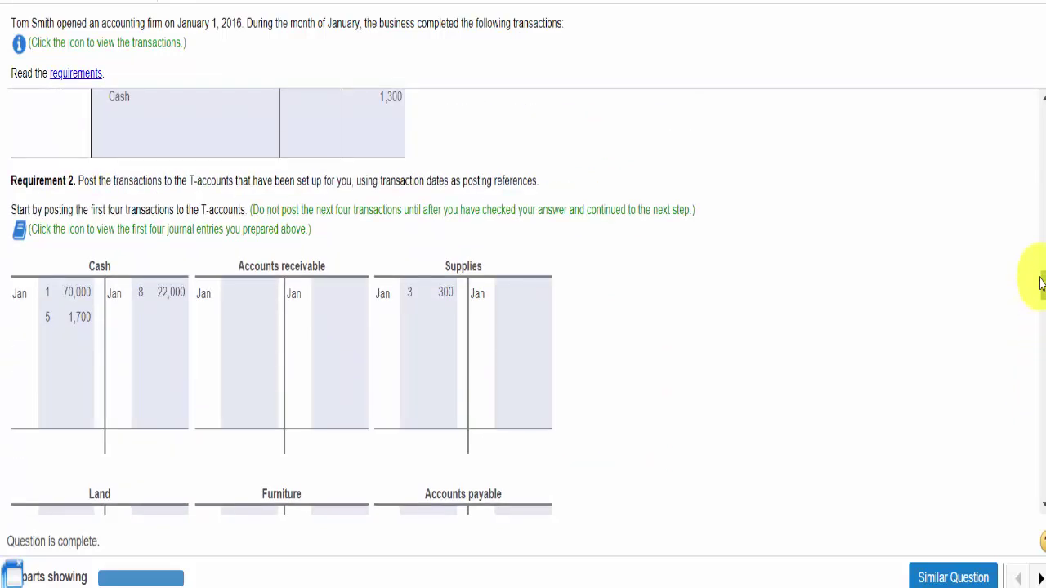
left_click_drag(1041, 283, 1040, 119)
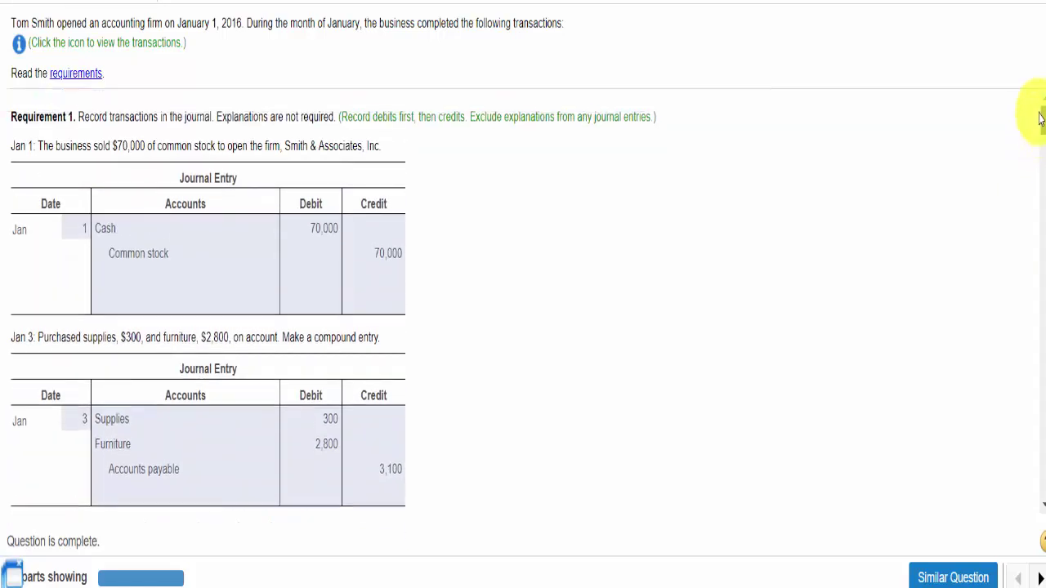